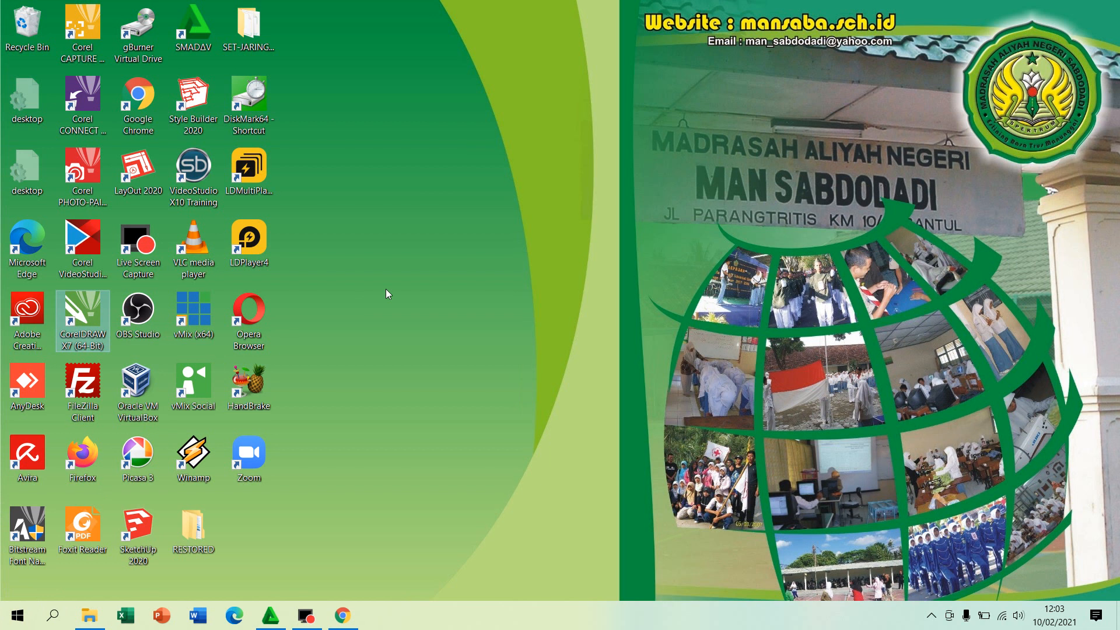
Launch CorelDRAW X7 and close its Welcome Screen.
{"action": "double_click", "coordinate": [86, 313]}
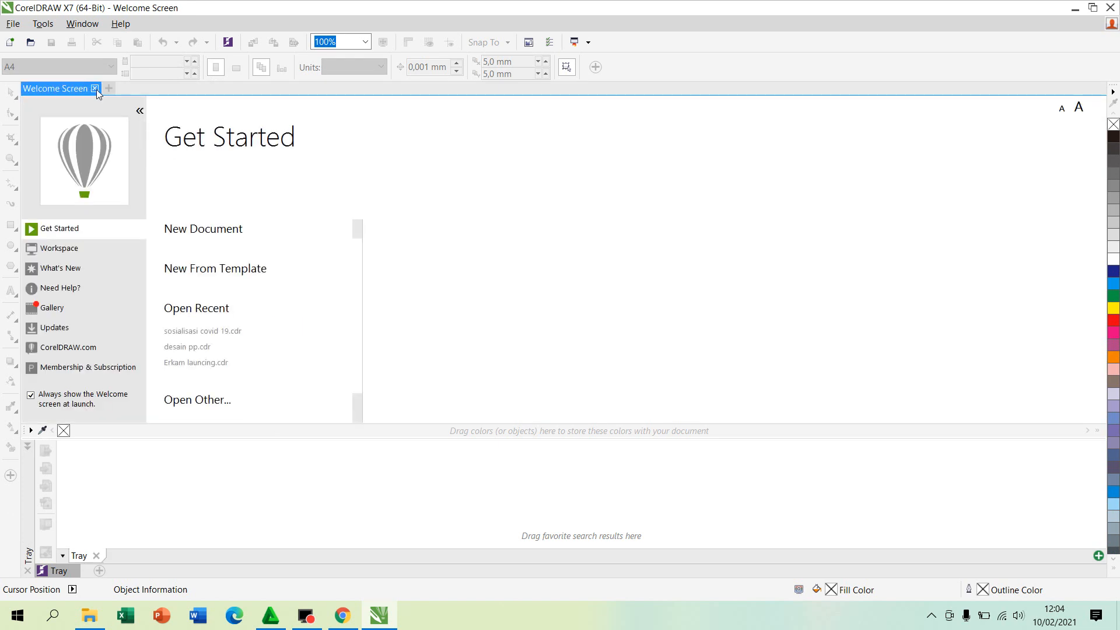
{"action": "left_click", "coordinate": [94, 88]}
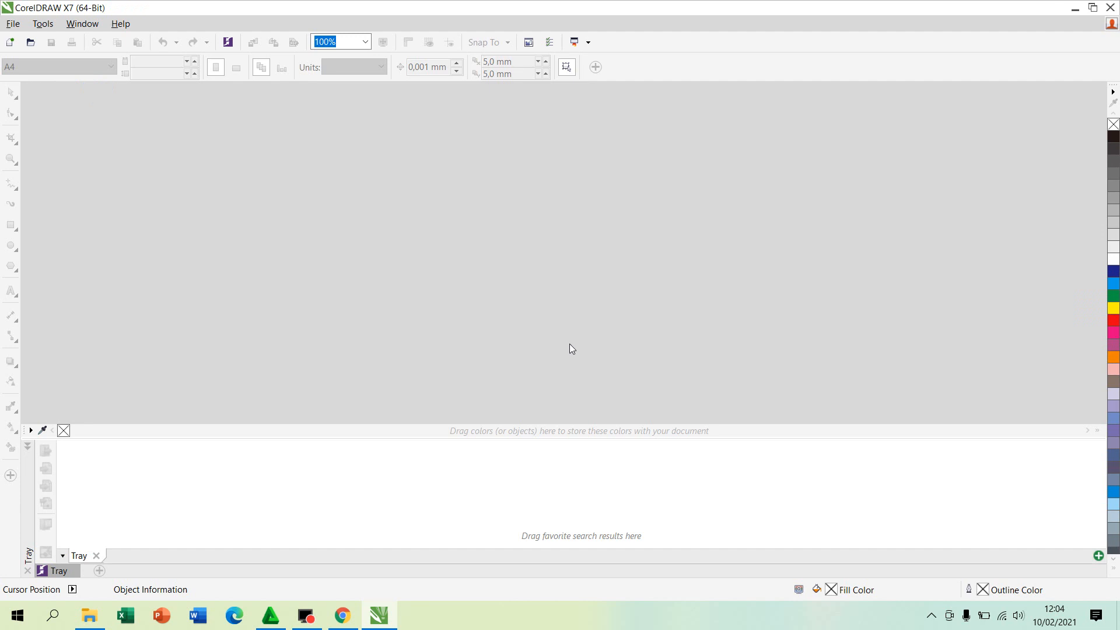
Free up workspace by collapsing the Tray docker below the drawing area.
{"action": "left_click", "coordinate": [1098, 432]}
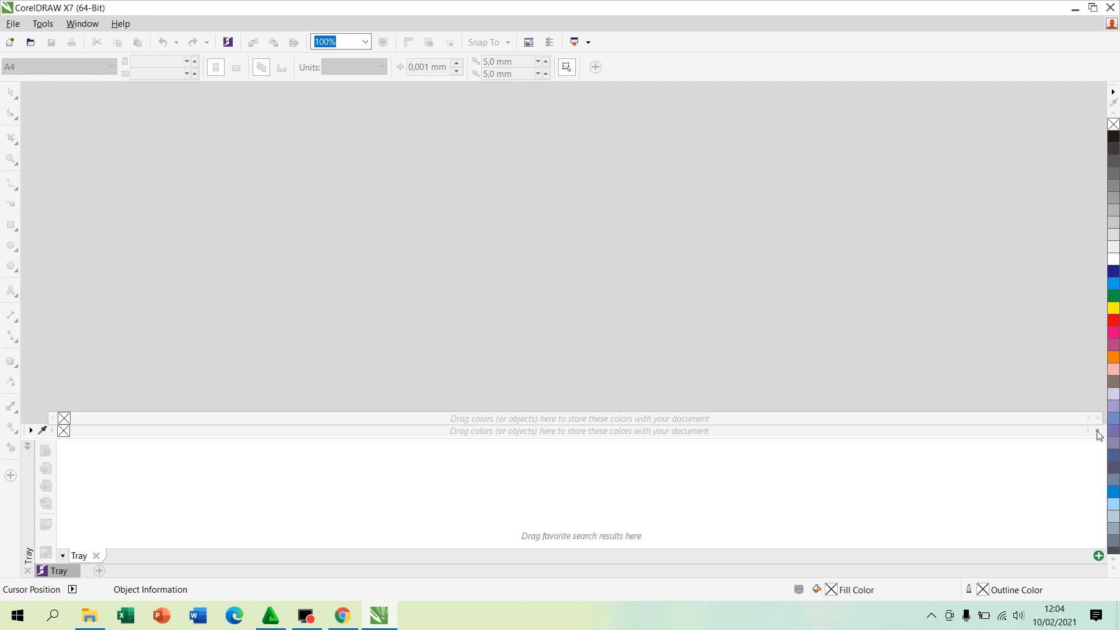
{"action": "left_click", "coordinate": [1098, 432]}
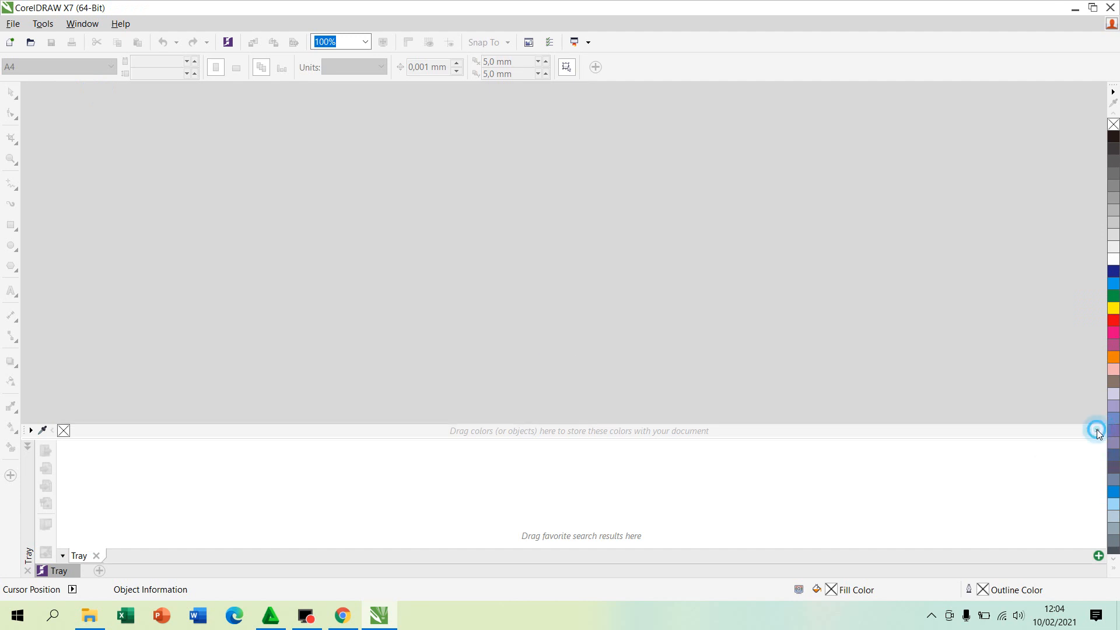
{"action": "left_click", "coordinate": [1096, 431]}
{"action": "left_click", "coordinate": [1087, 431]}
{"action": "left_click", "coordinate": [1095, 418]}
{"action": "left_click", "coordinate": [96, 556]}
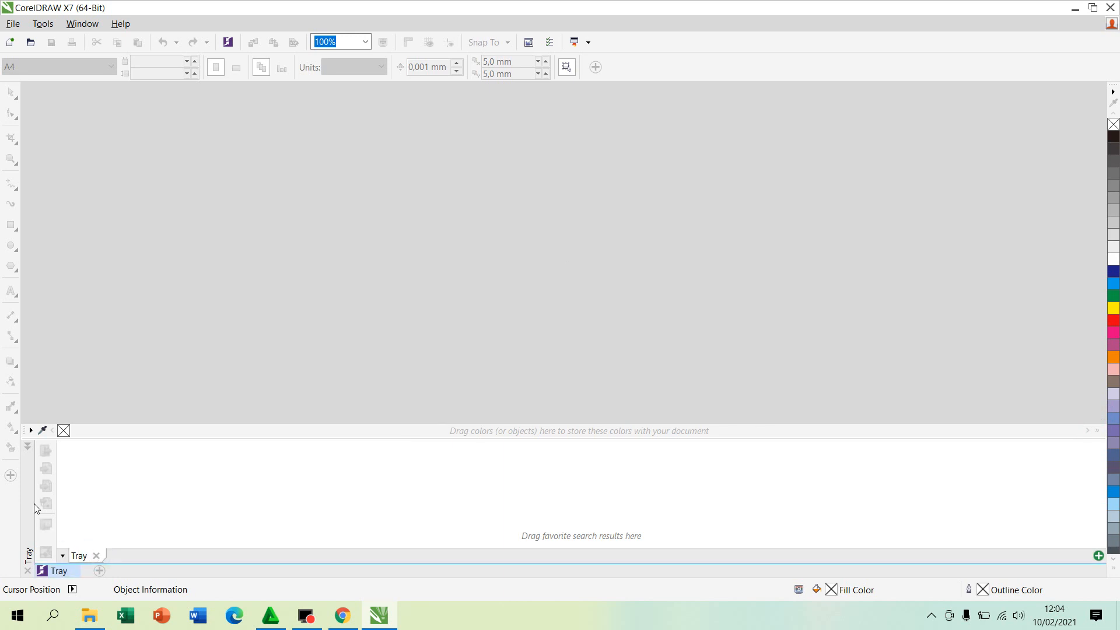
{"action": "left_click", "coordinate": [28, 447]}
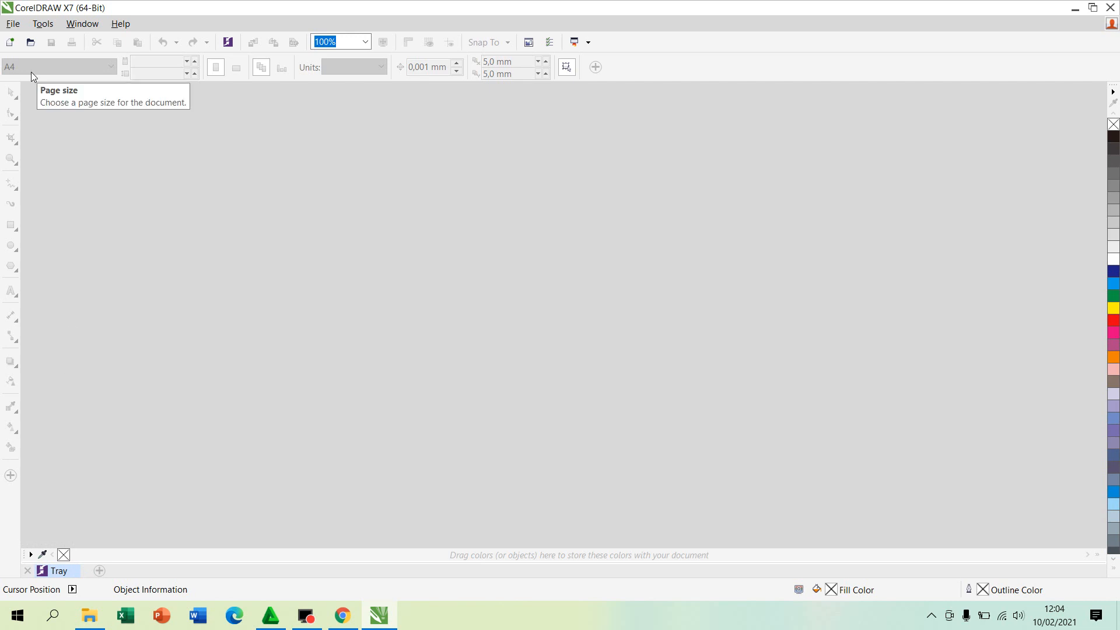
Create a new A4 document with the default settings and change its page orientation to landscape.
{"action": "left_click", "coordinate": [9, 44]}
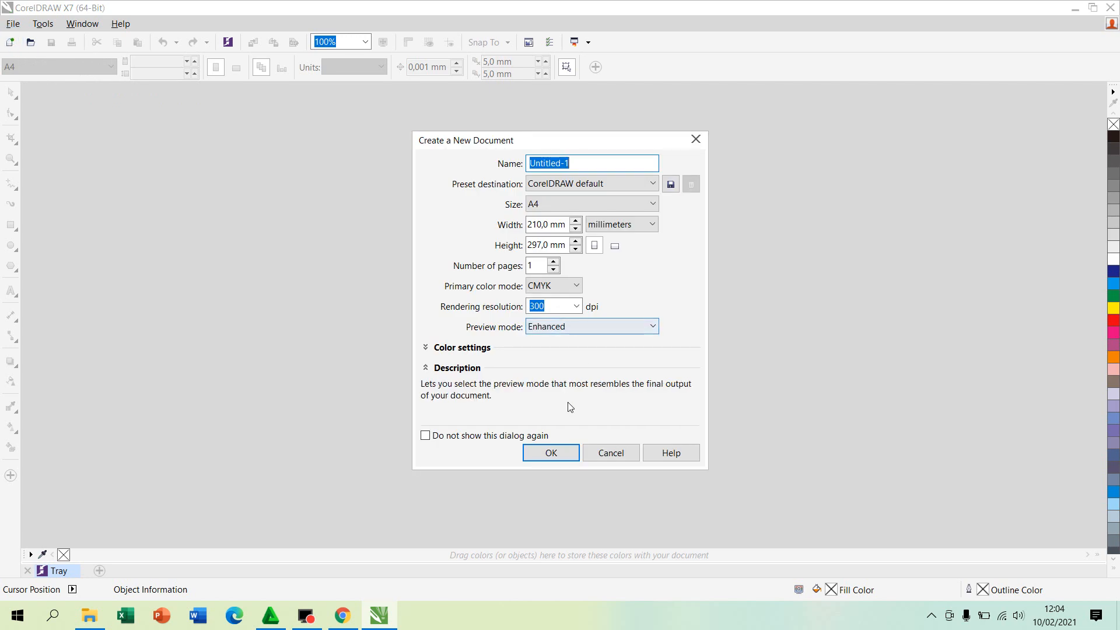
{"action": "left_click", "coordinate": [538, 452]}
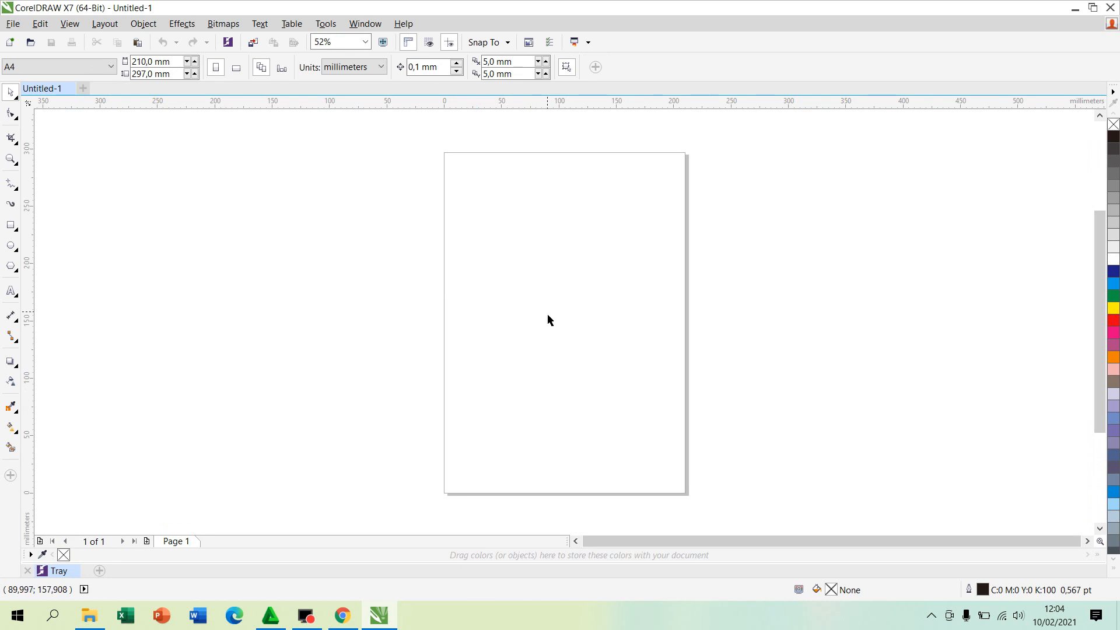
{"action": "left_click", "coordinate": [539, 253]}
{"action": "left_click", "coordinate": [237, 68]}
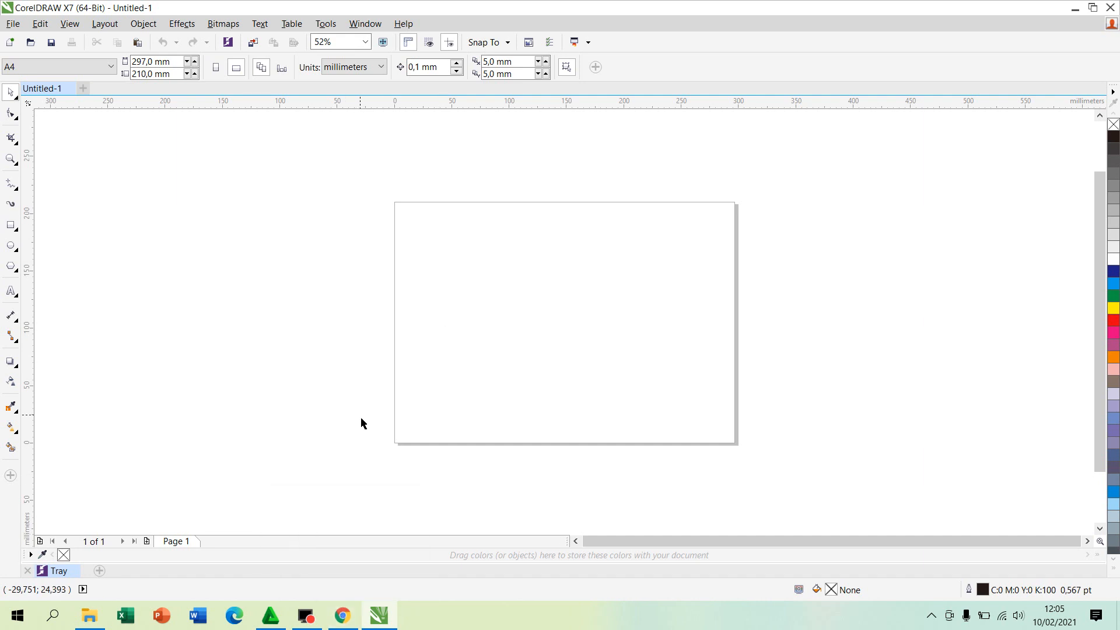
Check the Full HD pixel dimensions in the Kompas article in Chrome and return to CorelDRAW.
{"action": "left_click", "coordinate": [342, 623]}
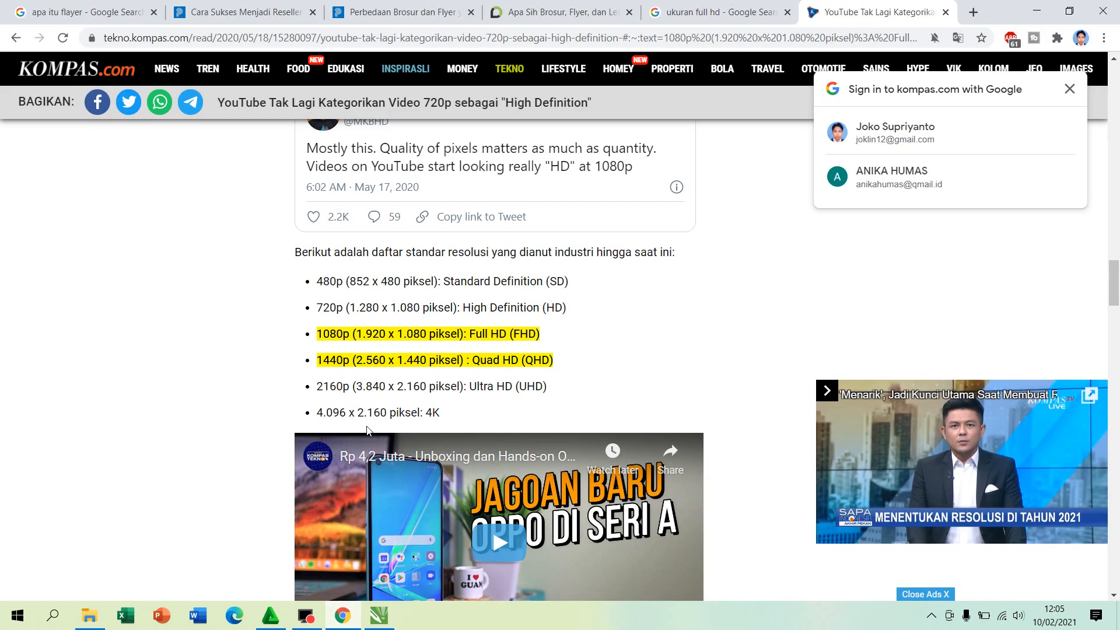
{"action": "left_click", "coordinate": [362, 341]}
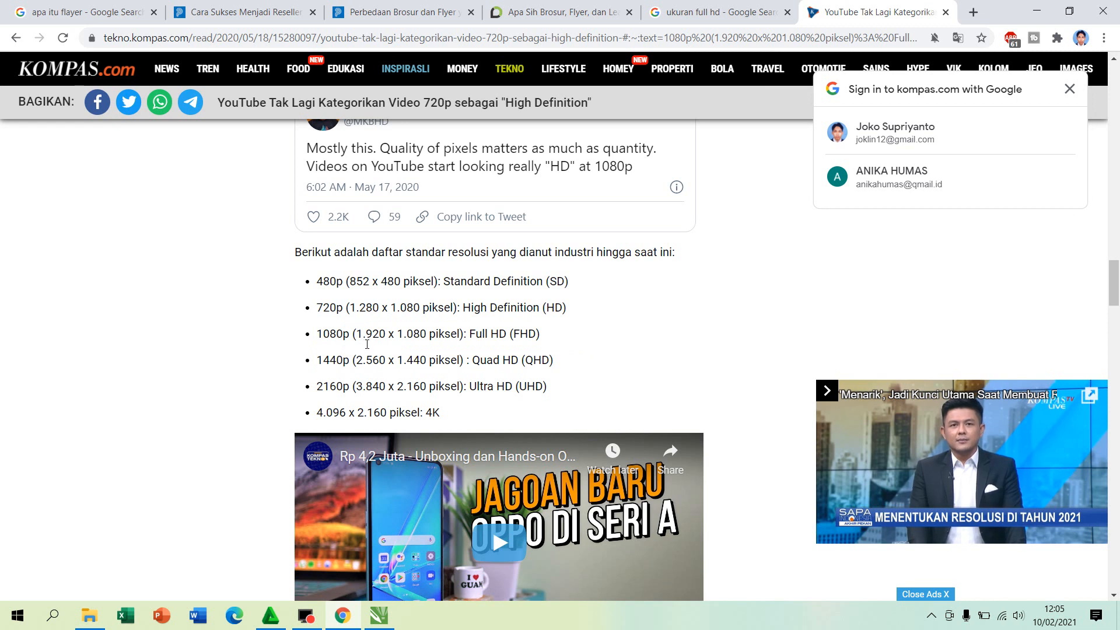
{"action": "left_click", "coordinate": [1044, 9]}
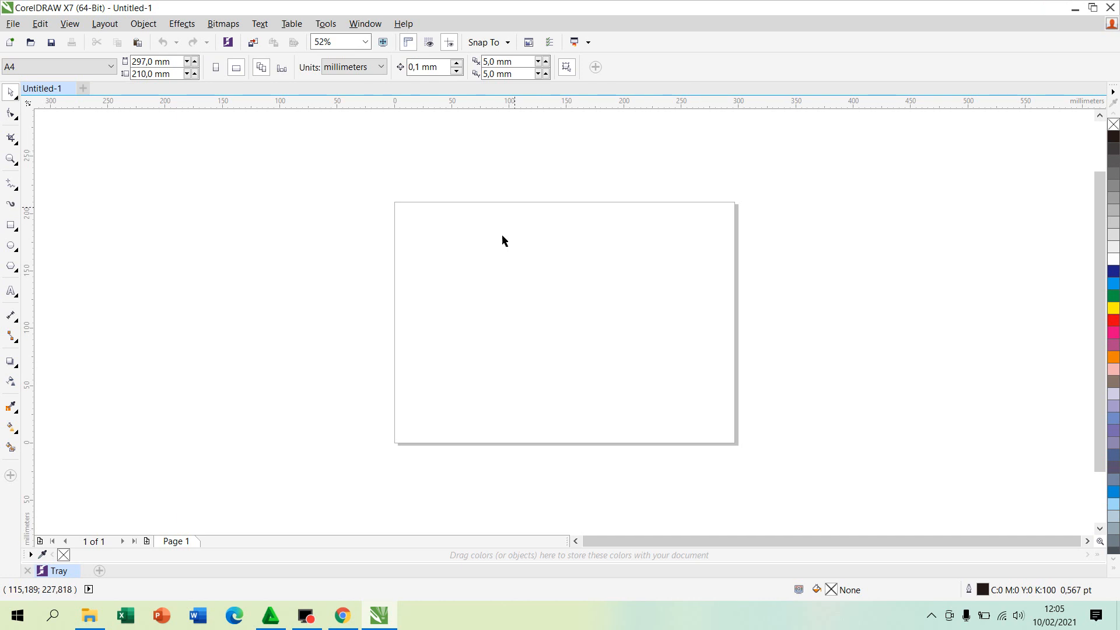
{"action": "left_click", "coordinate": [488, 270]}
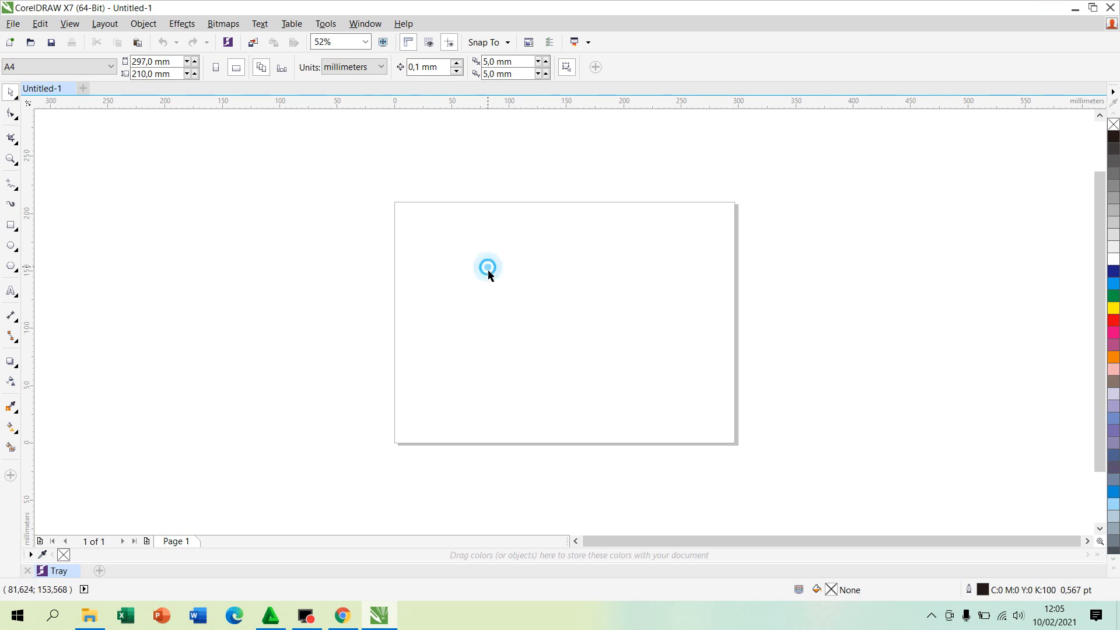
Switch the document units to pixels and enter 1982 px as the page width.
{"action": "left_click", "coordinate": [372, 68]}
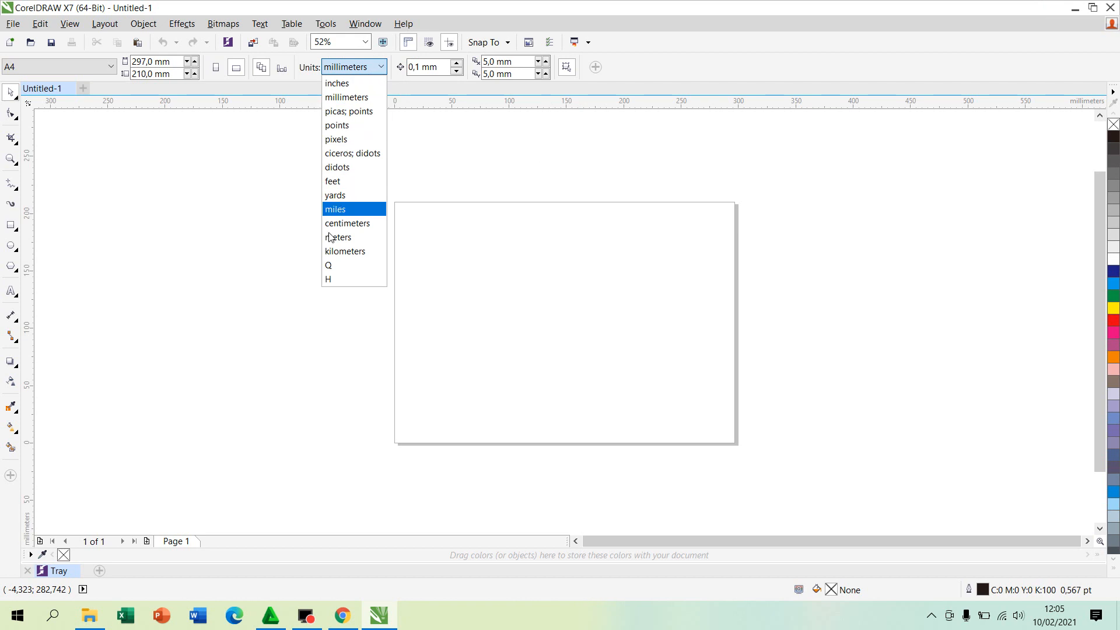
{"action": "left_click", "coordinate": [339, 139]}
{"action": "left_click", "coordinate": [169, 60]}
{"action": "double_click", "coordinate": [175, 63]}
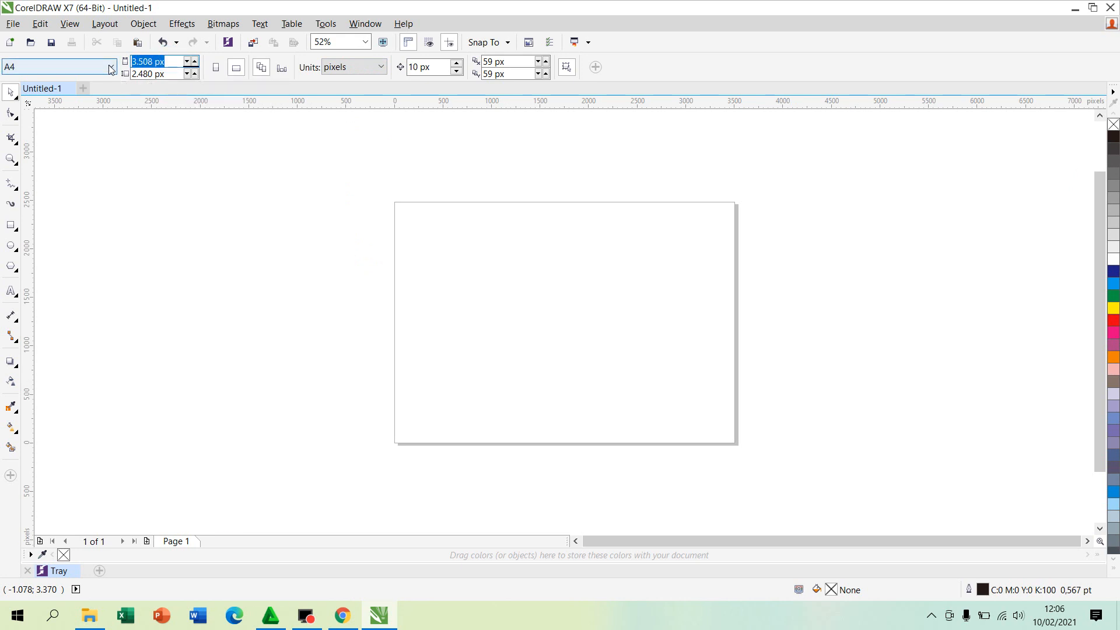
{"action": "type", "text": "1982"}
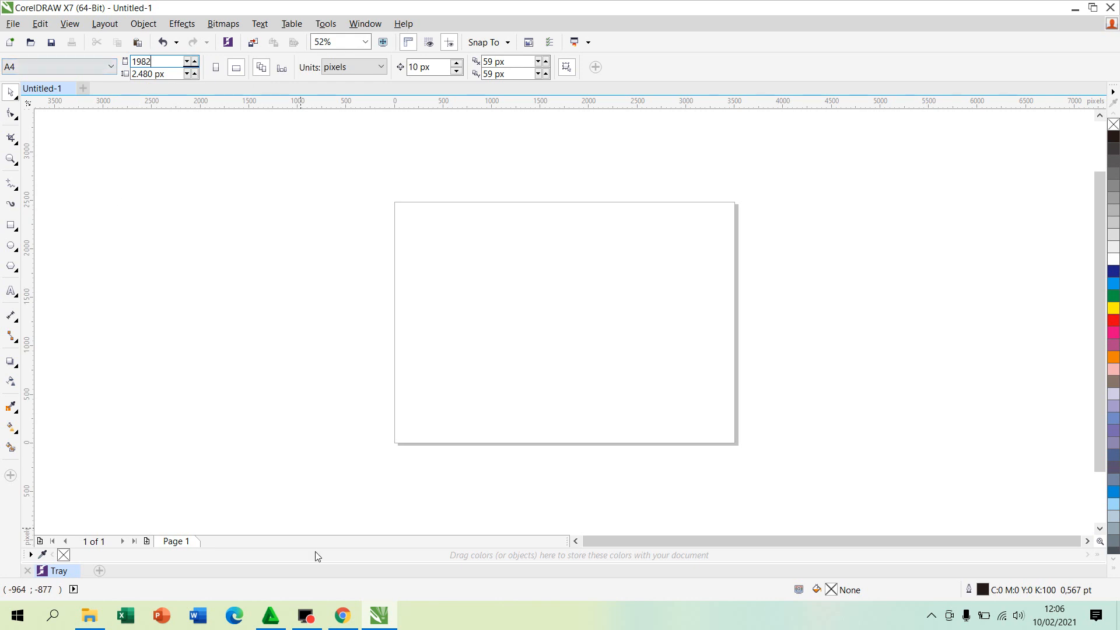
Recheck the Full HD resolution in Chrome, and correct the page width to 1920 px in CorelDRAW.
{"action": "left_click", "coordinate": [343, 623]}
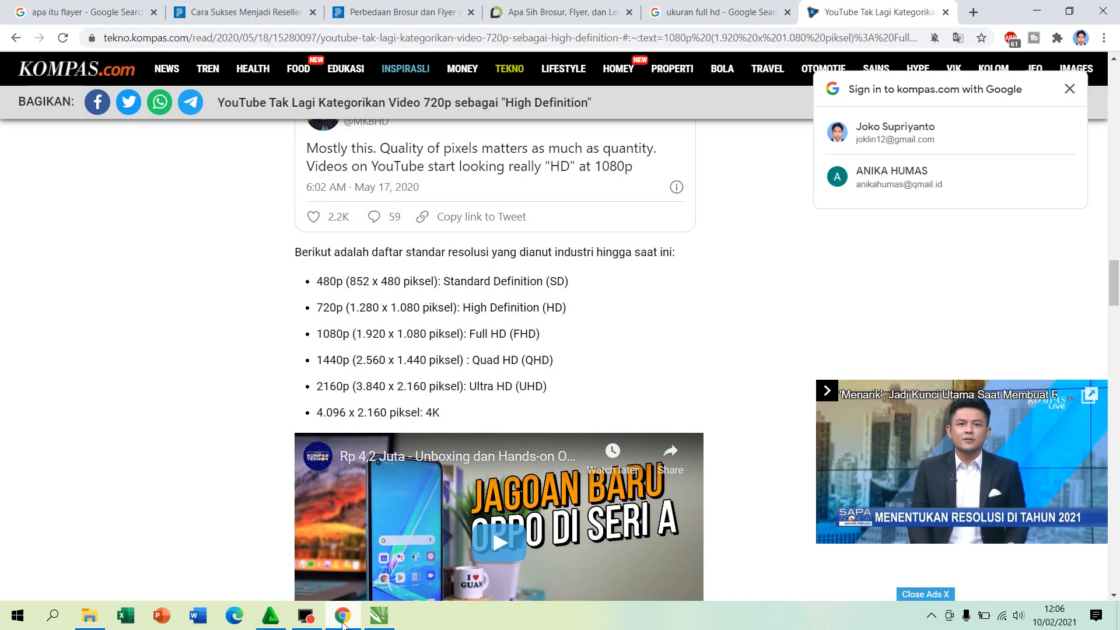
{"action": "left_click", "coordinate": [343, 624]}
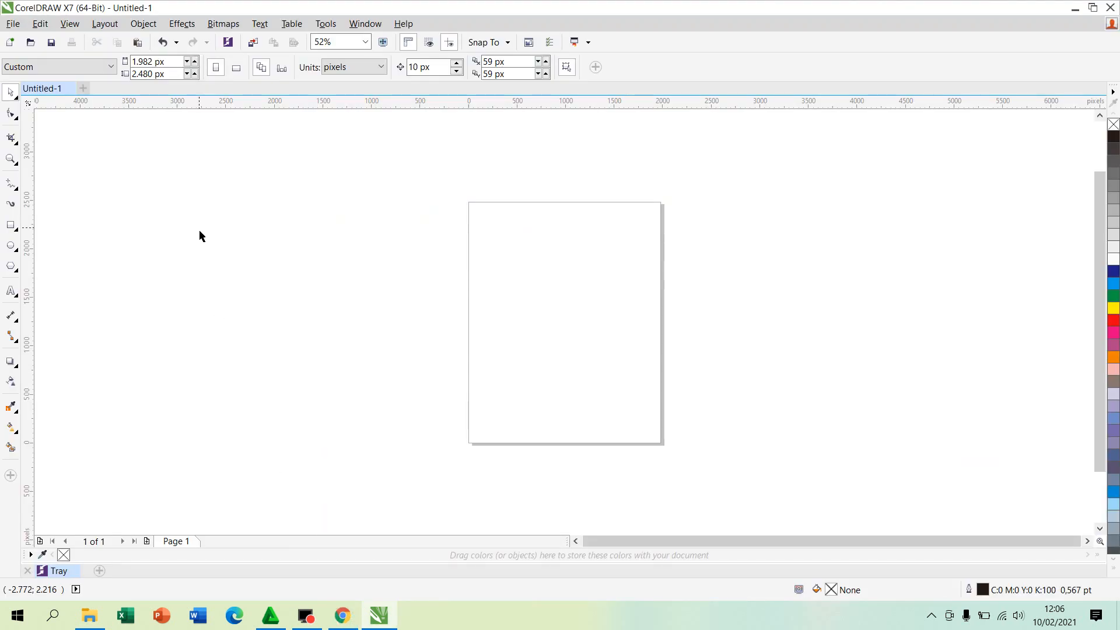
{"action": "left_click", "coordinate": [167, 62]}
{"action": "key", "text": "BackSpace"}
{"action": "key", "text": "BackSpace"}
{"action": "key", "text": "BackSpace"}
{"action": "key", "text": "BackSpace"}
{"action": "key", "text": "BackSpace"}
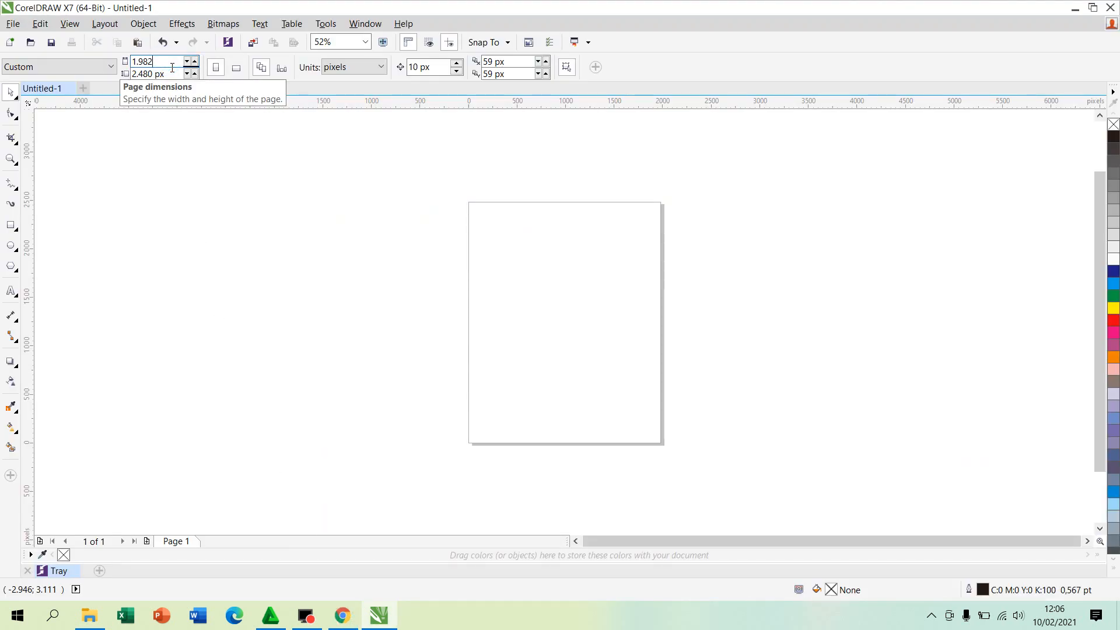
{"action": "type", "text": "20"}
Set the page height to 1080 px.
{"action": "left_click", "coordinate": [168, 74]}
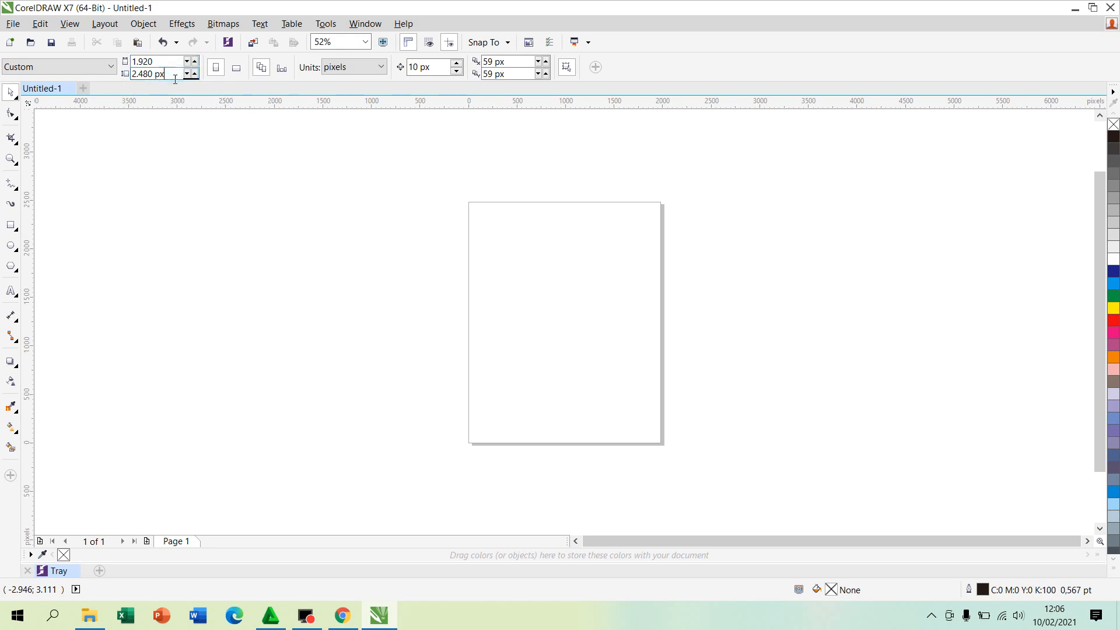
{"action": "left_click_drag", "start_coordinate": [172, 74], "coordinate": [129, 76]}
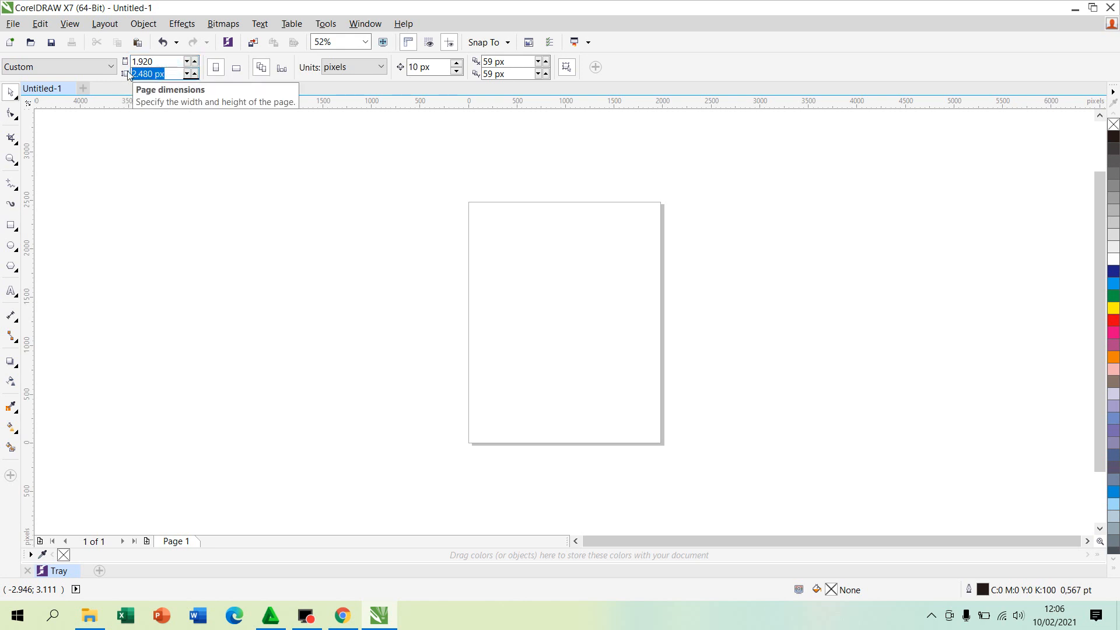
{"action": "type", "text": "1080"}
{"action": "key", "text": "Return"}
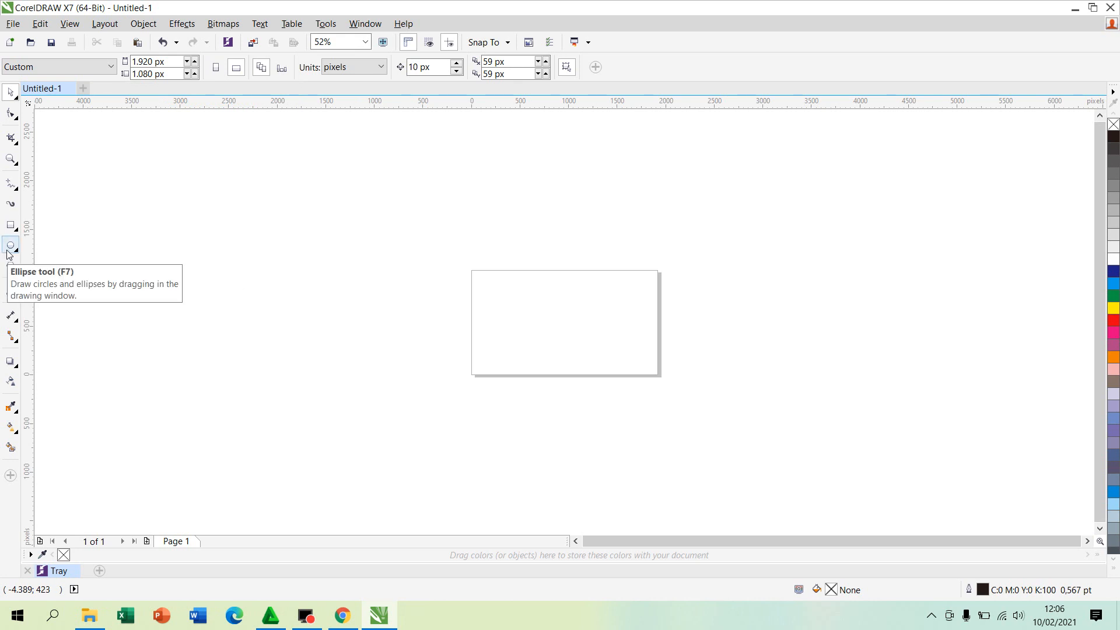
Change the 1920 × 1080 px page to portrait orientation and fit the whole page in view.
{"action": "left_click", "coordinate": [10, 159]}
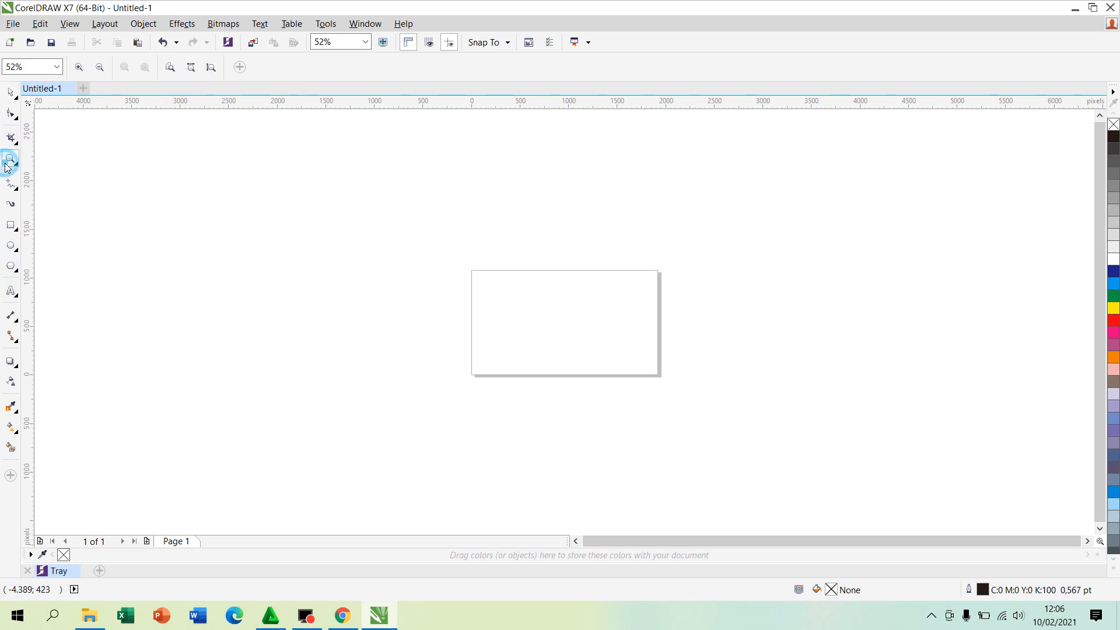
{"action": "left_click", "coordinate": [175, 75]}
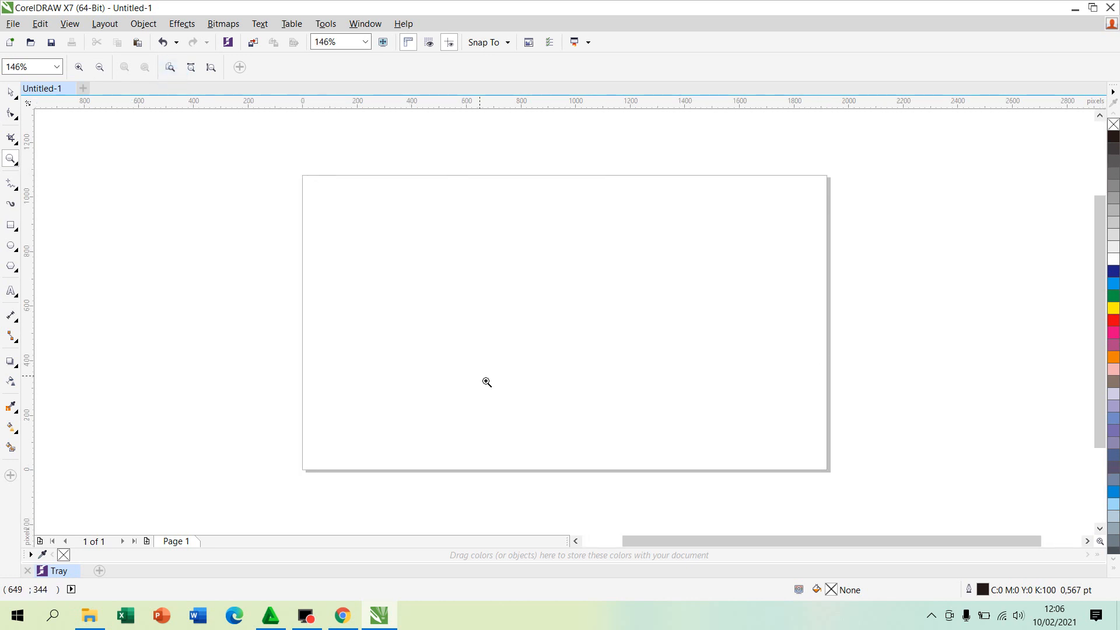
{"action": "left_click", "coordinate": [12, 92]}
{"action": "left_click", "coordinate": [166, 165]}
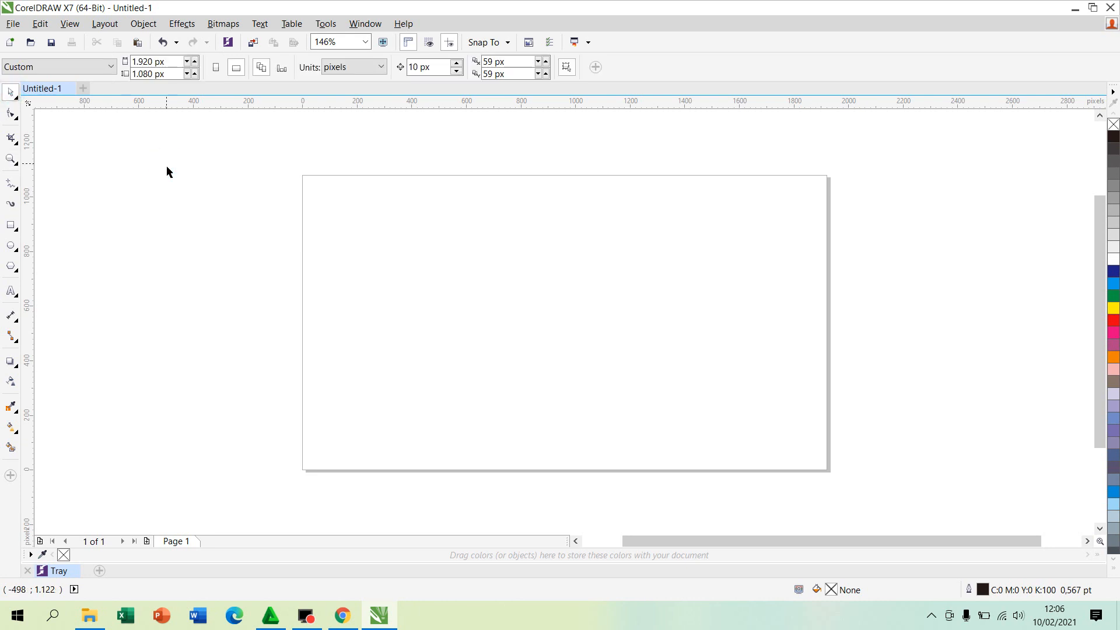
{"action": "left_click", "coordinate": [216, 68]}
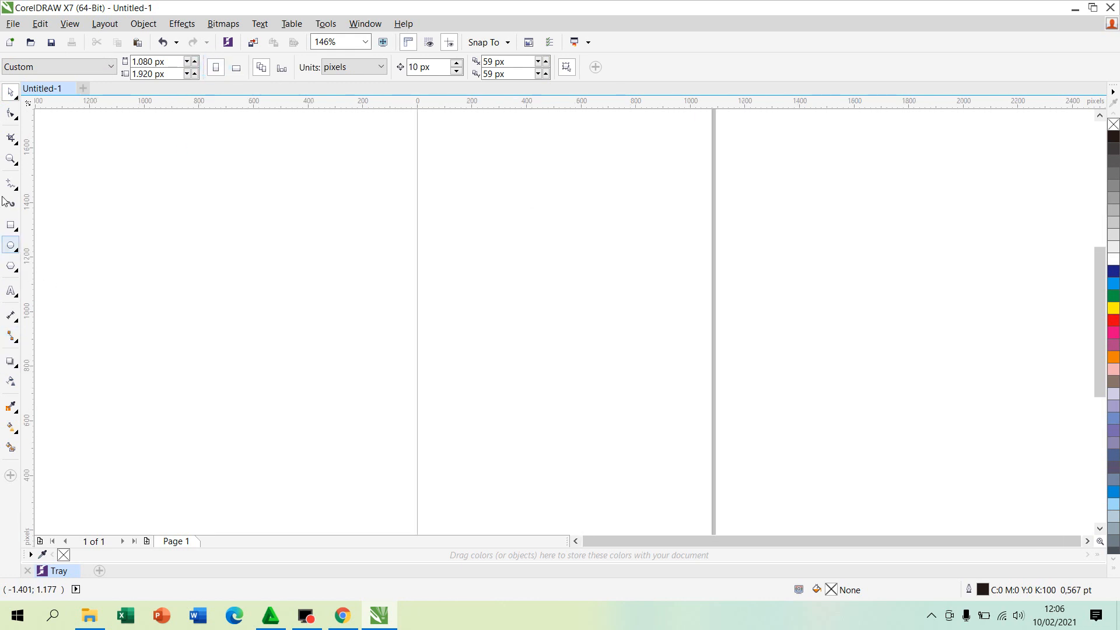
{"action": "left_click", "coordinate": [8, 156]}
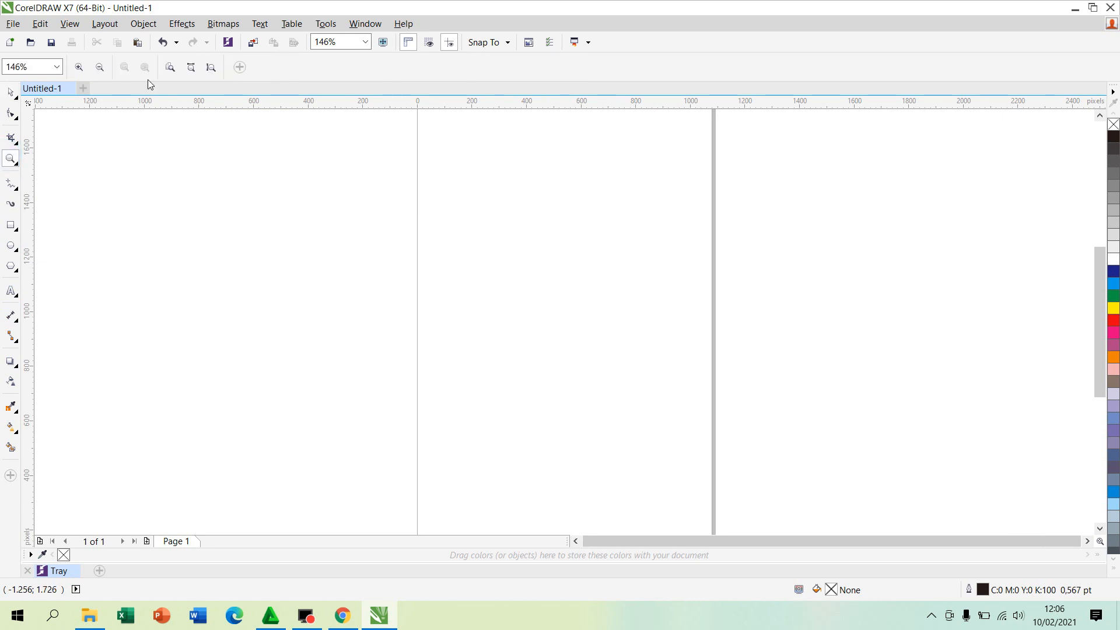
{"action": "left_click", "coordinate": [101, 67]}
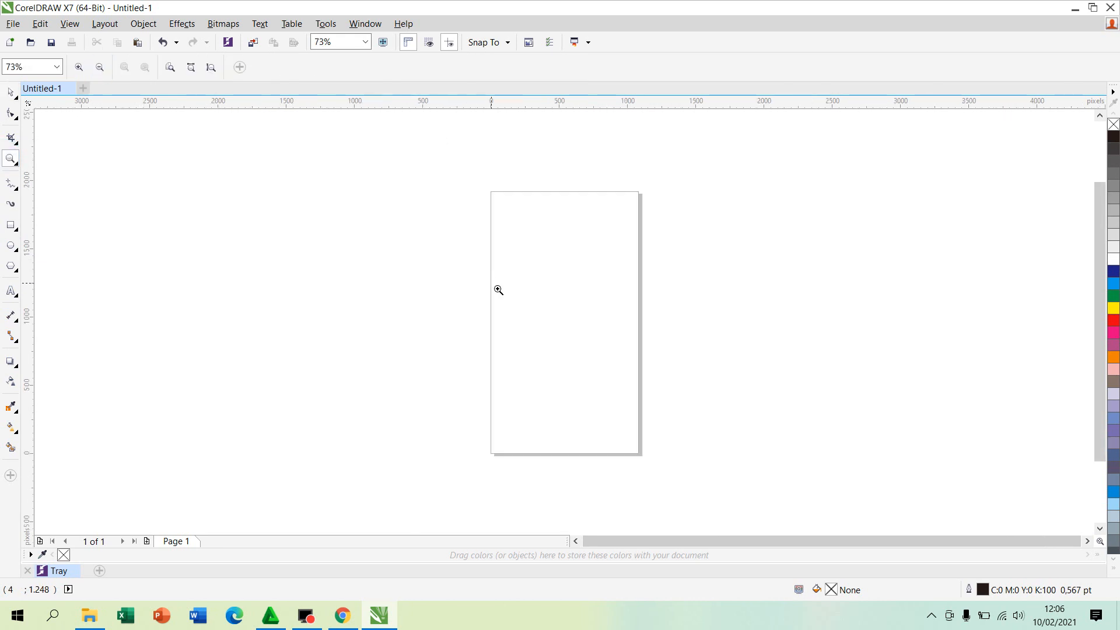
{"action": "left_click", "coordinate": [11, 92]}
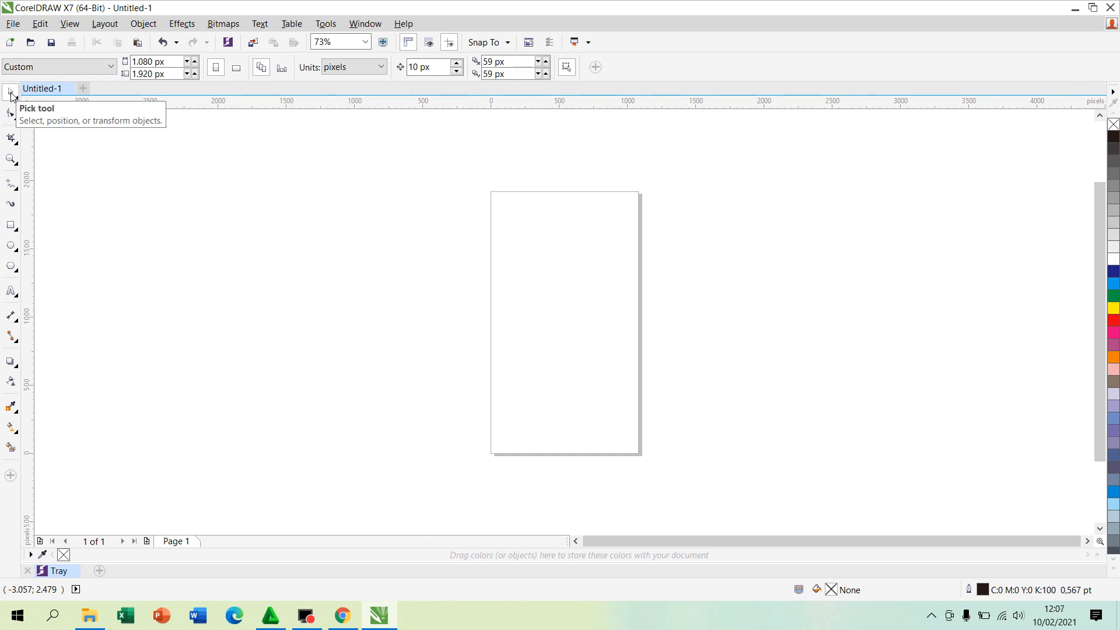
Set the page size to A4 and its orientation to landscape.
{"action": "left_click", "coordinate": [100, 67]}
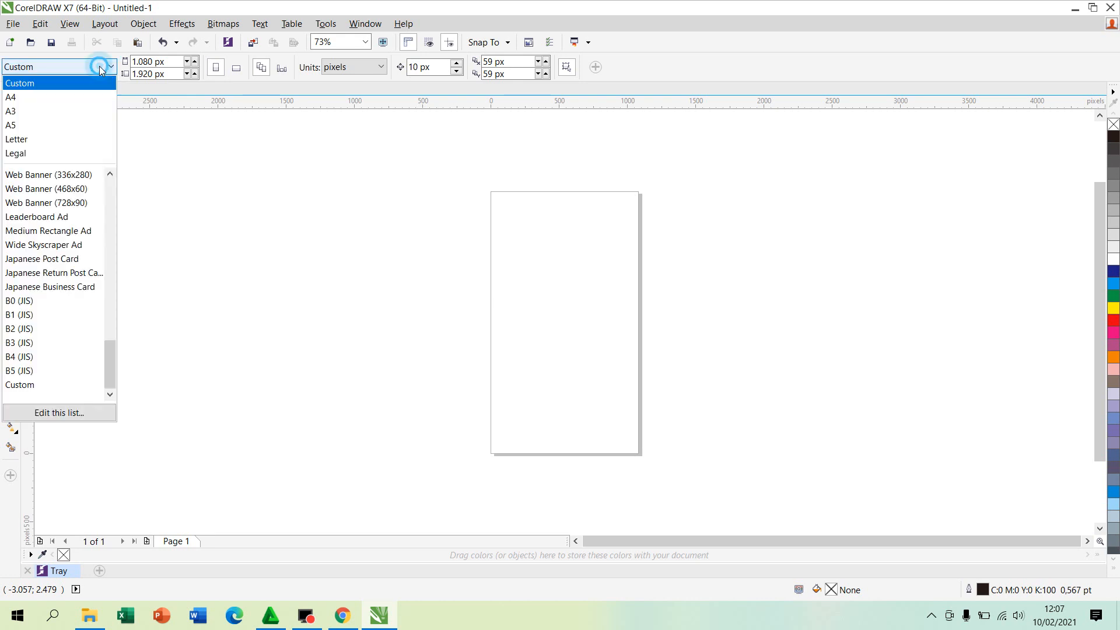
{"action": "left_click", "coordinate": [80, 97]}
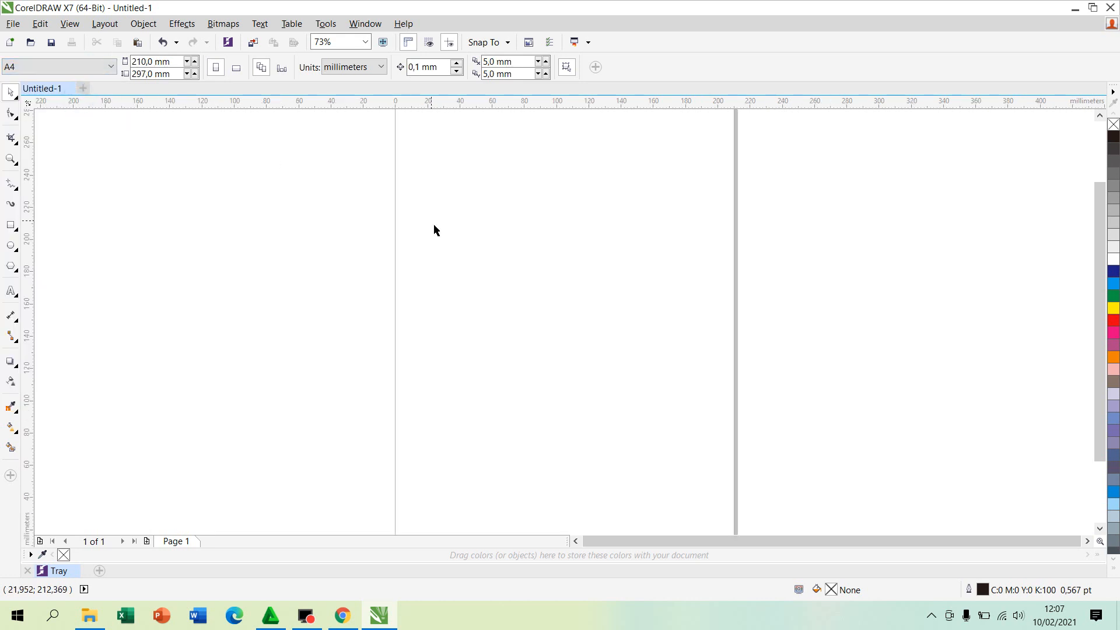
{"action": "left_click", "coordinate": [239, 73]}
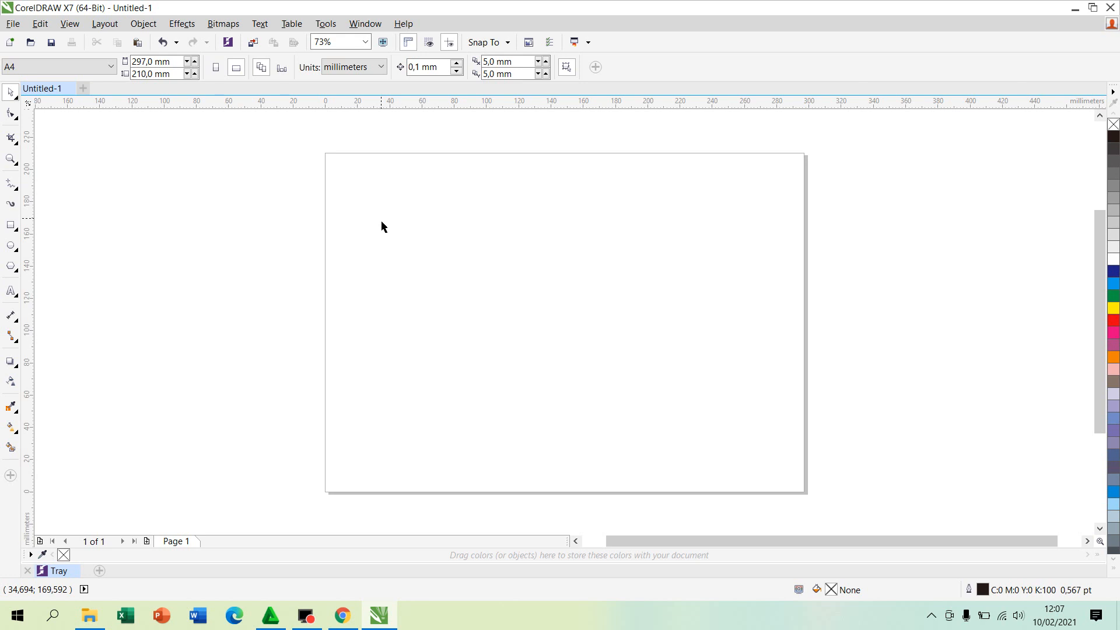
Undo the landscape orientation and the A4 page size change.
{"action": "left_click", "coordinate": [111, 67]}
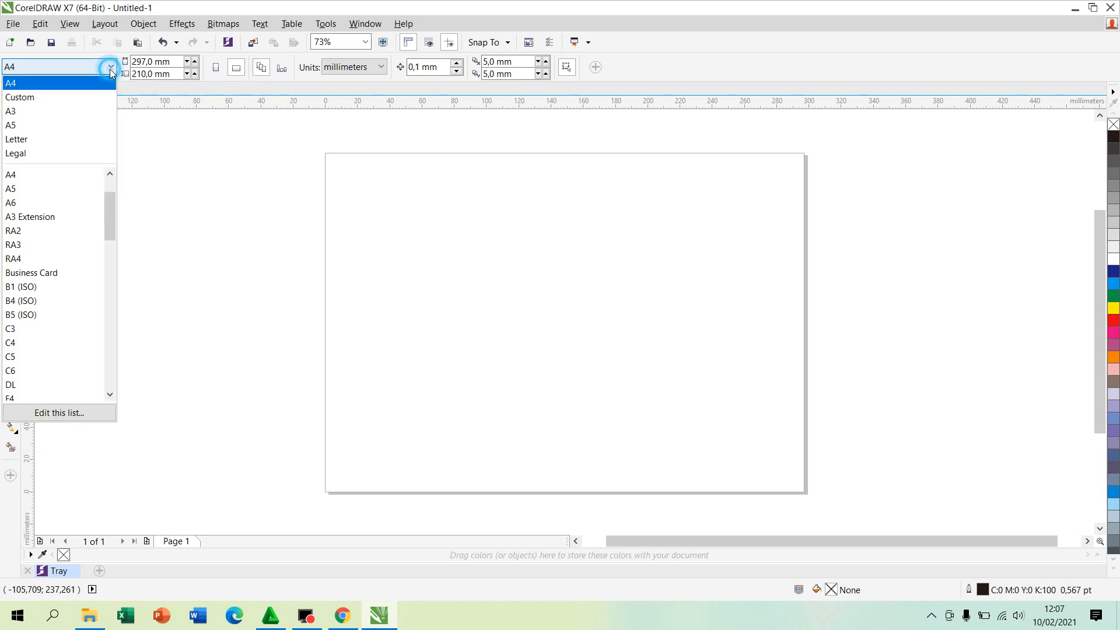
{"action": "left_click", "coordinate": [111, 68]}
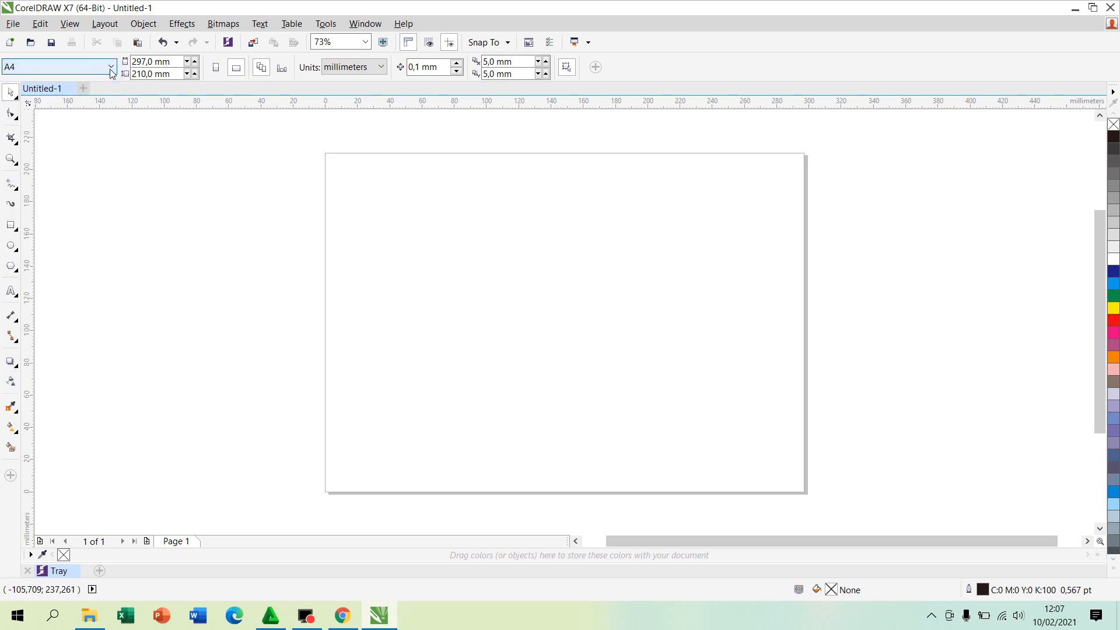
{"action": "left_click", "coordinate": [164, 42]}
{"action": "left_click", "coordinate": [169, 43]}
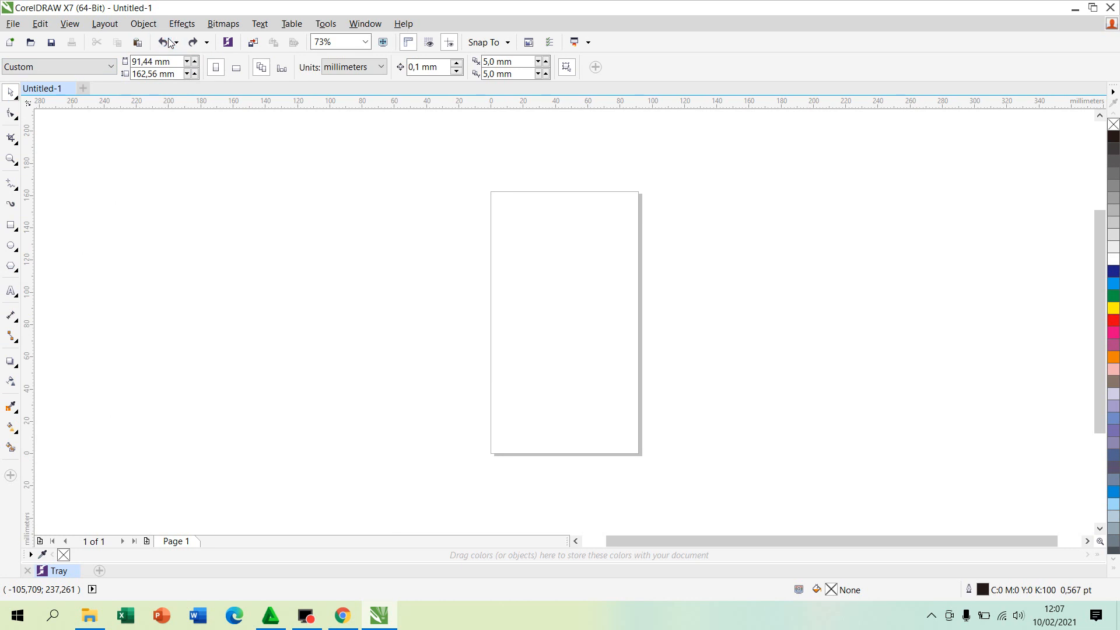
Set the drawing units to pixels and the page orientation to landscape.
{"action": "left_click", "coordinate": [364, 68]}
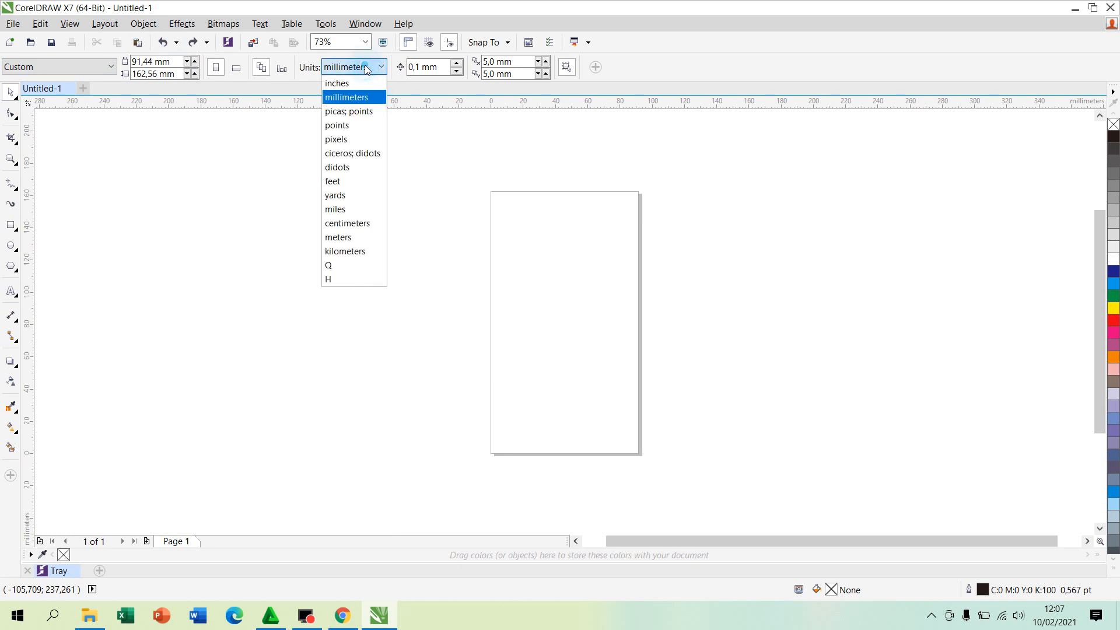
{"action": "left_click", "coordinate": [343, 225]}
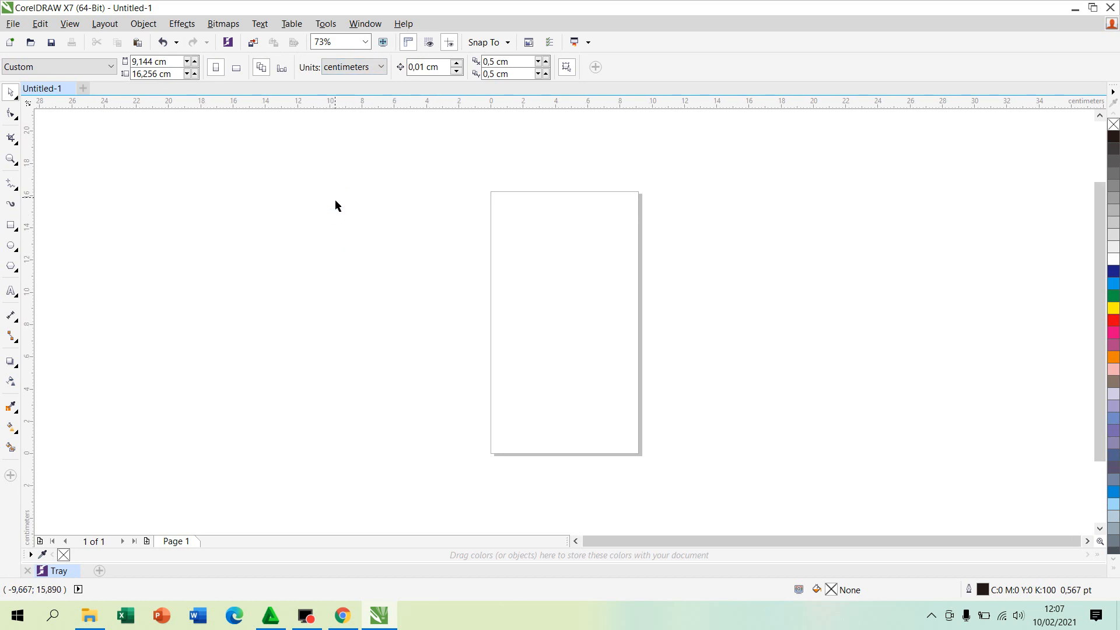
{"action": "left_click", "coordinate": [347, 69]}
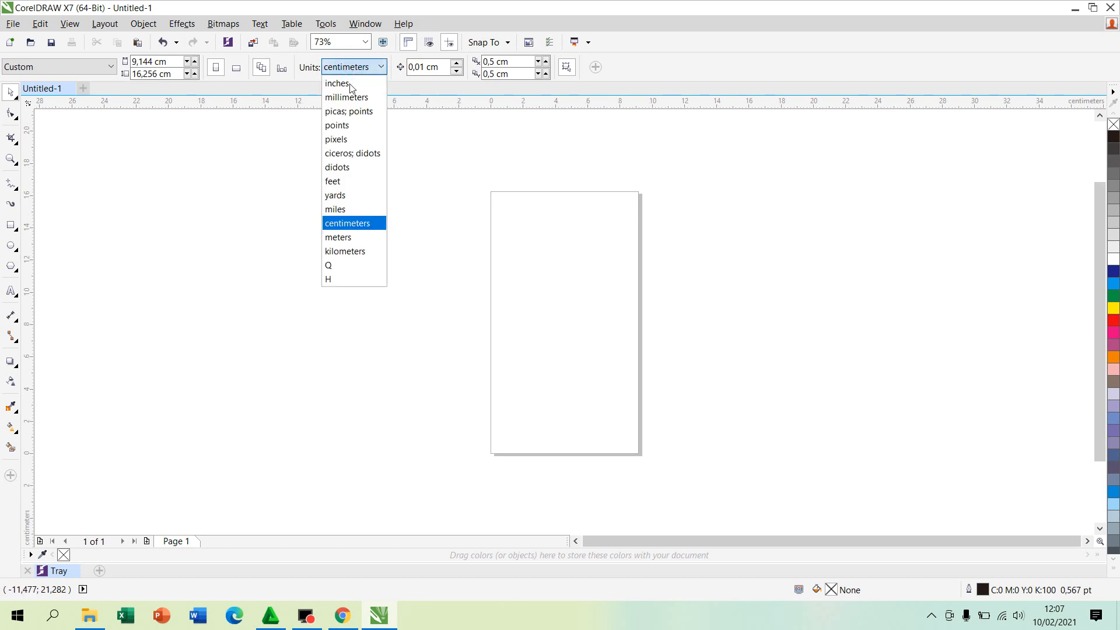
{"action": "left_click", "coordinate": [342, 139]}
{"action": "left_click", "coordinate": [236, 69]}
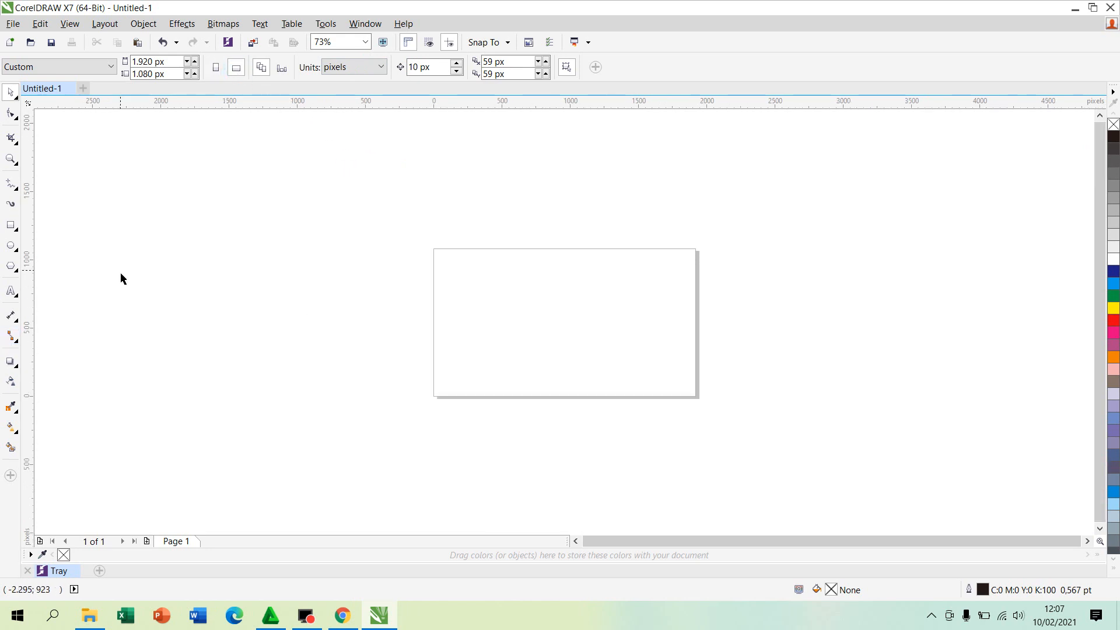
Draw a rectangle of about 1774 × 1137 px in the empty area to the left of the page.
{"action": "left_click", "coordinate": [12, 161]}
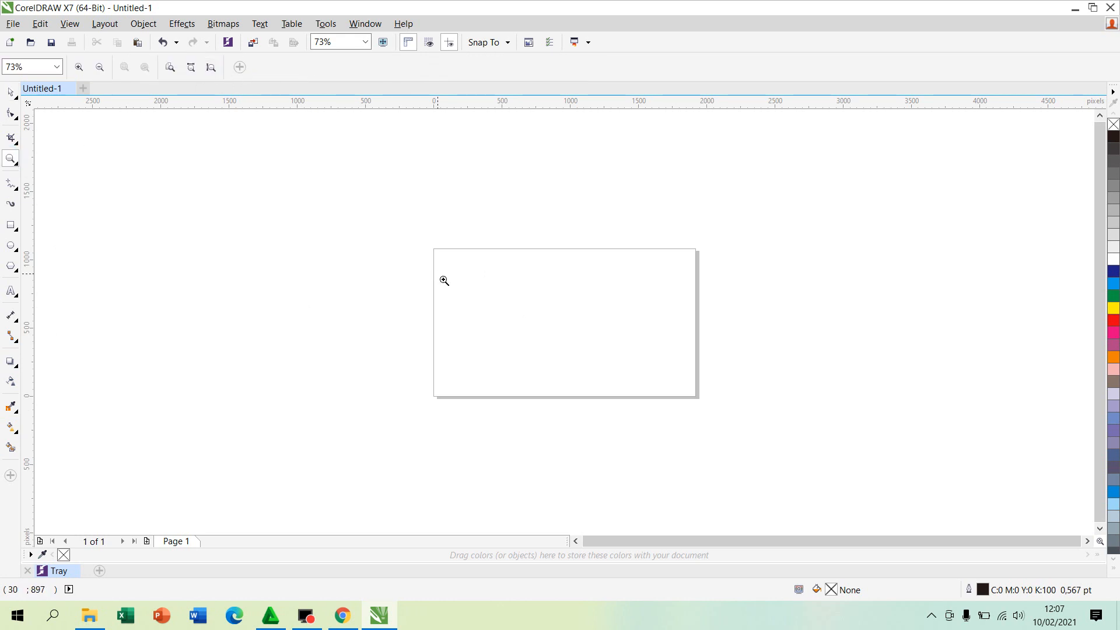
{"action": "left_click", "coordinate": [12, 93]}
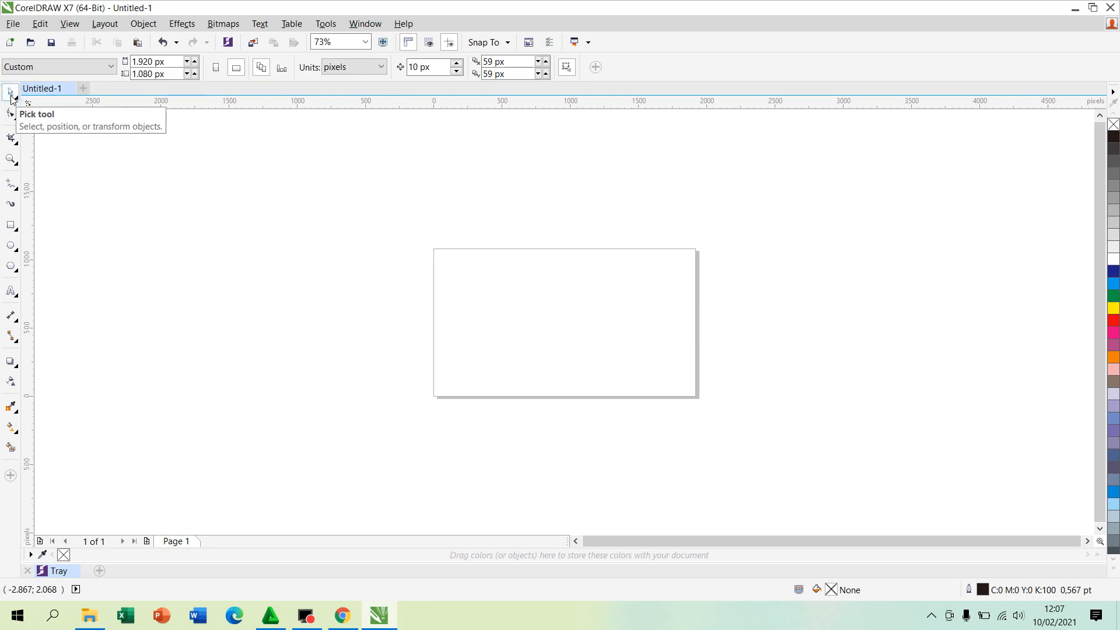
{"action": "left_click", "coordinate": [11, 229]}
{"action": "left_click_drag", "start_coordinate": [184, 213], "coordinate": [427, 368]}
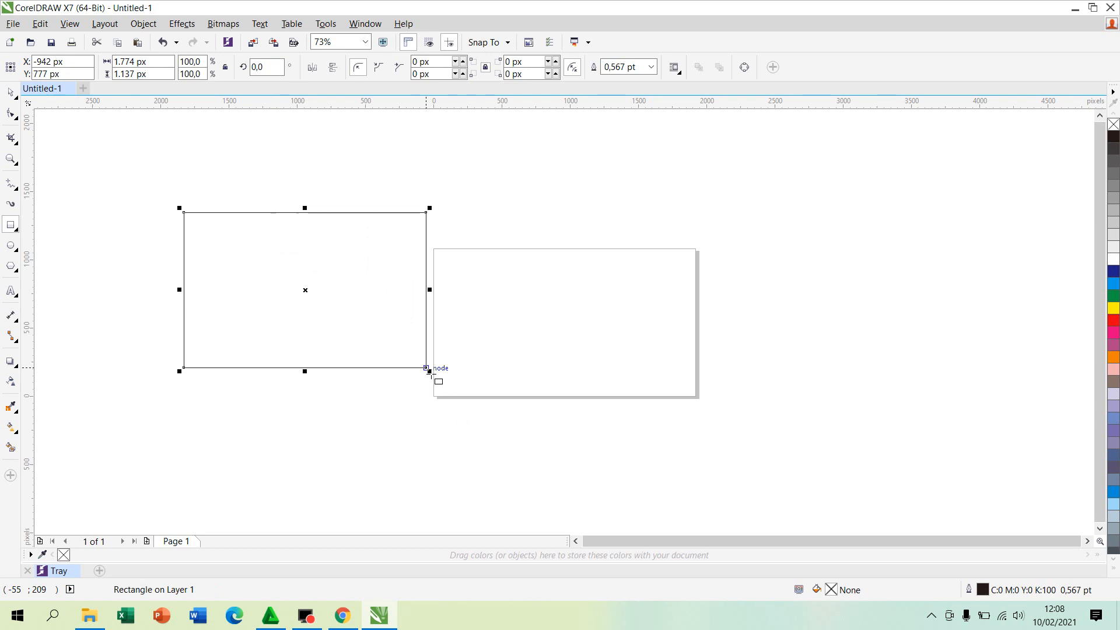
Resize the rectangle to 1920 × 1080 px and center it on the page.
{"action": "left_click", "coordinate": [171, 70]}
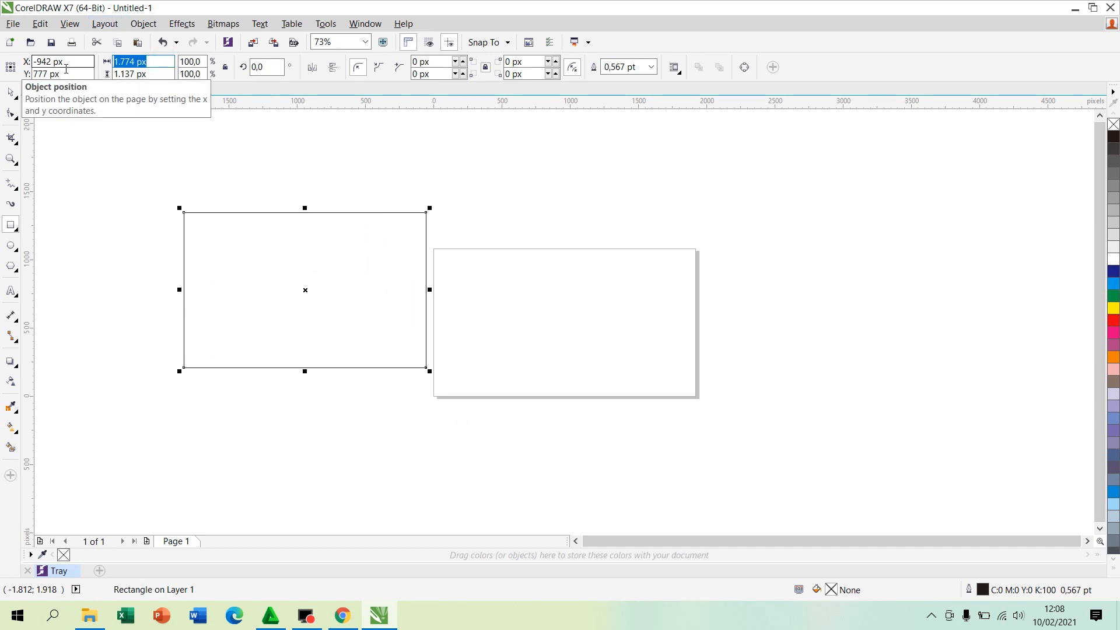
{"action": "type", "text": "1920"}
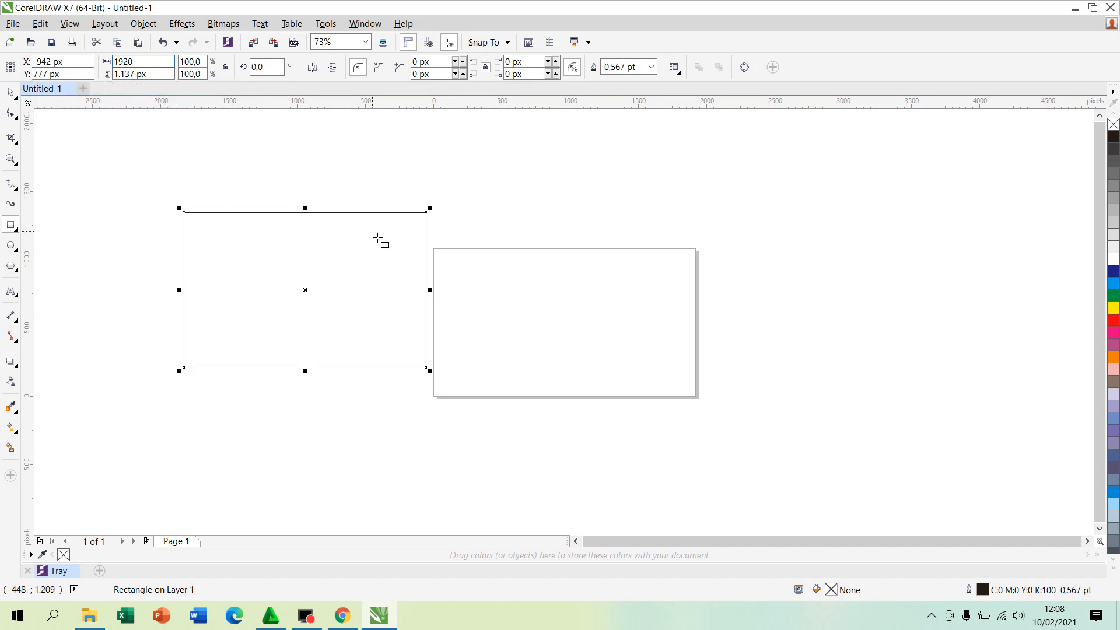
{"action": "left_click", "coordinate": [146, 74]}
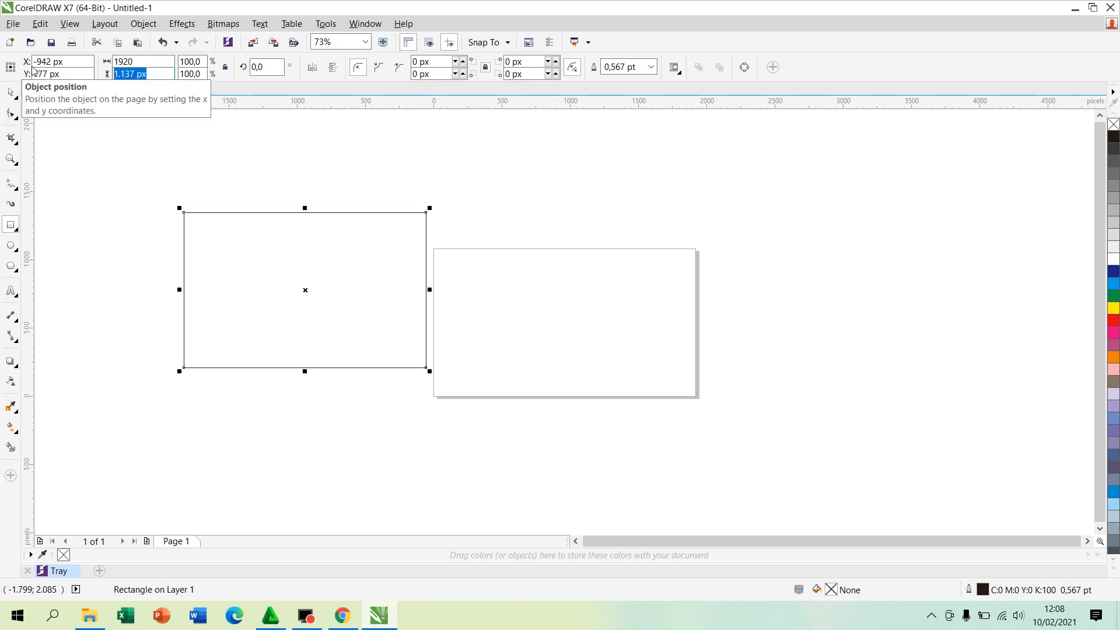
{"action": "type", "text": "1080"}
{"action": "key", "text": "Return"}
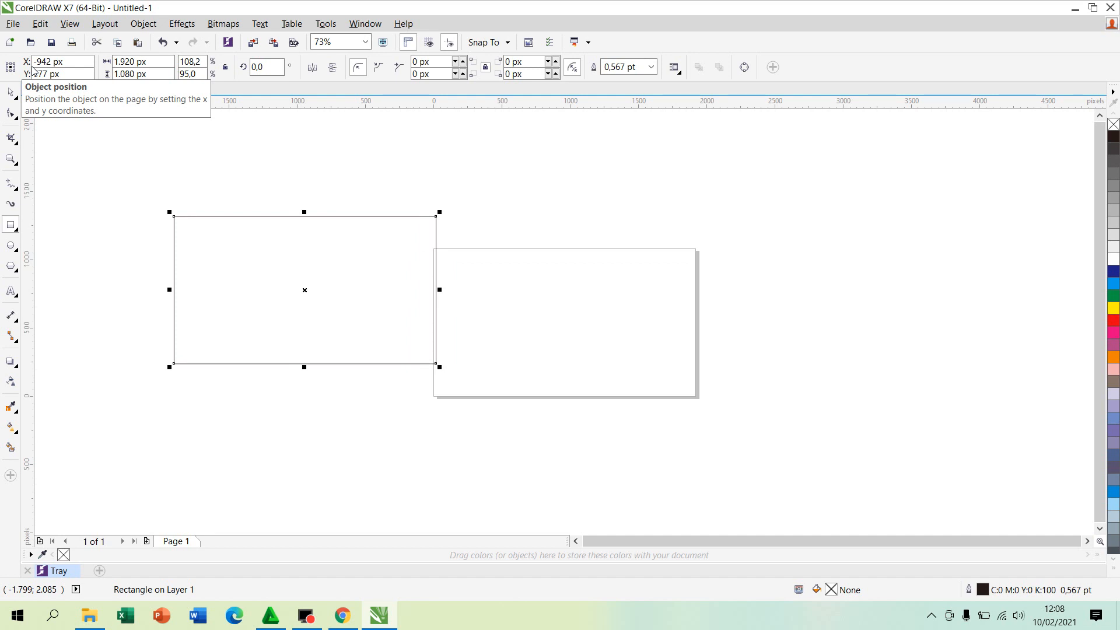
{"action": "key", "text": "p"}
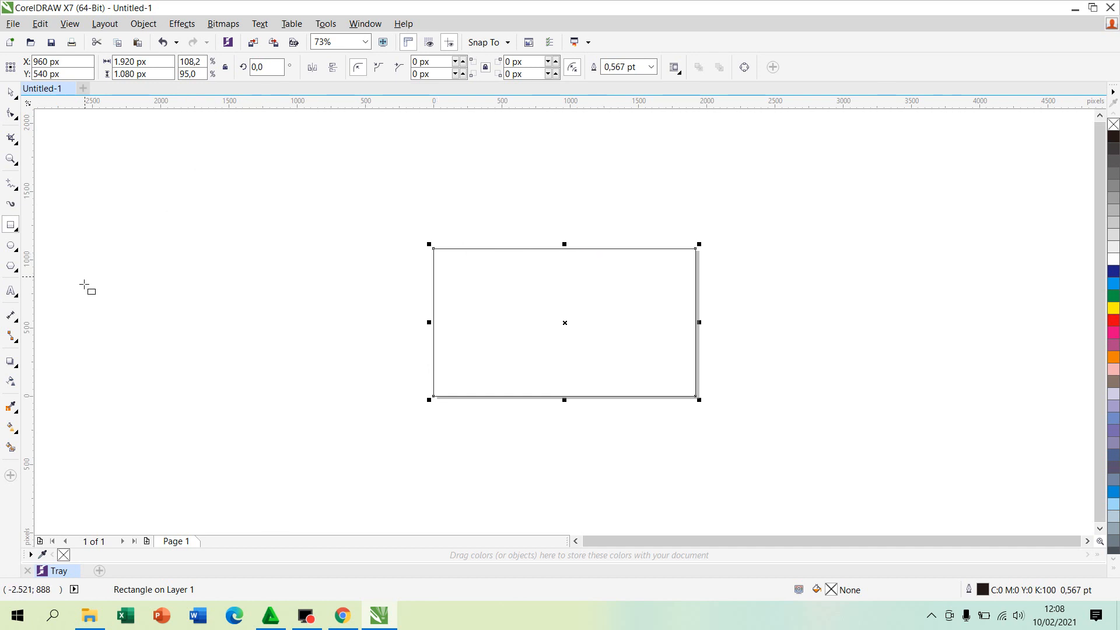
{"action": "left_click", "coordinate": [11, 160]}
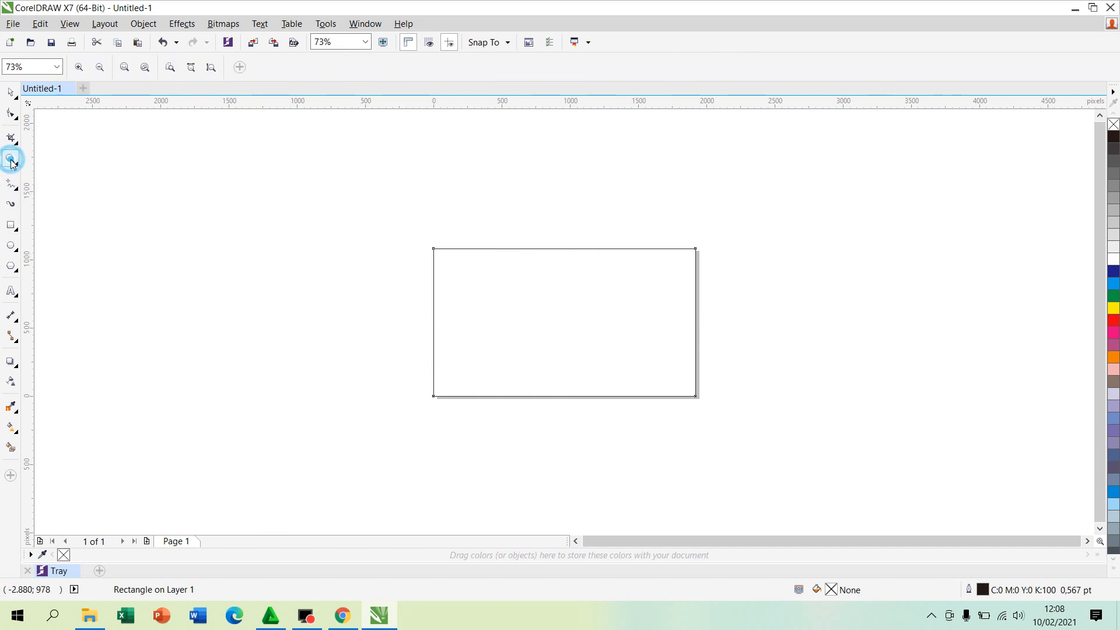
{"action": "left_click", "coordinate": [175, 70]}
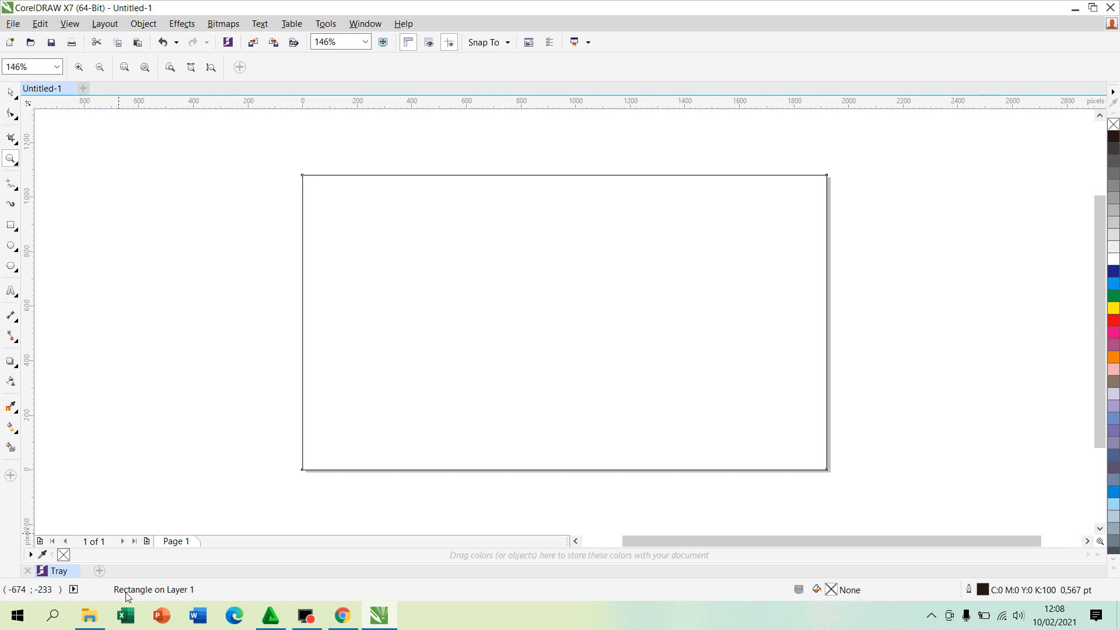
Switch to File Explorer, show the folder's files as thumbnails and open the image "sosialisasi covid 19-hijau" to view the example design.
{"action": "left_click", "coordinate": [93, 616]}
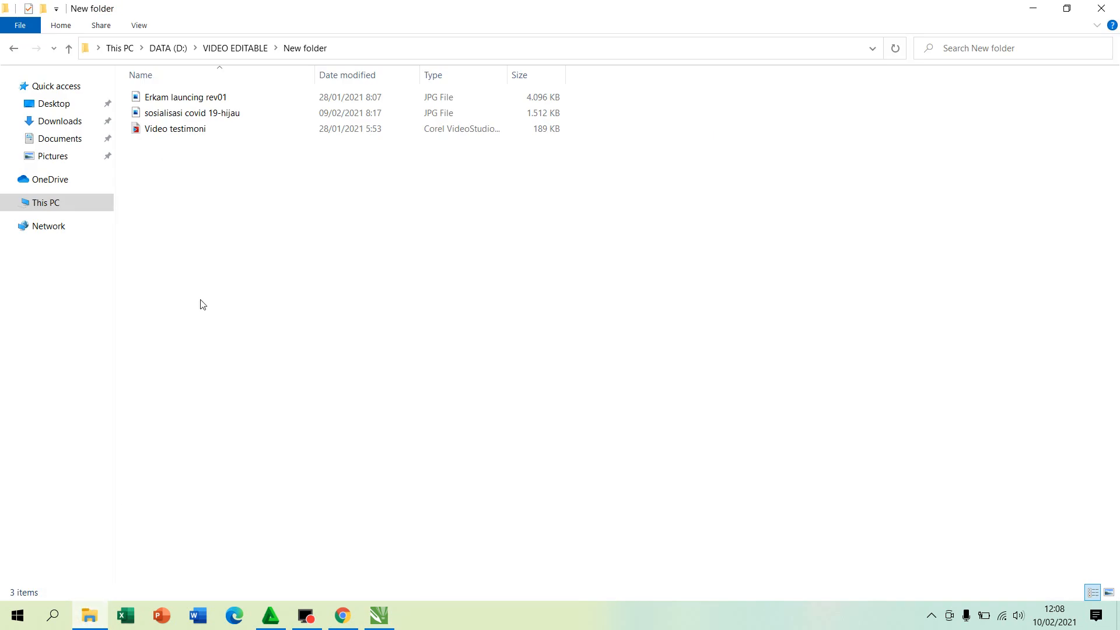
{"action": "left_click", "coordinate": [151, 28]}
{"action": "left_click", "coordinate": [222, 45]}
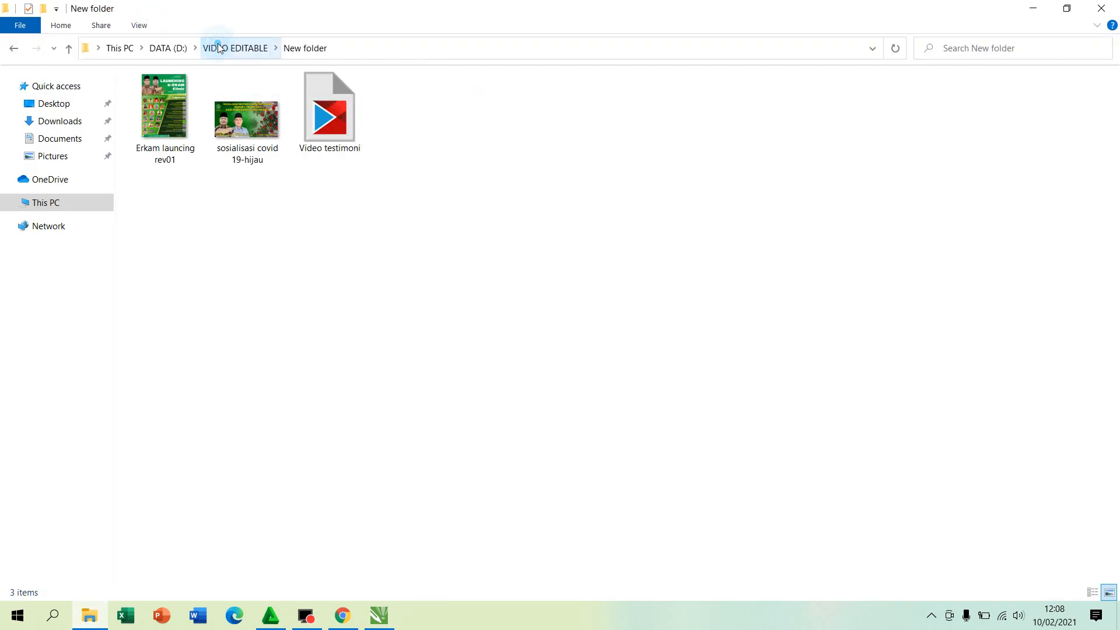
{"action": "left_click", "coordinate": [244, 128]}
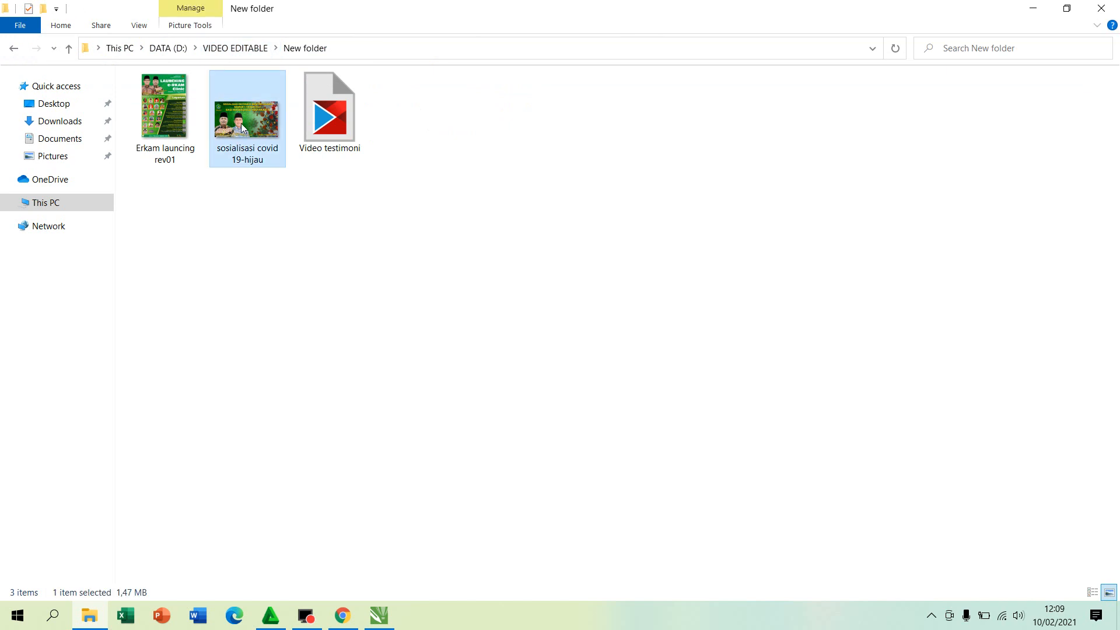
{"action": "double_click", "coordinate": [243, 129]}
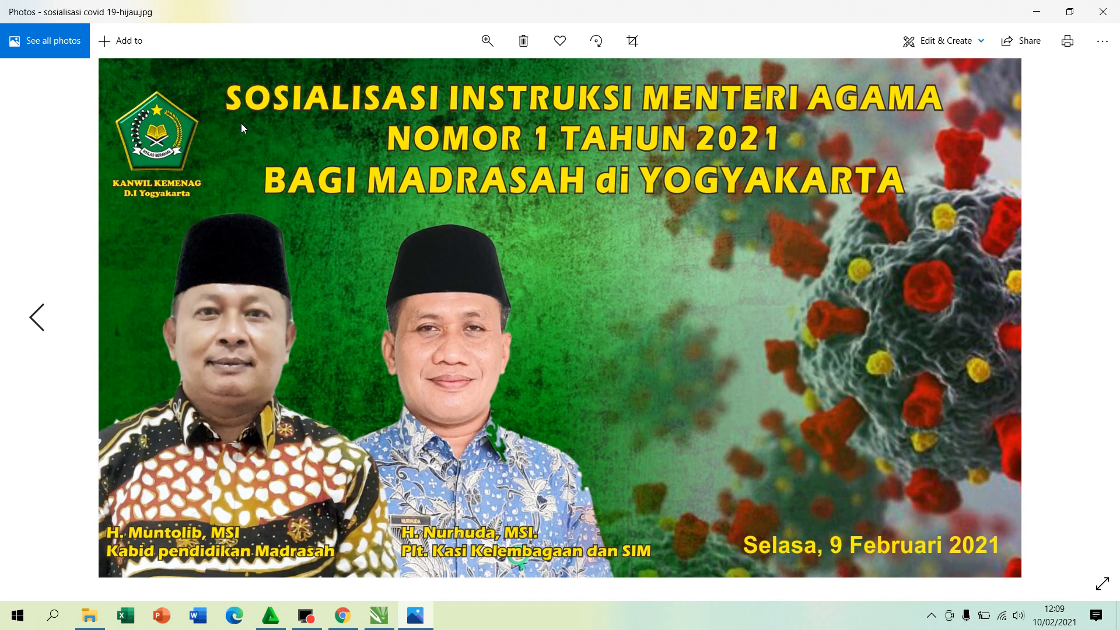
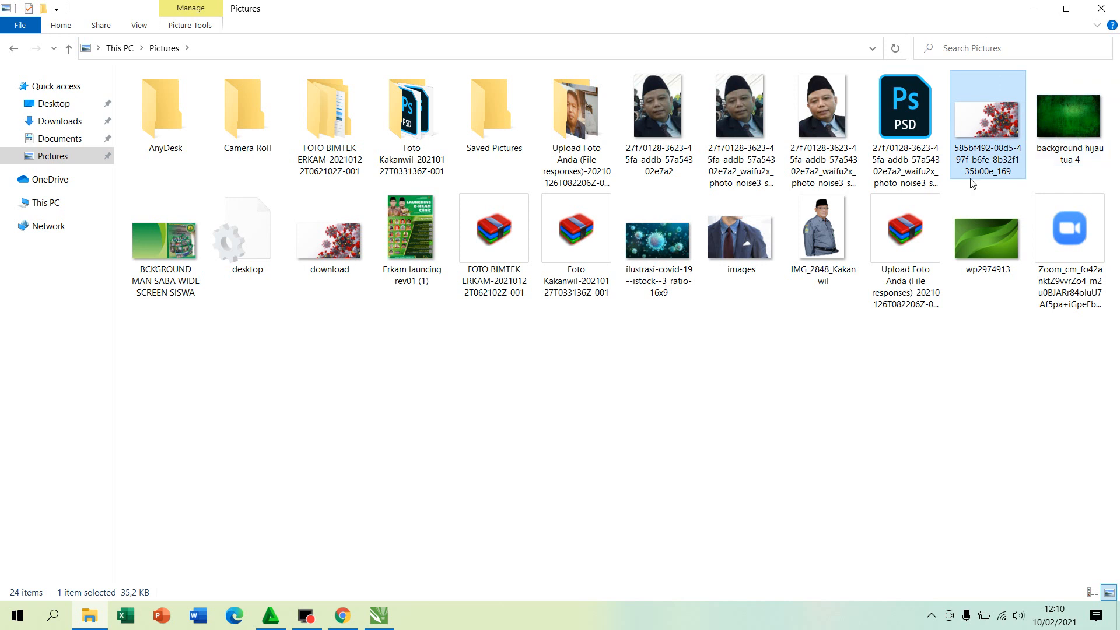
Switch back to CorelDRAW, import "background hijau tua 4" from the Pictures folder and place it to the right of the page.
{"action": "left_click", "coordinate": [378, 616]}
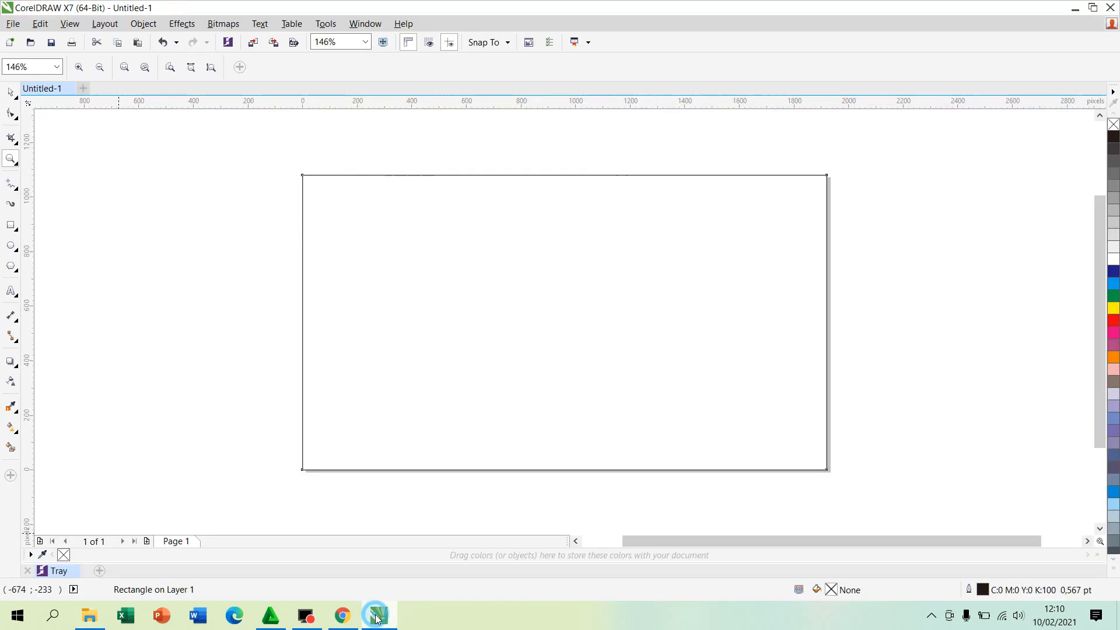
{"action": "left_click", "coordinate": [13, 23]}
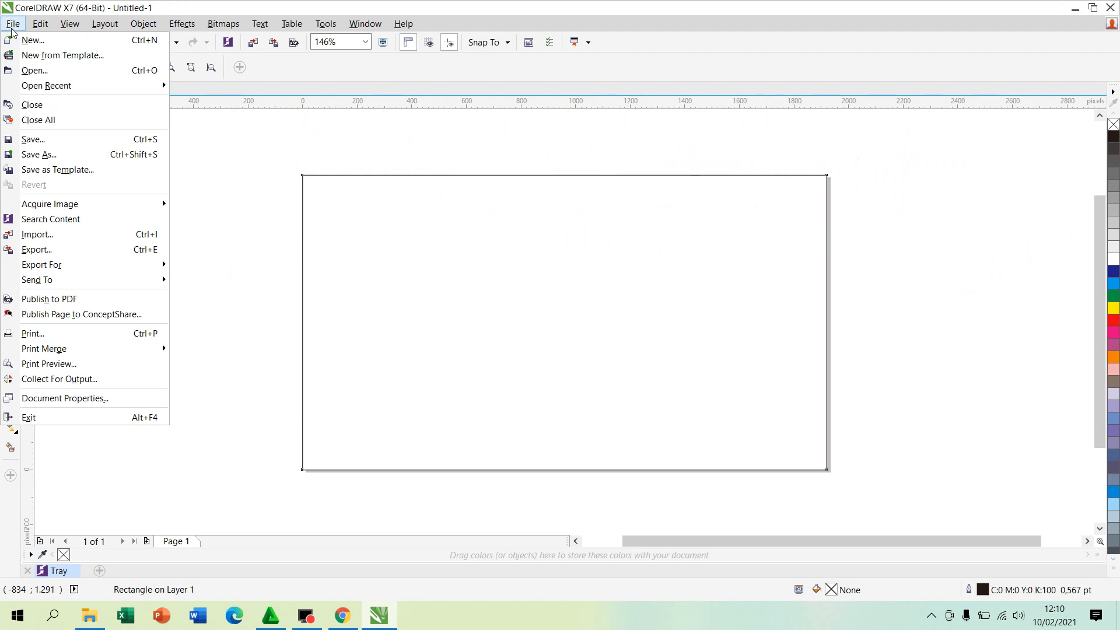
{"action": "left_click", "coordinate": [24, 234]}
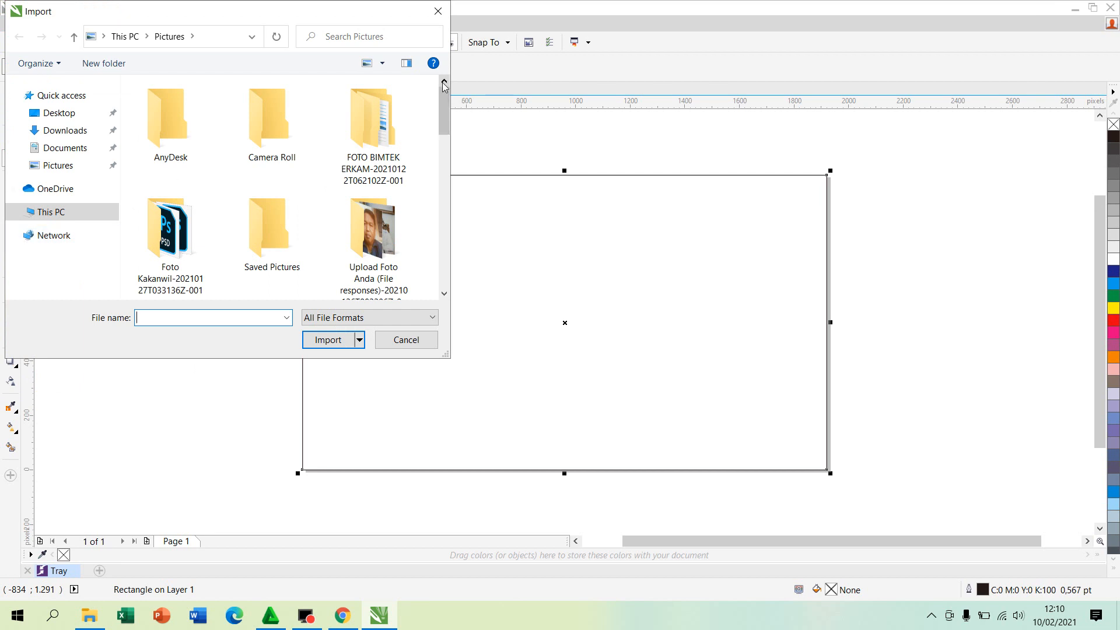
{"action": "mouse_move", "coordinate": [444, 100]}
{"action": "left_mouse_down"}
{"action": "mouse_move", "coordinate": [437, 142]}
{"action": "mouse_move", "coordinate": [443, 99]}
{"action": "left_mouse_up"}
{"action": "left_click", "coordinate": [77, 173]}
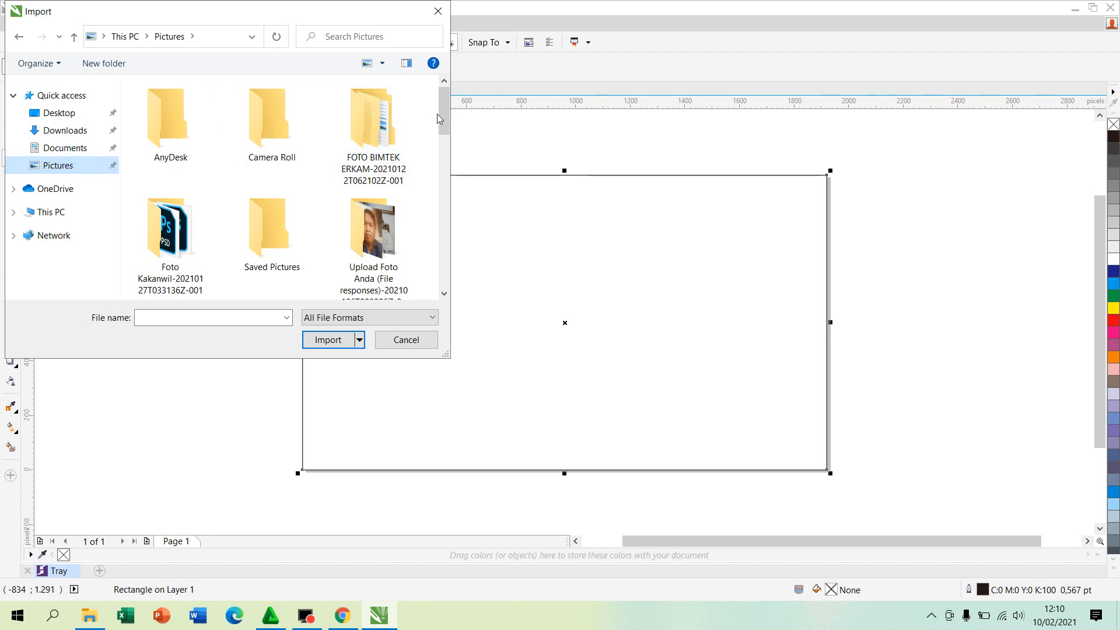
{"action": "left_click_drag", "start_coordinate": [441, 115], "coordinate": [439, 177]}
{"action": "left_click", "coordinate": [392, 188]}
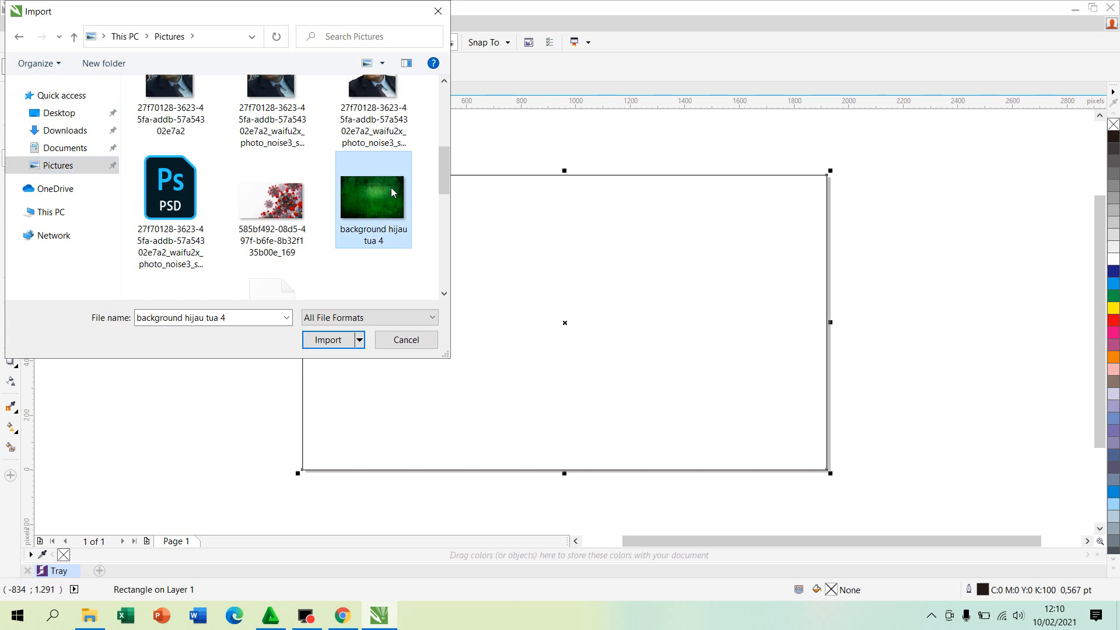
{"action": "left_click", "coordinate": [338, 341]}
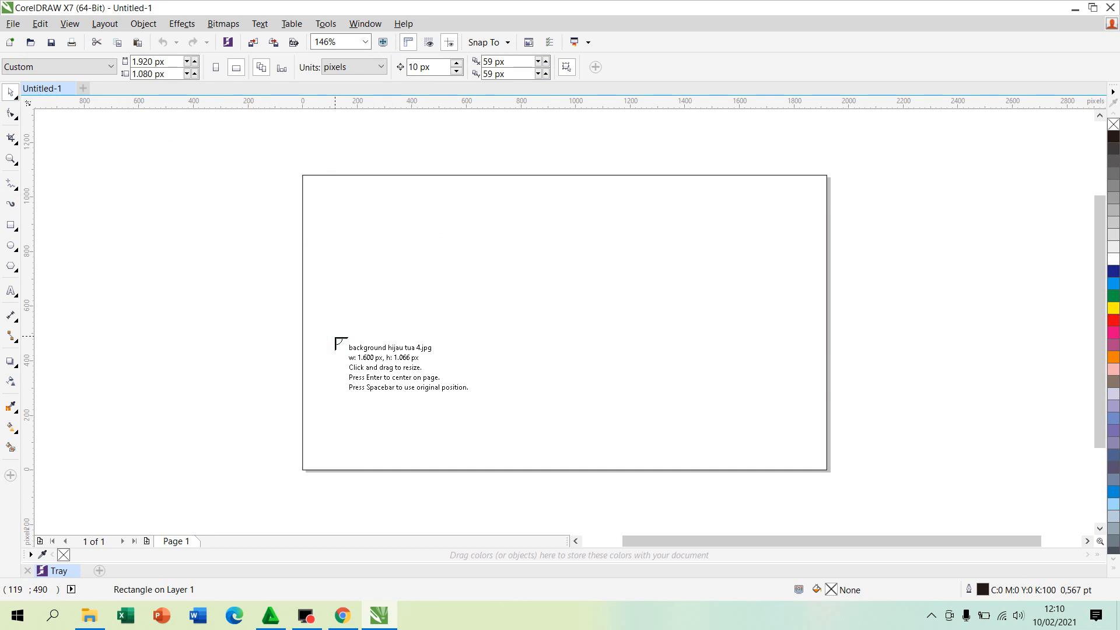
{"action": "left_click", "coordinate": [884, 147]}
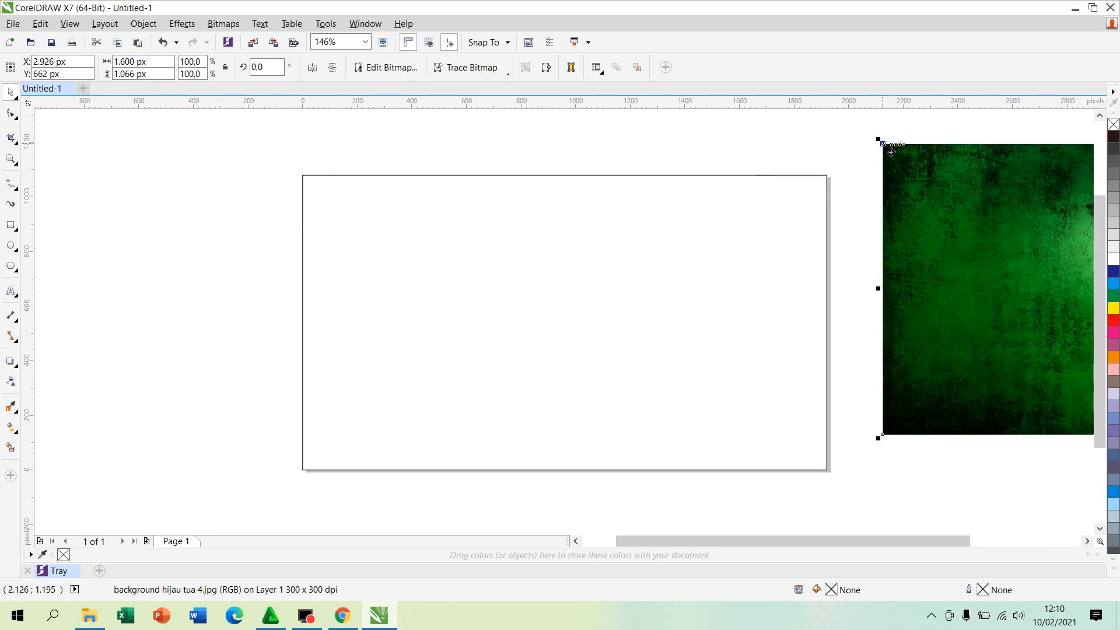
Import the coronavirus image 585bf492-08d5-497f-b6fe-8b32f135b00e_169 from the Pictures folder and place it over the page's lower edge.
{"action": "left_click", "coordinate": [11, 27]}
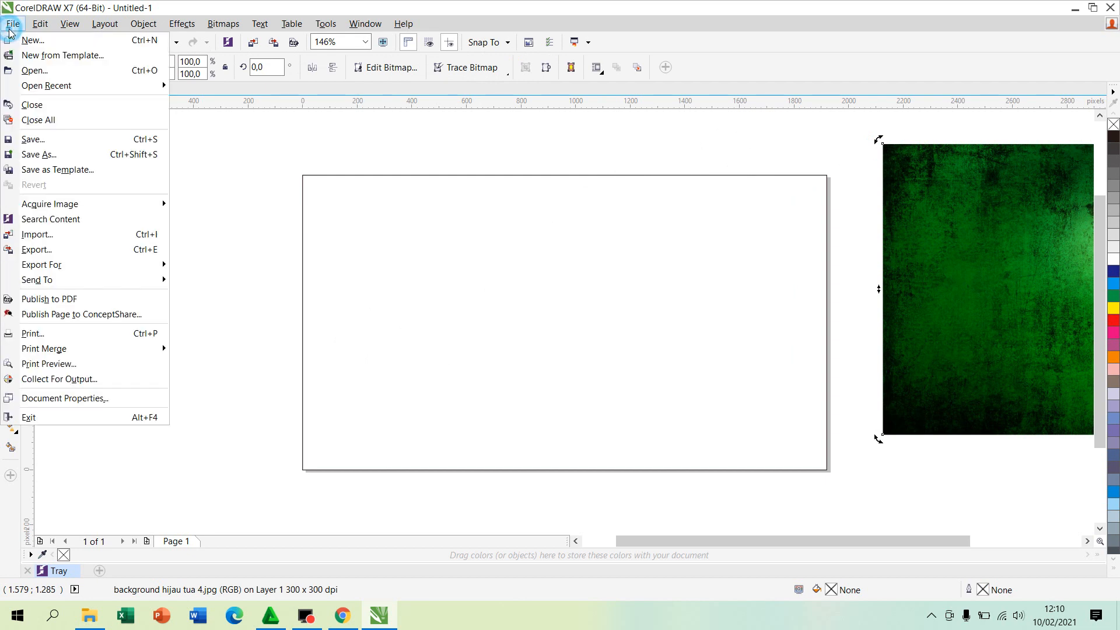
{"action": "left_click", "coordinate": [41, 239]}
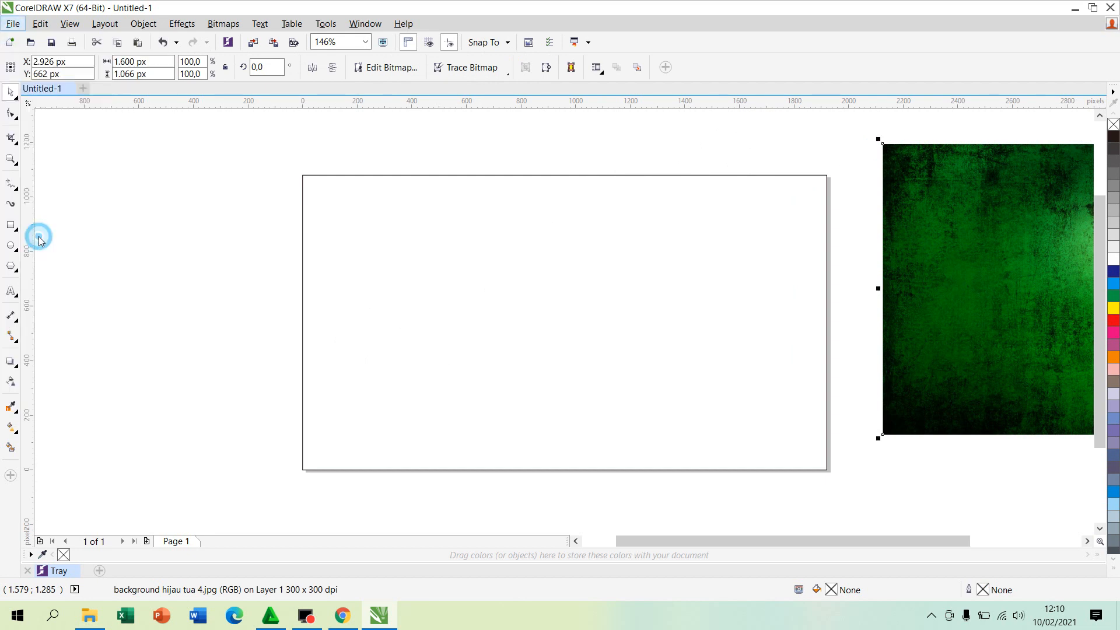
{"action": "left_click_drag", "start_coordinate": [442, 129], "coordinate": [441, 196]}
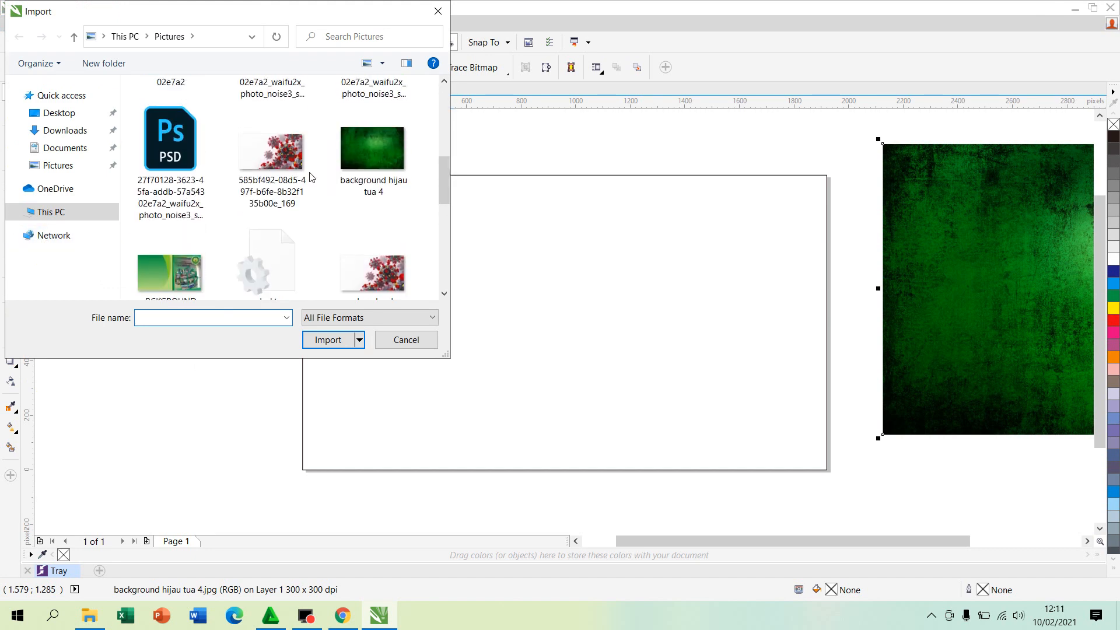
{"action": "left_click", "coordinate": [287, 168]}
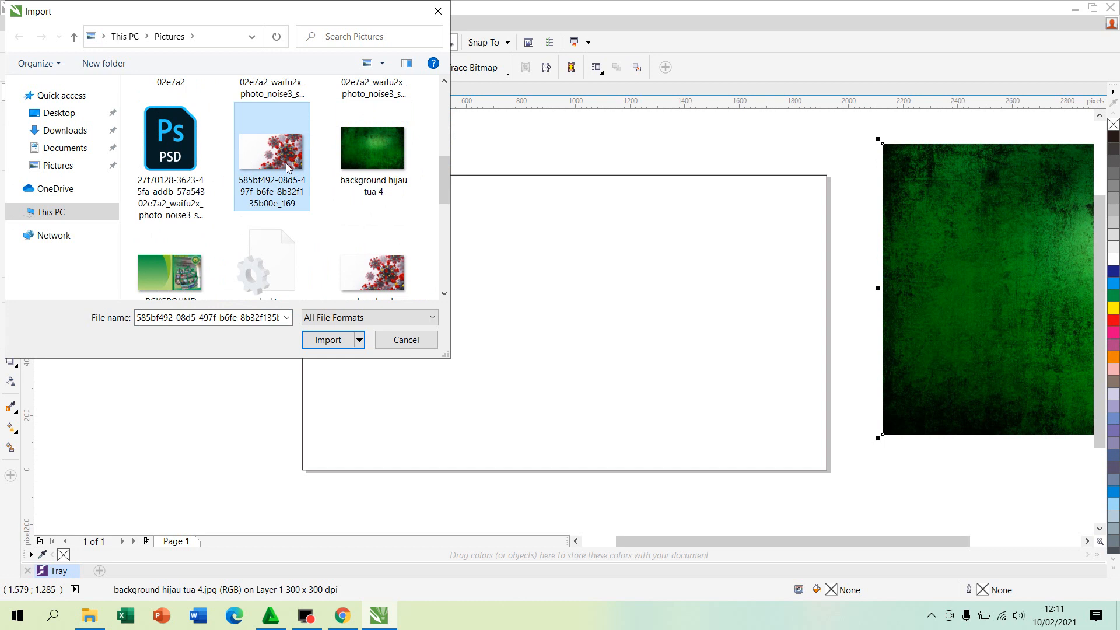
{"action": "left_click", "coordinate": [327, 343]}
{"action": "left_click", "coordinate": [555, 392]}
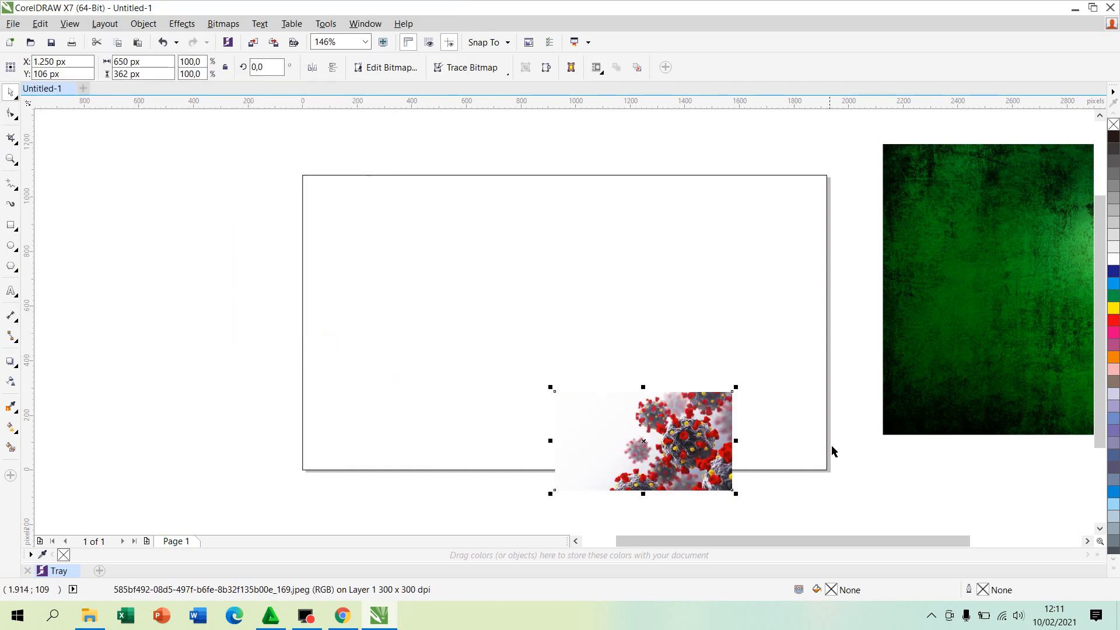
Enlarge the coronavirus image and arrange it beside the page, with the green background image moved up and to the left above it.
{"action": "left_click_drag", "start_coordinate": [736, 387], "coordinate": [953, 492]}
{"action": "left_click_drag", "start_coordinate": [1037, 232], "coordinate": [966, 208]}
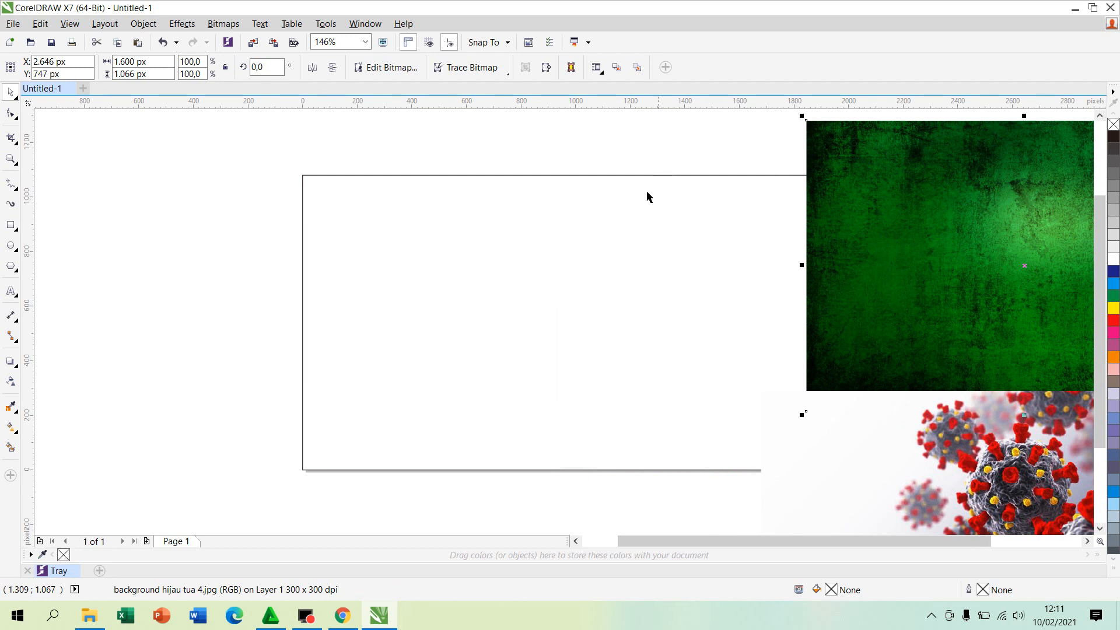
Move the page-sized rectangle off center, then center it on the page again and keep it selected.
{"action": "left_click", "coordinate": [661, 267]}
{"action": "left_click_drag", "start_coordinate": [653, 242], "coordinate": [615, 277]}
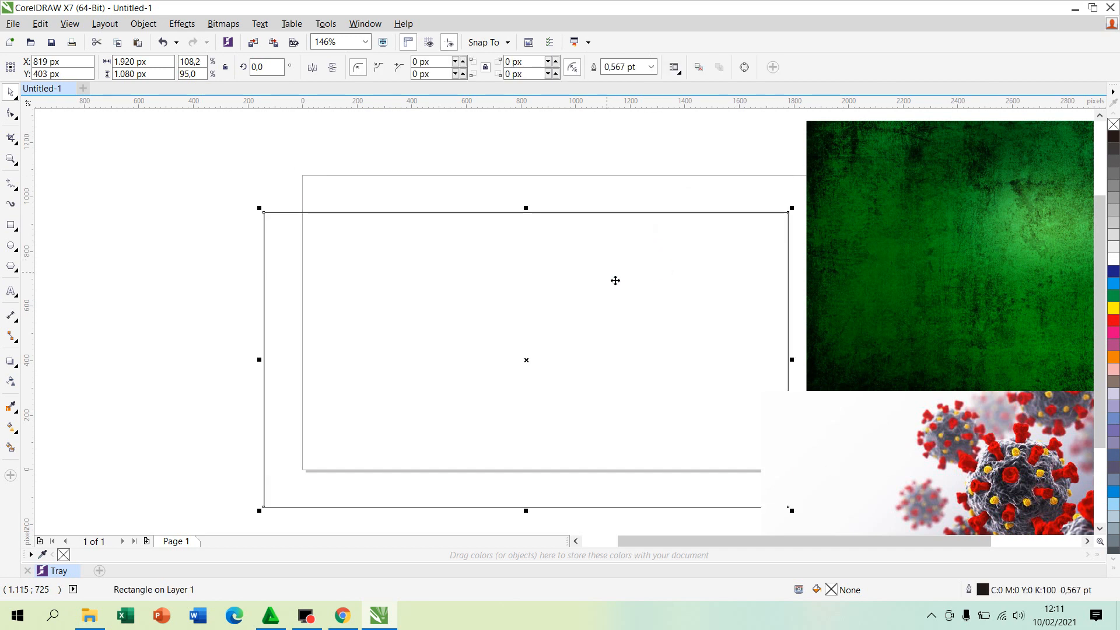
{"action": "key", "text": "p"}
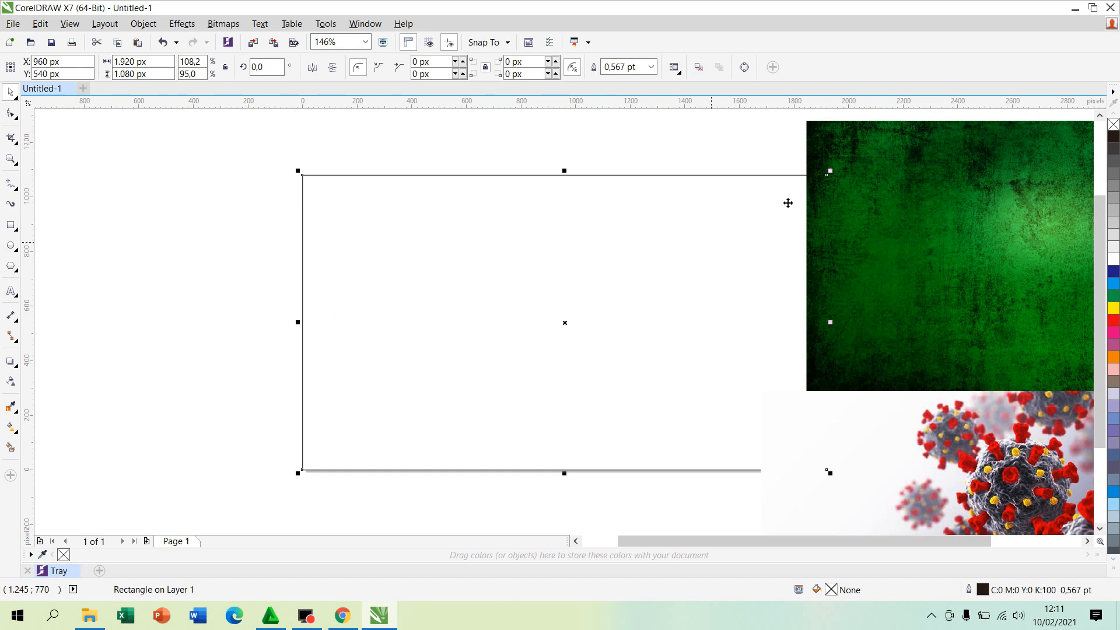
{"action": "left_click", "coordinate": [1046, 179]}
{"action": "left_click", "coordinate": [663, 231]}
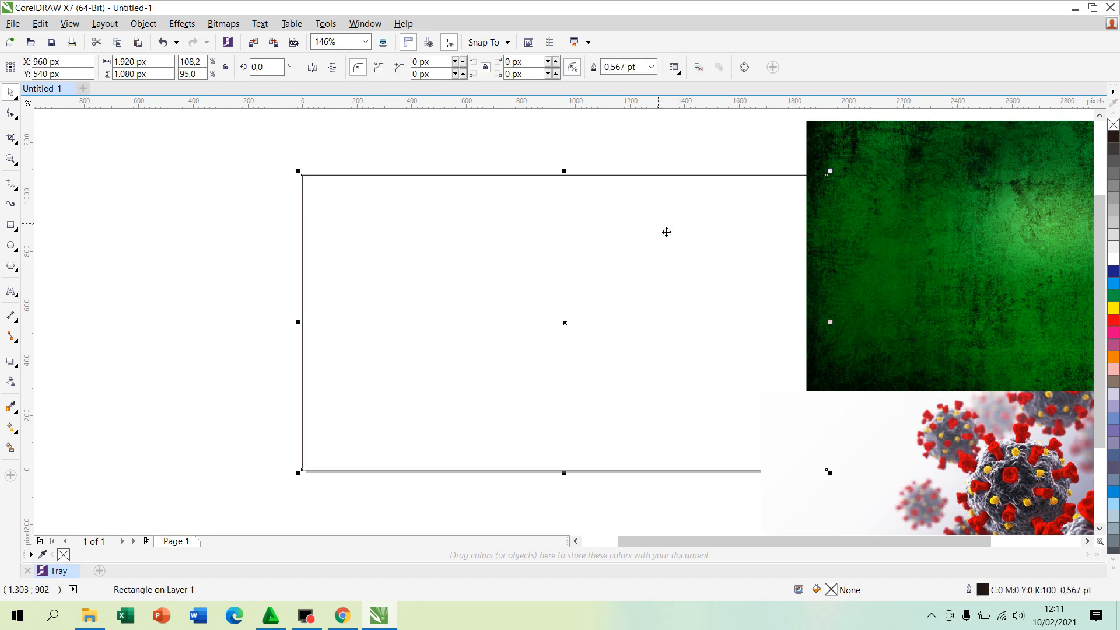
PowerClip the green background image inside the page-sized rectangle and undo the frame's accidental move.
{"action": "left_click", "coordinate": [967, 172]}
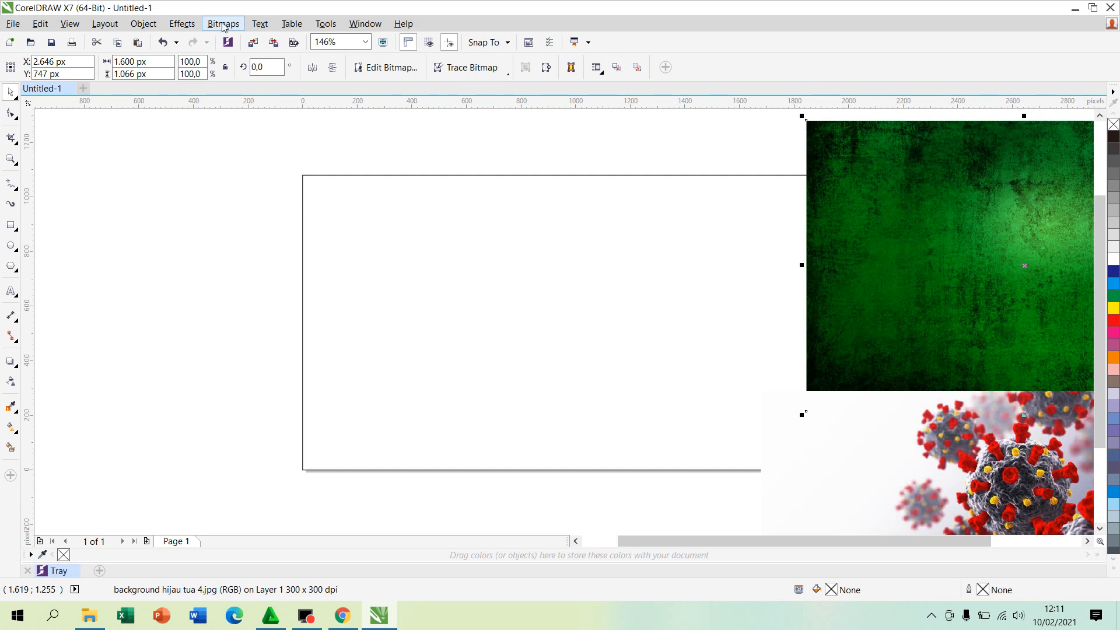
{"action": "left_click", "coordinate": [139, 28]}
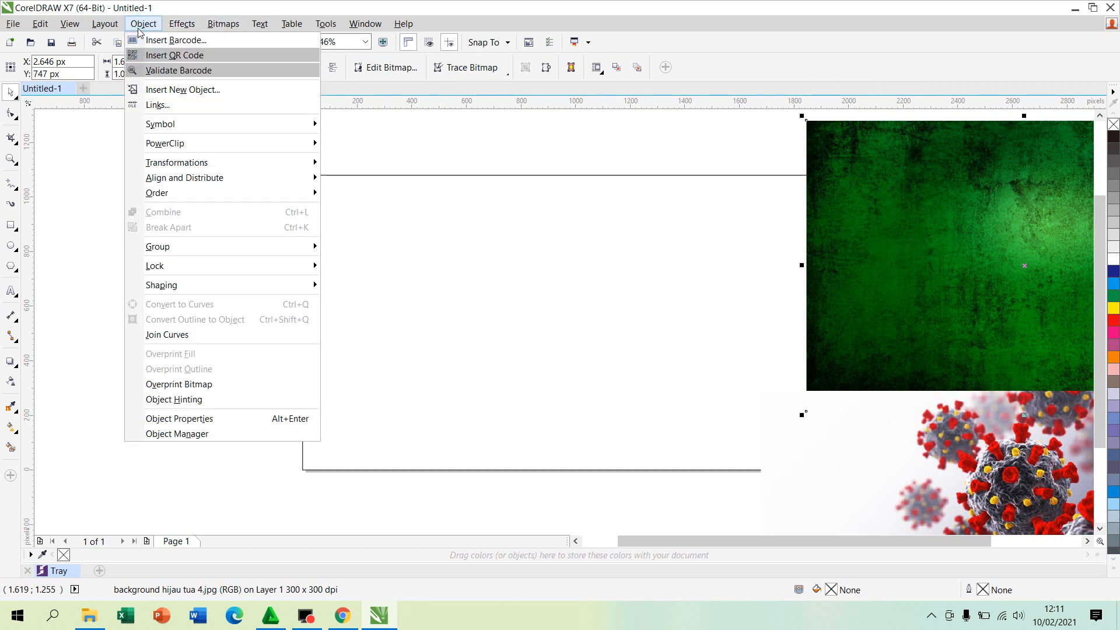
{"action": "left_click", "coordinate": [186, 150]}
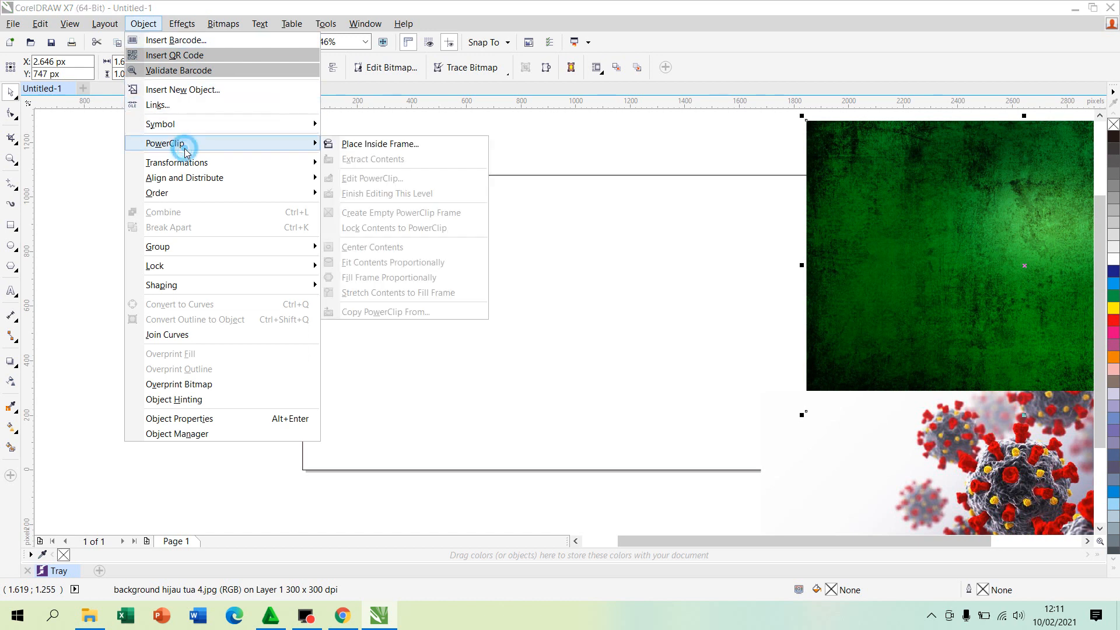
{"action": "left_click", "coordinate": [345, 142]}
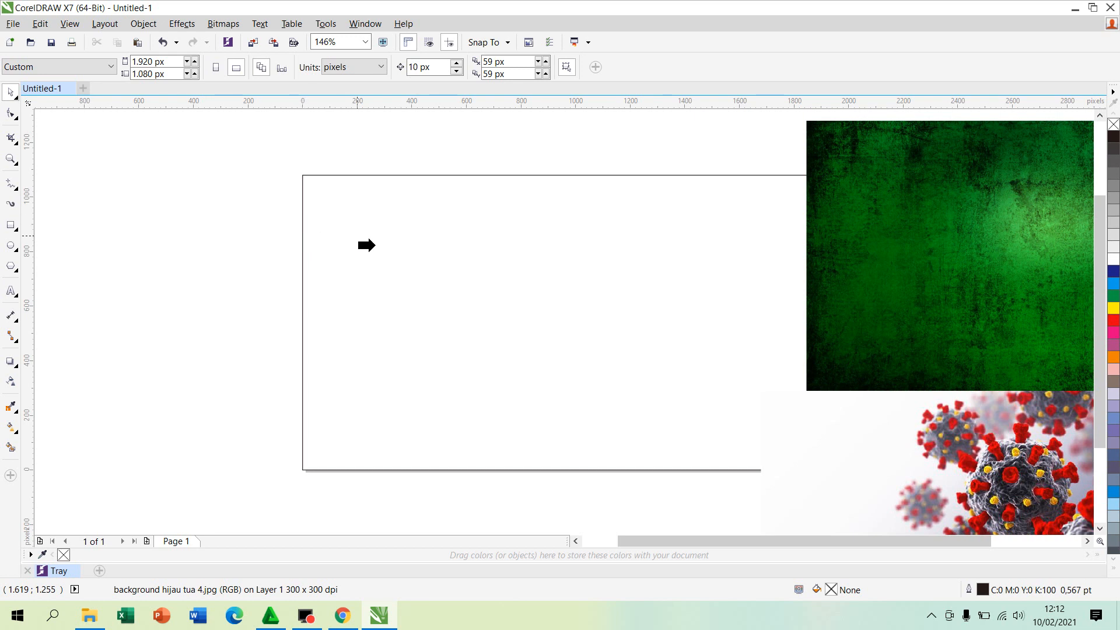
{"action": "left_click", "coordinate": [443, 266]}
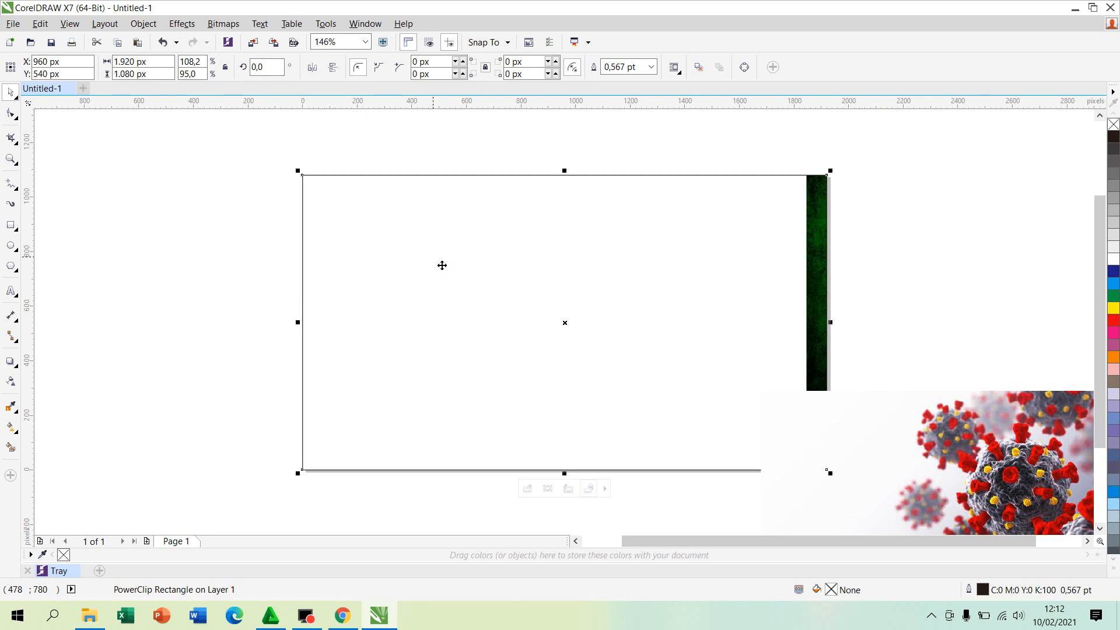
{"action": "left_click_drag", "start_coordinate": [442, 266], "coordinate": [847, 188]}
{"action": "key", "text": "ctrl+z"}
Open the rectangle's PowerClip contents for editing and center the green background image on the page.
{"action": "right_click", "coordinate": [495, 248]}
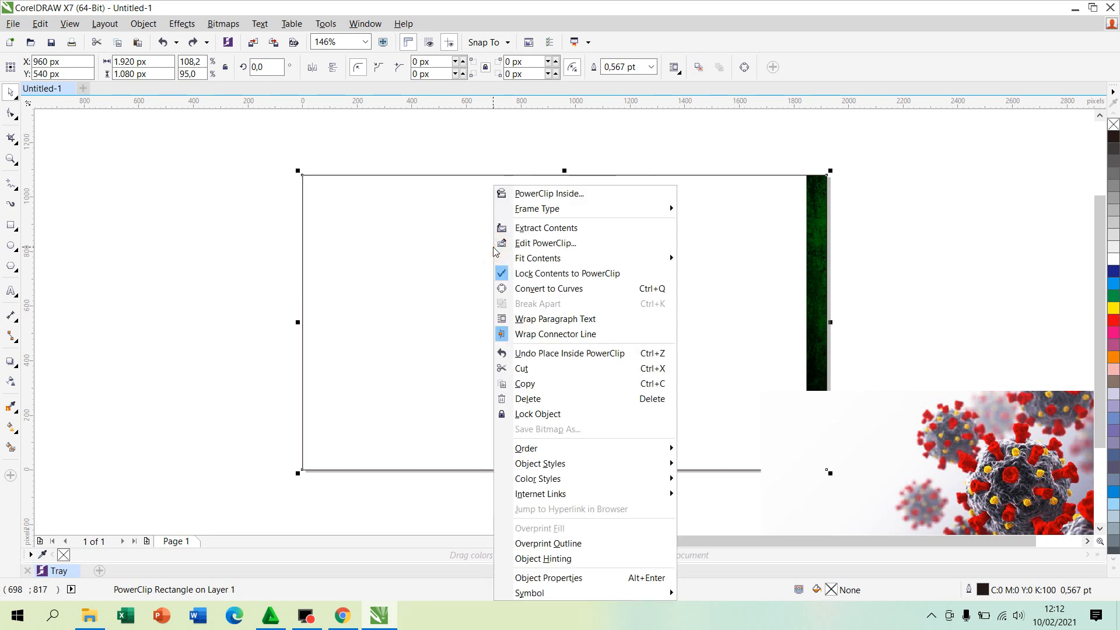
{"action": "left_click", "coordinate": [511, 246]}
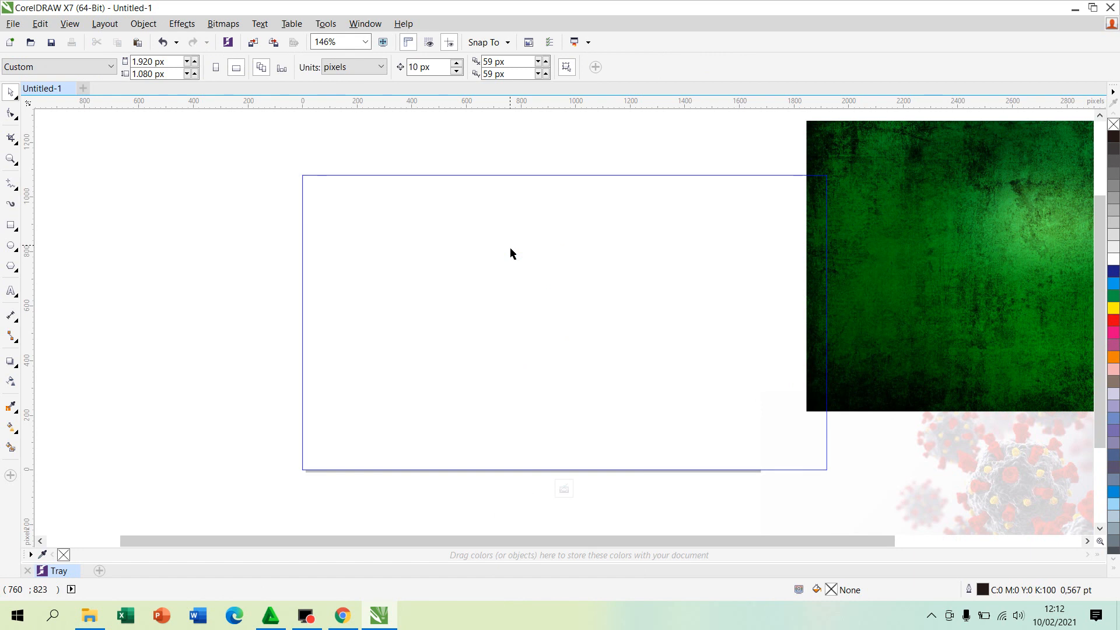
{"action": "left_click", "coordinate": [971, 204]}
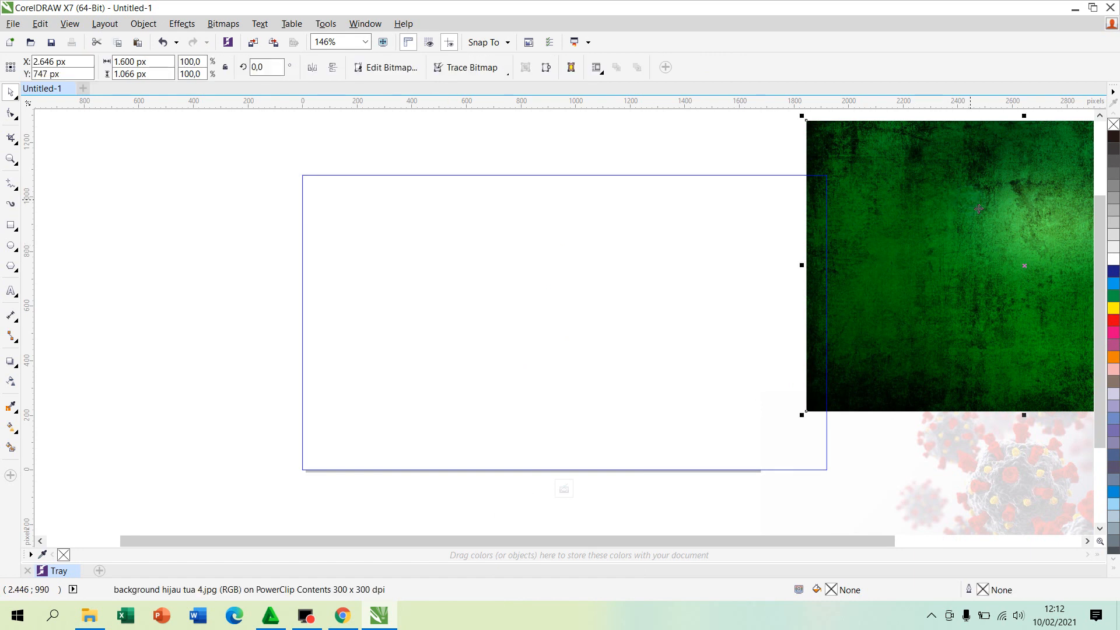
{"action": "key", "text": "p"}
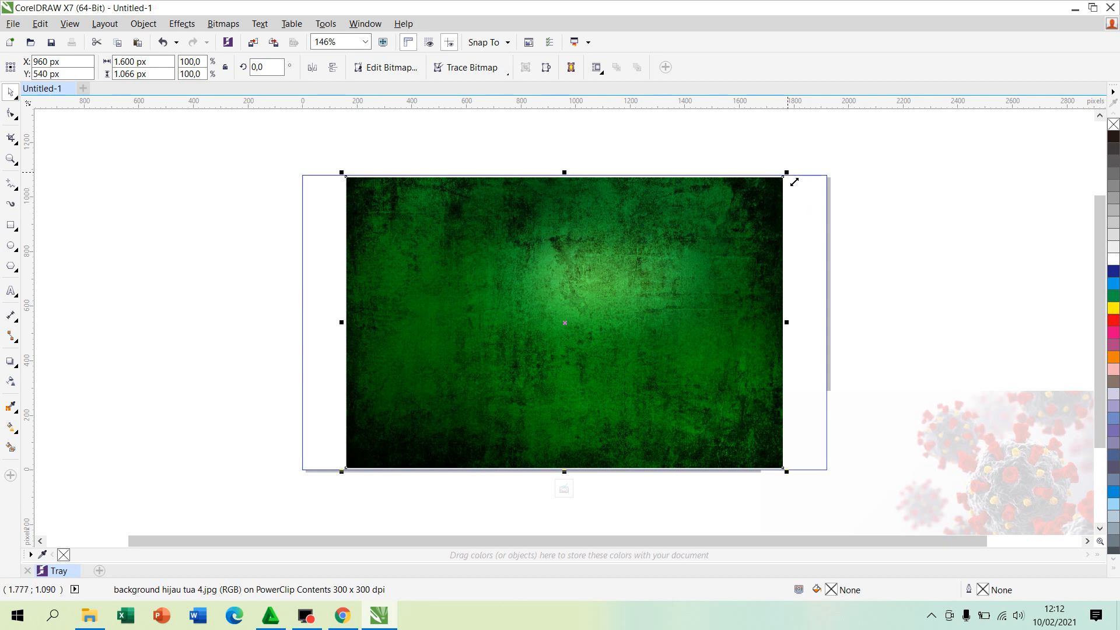
{"action": "left_click_drag", "start_coordinate": [787, 173], "coordinate": [859, 133]}
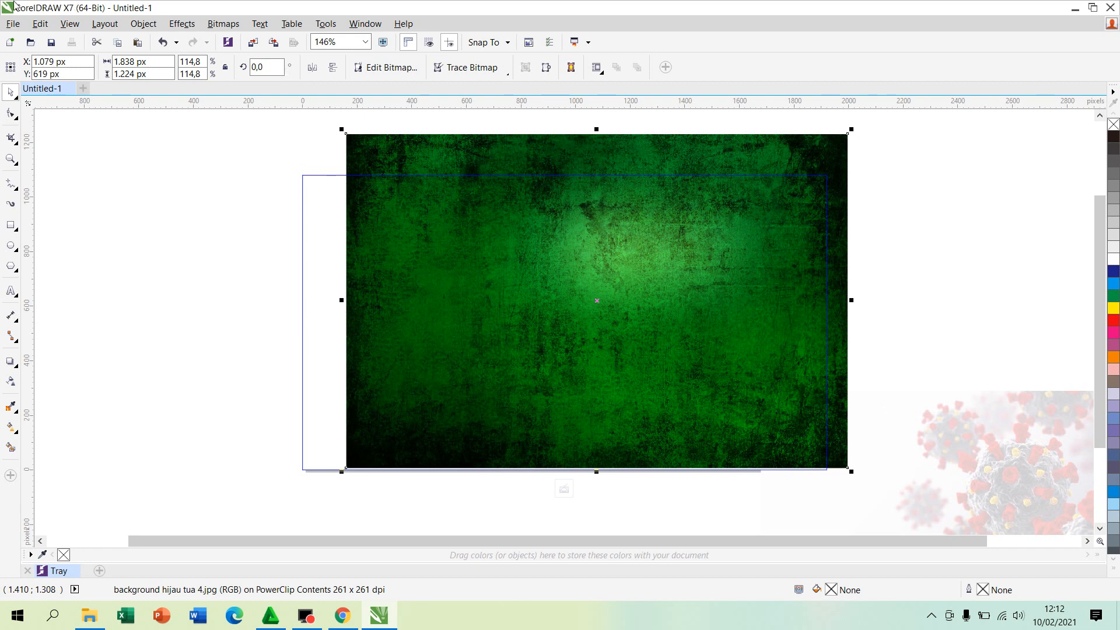
{"action": "left_click", "coordinate": [40, 23]}
{"action": "left_click", "coordinate": [56, 41]}
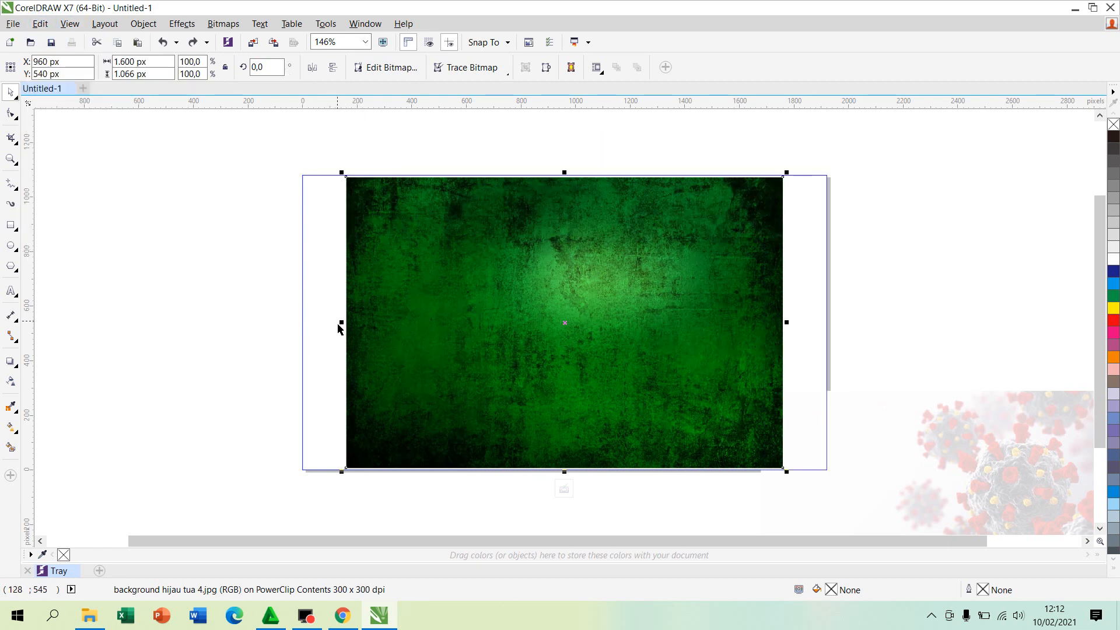
{"action": "left_click_drag", "start_coordinate": [352, 332], "coordinate": [265, 335]}
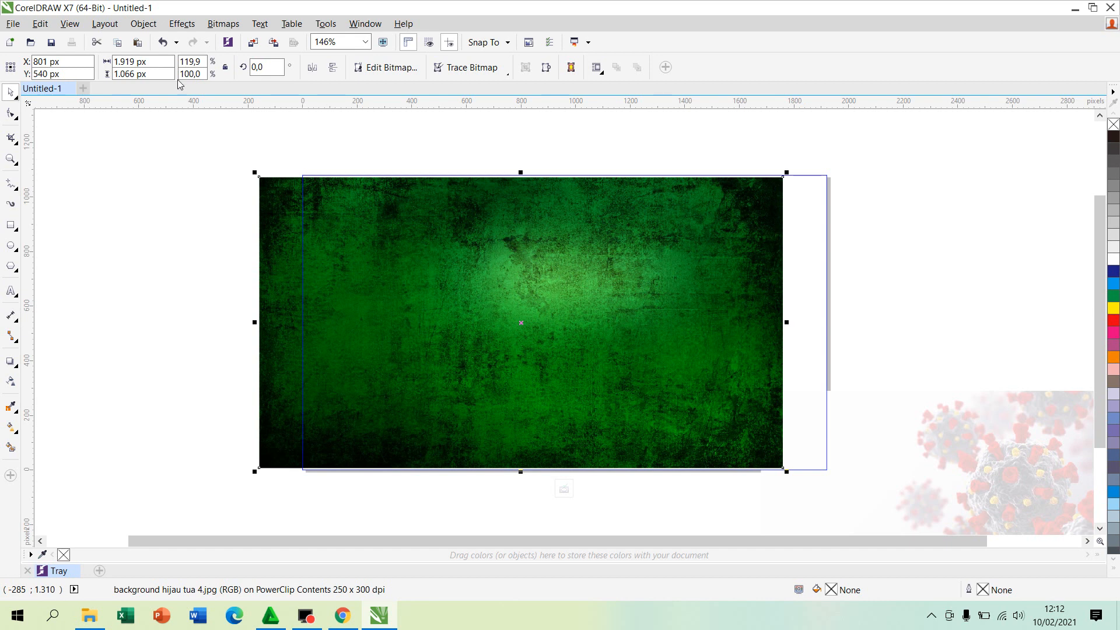
{"action": "left_click", "coordinate": [163, 42]}
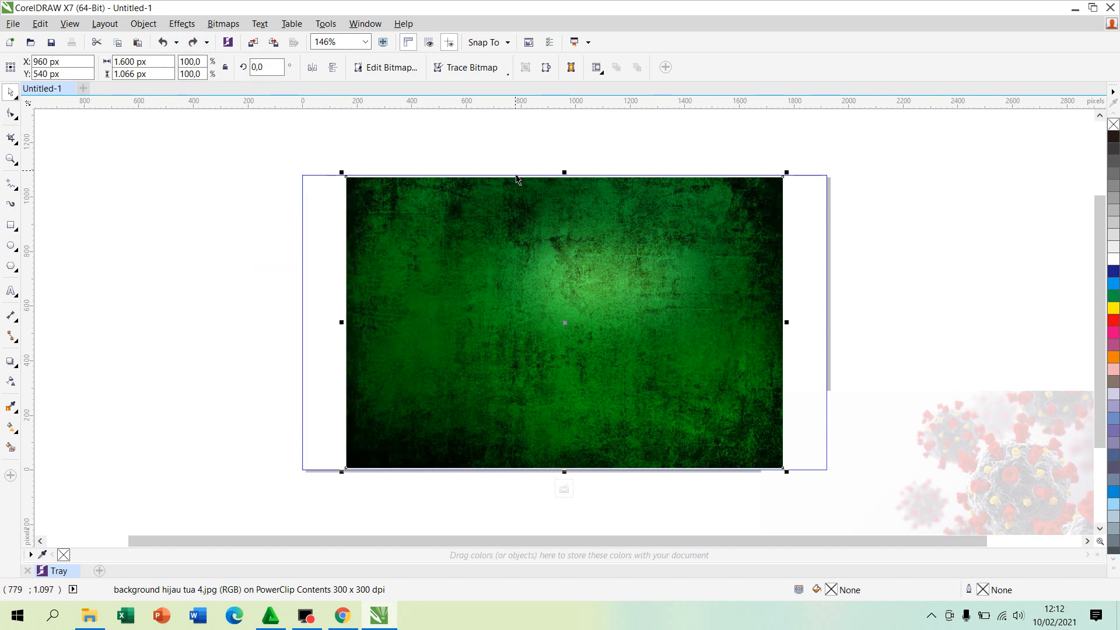
Enlarge the green background proportionally to about 1953 × 1301 px so it covers the frame, and center it on the page.
{"action": "left_click_drag", "start_coordinate": [791, 183], "coordinate": [847, 154]}
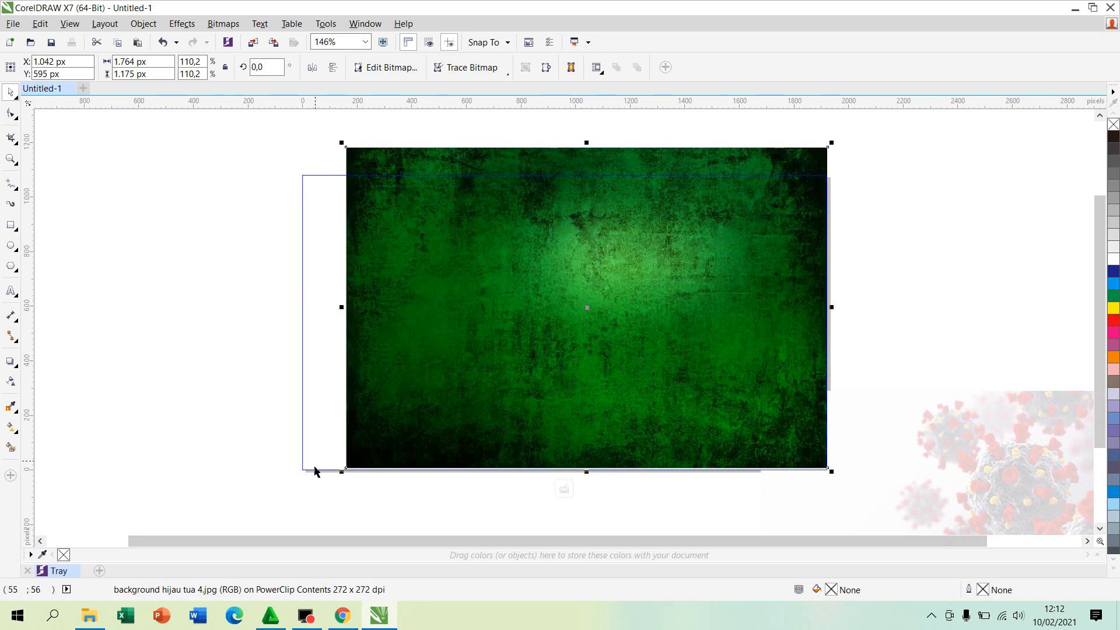
{"action": "left_click_drag", "start_coordinate": [342, 470], "coordinate": [285, 515]}
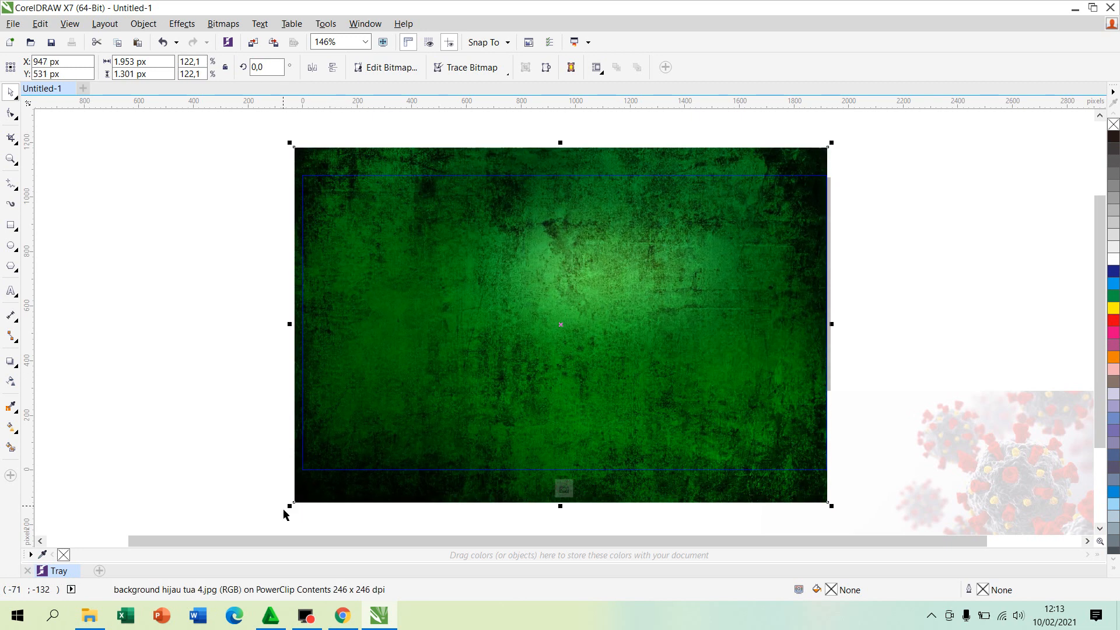
{"action": "key", "text": "p"}
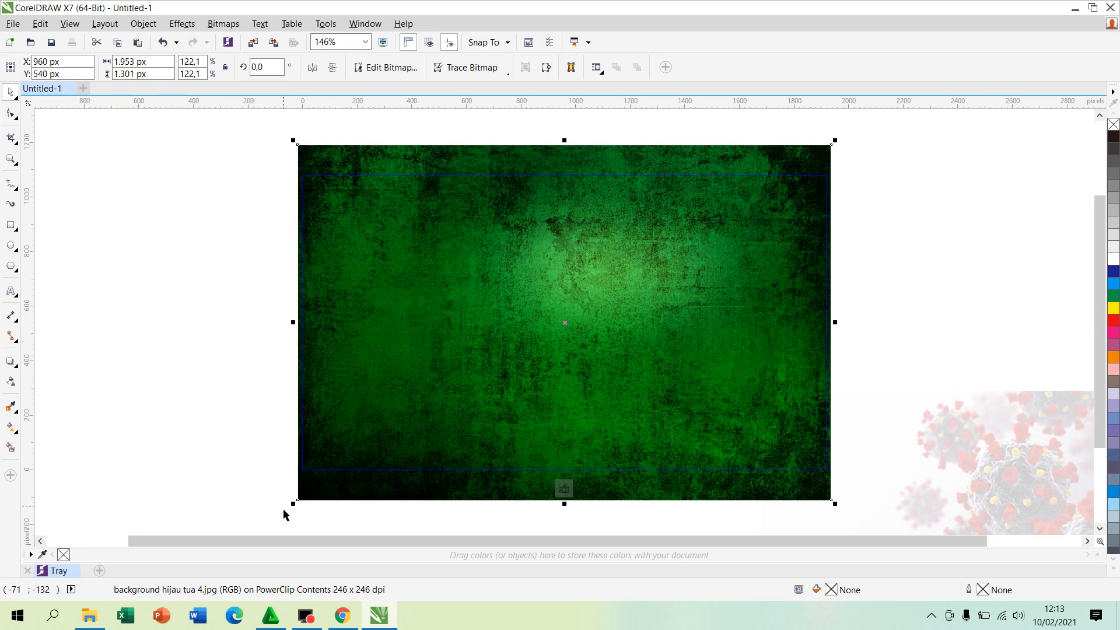
Try shifting the green background upward inside the frame, and center it on the page again.
{"action": "left_click_drag", "start_coordinate": [570, 257], "coordinate": [567, 216]}
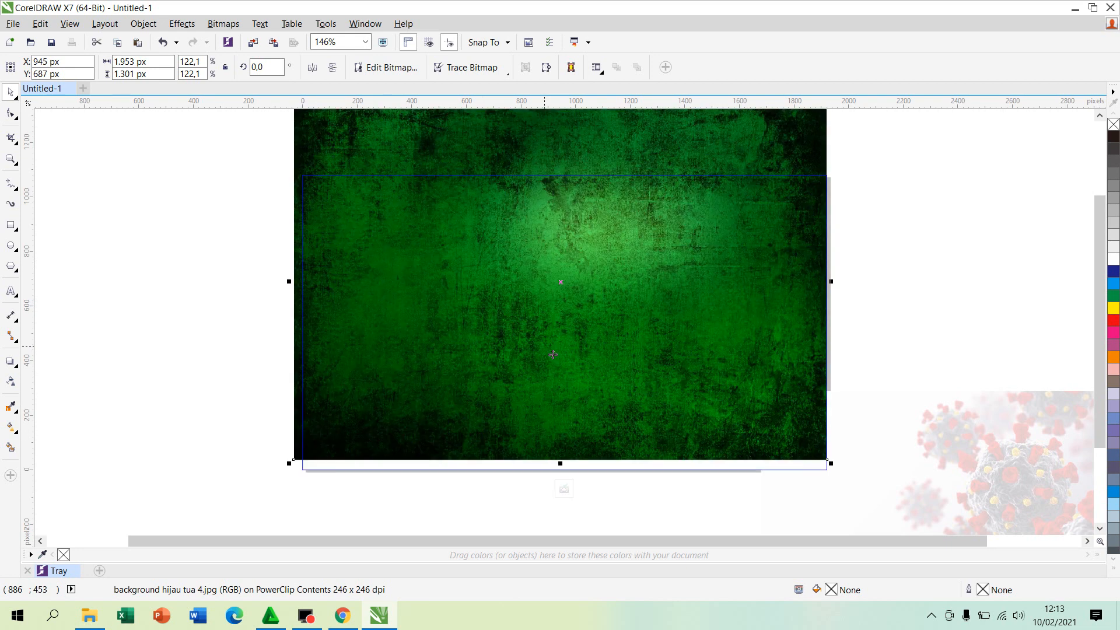
{"action": "left_click_drag", "start_coordinate": [553, 355], "coordinate": [550, 329]}
{"action": "key", "text": "p"}
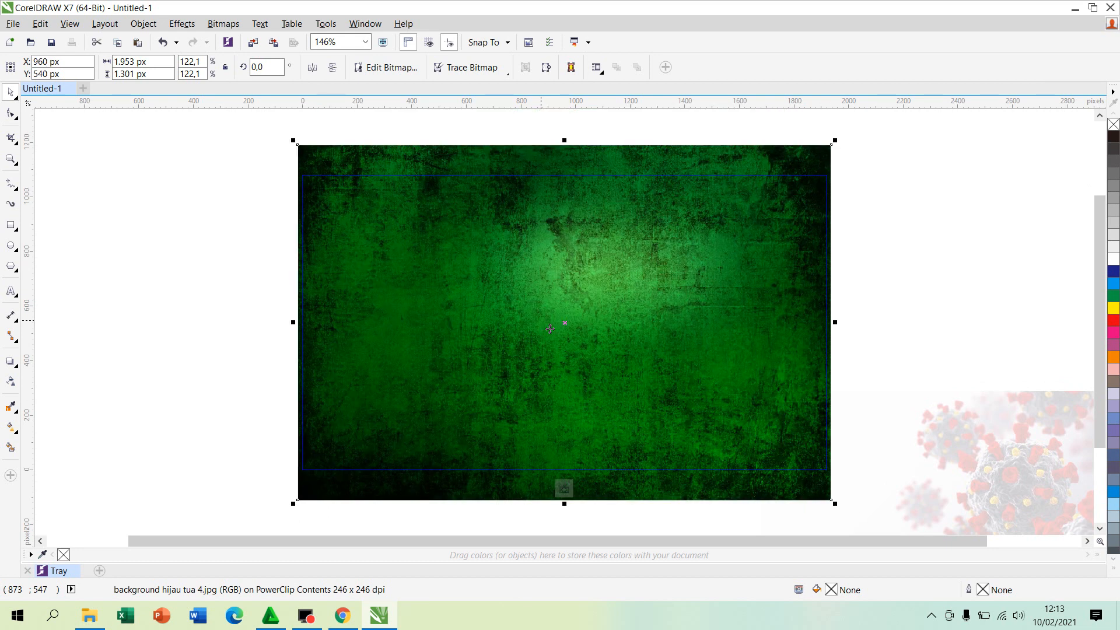
Finish editing the PowerClip and move the coronavirus image over the page's left edge.
{"action": "left_click", "coordinate": [901, 168]}
{"action": "left_click", "coordinate": [210, 195], "text": "ctrl"}
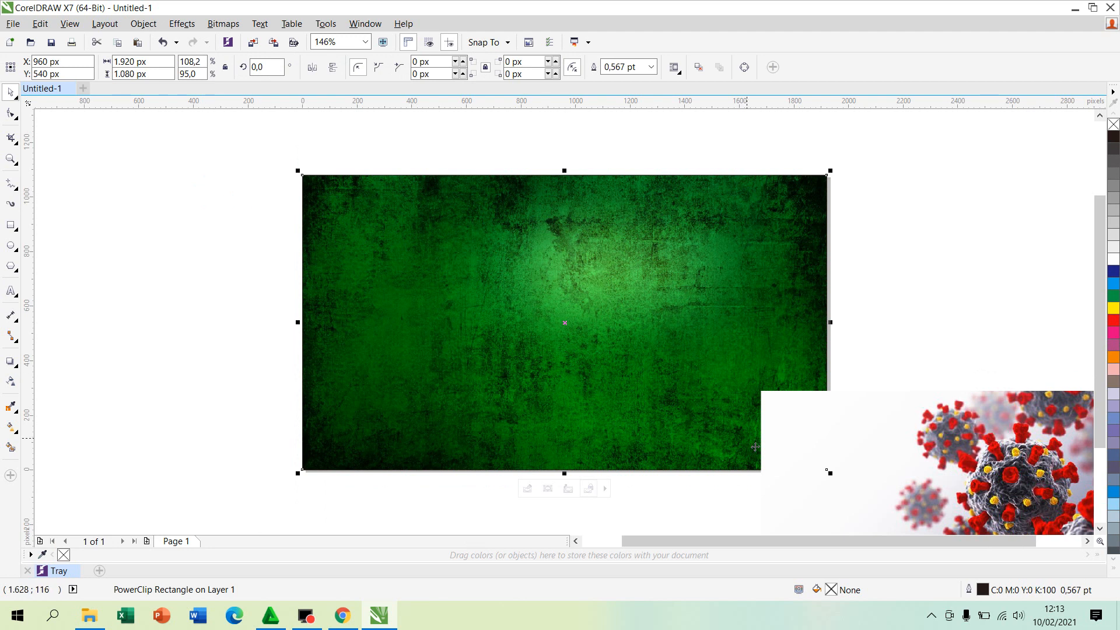
{"action": "left_click", "coordinate": [936, 418]}
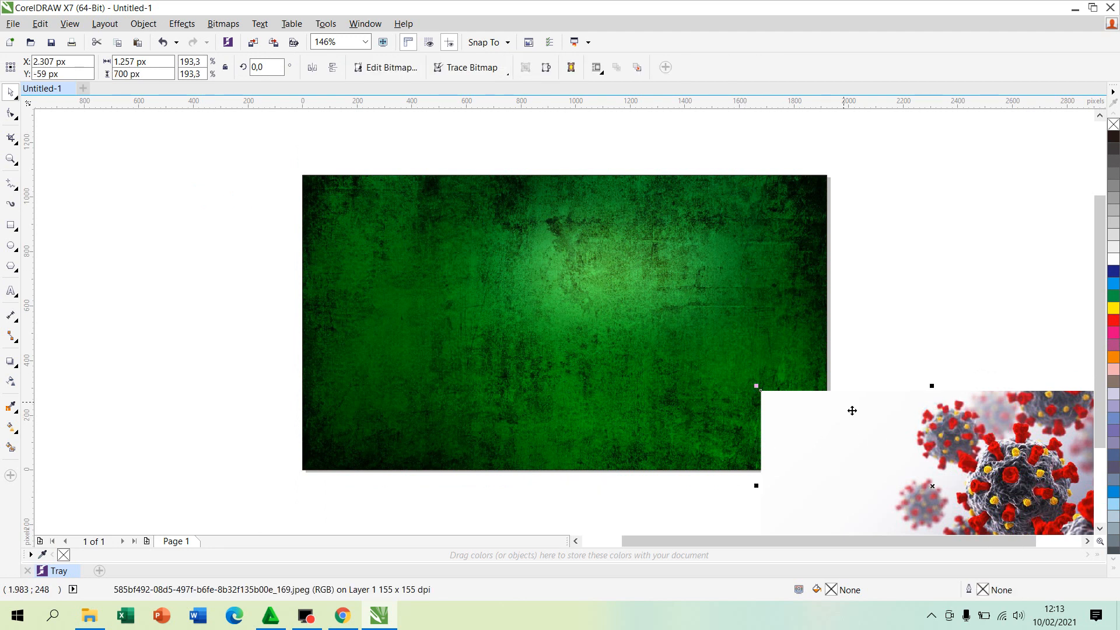
{"action": "left_click_drag", "start_coordinate": [873, 432], "coordinate": [64, 236]}
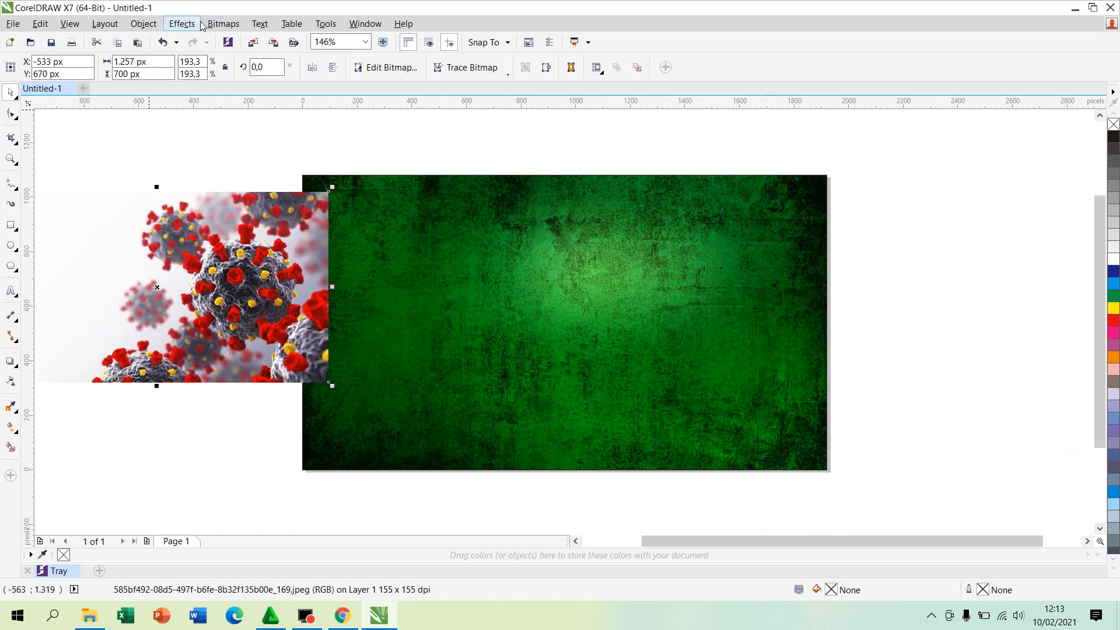
PowerClip the coronavirus image inside the rectangle that holds the green background.
{"action": "left_click", "coordinate": [182, 24]}
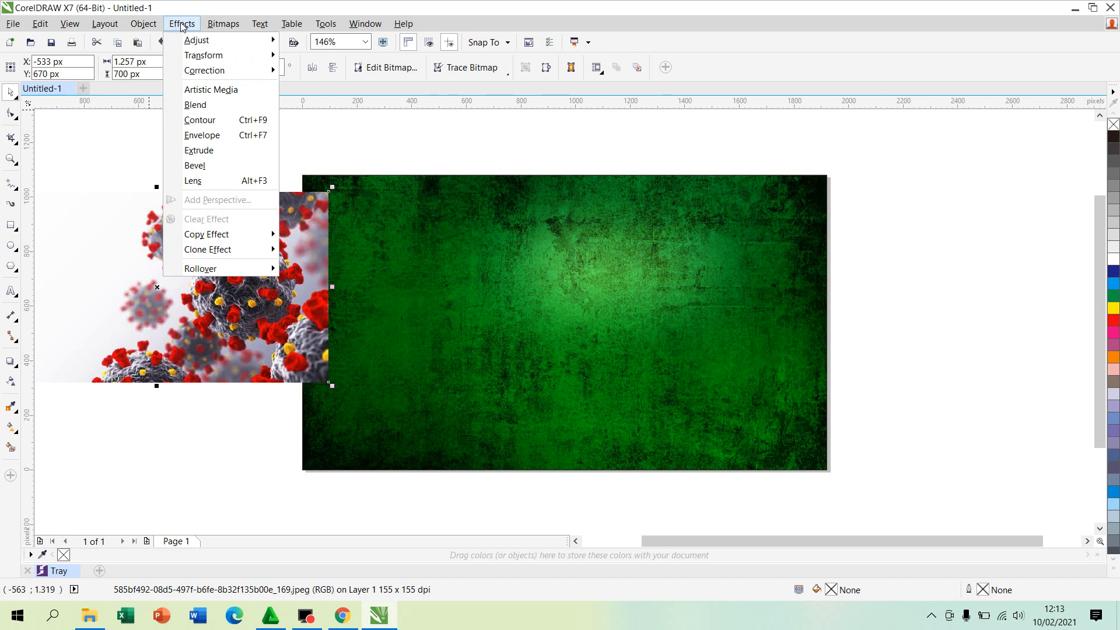
{"action": "mouse_move", "coordinate": [142, 23]}
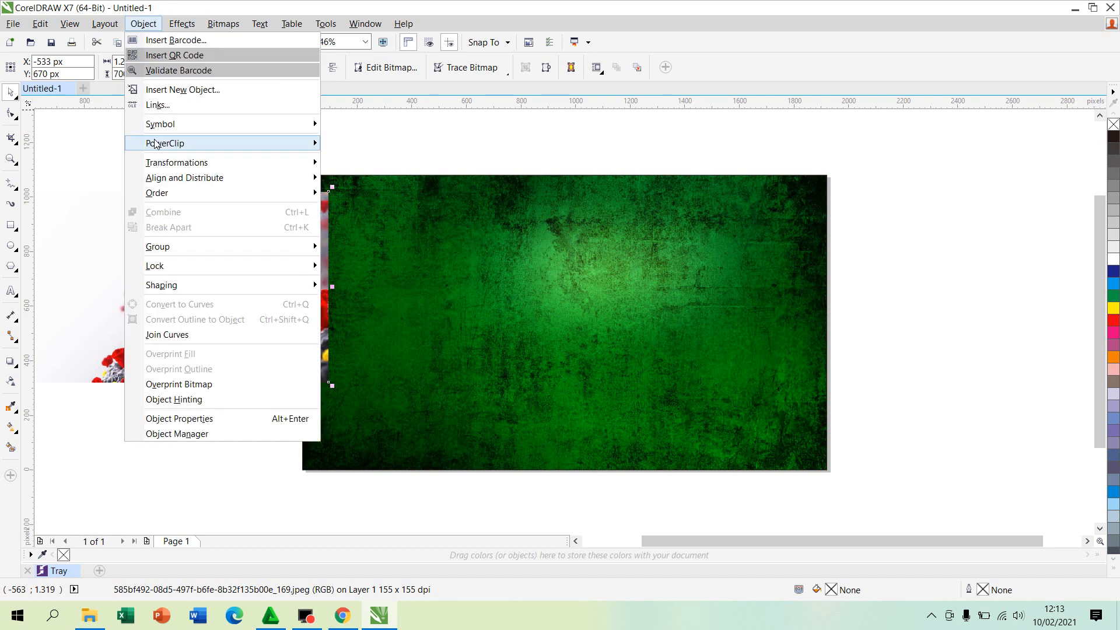
{"action": "mouse_move", "coordinate": [157, 144]}
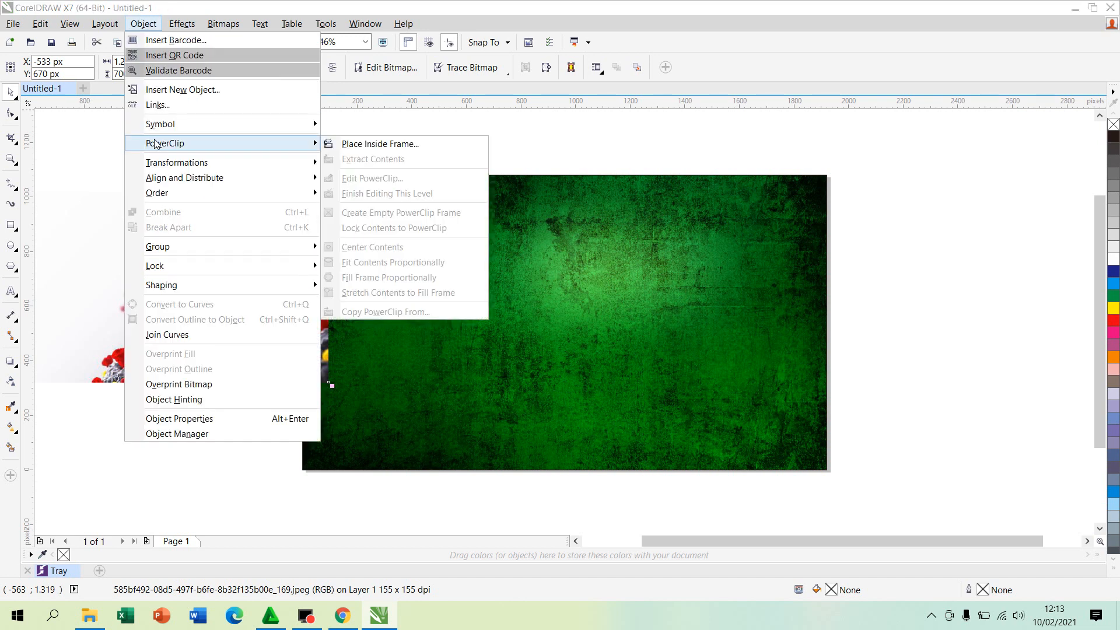
{"action": "left_click", "coordinate": [342, 146]}
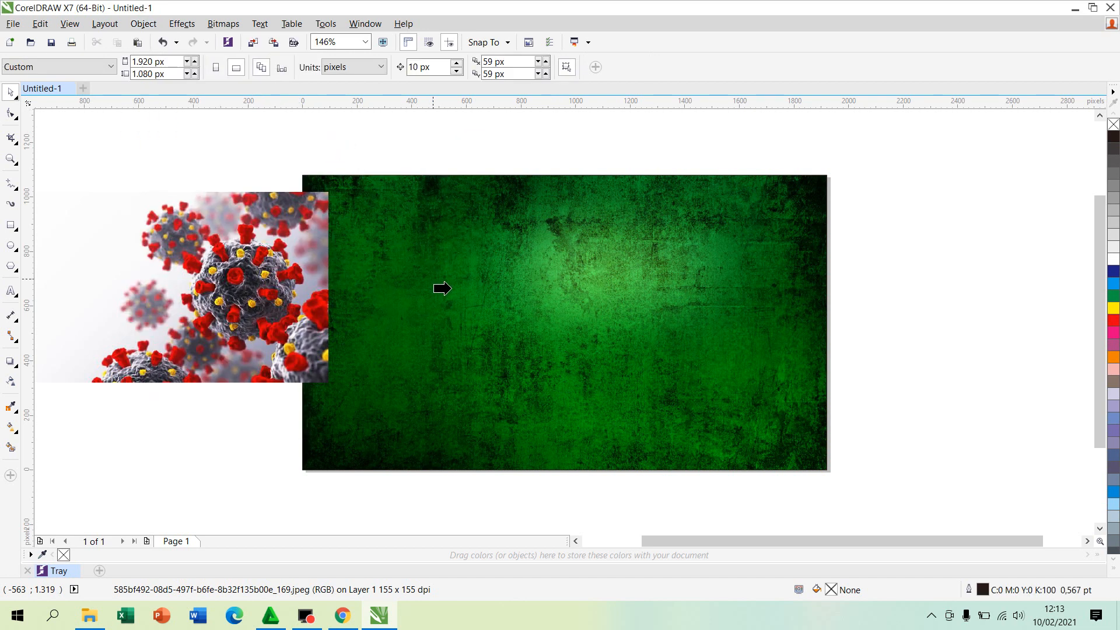
{"action": "left_click", "coordinate": [450, 288]}
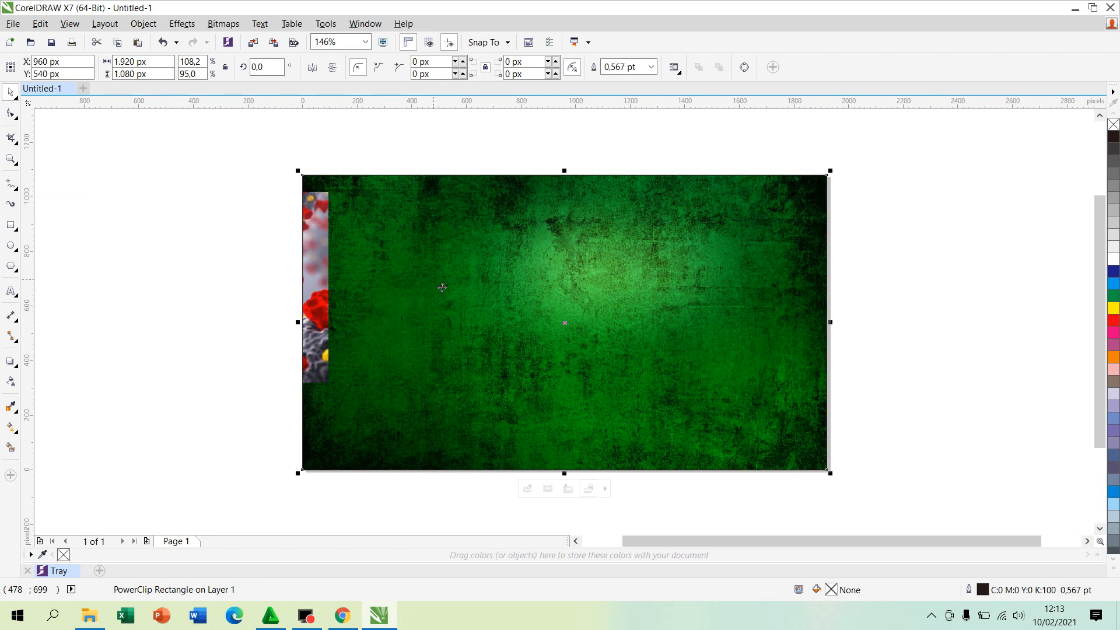
Open the PowerClip contents for editing and enlarge the coronavirus image proportionally to about 2030 × 1131 px.
{"action": "right_click", "coordinate": [325, 251]}
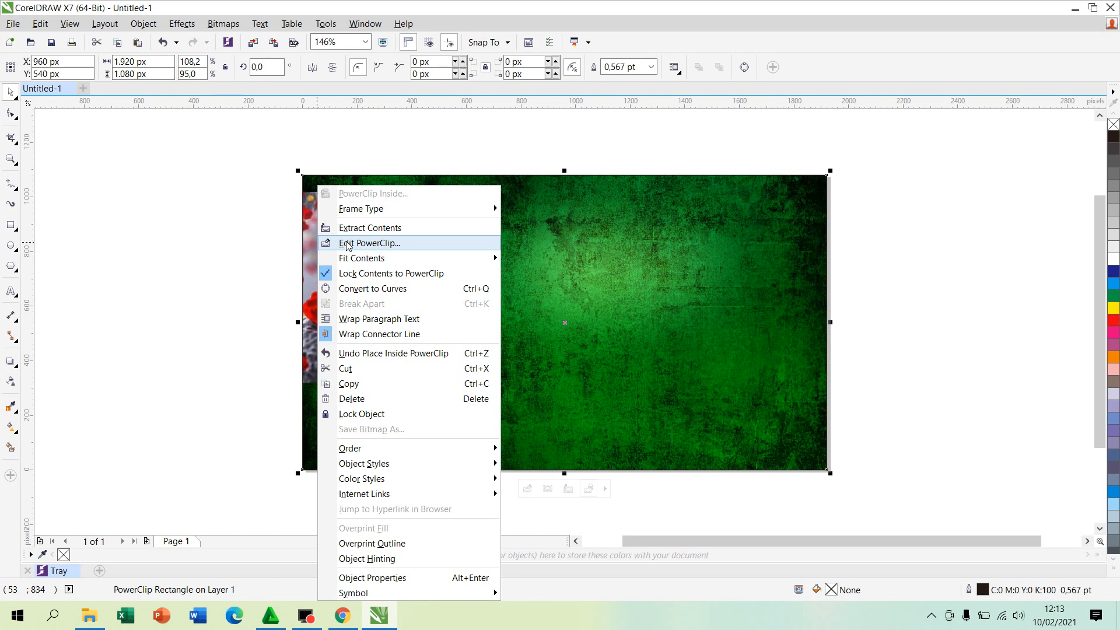
{"action": "left_click", "coordinate": [346, 243]}
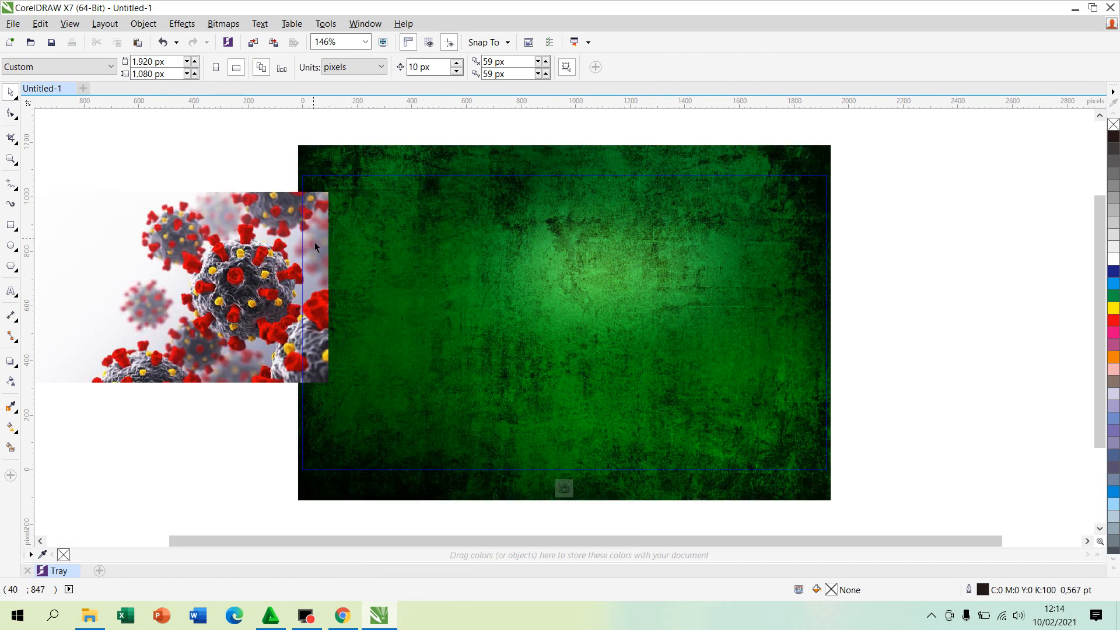
{"action": "left_click", "coordinate": [168, 245]}
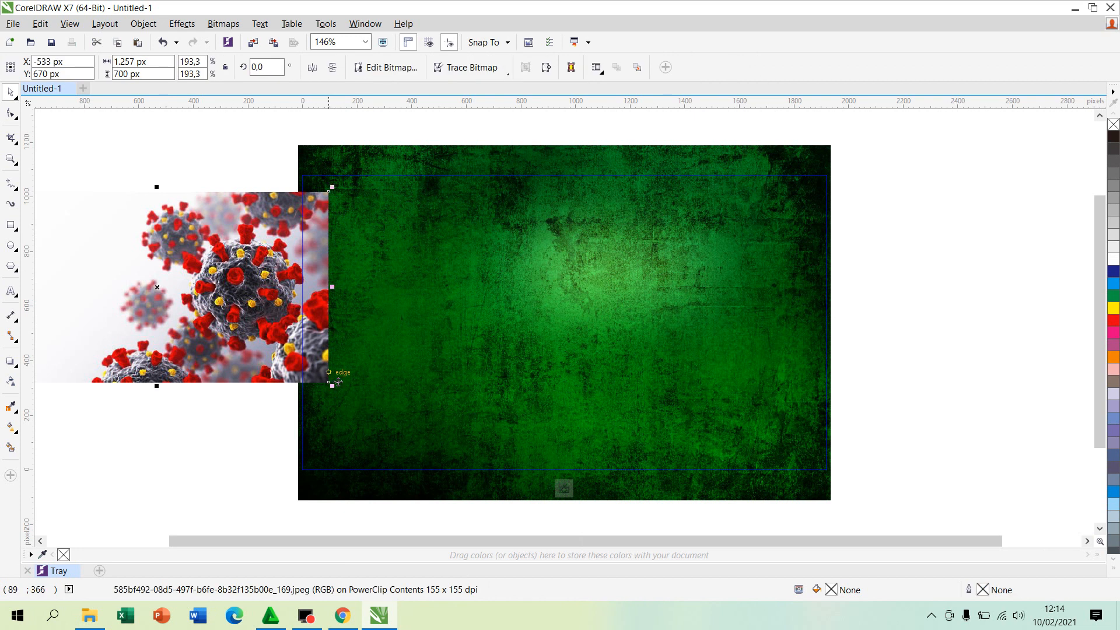
{"action": "left_click_drag", "start_coordinate": [339, 396], "coordinate": [499, 532]}
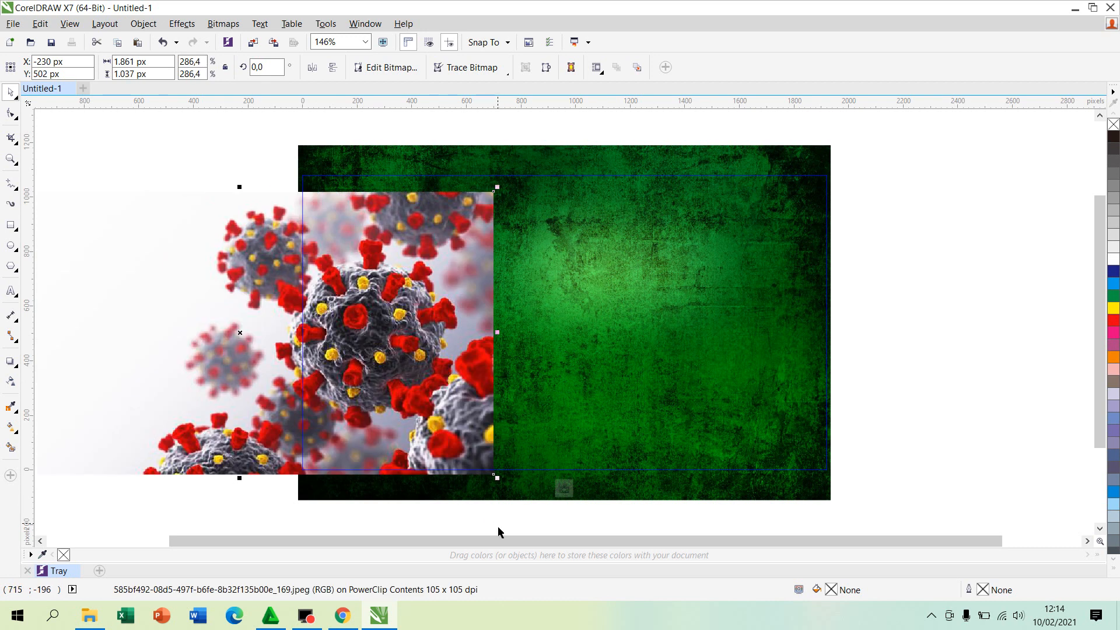
{"action": "left_click_drag", "start_coordinate": [498, 187], "coordinate": [540, 165]}
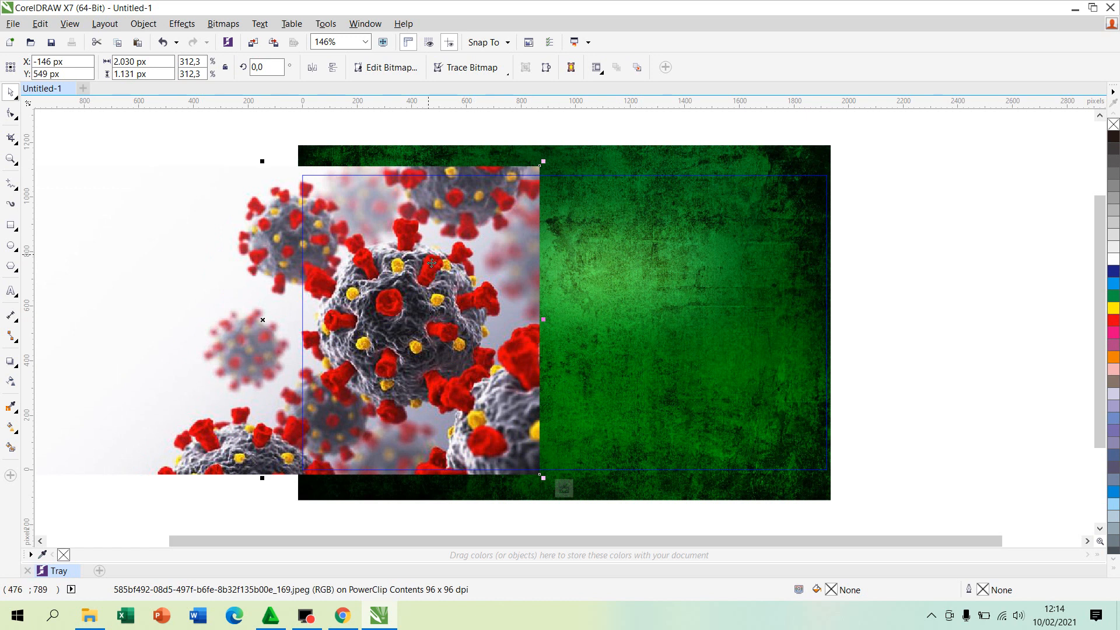
Move the coronavirus image over the frame's right side and fade it out toward the left with a linear transparency.
{"action": "left_click", "coordinate": [10, 93]}
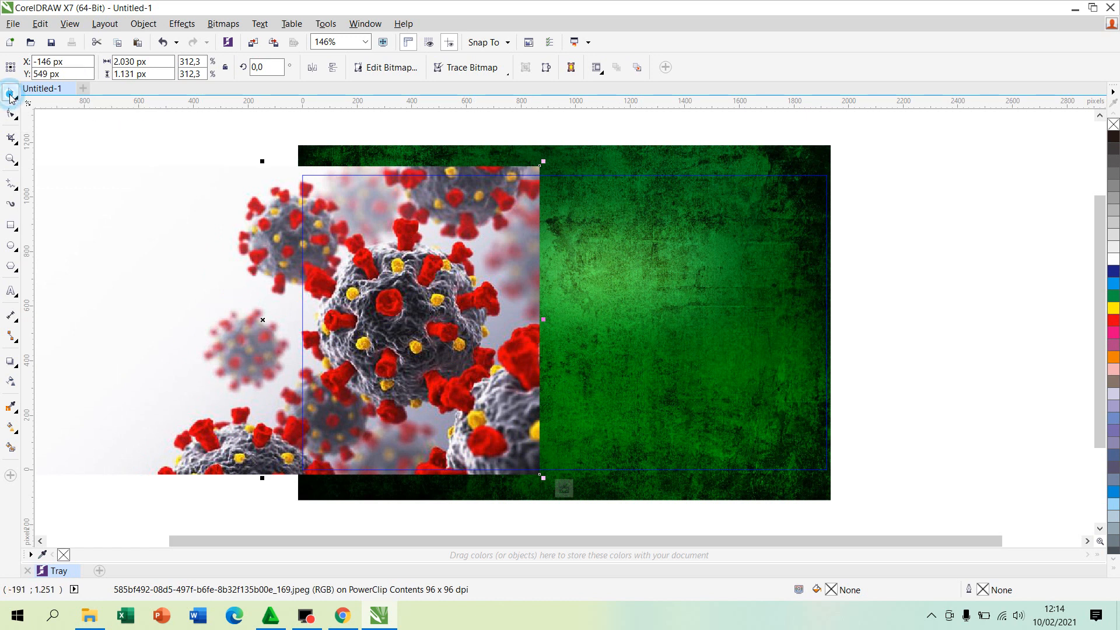
{"action": "left_click_drag", "start_coordinate": [322, 291], "coordinate": [753, 307]}
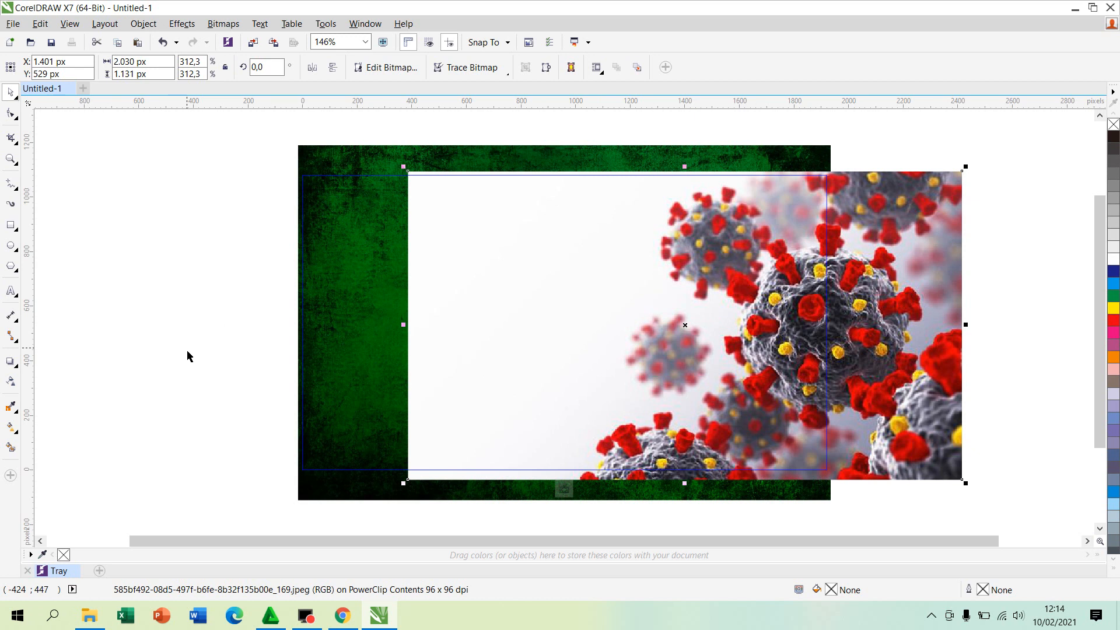
{"action": "left_click", "coordinate": [11, 382]}
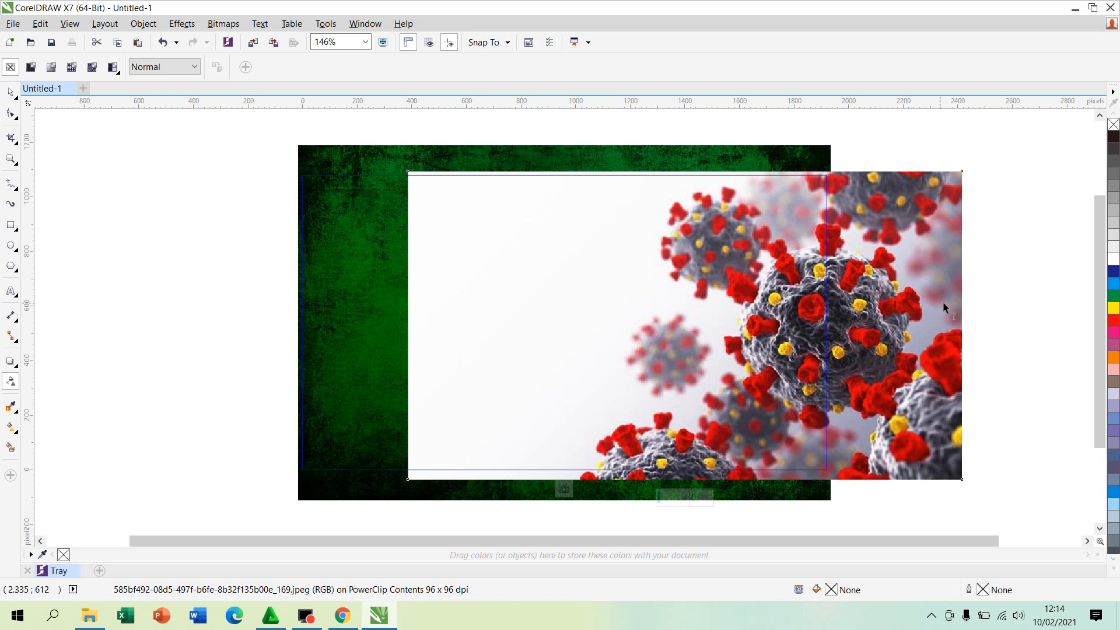
{"action": "left_click_drag", "start_coordinate": [952, 304], "coordinate": [667, 302]}
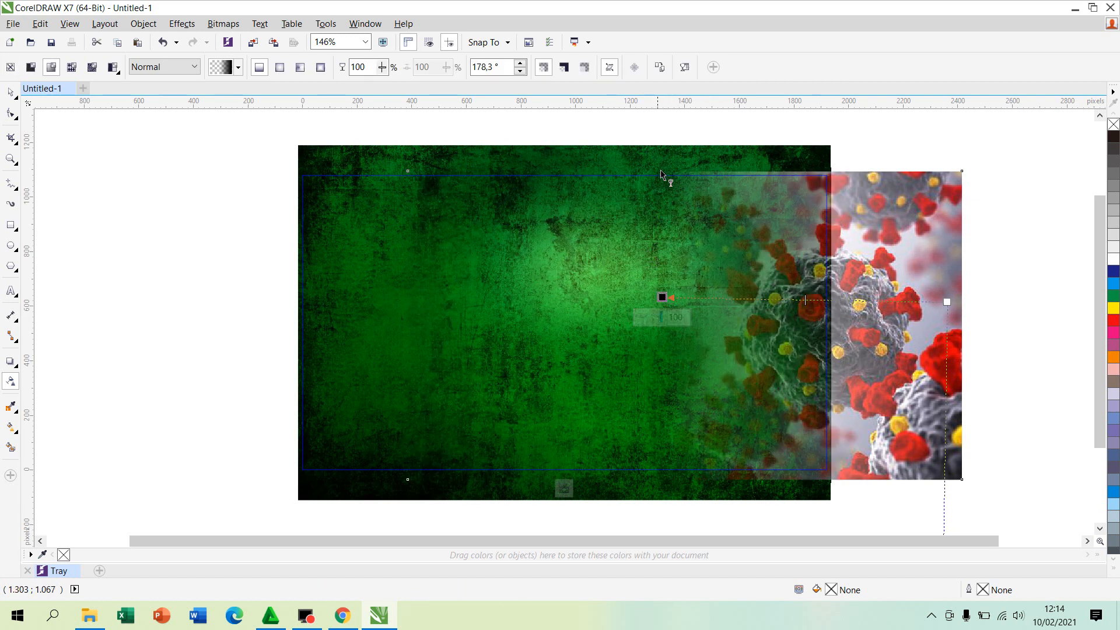
Stretch the coronavirus image's linear transparency farther left, adjust its midpoint and move the image to about X 1215 px, Y 534 px.
{"action": "left_click_drag", "start_coordinate": [662, 298], "coordinate": [625, 304]}
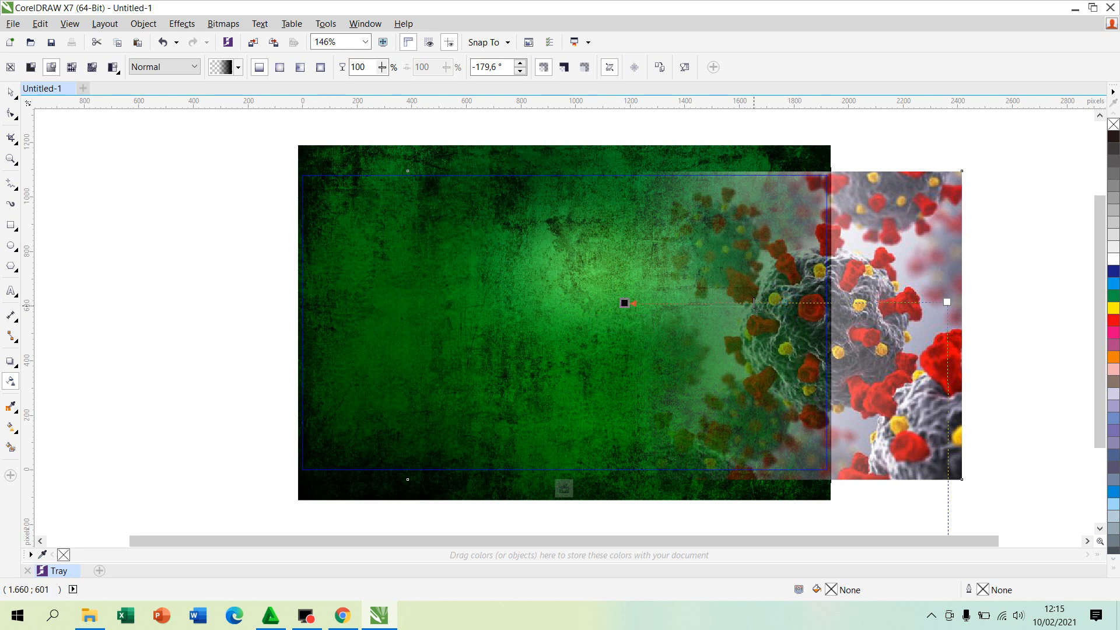
{"action": "left_click_drag", "start_coordinate": [673, 304], "coordinate": [735, 304]}
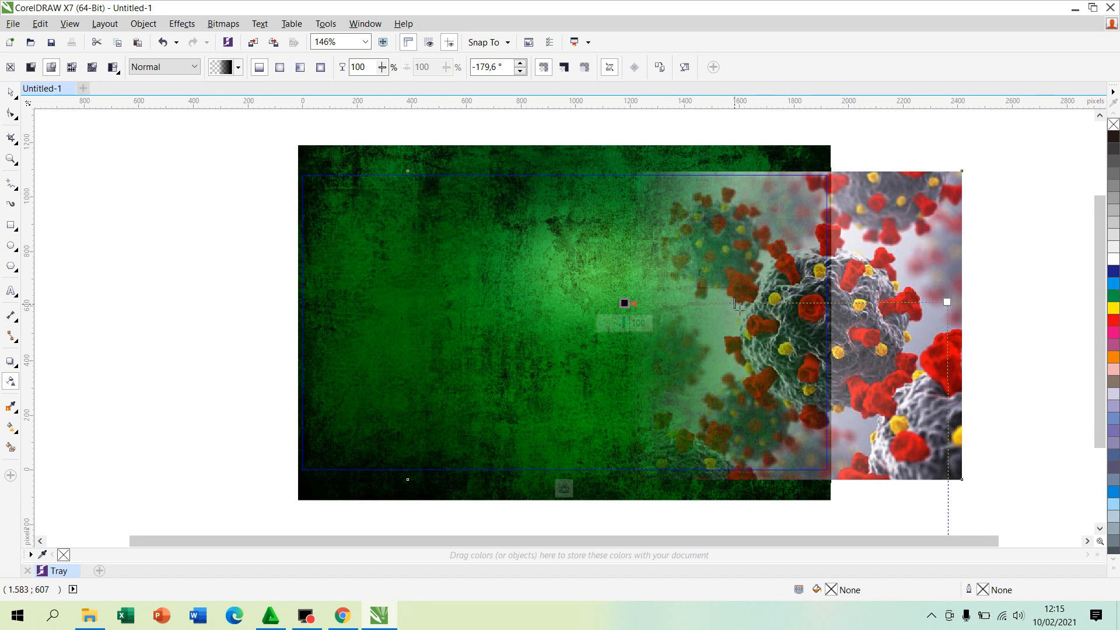
{"action": "left_click", "coordinate": [10, 92]}
{"action": "left_click_drag", "start_coordinate": [918, 270], "coordinate": [875, 260]}
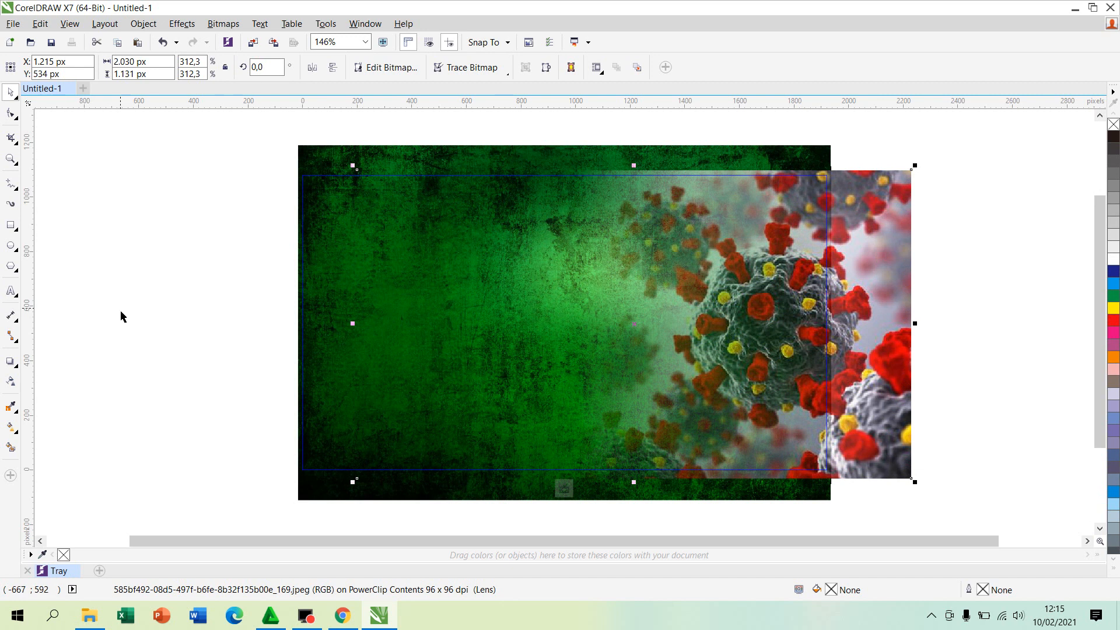
Shorten the coronavirus image's transparency fade by pulling its opaque end onto the large central virus, and readjust the midpoint.
{"action": "left_click", "coordinate": [10, 383]}
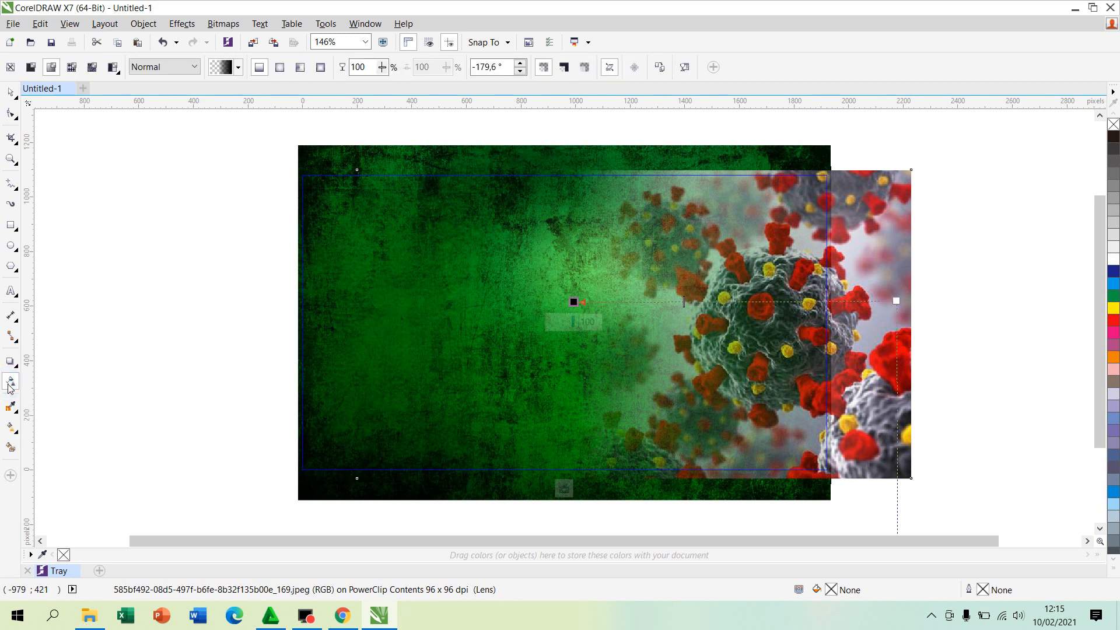
{"action": "left_click_drag", "start_coordinate": [896, 301], "coordinate": [777, 302]}
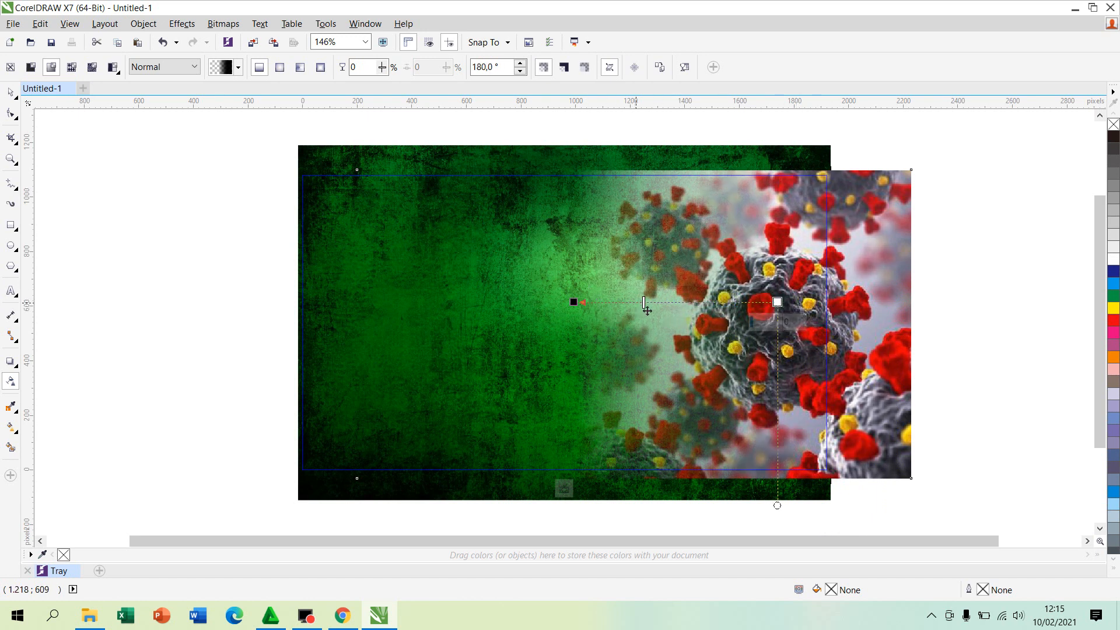
{"action": "left_click_drag", "start_coordinate": [652, 307], "coordinate": [676, 309]}
{"action": "left_click_drag", "start_coordinate": [778, 304], "coordinate": [796, 302]}
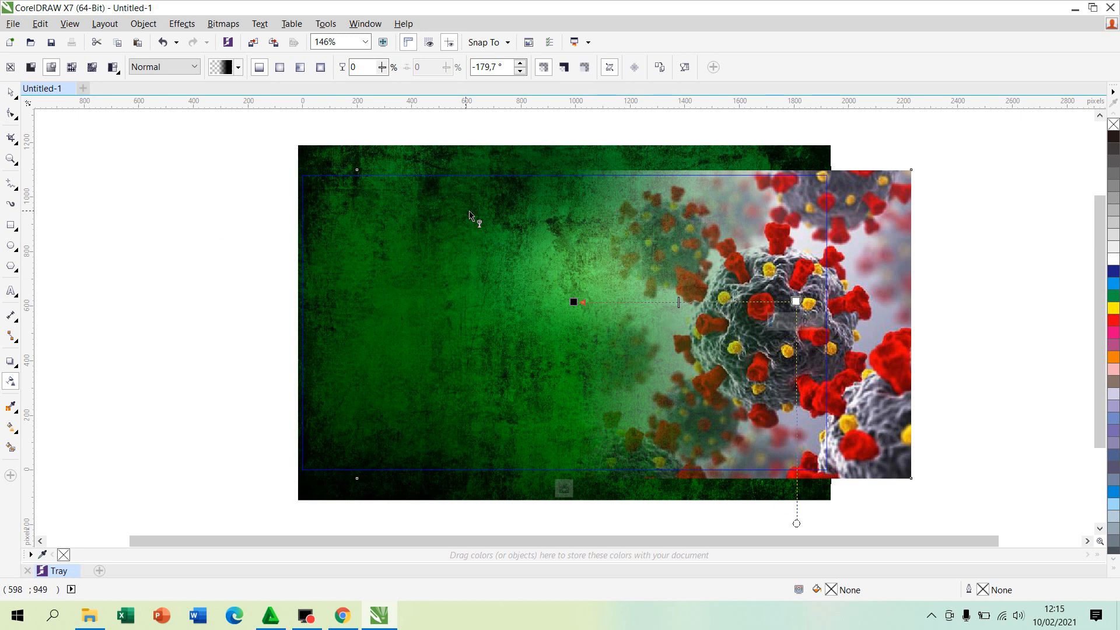
{"action": "left_click", "coordinate": [12, 92]}
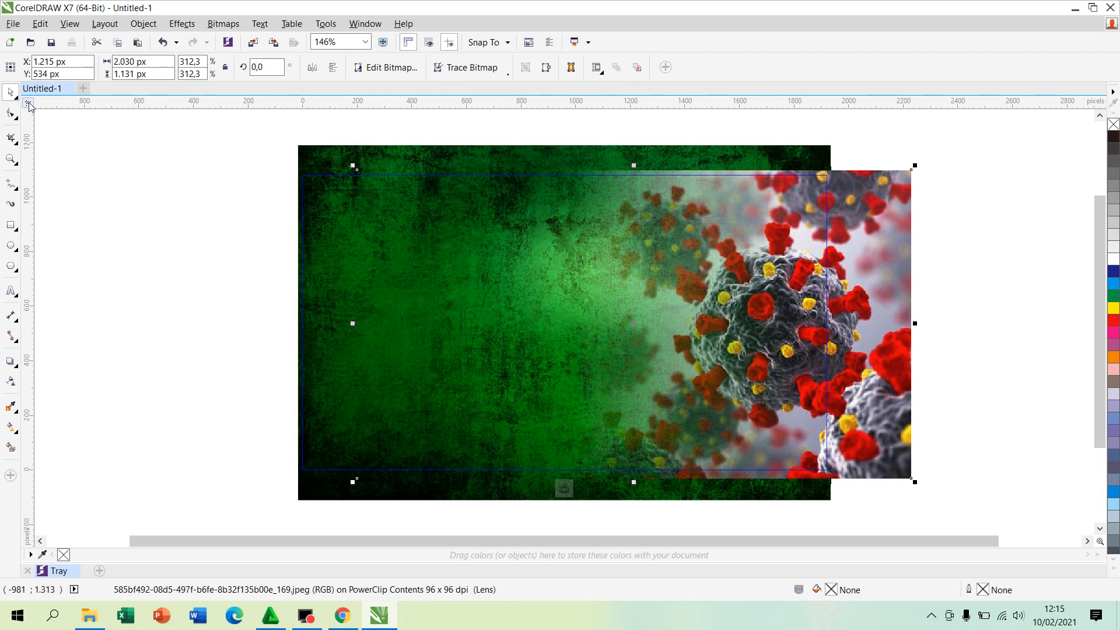
Finish editing the PowerClip level and deselect the clipped background.
{"action": "left_click", "coordinate": [160, 25]}
{"action": "mouse_move", "coordinate": [168, 28]}
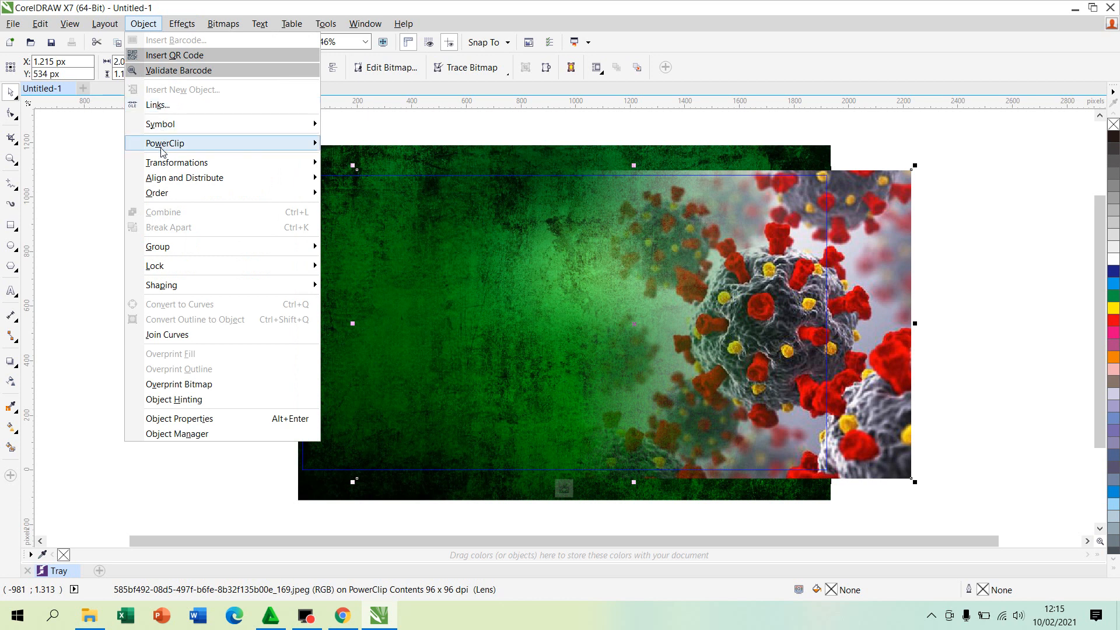
{"action": "mouse_move", "coordinate": [163, 152]}
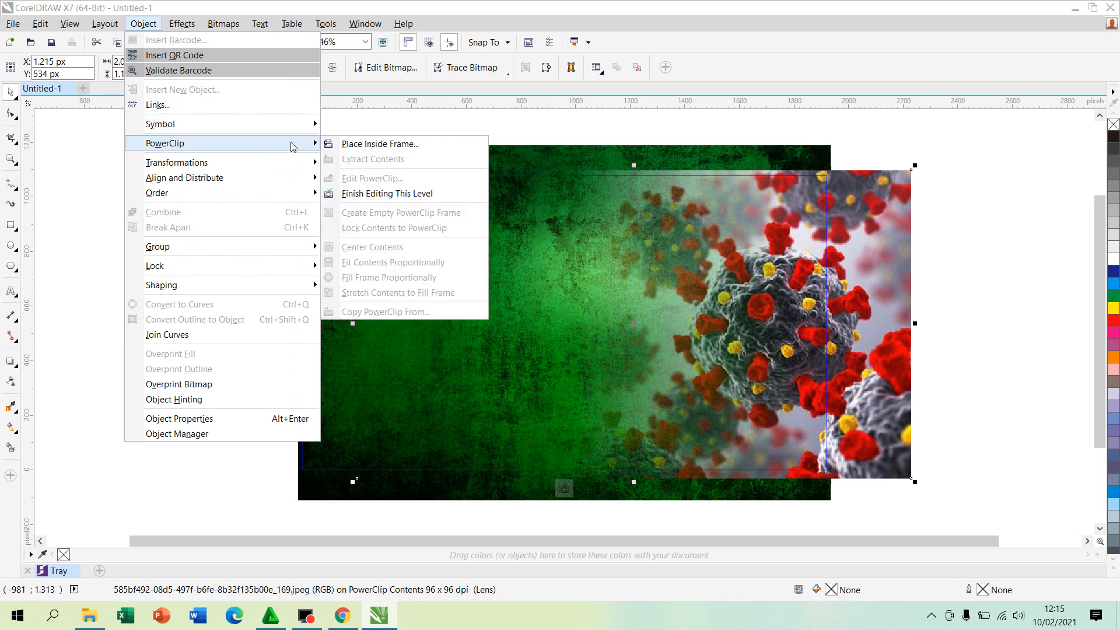
{"action": "left_click", "coordinate": [351, 199]}
{"action": "left_click", "coordinate": [170, 200]}
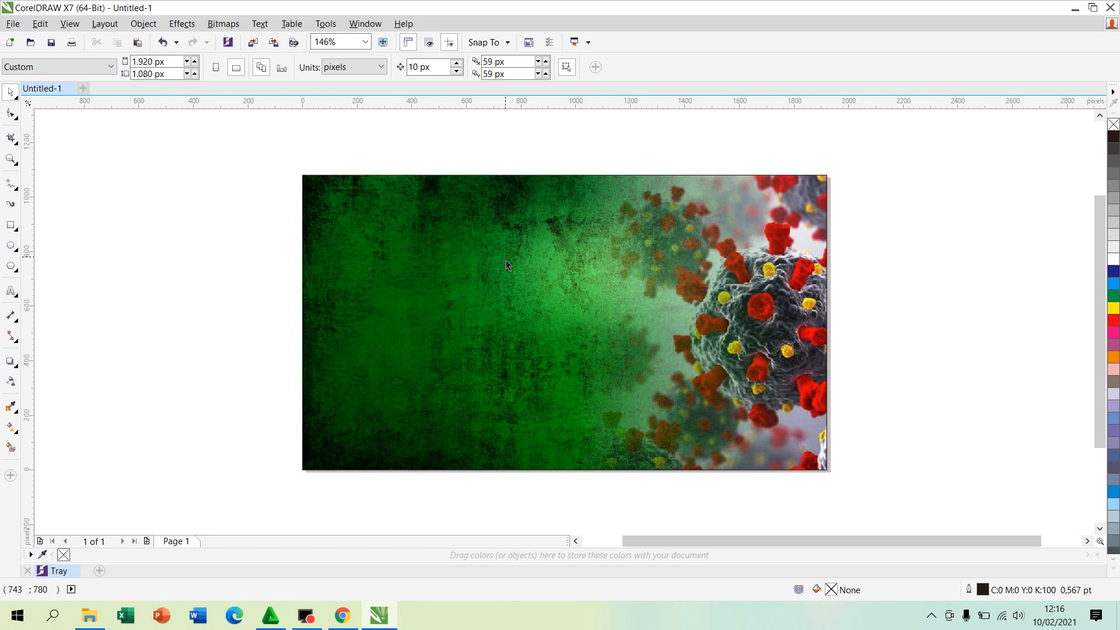
Switch to File Explorer and locate the portrait of the man in the blue batik shirt in the VIDEO EDITABLE folder on drive D.
{"action": "left_click", "coordinate": [91, 613]}
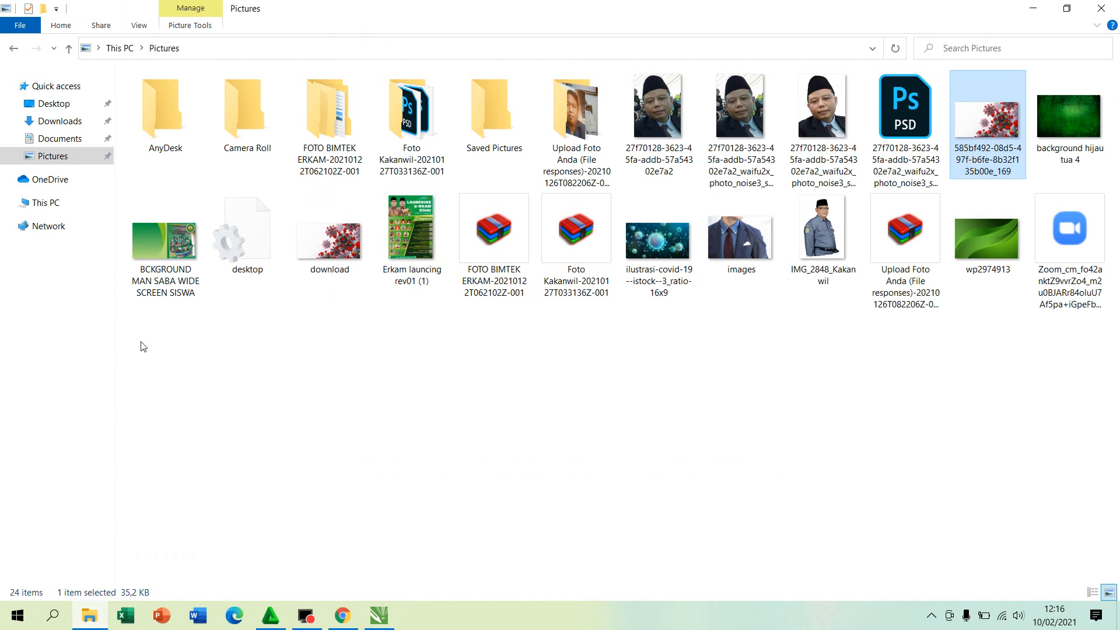
{"action": "left_click", "coordinate": [56, 205]}
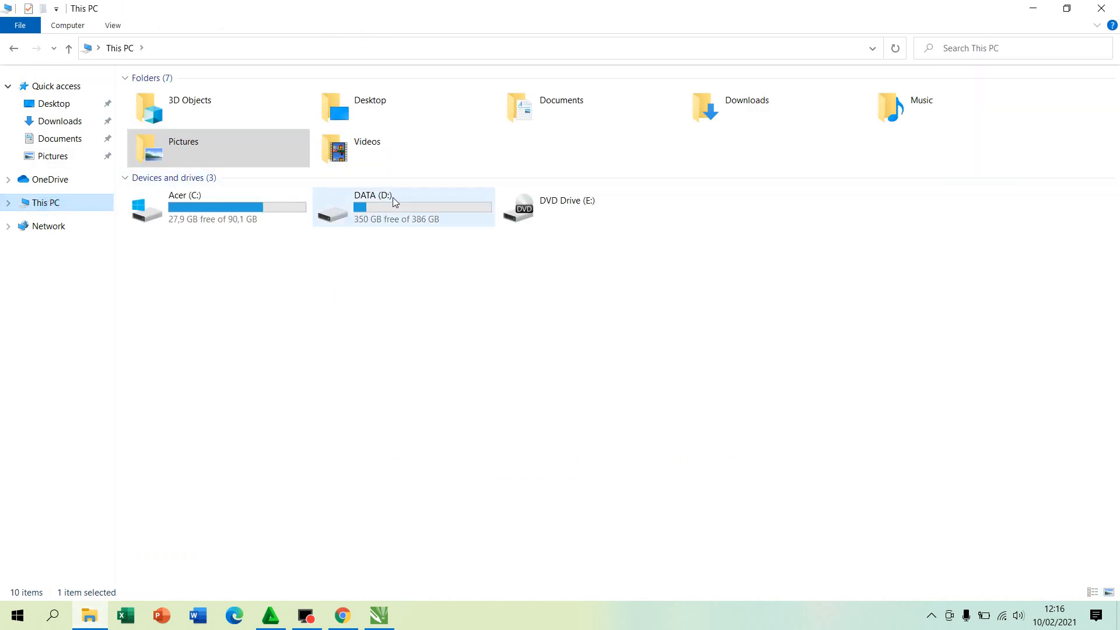
{"action": "double_click", "coordinate": [380, 208]}
{"action": "double_click", "coordinate": [290, 222]}
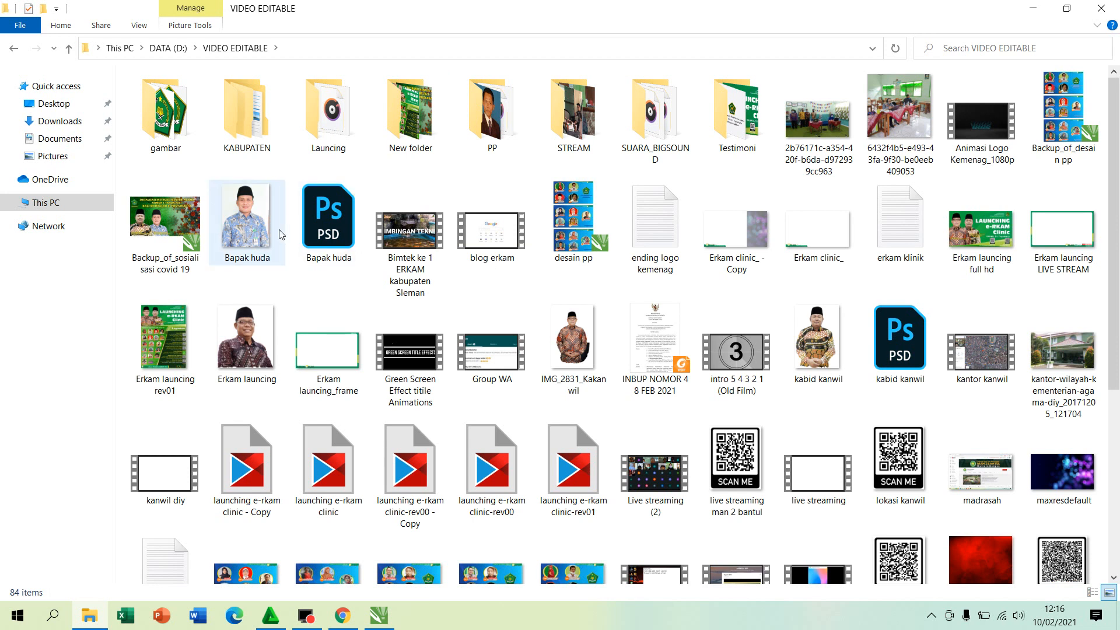
{"action": "left_click", "coordinate": [248, 231]}
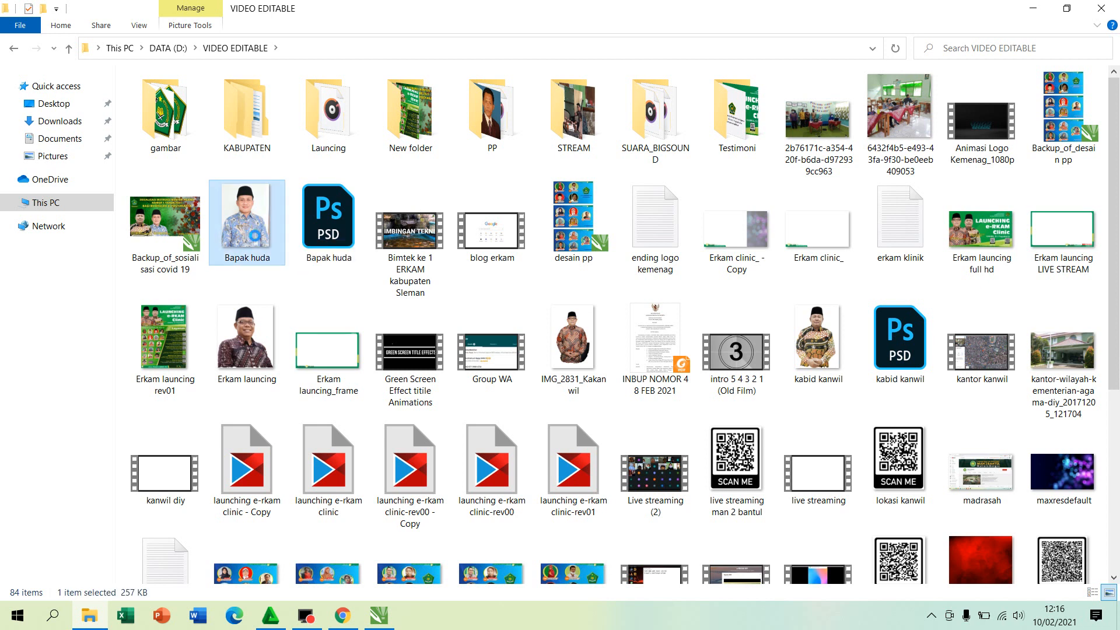
{"action": "right_click", "coordinate": [247, 231]}
{"action": "left_click", "coordinate": [236, 216]}
{"action": "left_click", "coordinate": [1030, 8]}
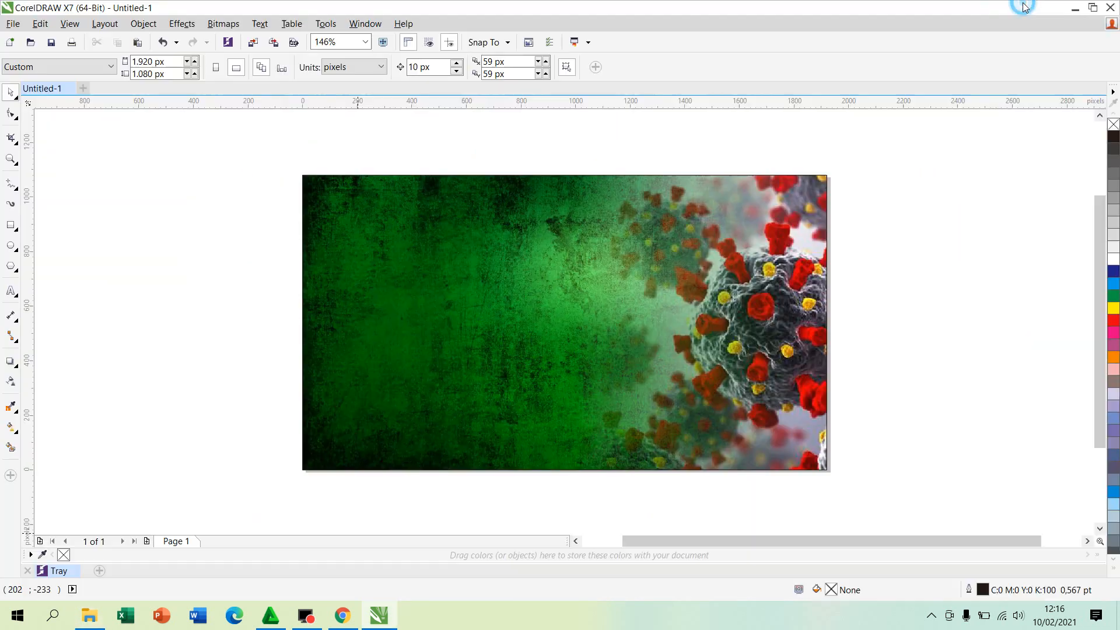
Minimize CorelDRAW and launch Adobe Photoshop.
{"action": "left_click", "coordinate": [1075, 8]}
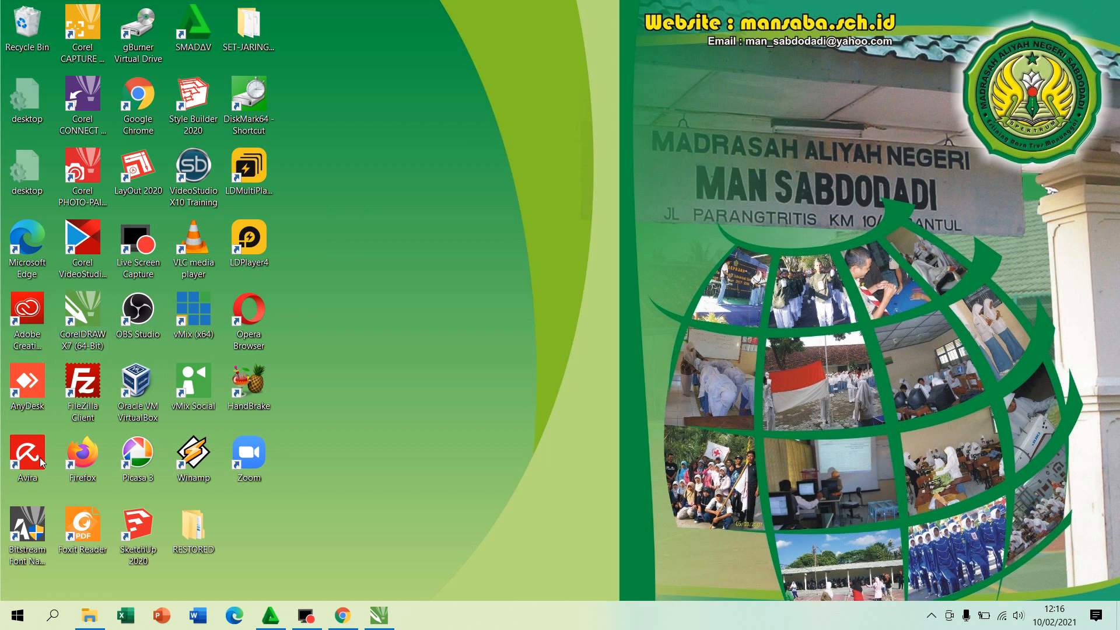
{"action": "left_click", "coordinate": [16, 624]}
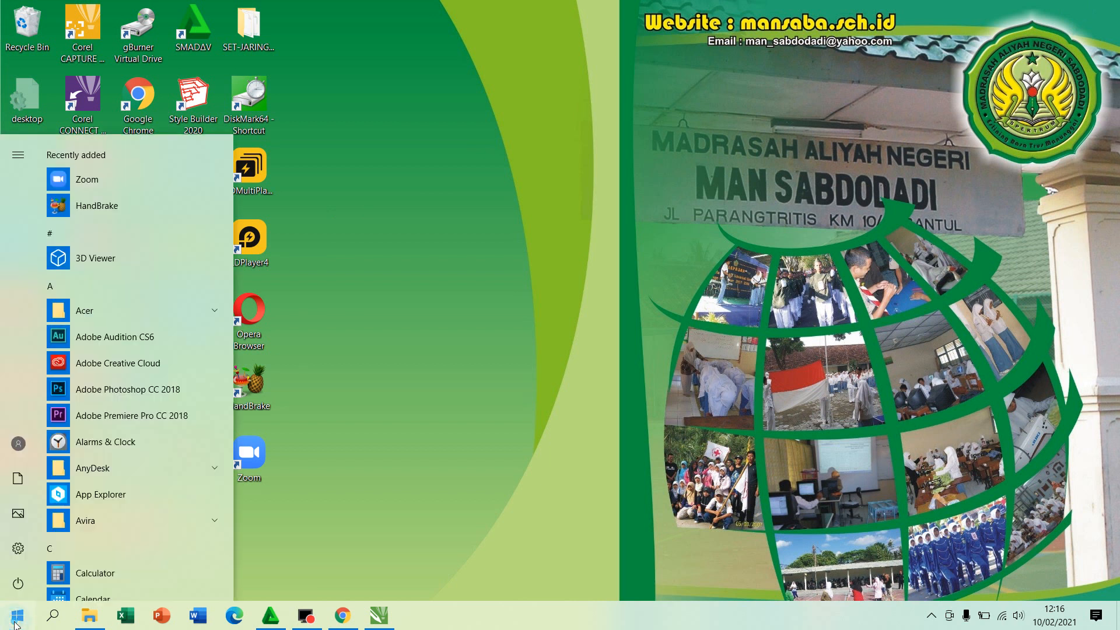
{"action": "left_click", "coordinate": [52, 615]}
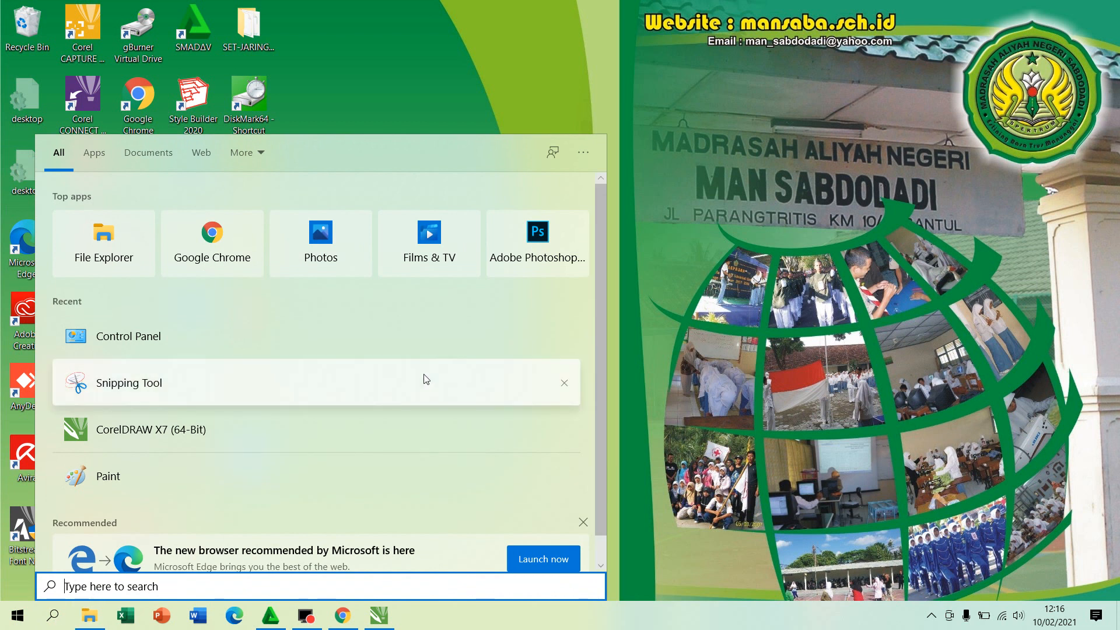
{"action": "left_click", "coordinate": [535, 257]}
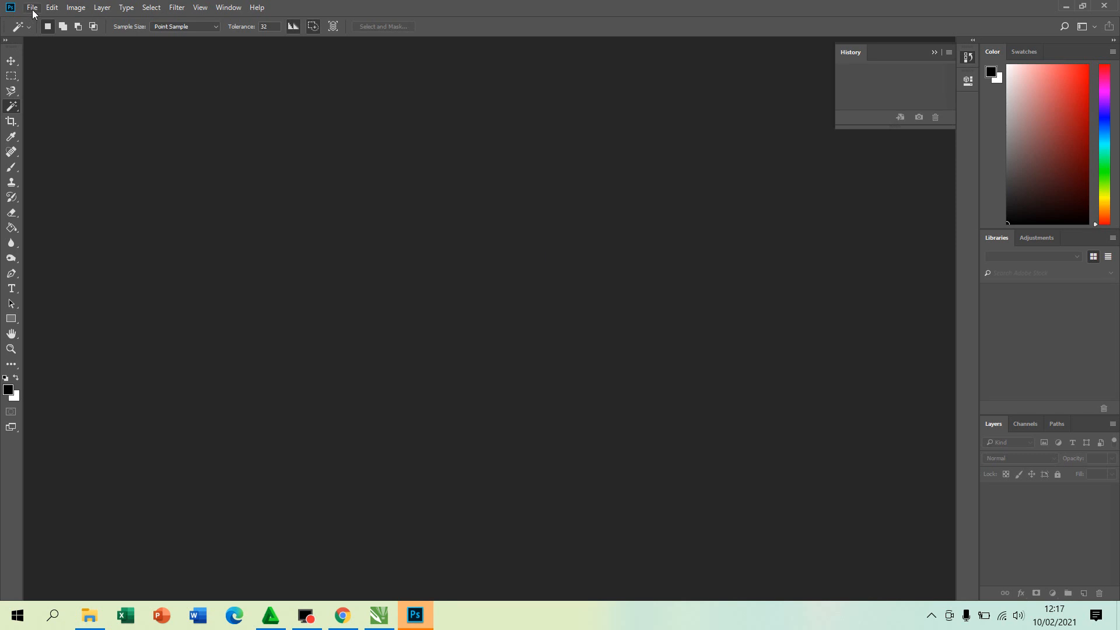
Open the JPG portrait of the man in the blue batik shirt from the VIDEO EDITABLE folder in Photoshop.
{"action": "left_click", "coordinate": [32, 8]}
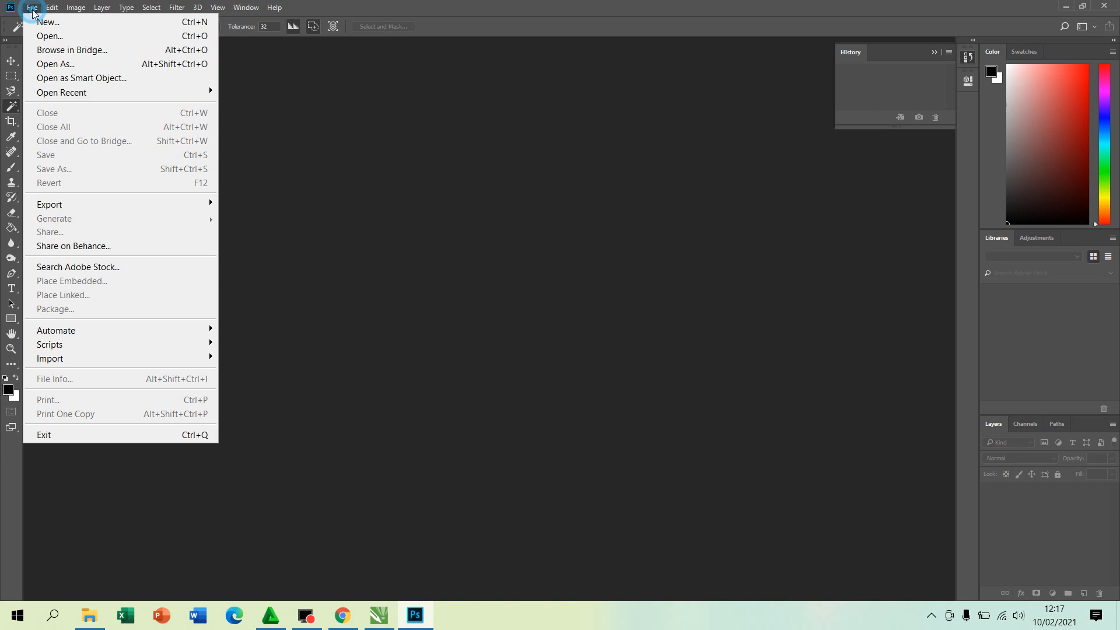
{"action": "left_click", "coordinate": [40, 37]}
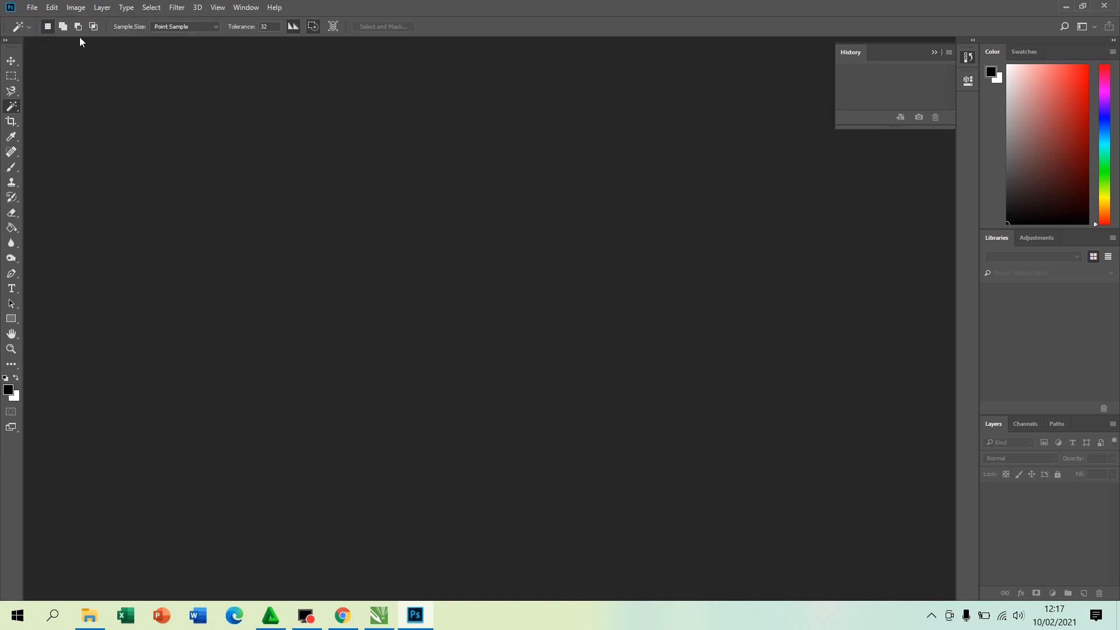
{"action": "left_click", "coordinate": [34, 7]}
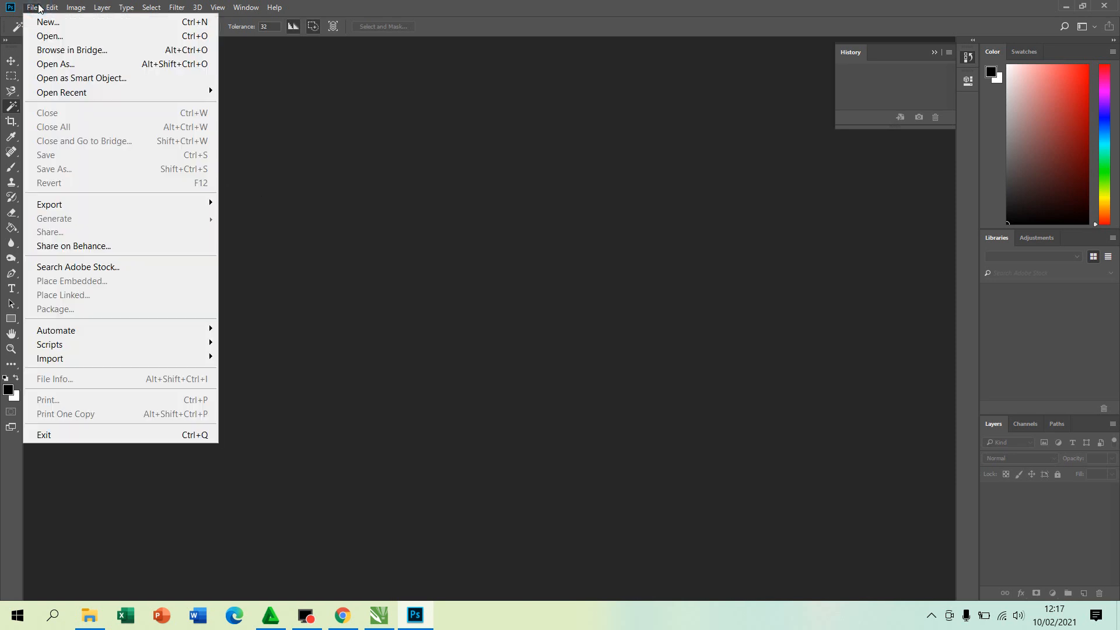
{"action": "left_click", "coordinate": [43, 35]}
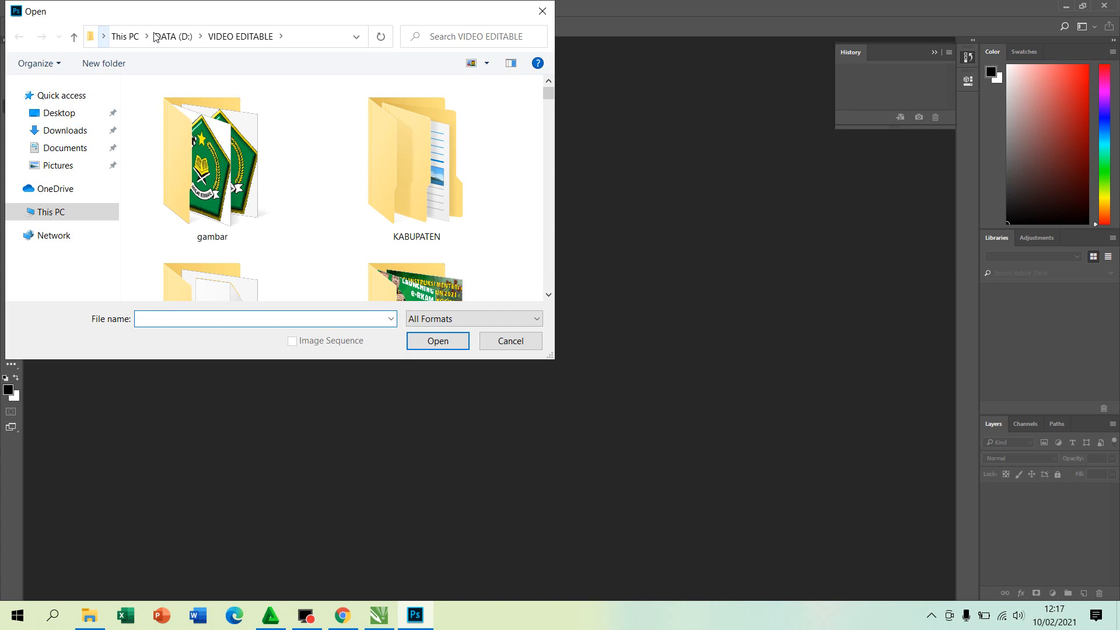
{"action": "left_click_drag", "start_coordinate": [549, 89], "coordinate": [552, 115]}
{"action": "left_click", "coordinate": [414, 186]}
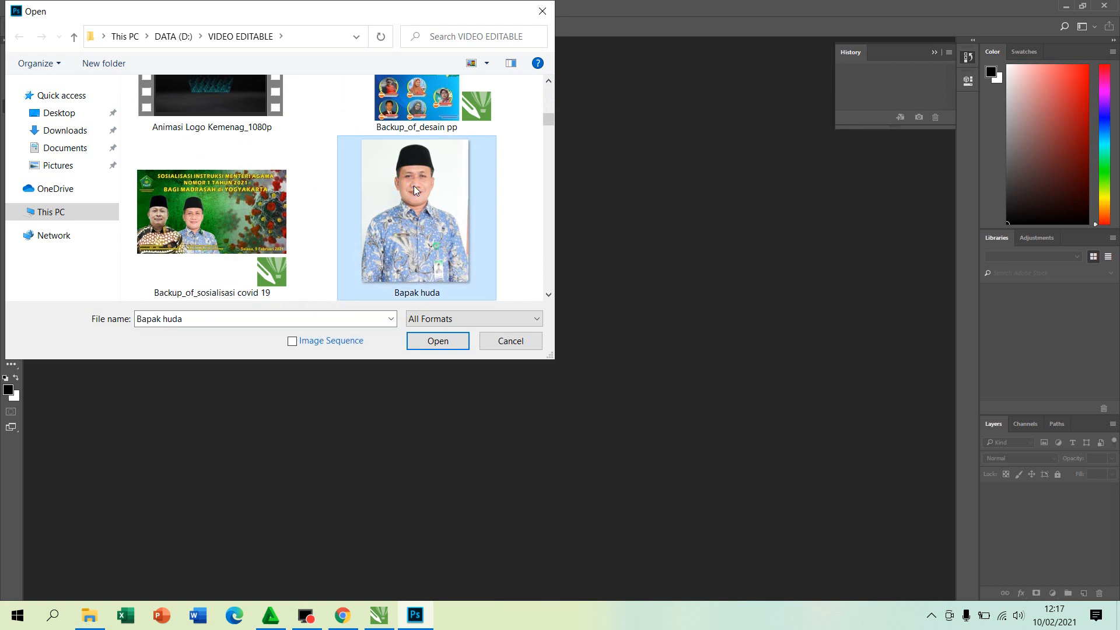
{"action": "left_click_drag", "start_coordinate": [365, 20], "coordinate": [558, 93]}
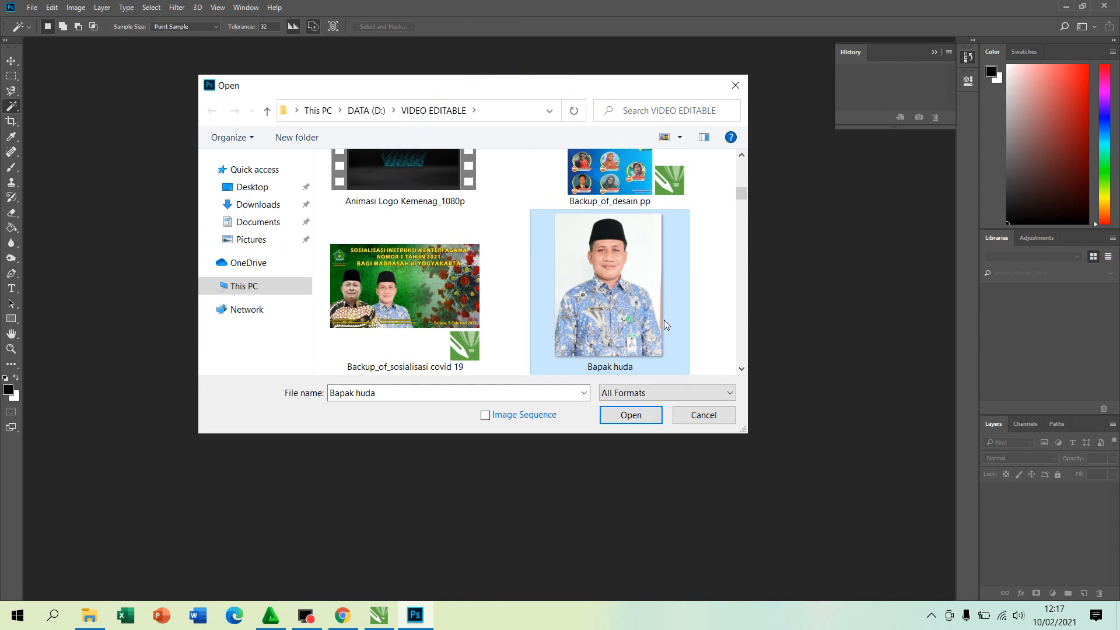
{"action": "left_click", "coordinate": [631, 426]}
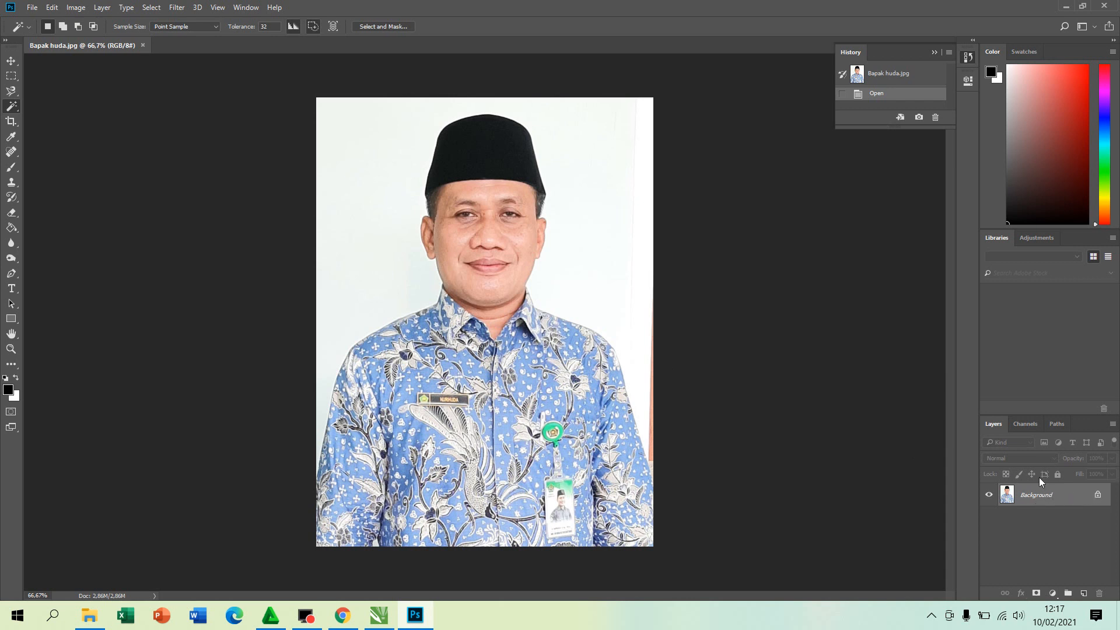
Convert the Background into the regular layer Layer 0 and delete the portrait's white backdrop using a Magic Wand selection with tolerance 32.
{"action": "double_click", "coordinate": [1051, 495]}
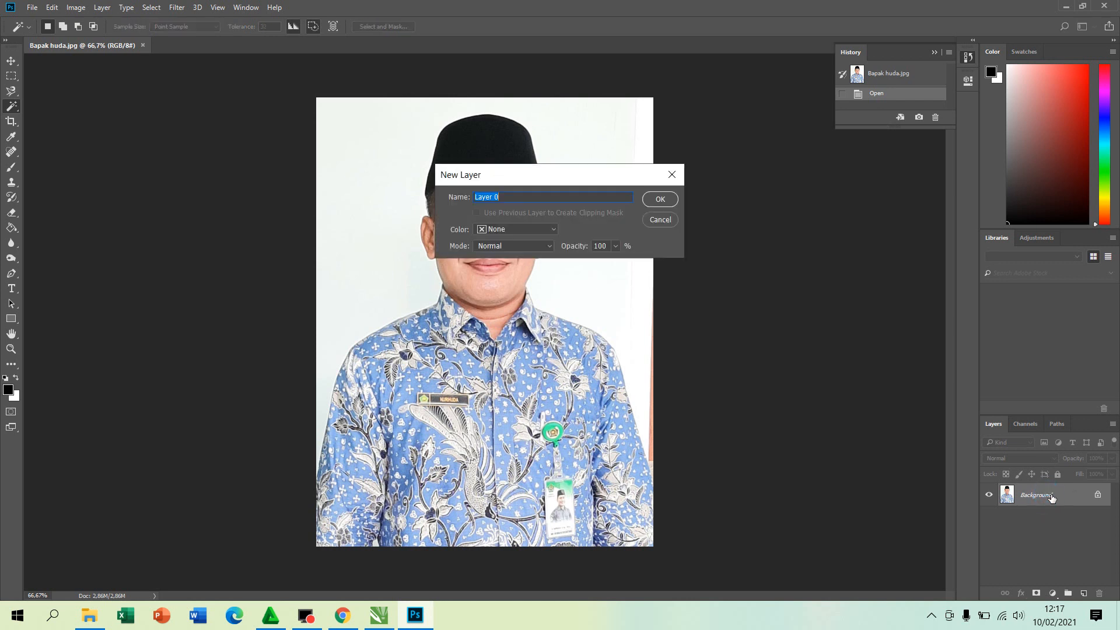
{"action": "left_click", "coordinate": [660, 200]}
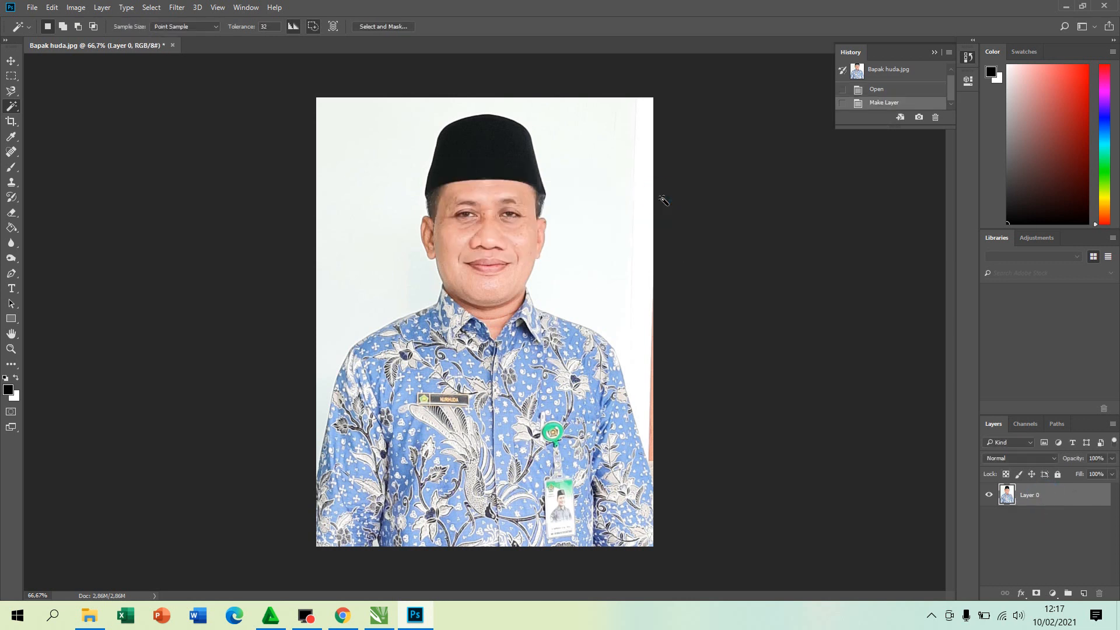
{"action": "left_click", "coordinate": [13, 97]}
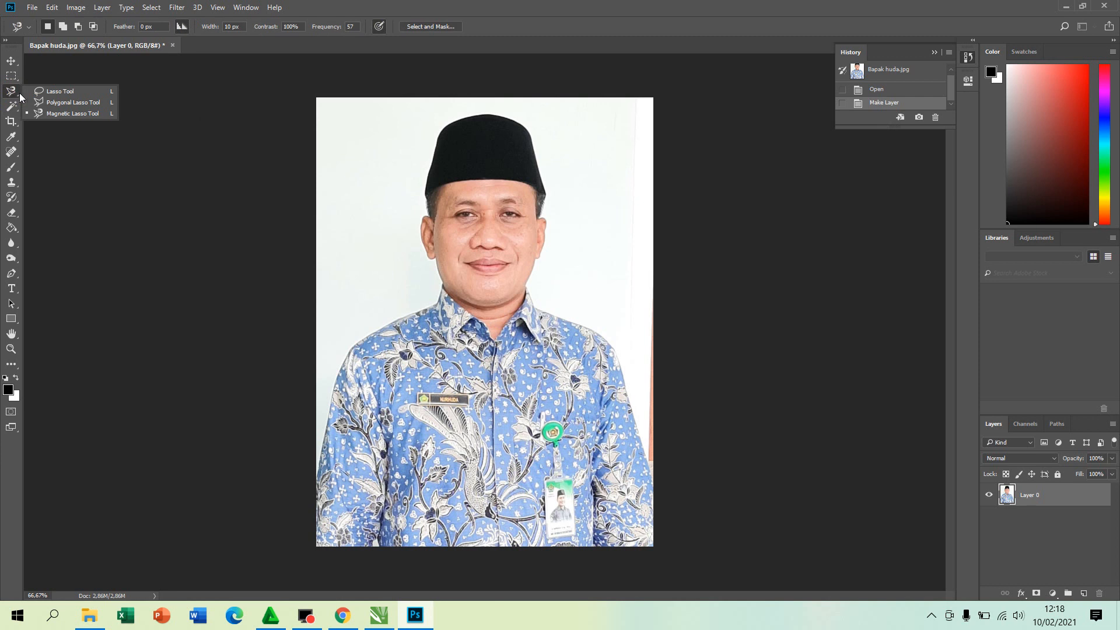
{"action": "left_click", "coordinate": [13, 108]}
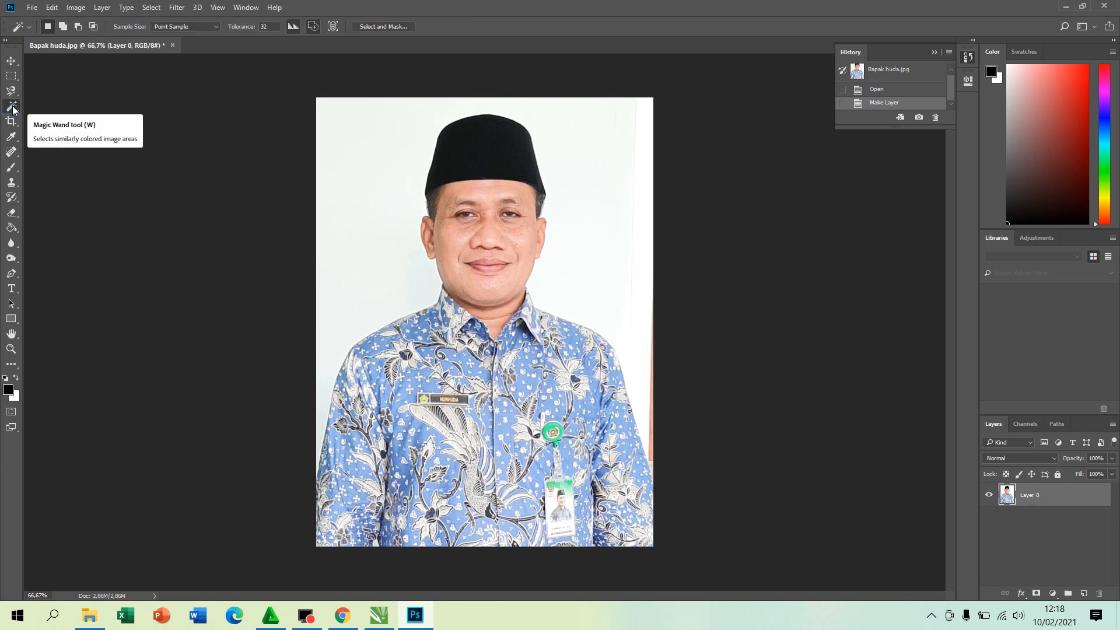
{"action": "left_click", "coordinate": [367, 150]}
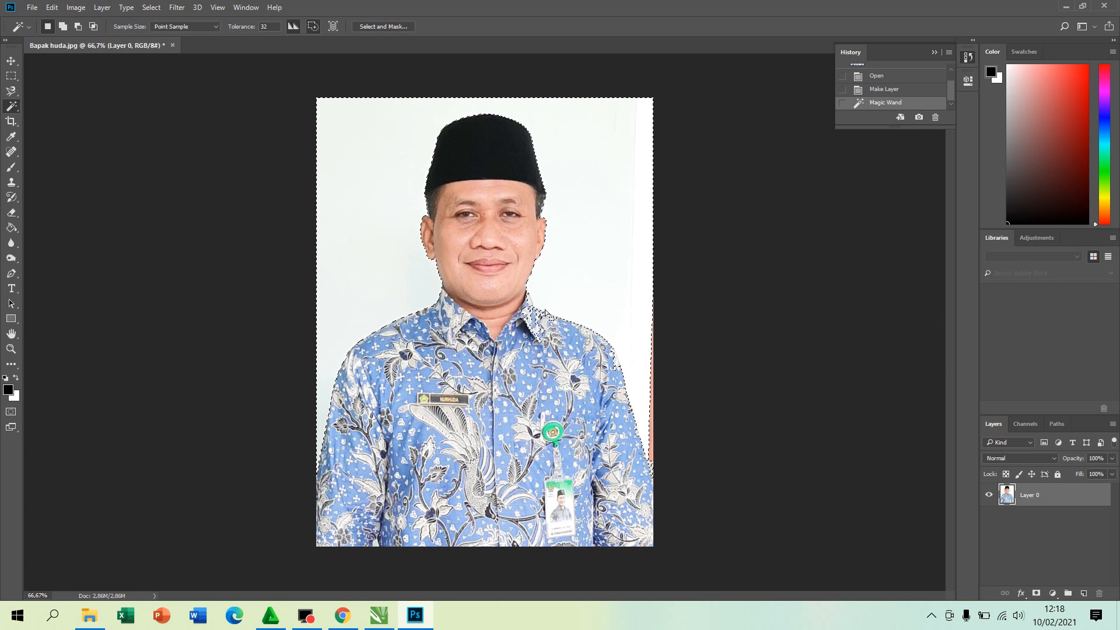
{"action": "key", "text": "Delete"}
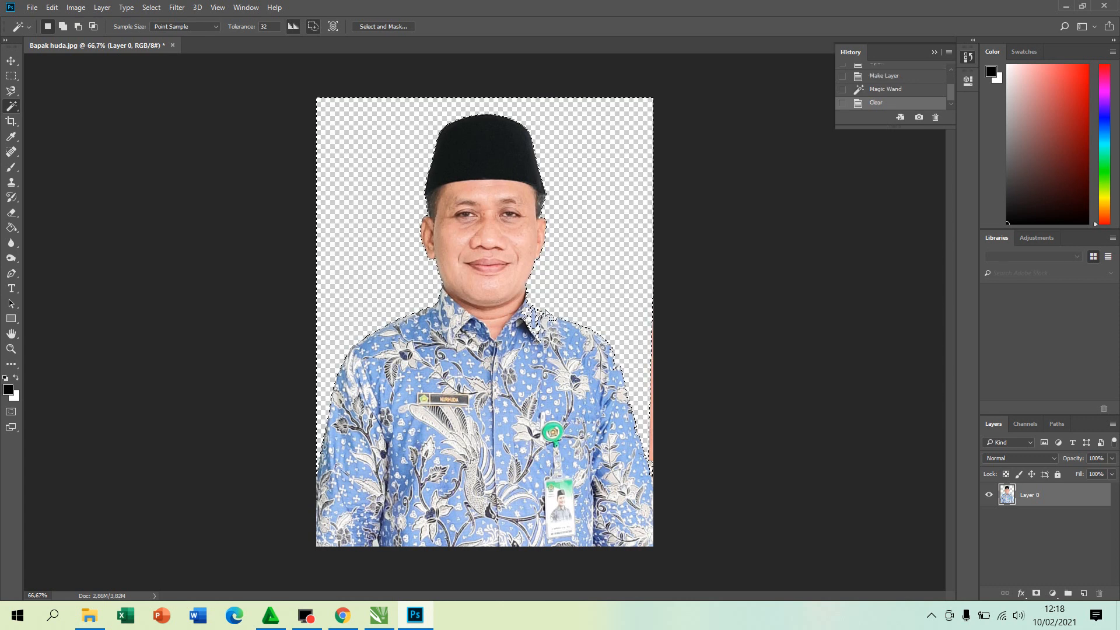
{"action": "key", "text": "ctrl+d"}
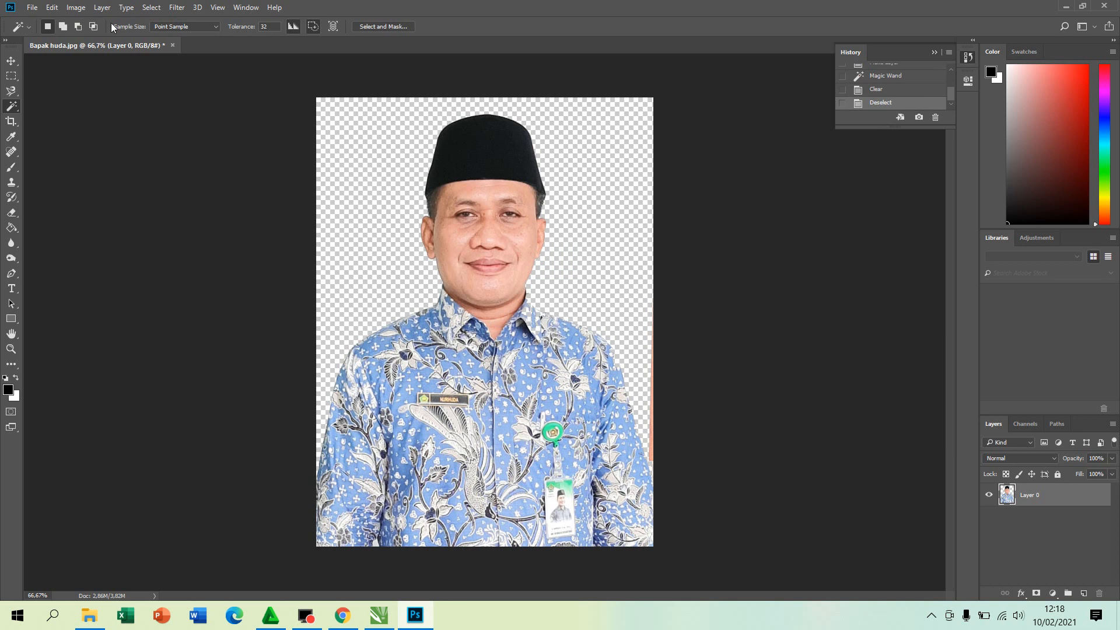
Enlarge the History panel and step the portrait back to the Clear state.
{"action": "left_click", "coordinate": [246, 8]}
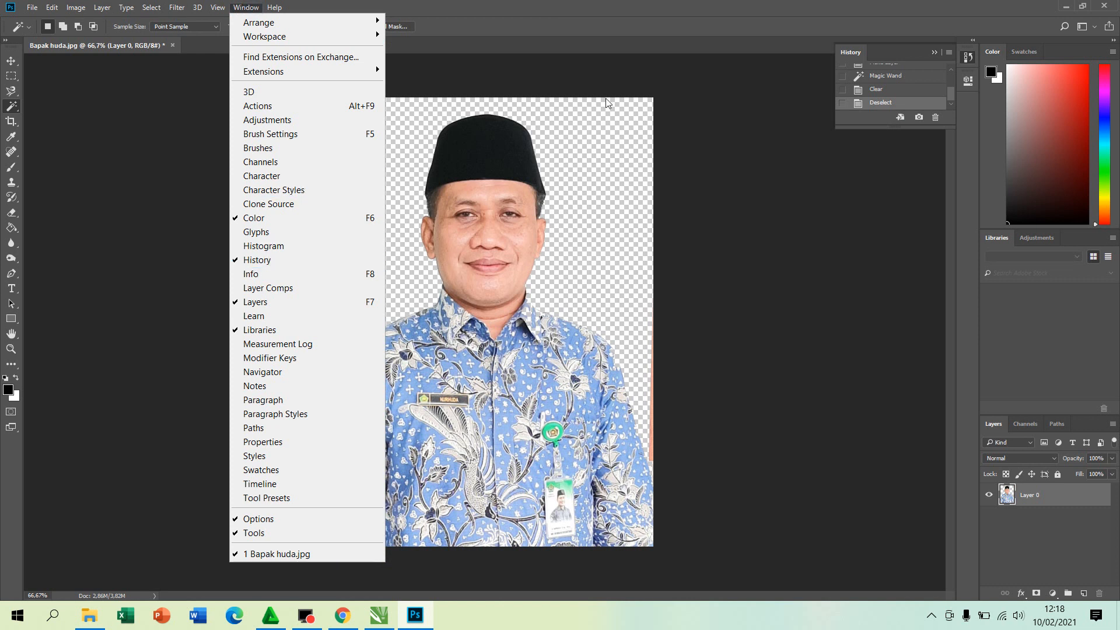
{"action": "left_click", "coordinate": [888, 131]}
{"action": "left_click_drag", "start_coordinate": [888, 128], "coordinate": [904, 232]}
{"action": "left_click", "coordinate": [883, 134]}
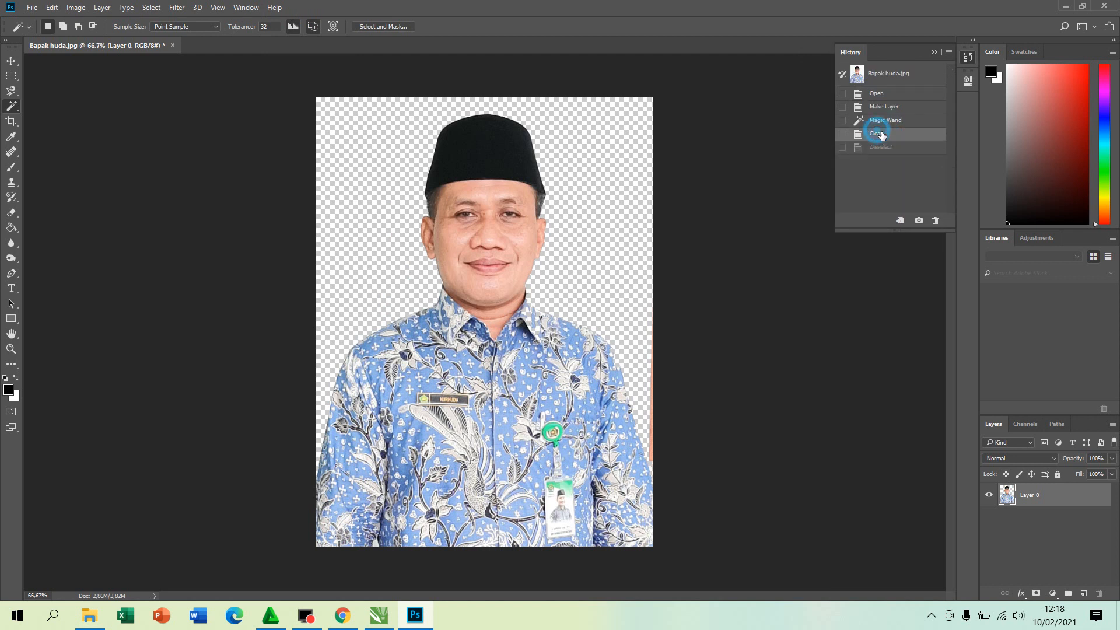
Step the portrait's history back to the Open state.
{"action": "left_click", "coordinate": [883, 120]}
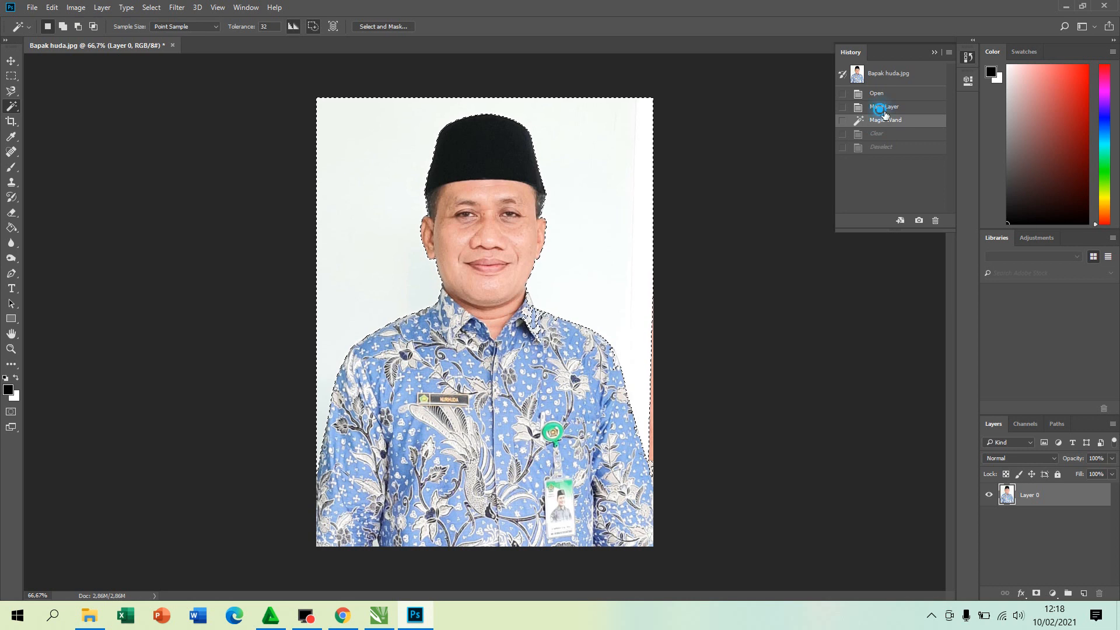
{"action": "left_click", "coordinate": [886, 109]}
{"action": "left_click", "coordinate": [877, 94]}
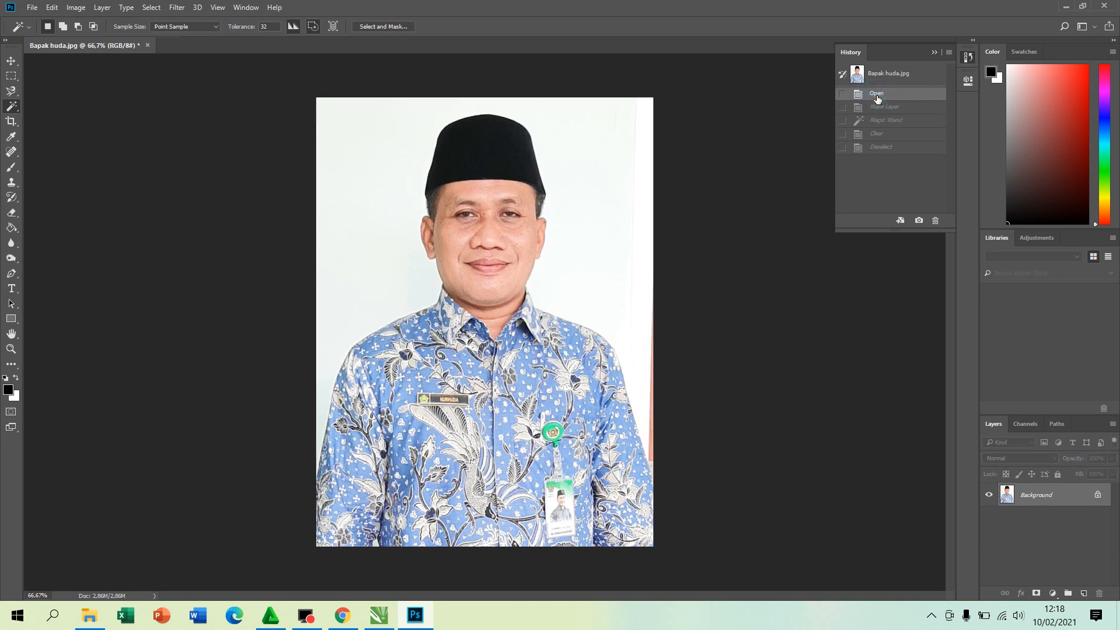
Set the Magnetic Lasso frequency to 100 and trace a closed selection around the man's cap, face and shirt.
{"action": "left_click", "coordinate": [12, 93]}
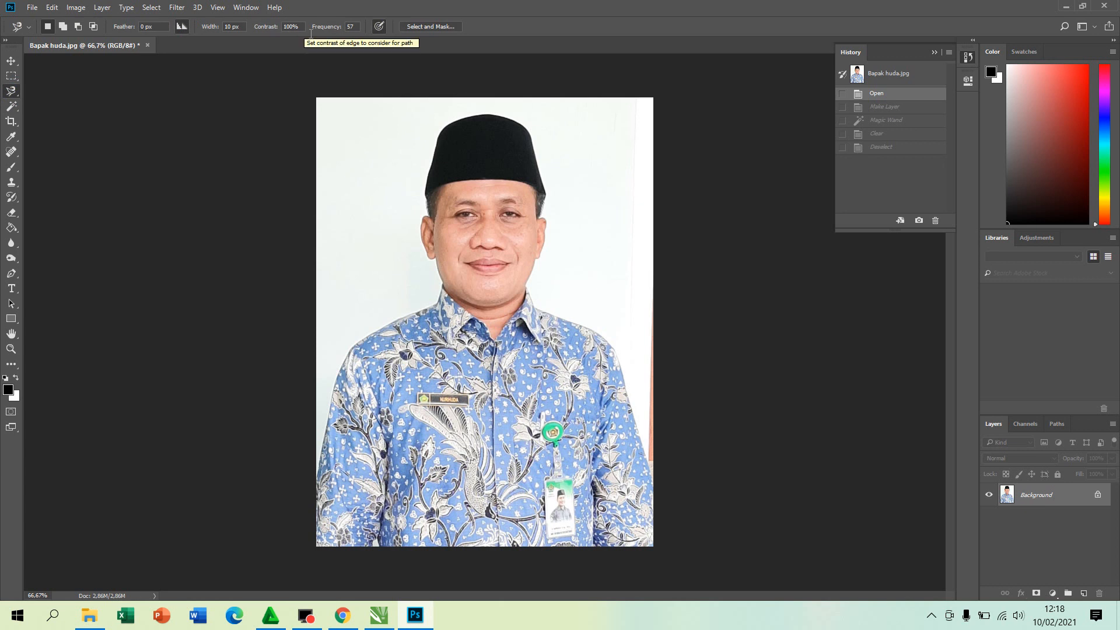
{"action": "left_click", "coordinate": [360, 28]}
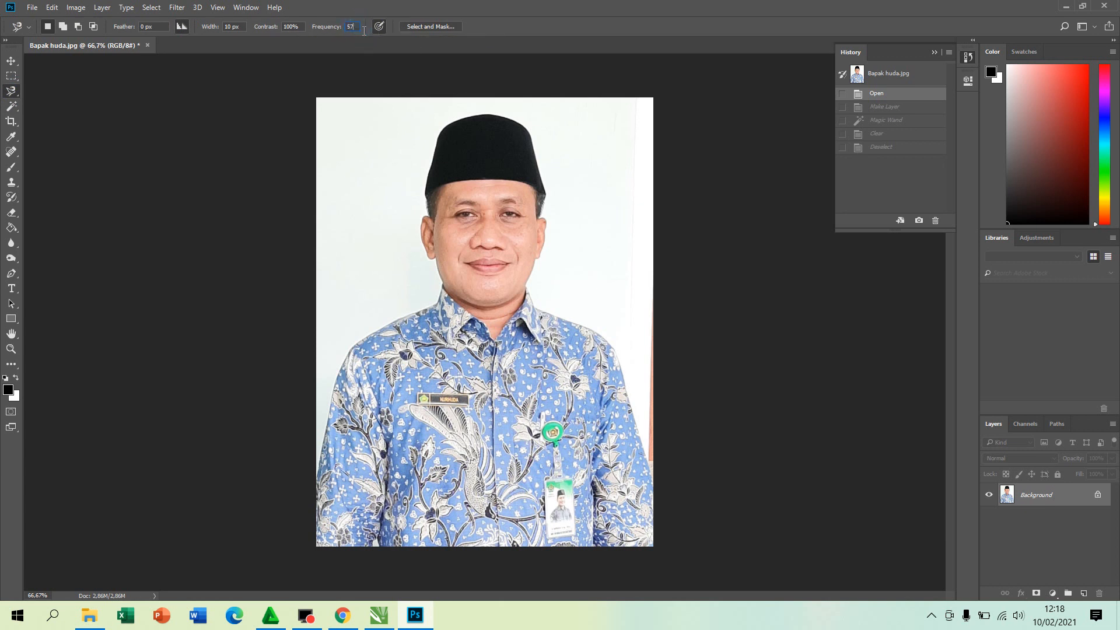
{"action": "type", "text": "100"}
{"action": "left_click", "coordinate": [318, 470]}
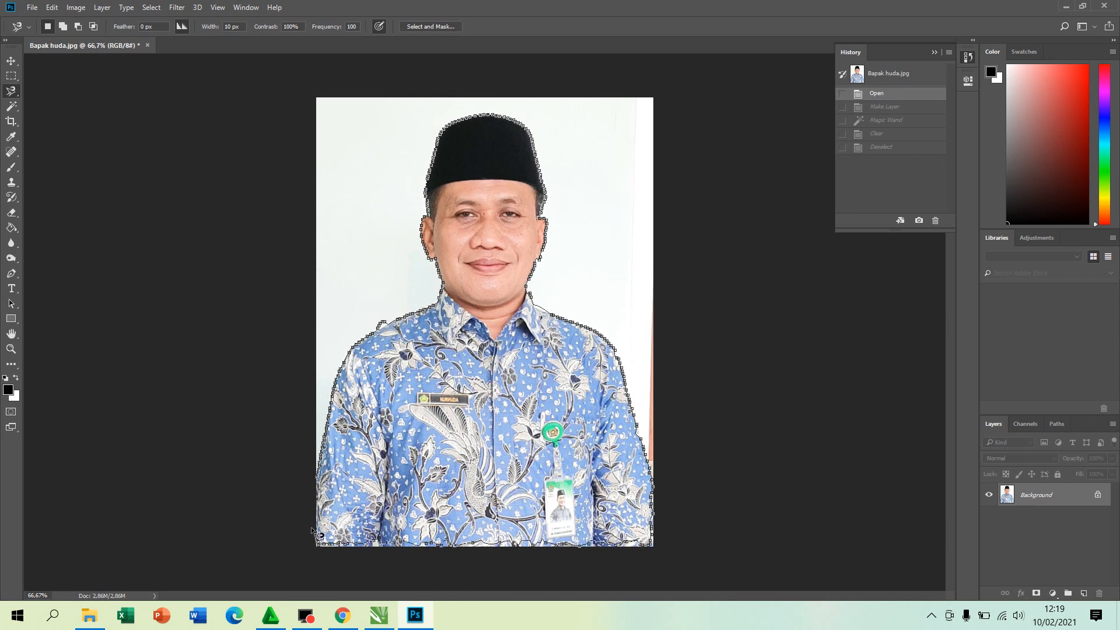
{"action": "double_click", "coordinate": [322, 467]}
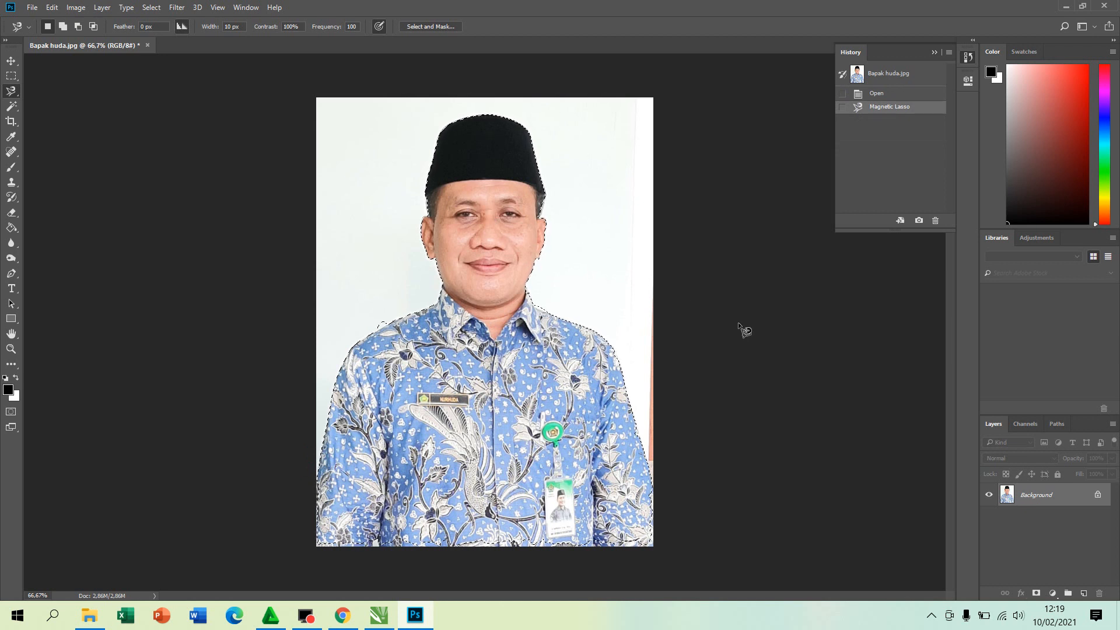
Convert the Background into the regular layer Layer 0, and try clearing the selected area before undoing the deletion.
{"action": "double_click", "coordinate": [1087, 496]}
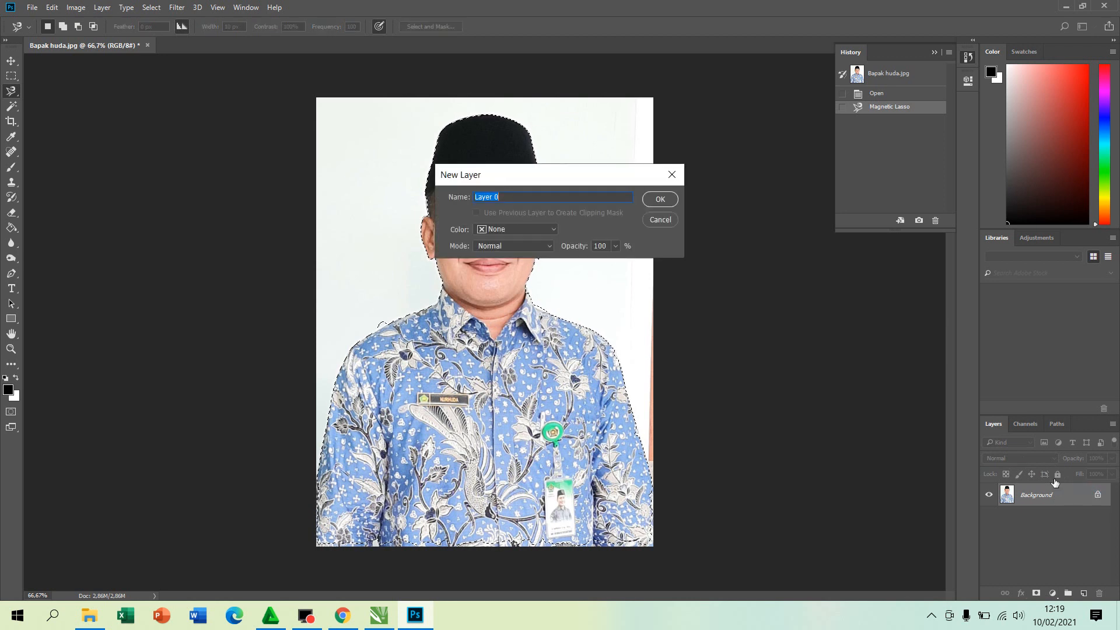
{"action": "left_click", "coordinate": [665, 200]}
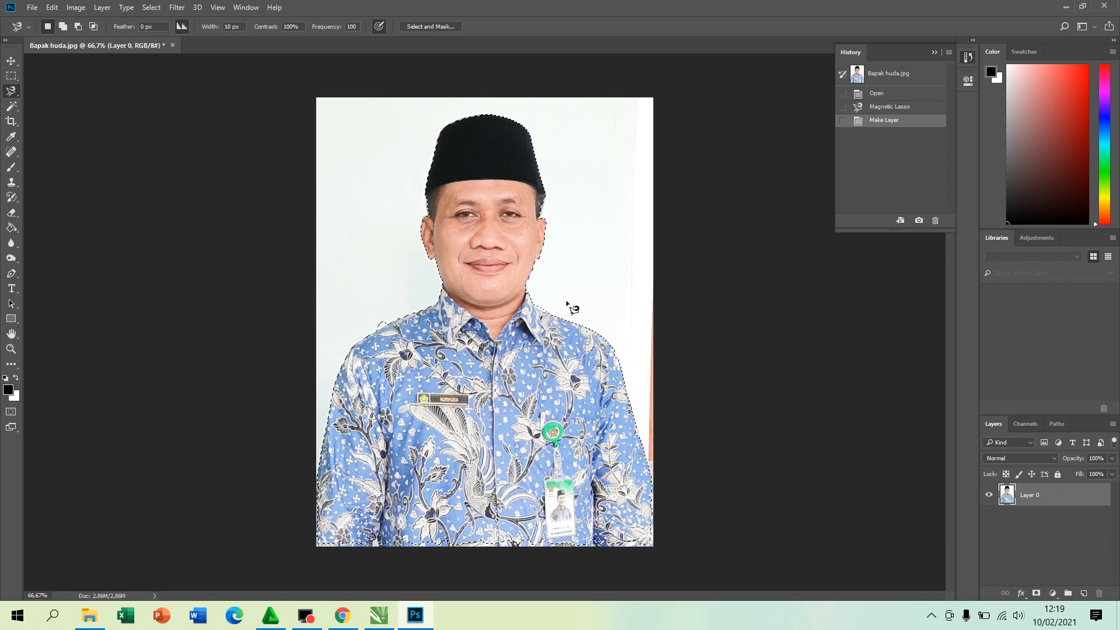
{"action": "key", "text": "Delete"}
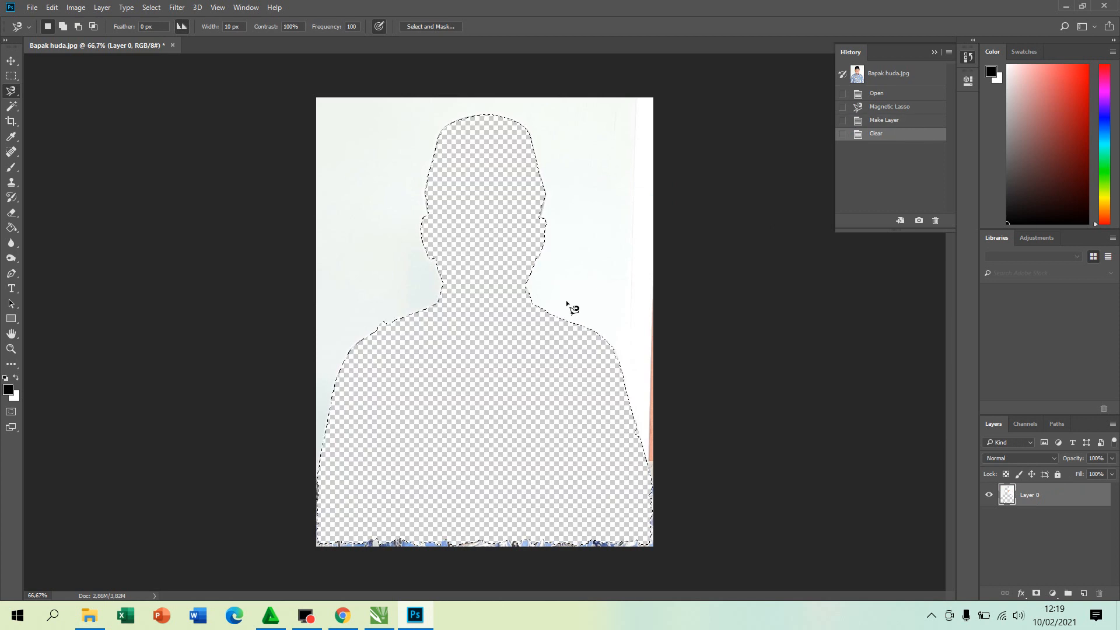
{"action": "key", "text": "ctrl+z"}
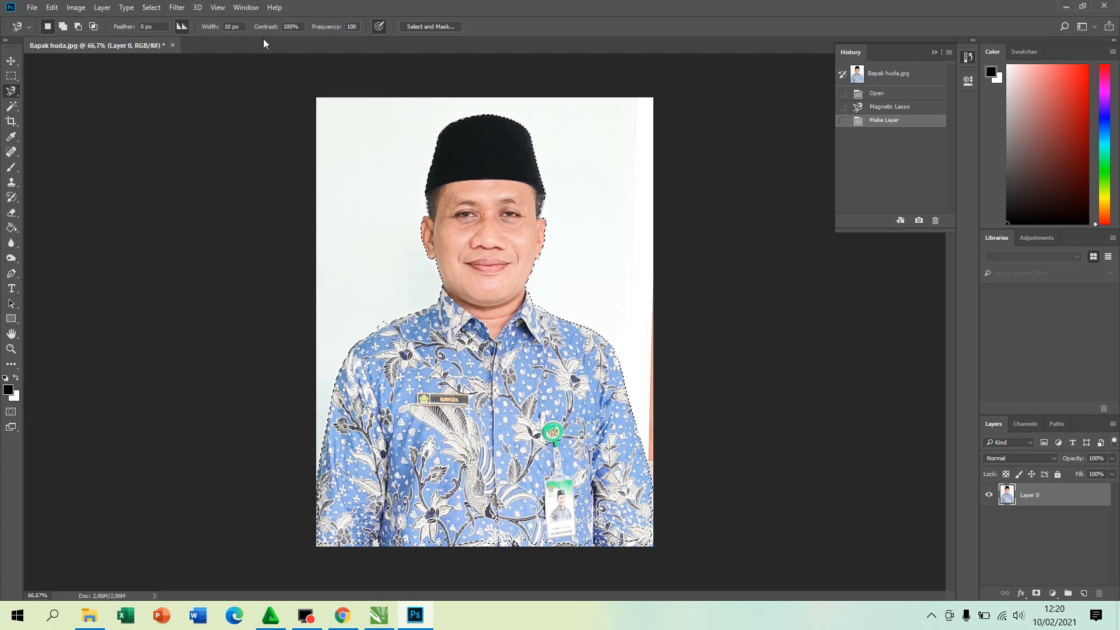
Invert the selection and delete the backdrop around the man.
{"action": "left_click", "coordinate": [156, 8]}
{"action": "left_click", "coordinate": [157, 8]}
{"action": "left_click", "coordinate": [157, 9]}
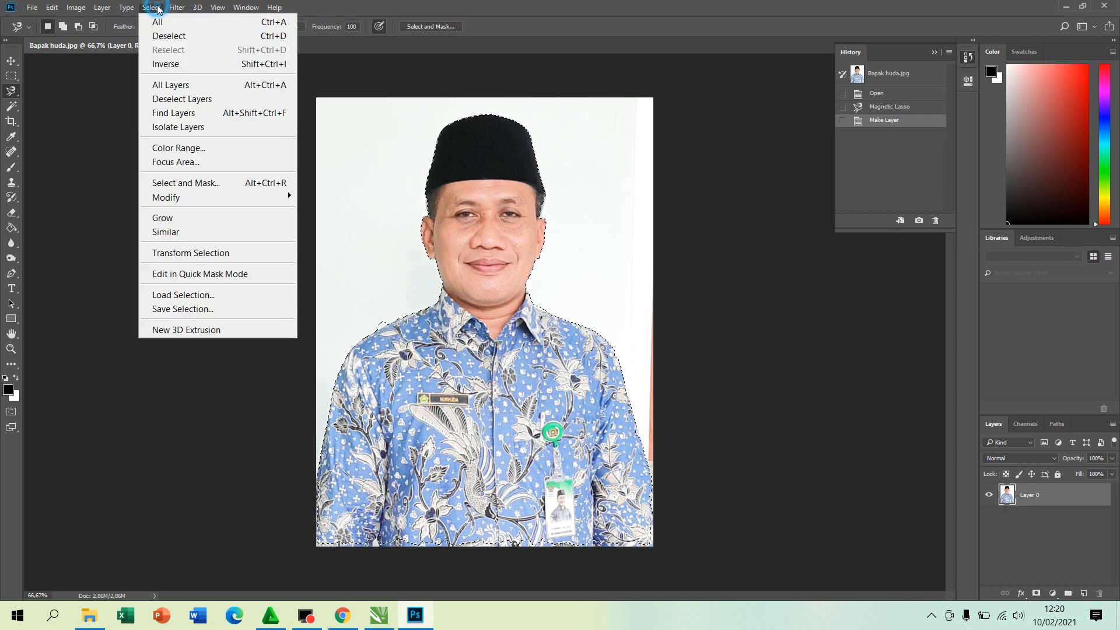
{"action": "left_click", "coordinate": [173, 64]}
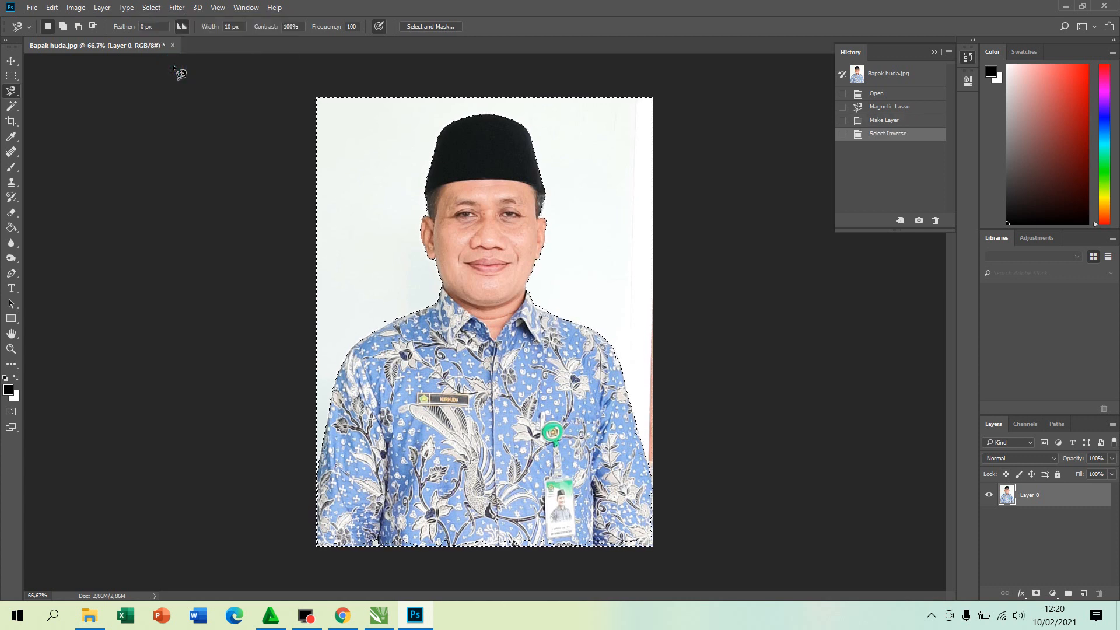
{"action": "key", "text": "Delete"}
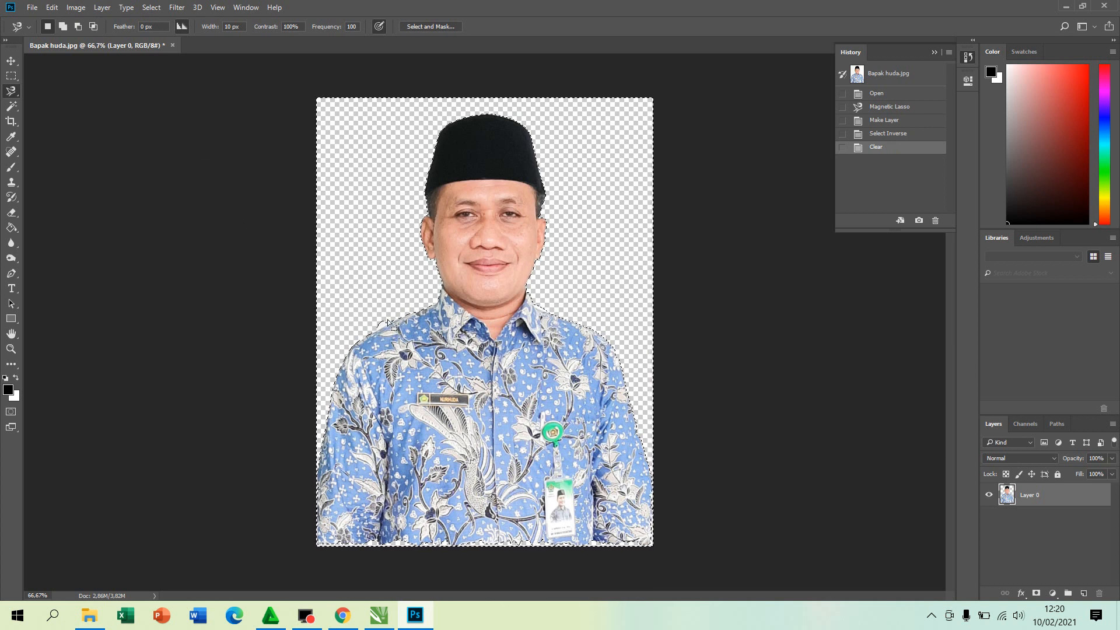
Save the cut-out in the VIDEO EDITABLE folder as a layered Photoshop PSD with "-no big" added to the file name, keeping Maximize Compatibility on.
{"action": "left_click", "coordinate": [34, 8]}
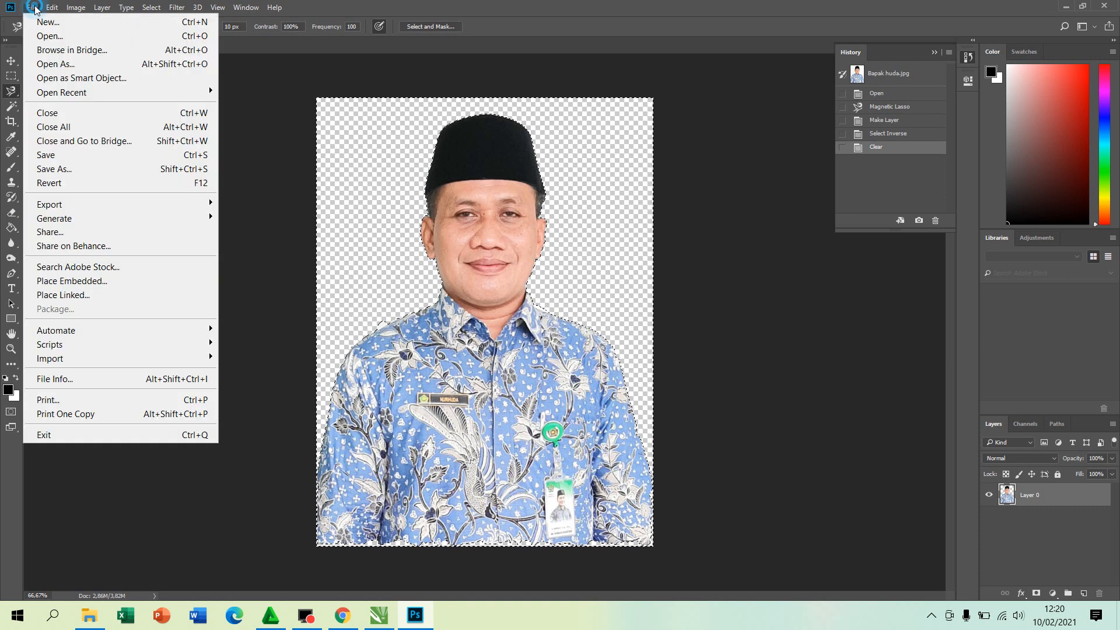
{"action": "left_click", "coordinate": [50, 173]}
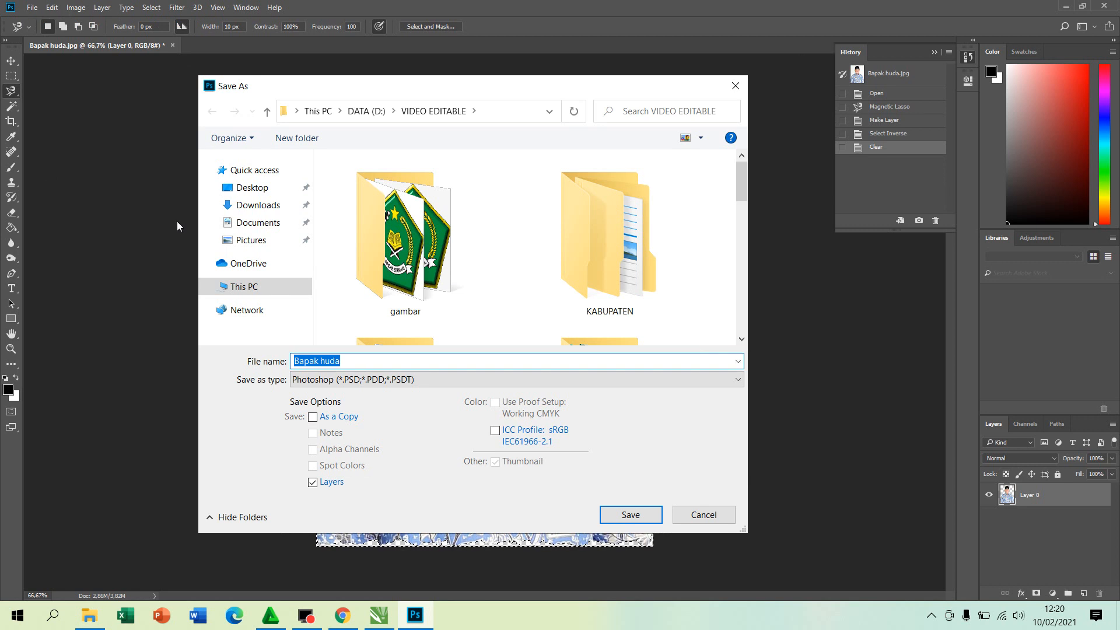
{"action": "left_click", "coordinate": [356, 362]}
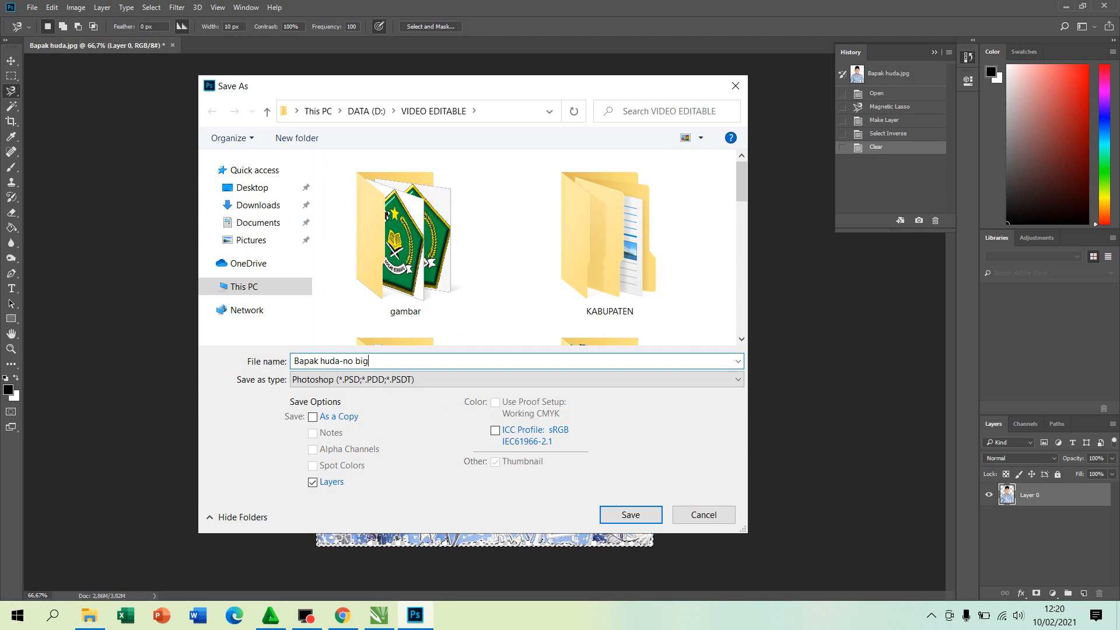
{"action": "left_click", "coordinate": [416, 382]}
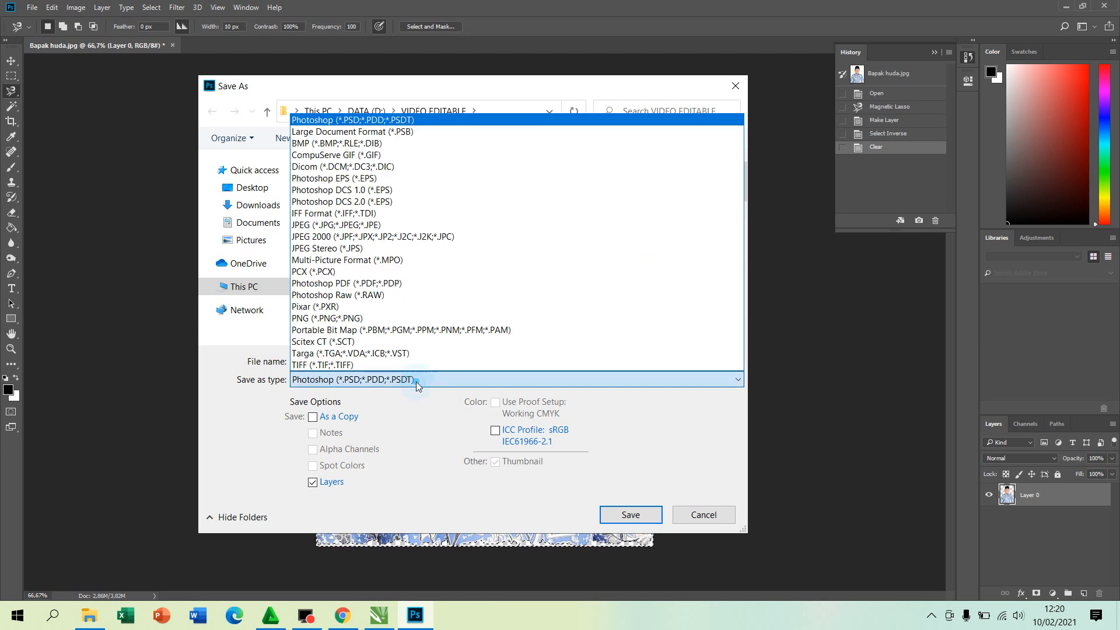
{"action": "left_click", "coordinate": [396, 318]}
{"action": "left_click", "coordinate": [380, 381]}
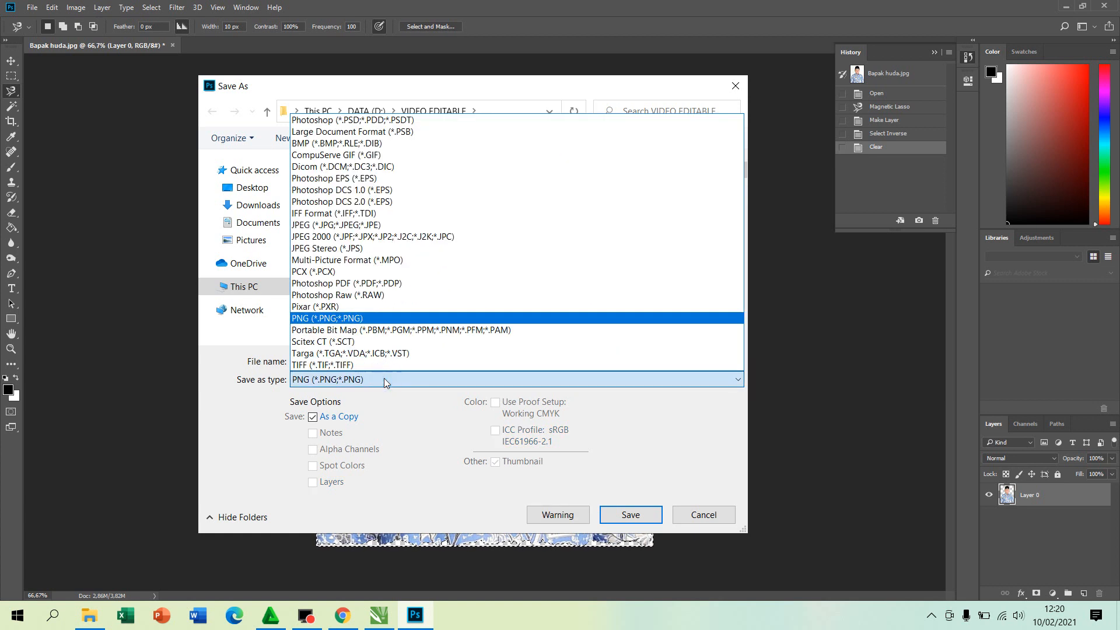
{"action": "left_click", "coordinate": [401, 121]}
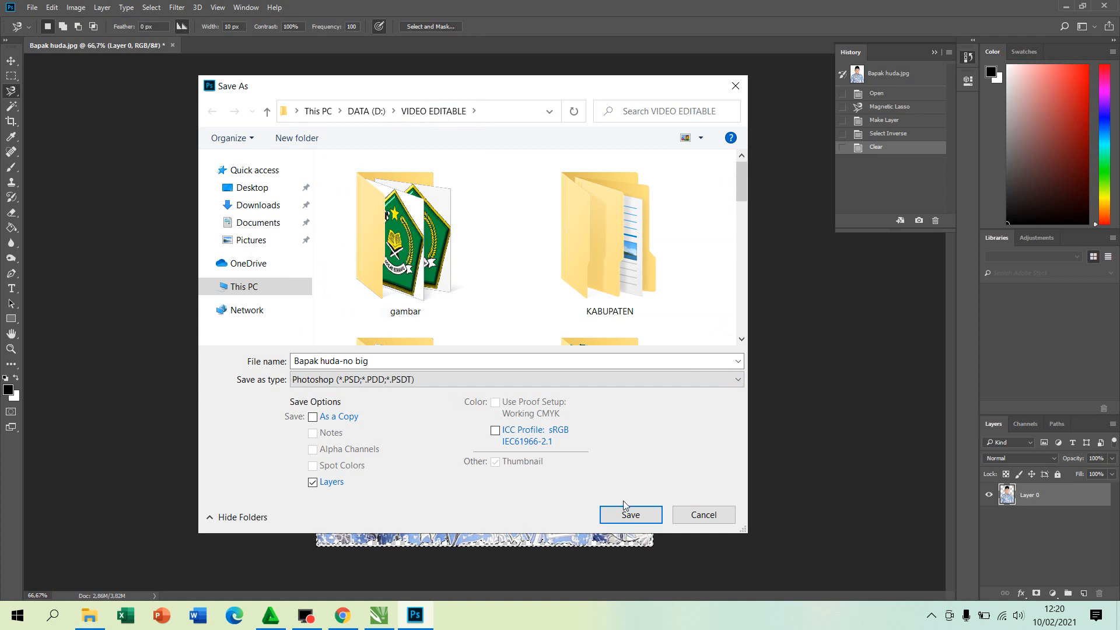
{"action": "left_click", "coordinate": [627, 519]}
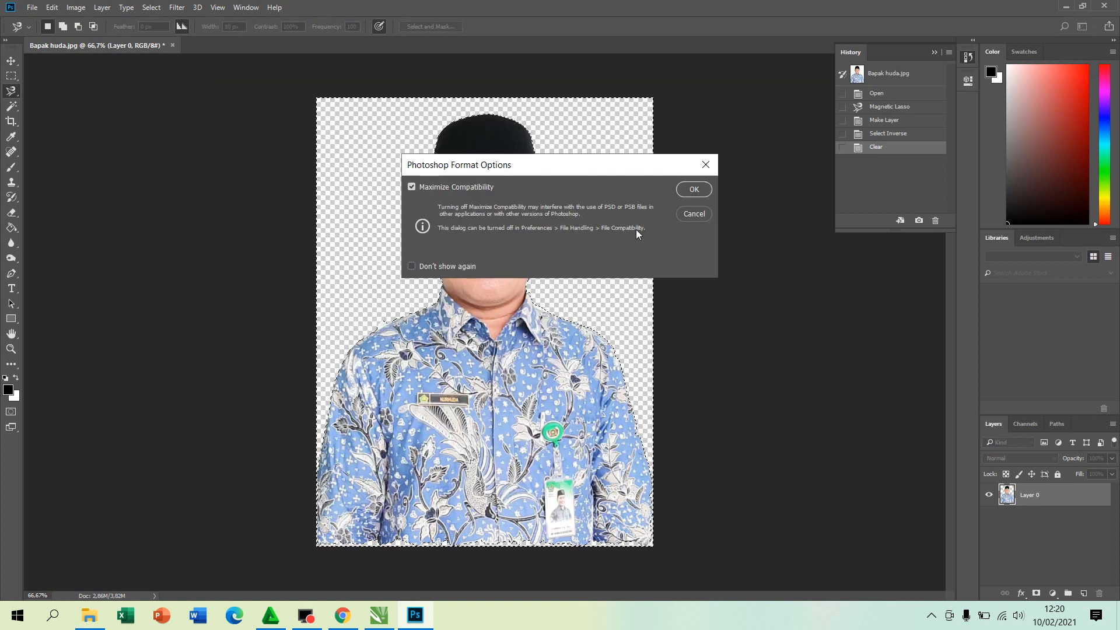
{"action": "left_click", "coordinate": [691, 187]}
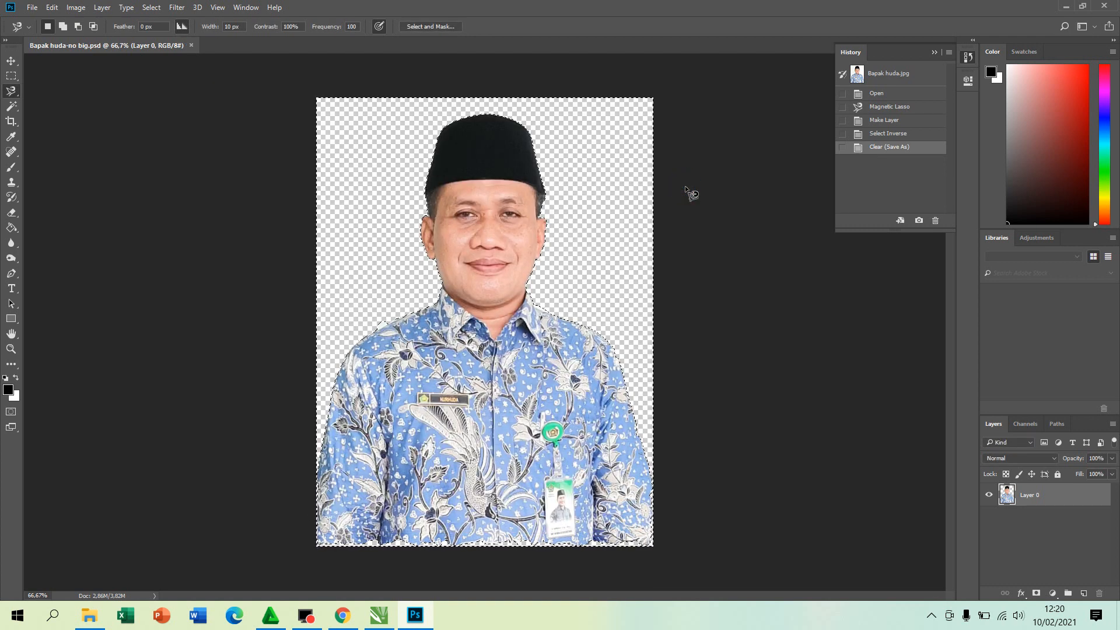
Switch to CorelDRAW and import the "-no big" cut-out PSD from the VIDEO EDITABLE folder on drive D.
{"action": "left_click", "coordinate": [382, 617]}
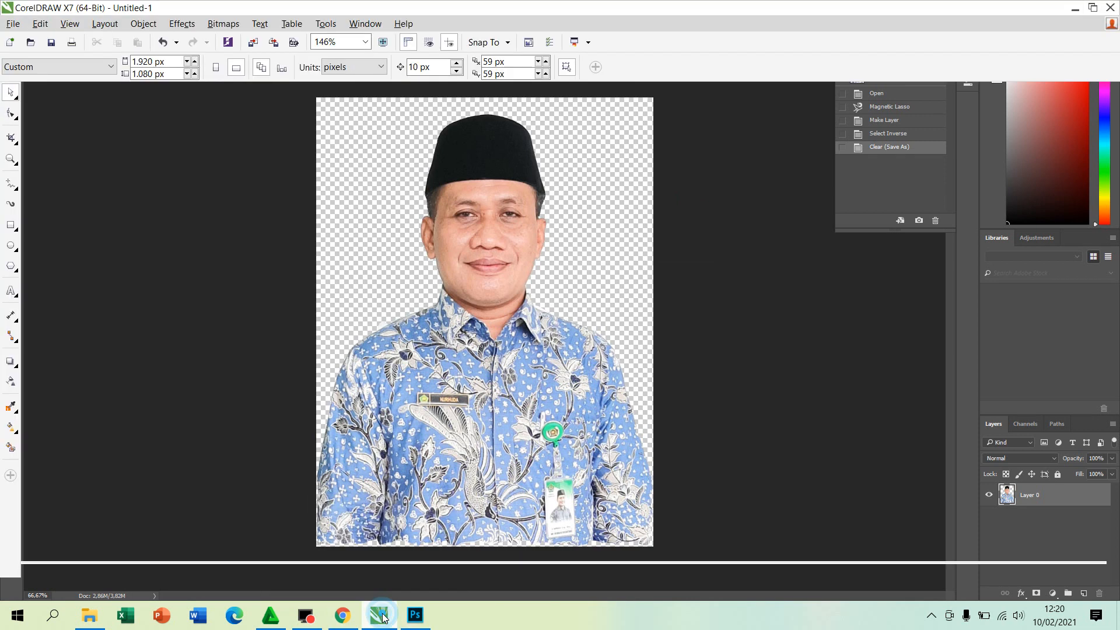
{"action": "left_click", "coordinate": [11, 25]}
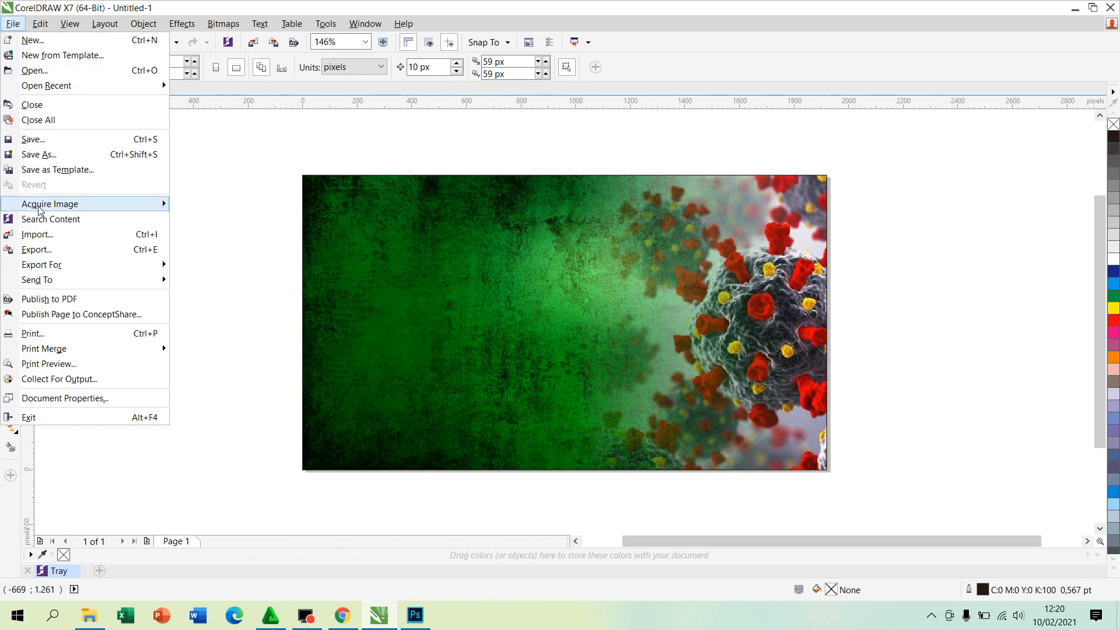
{"action": "left_click", "coordinate": [36, 234]}
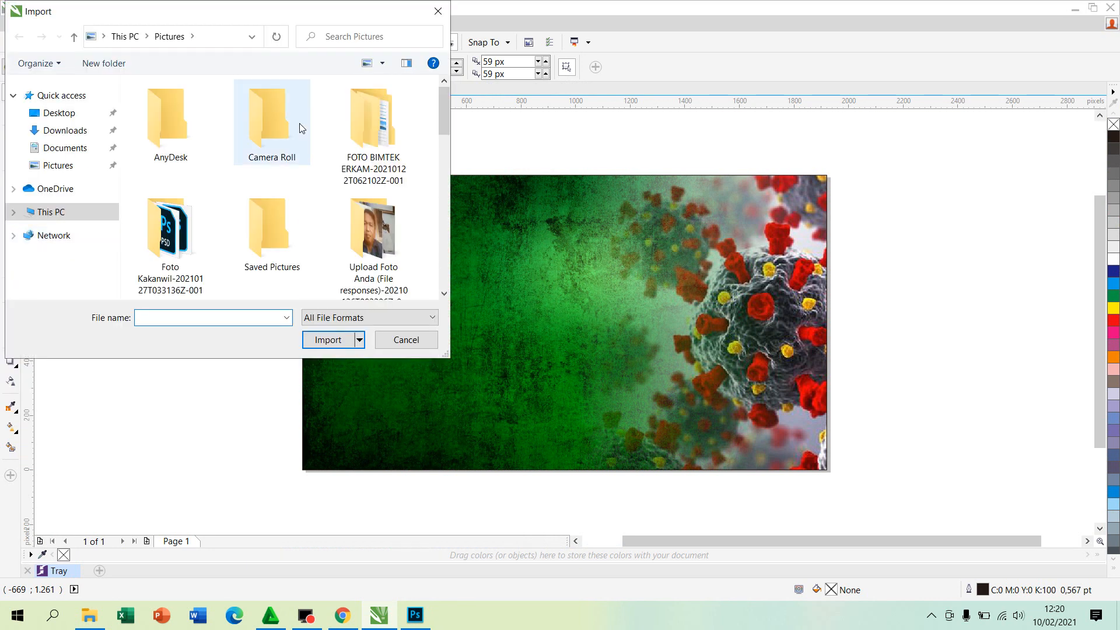
{"action": "left_click_drag", "start_coordinate": [448, 116], "coordinate": [434, 268]}
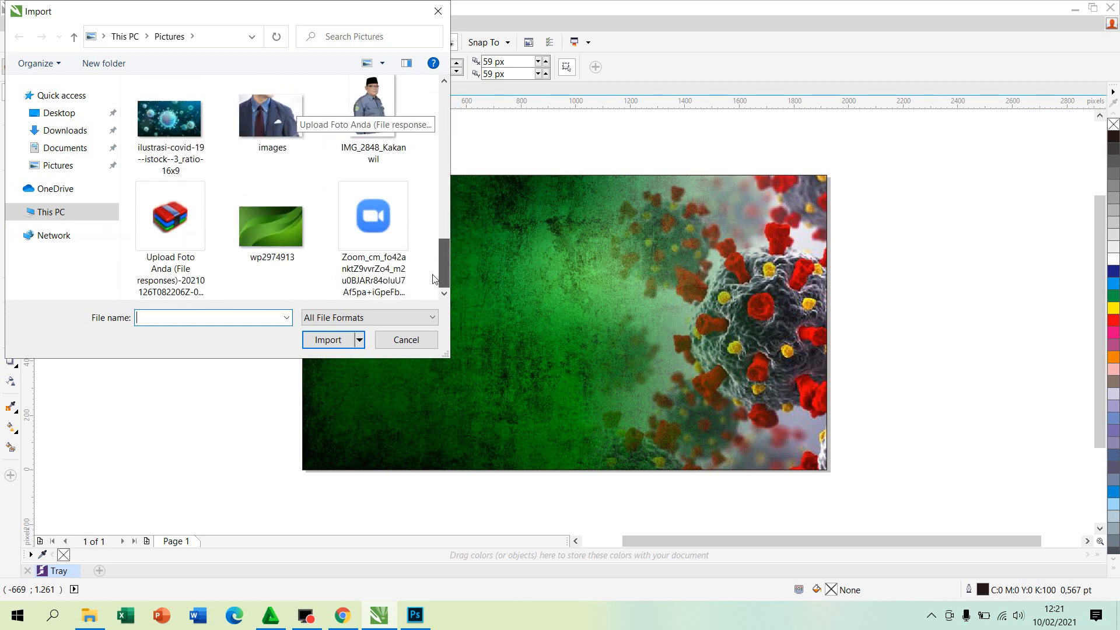
{"action": "left_click", "coordinate": [58, 213]}
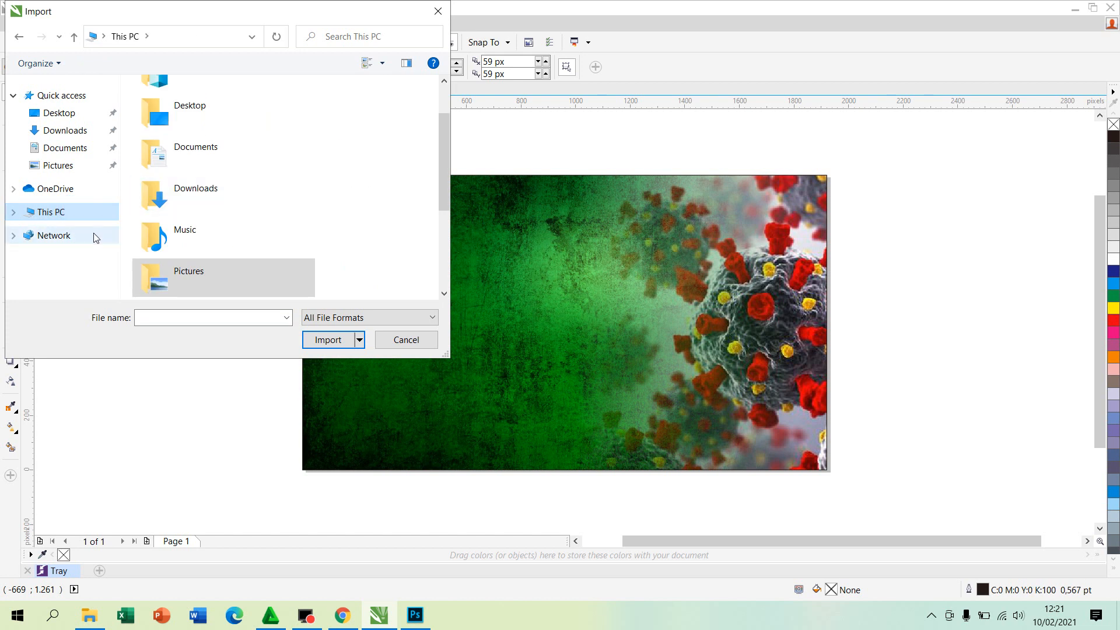
{"action": "left_click_drag", "start_coordinate": [442, 174], "coordinate": [442, 235]}
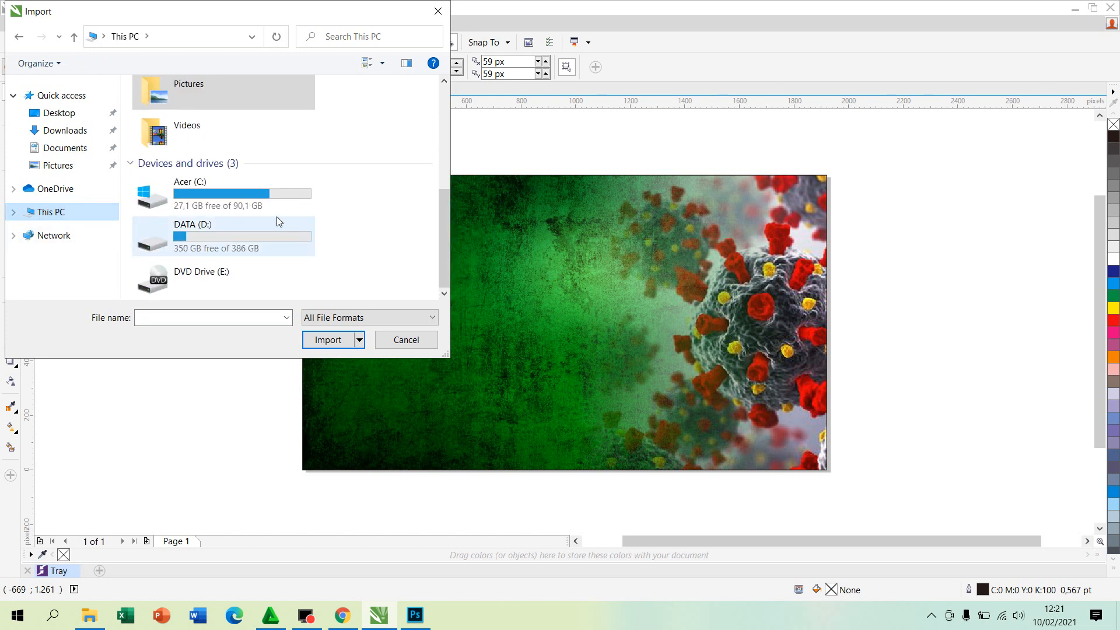
{"action": "double_click", "coordinate": [273, 234]}
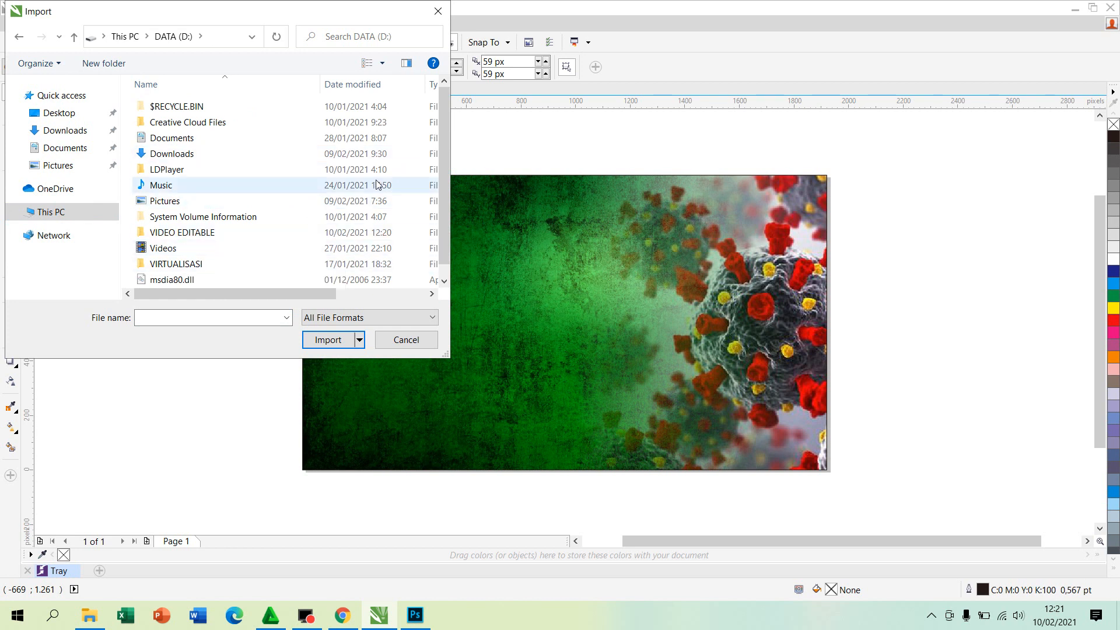
{"action": "double_click", "coordinate": [254, 234]}
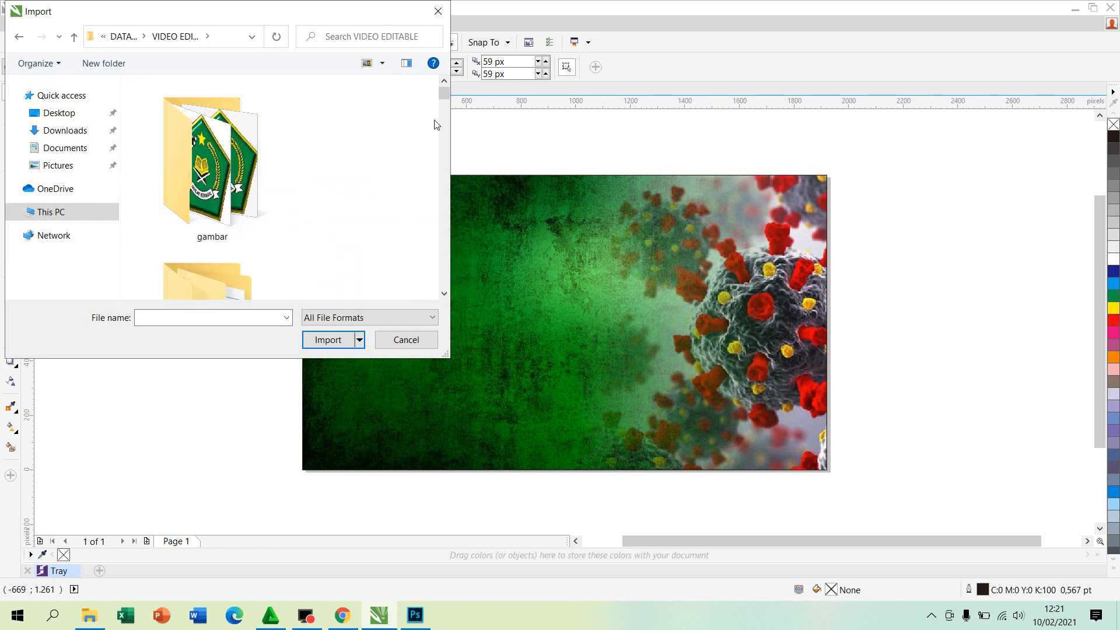
{"action": "double_click", "coordinate": [408, 16]}
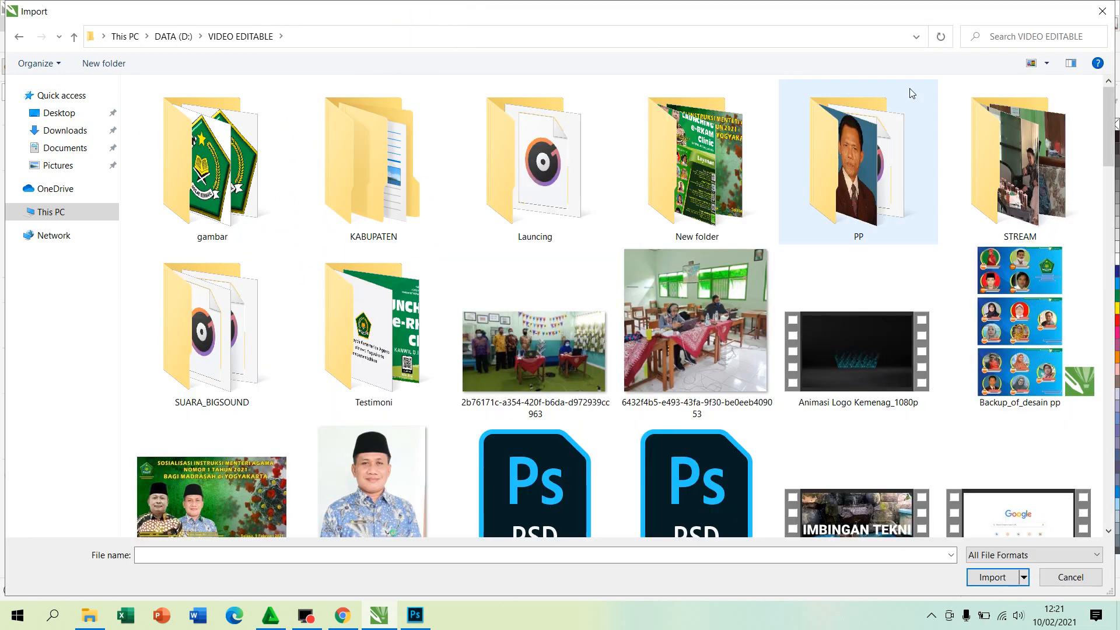
{"action": "scroll", "coordinate": [1108, 96], "scroll_direction": "down", "scroll_amount": 5}
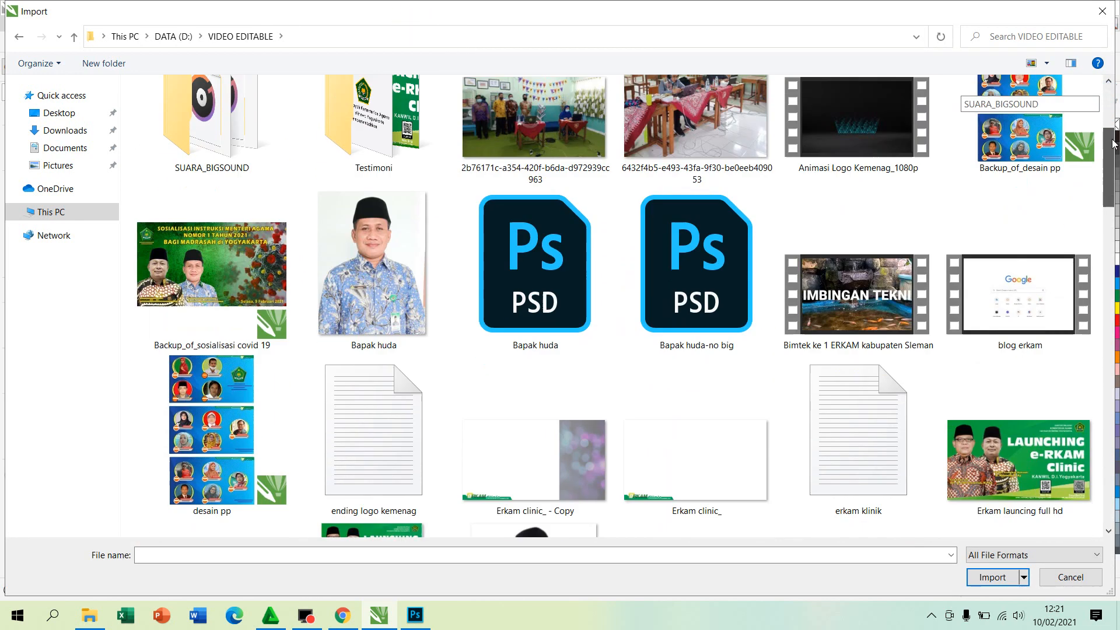
{"action": "left_click", "coordinate": [717, 173]}
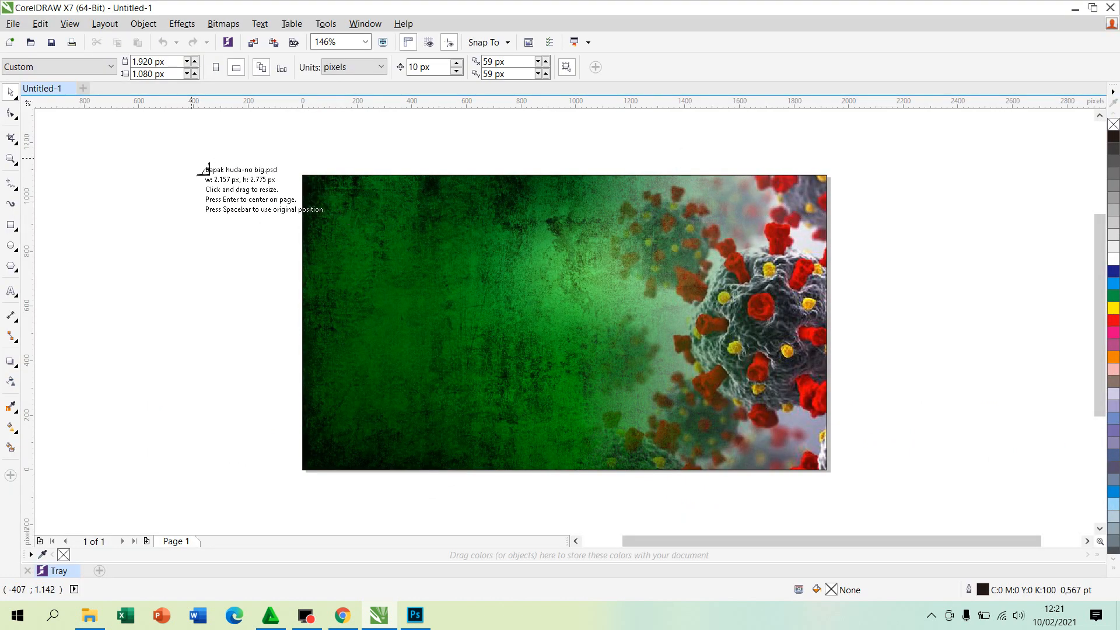
Place the imported portrait at about 1,036 × 1,333 px and move it up over the page's lower edge, centred near X 486, Y -482 px.
{"action": "left_click", "coordinate": [192, 156]}
{"action": "left_click_drag", "start_coordinate": [517, 297], "coordinate": [514, 292]}
{"action": "left_click_drag", "start_coordinate": [791, 159], "coordinate": [470, 404]}
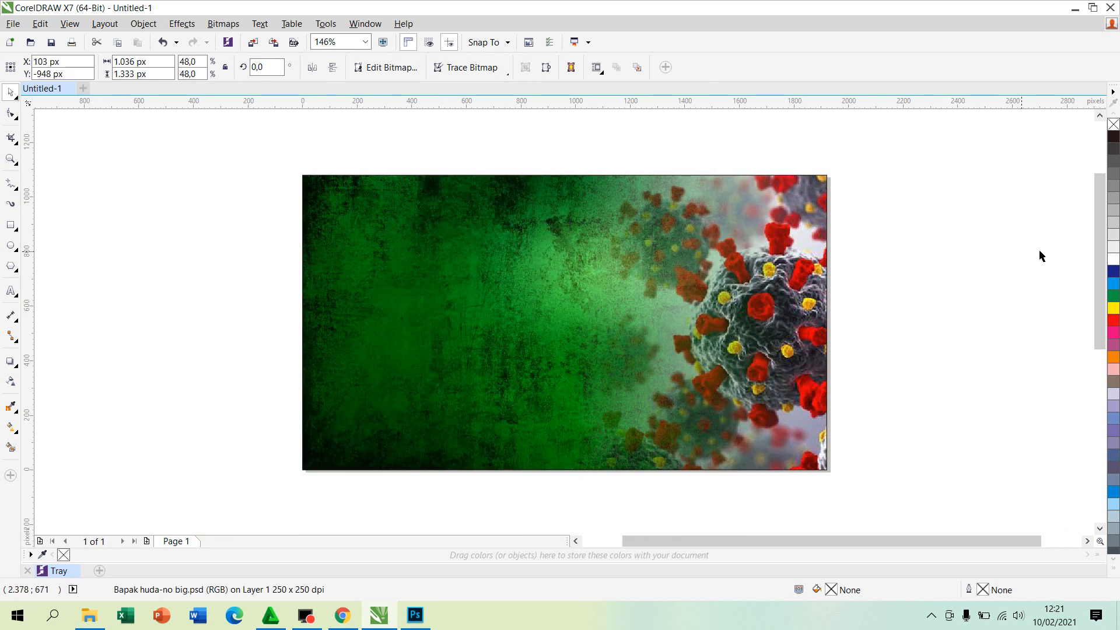
{"action": "left_click_drag", "start_coordinate": [1101, 243], "coordinate": [1077, 388]}
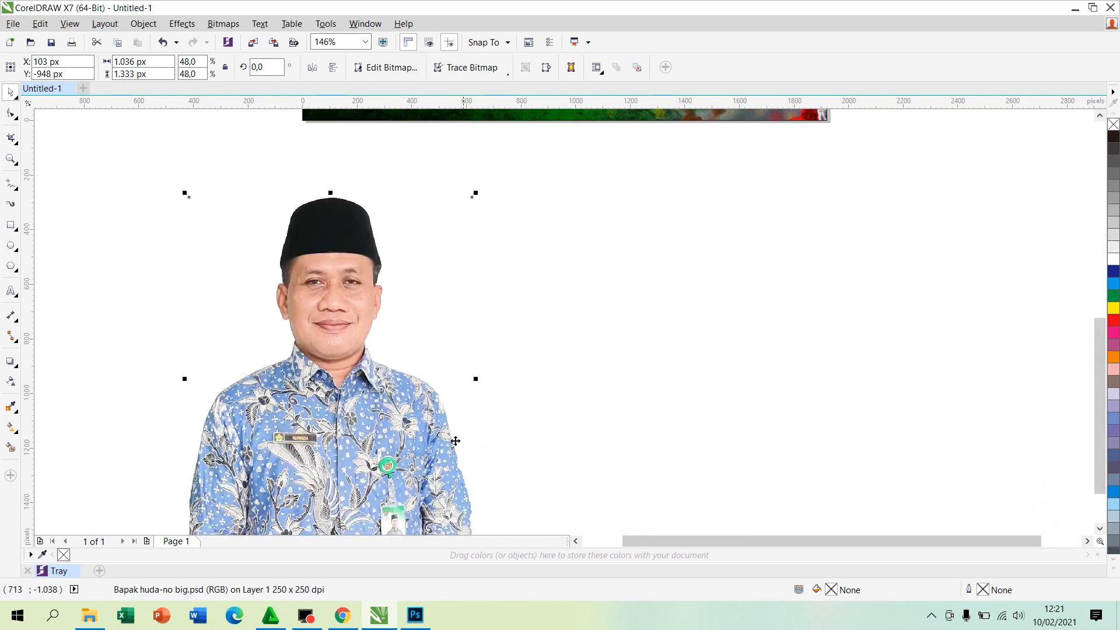
{"action": "left_click_drag", "start_coordinate": [342, 432], "coordinate": [448, 305]}
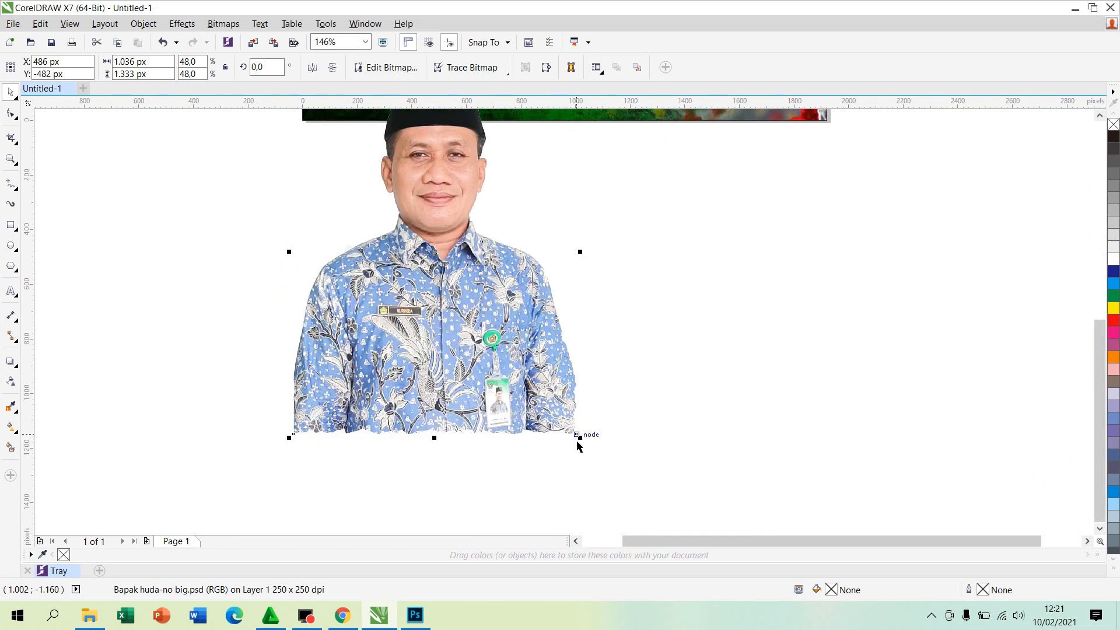
Scale the portrait of the man in the blue batik shirt down to about 731 × 940 px.
{"action": "left_click_drag", "start_coordinate": [587, 449], "coordinate": [504, 342]}
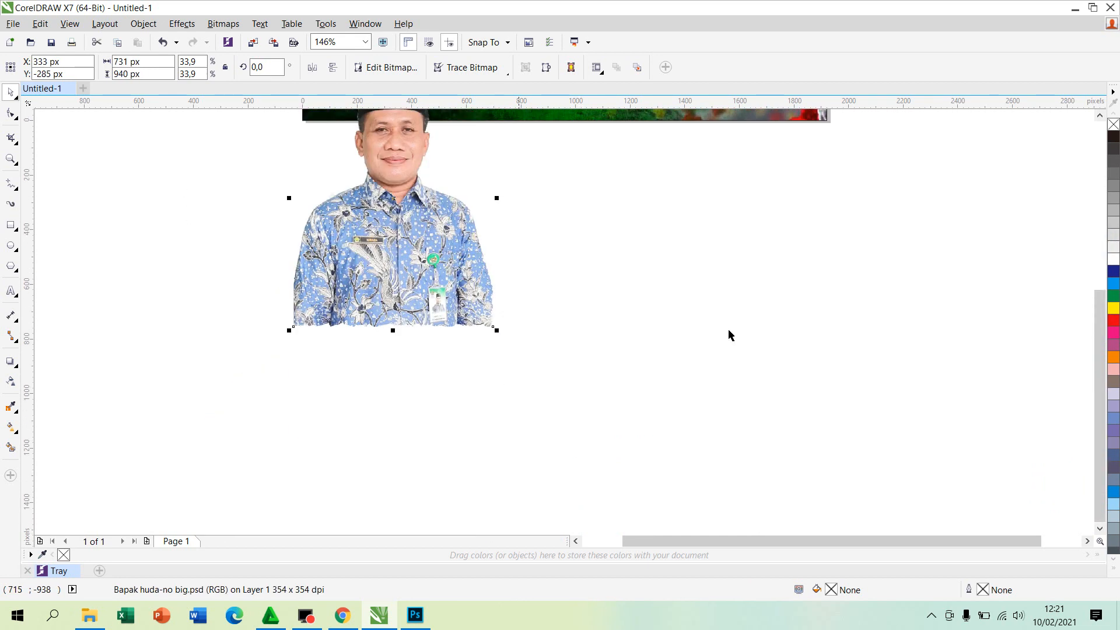
{"action": "left_click_drag", "start_coordinate": [1101, 331], "coordinate": [1102, 300]}
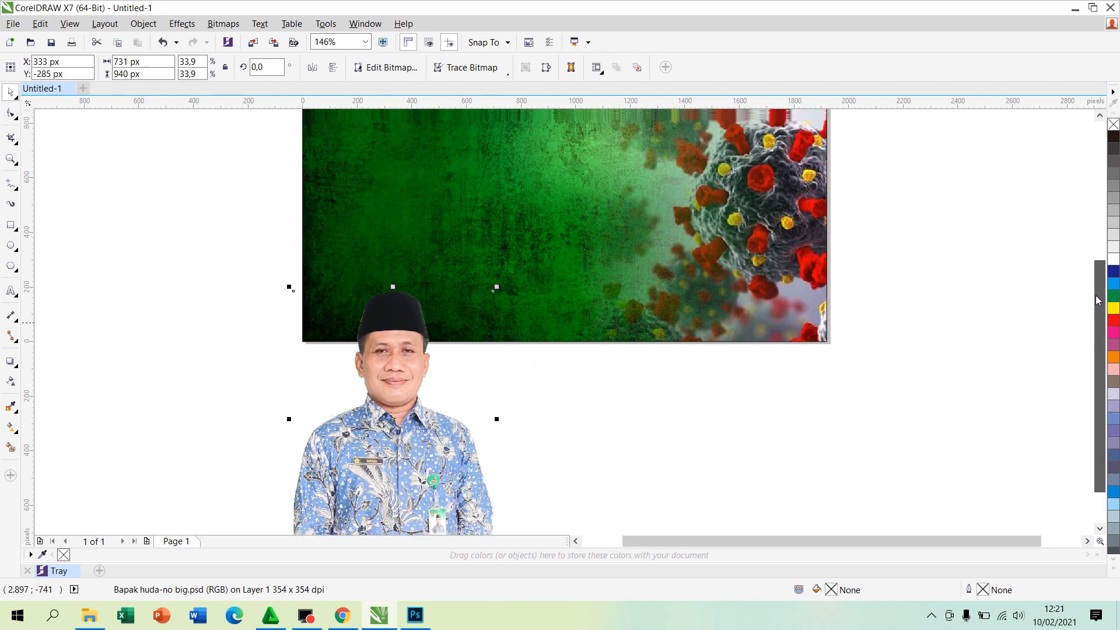
Import "kabid kanwil.png" from the VIDEO EDITABLE folder on drive D and scale it to about 2,284 × 3,290 px.
{"action": "left_click", "coordinate": [12, 24]}
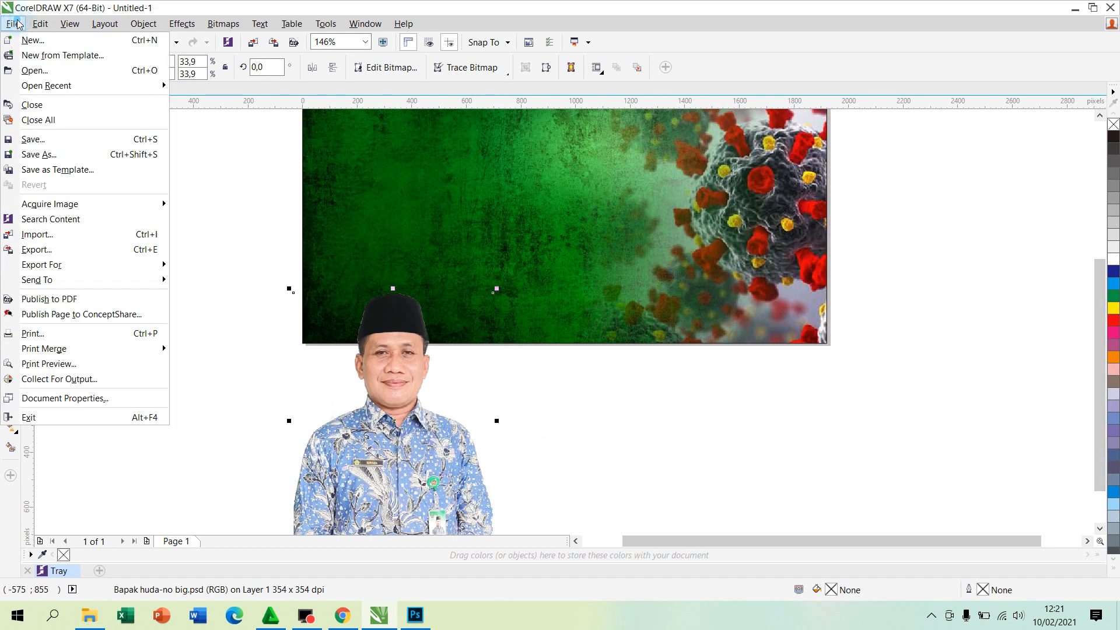
{"action": "left_click", "coordinate": [58, 239]}
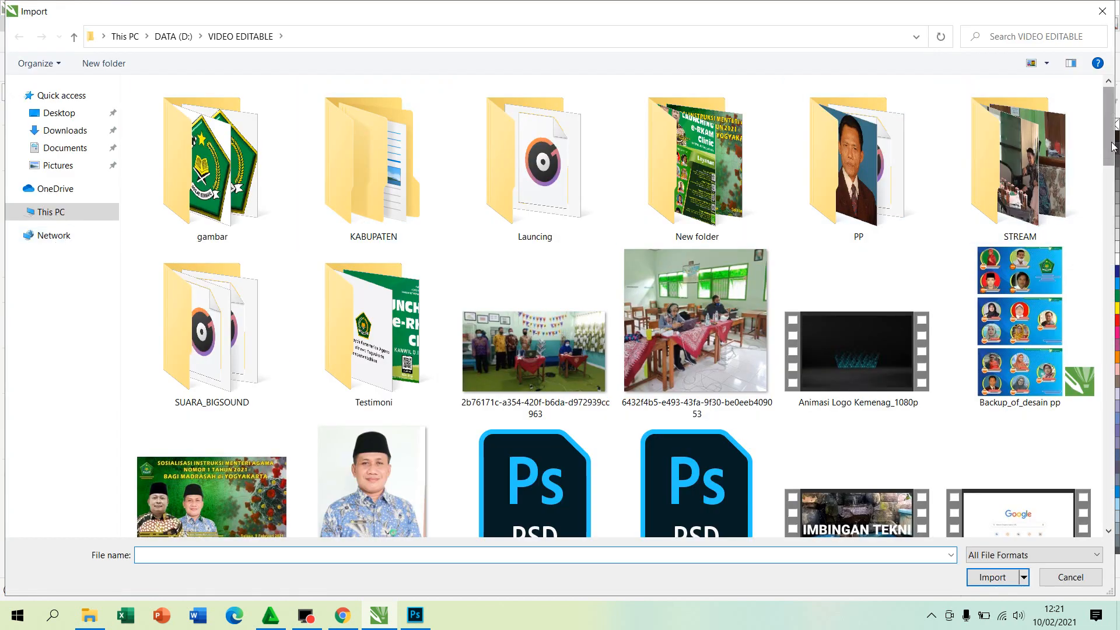
{"action": "scroll", "coordinate": [1099, 150], "scroll_direction": "down", "scroll_amount": 10}
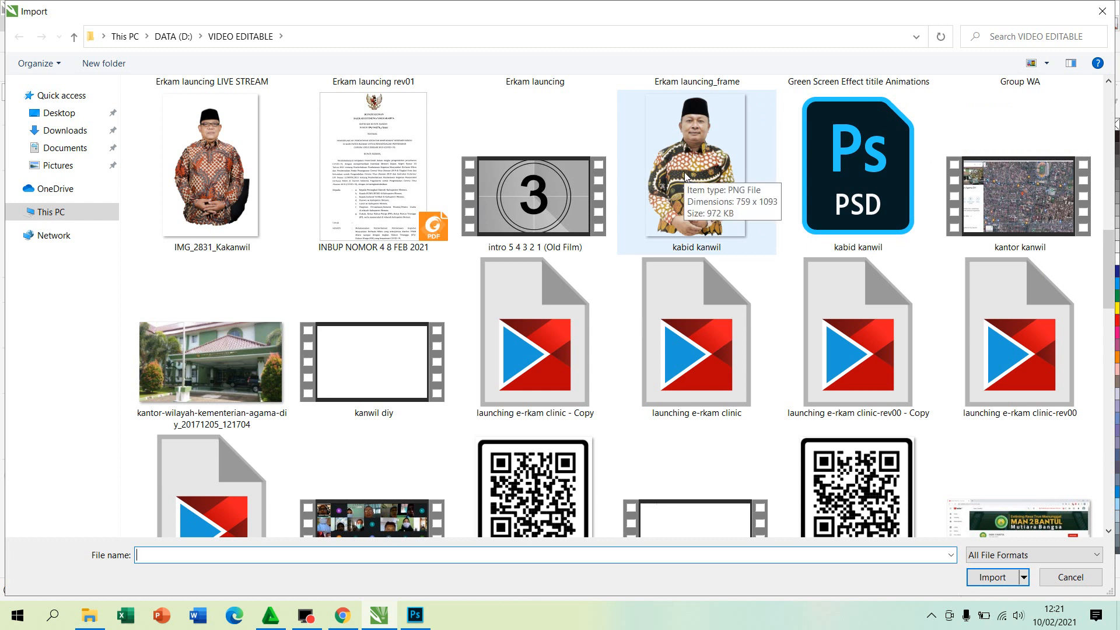
{"action": "double_click", "coordinate": [685, 177]}
{"action": "left_click", "coordinate": [101, 215]}
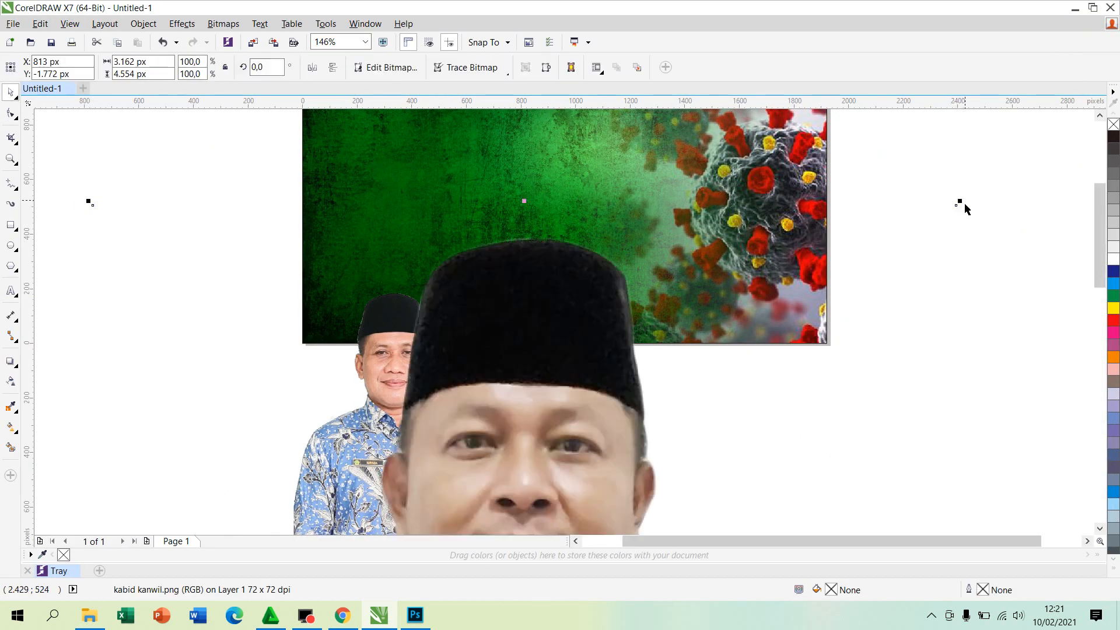
{"action": "left_click_drag", "start_coordinate": [960, 201], "coordinate": [723, 384]}
Move the blue-shirt portrait off the page to the empty area on its left, centred near X -616, Y 589 px.
{"action": "left_click_drag", "start_coordinate": [413, 466], "coordinate": [376, 199]}
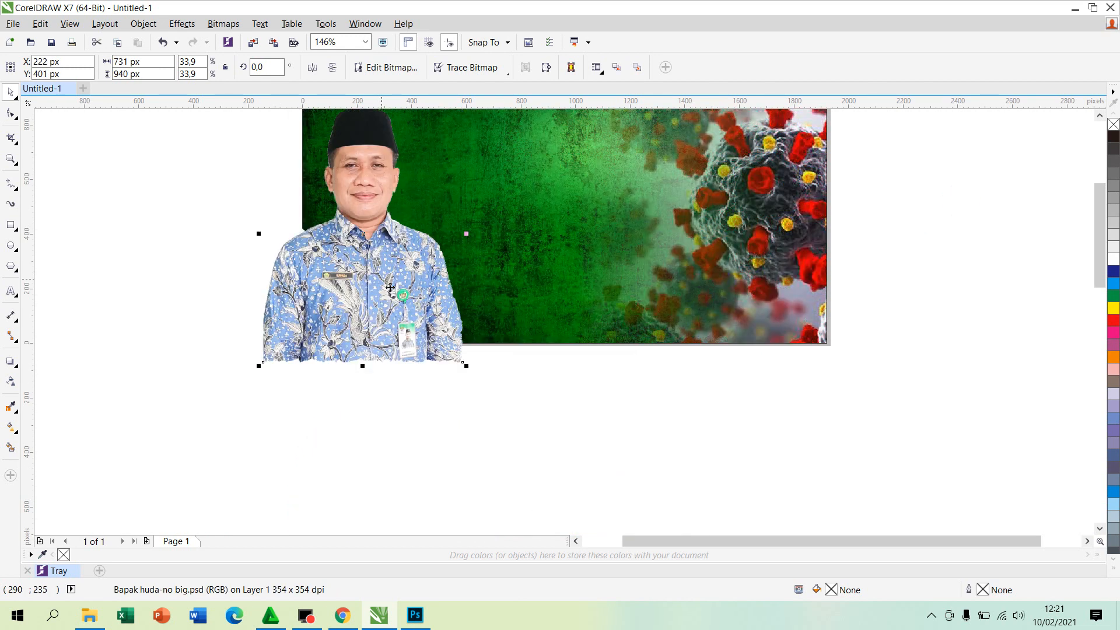
{"action": "left_click", "coordinate": [1100, 117]}
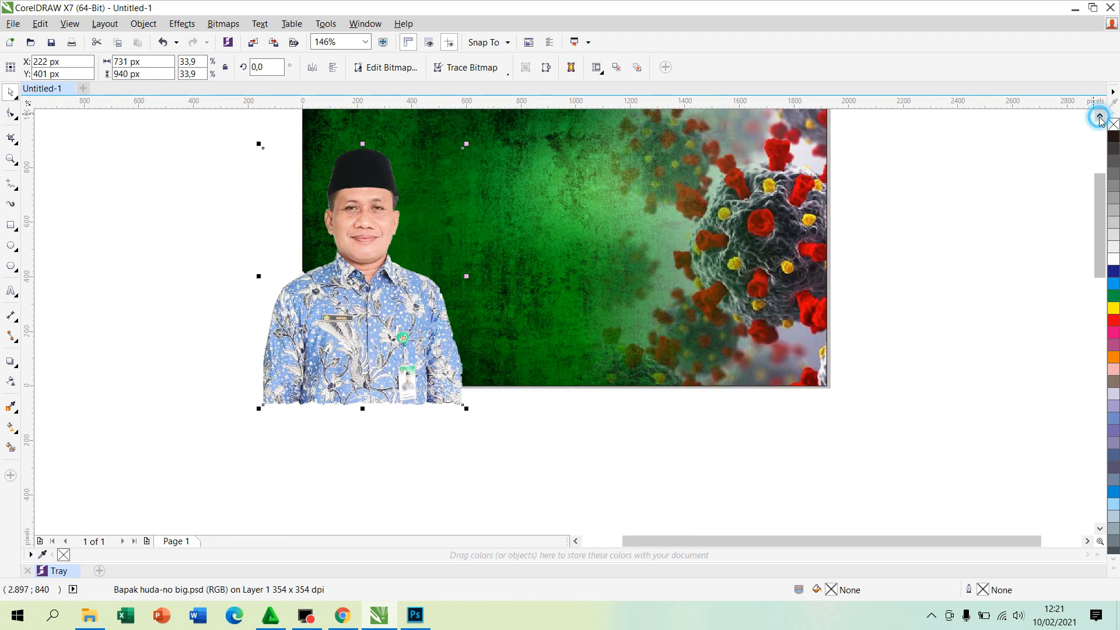
{"action": "left_click_drag", "start_coordinate": [339, 411], "coordinate": [163, 387]}
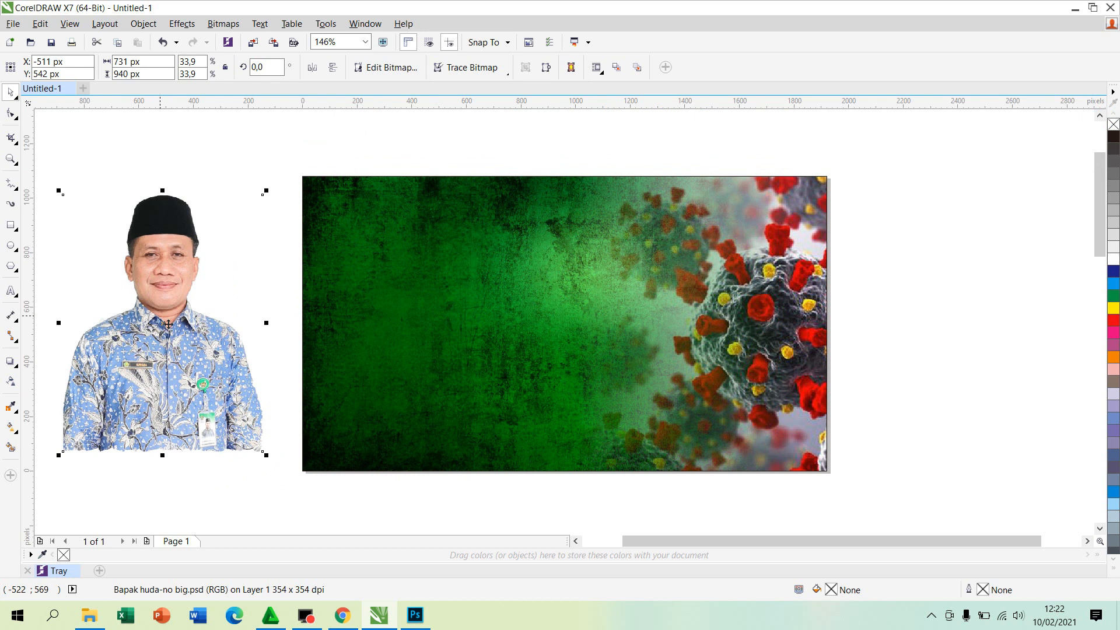
{"action": "left_click_drag", "start_coordinate": [188, 378], "coordinate": [152, 385]}
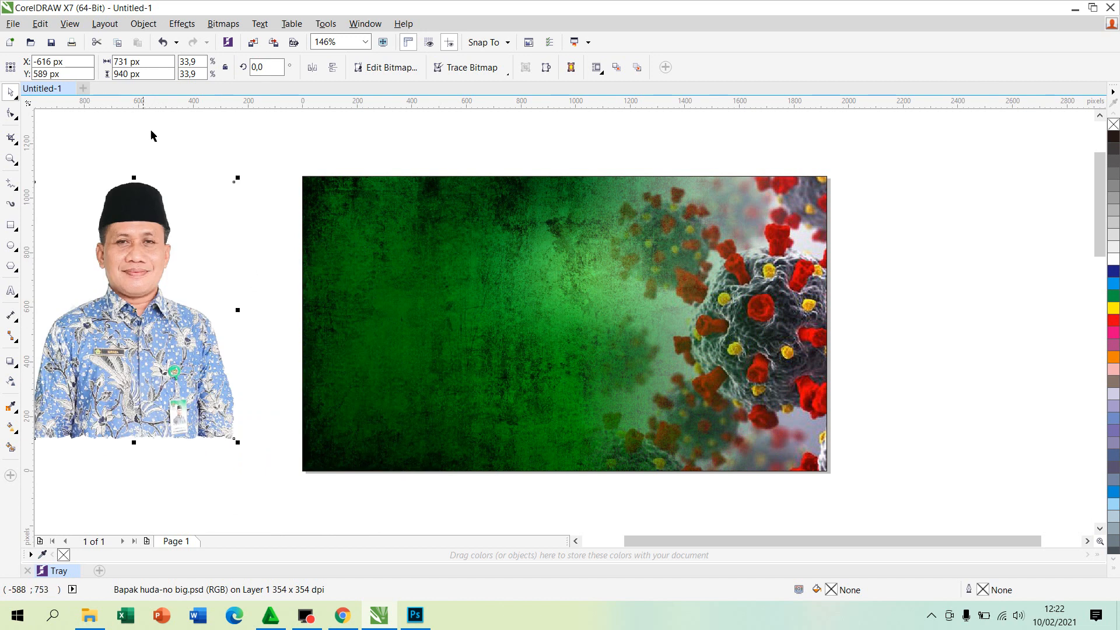
PowerClip the blue-shirt portrait inside the green coronavirus background frame.
{"action": "left_click", "coordinate": [155, 25]}
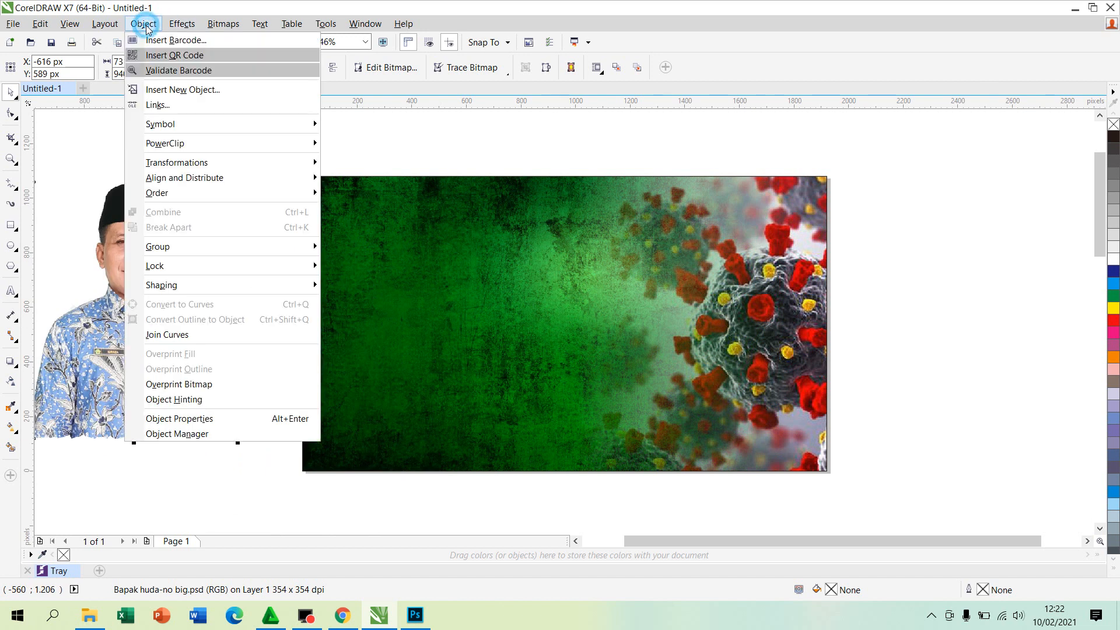
{"action": "mouse_move", "coordinate": [181, 144]}
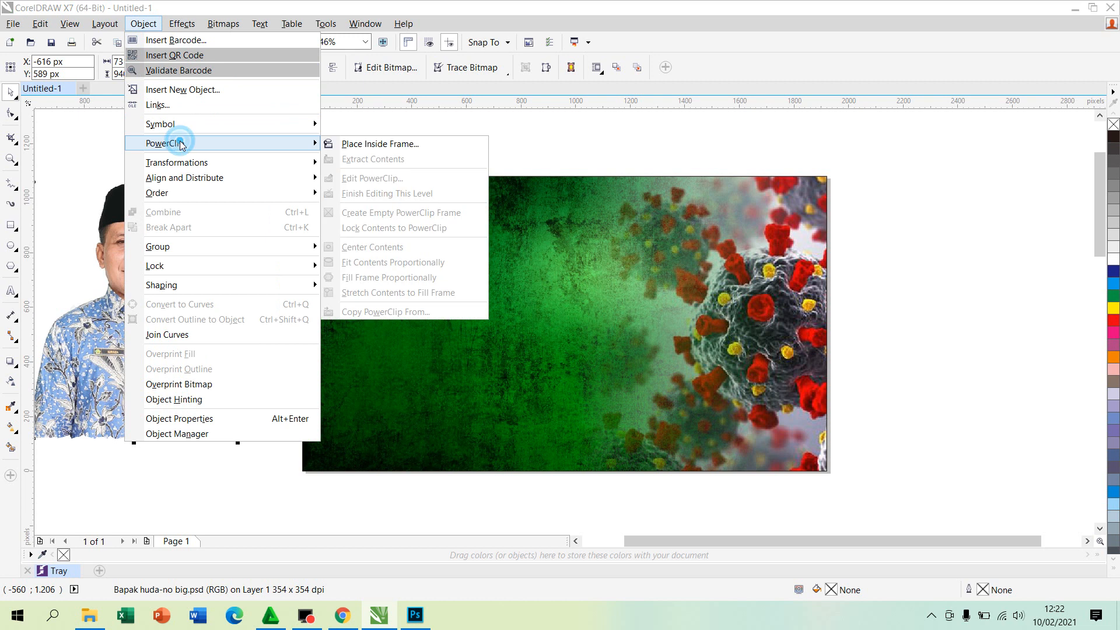
{"action": "left_click", "coordinate": [359, 144]}
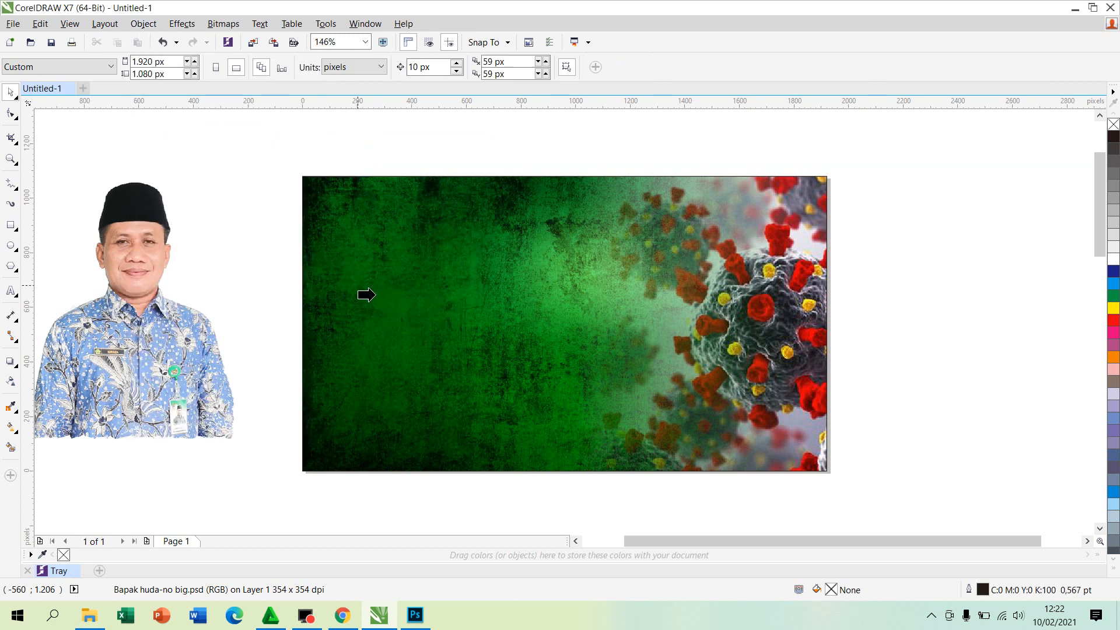
{"action": "left_click", "coordinate": [367, 295]}
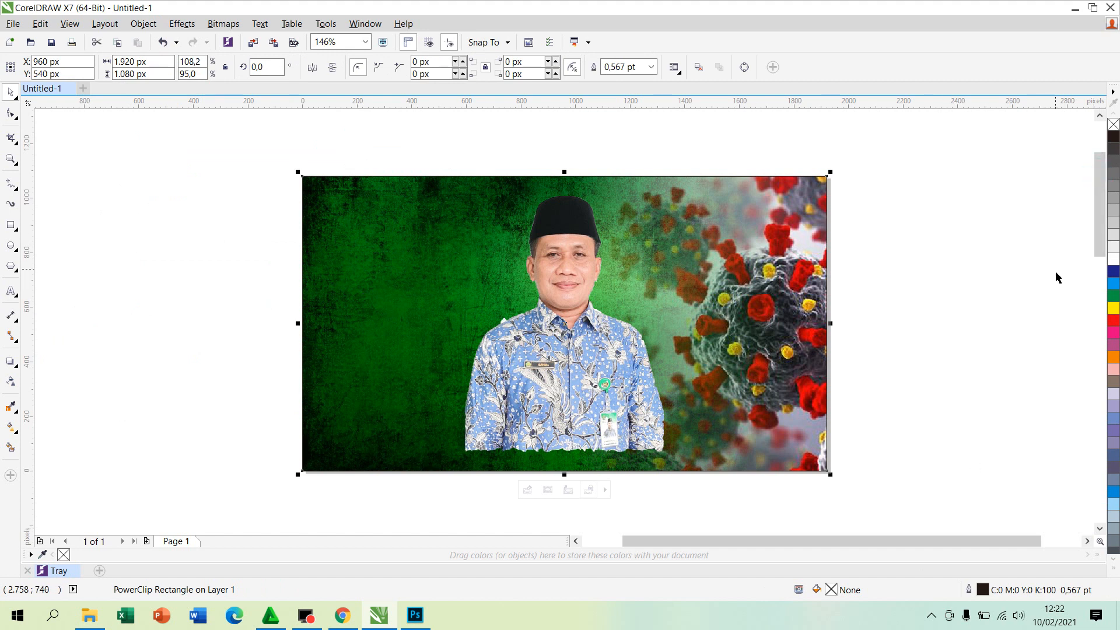
Scale the "kabid kanwil" portrait below the page down to about 840 × 1,209 px.
{"action": "left_click_drag", "start_coordinate": [1100, 242], "coordinate": [1099, 369]}
{"action": "left_click_drag", "start_coordinate": [367, 376], "coordinate": [484, 323]}
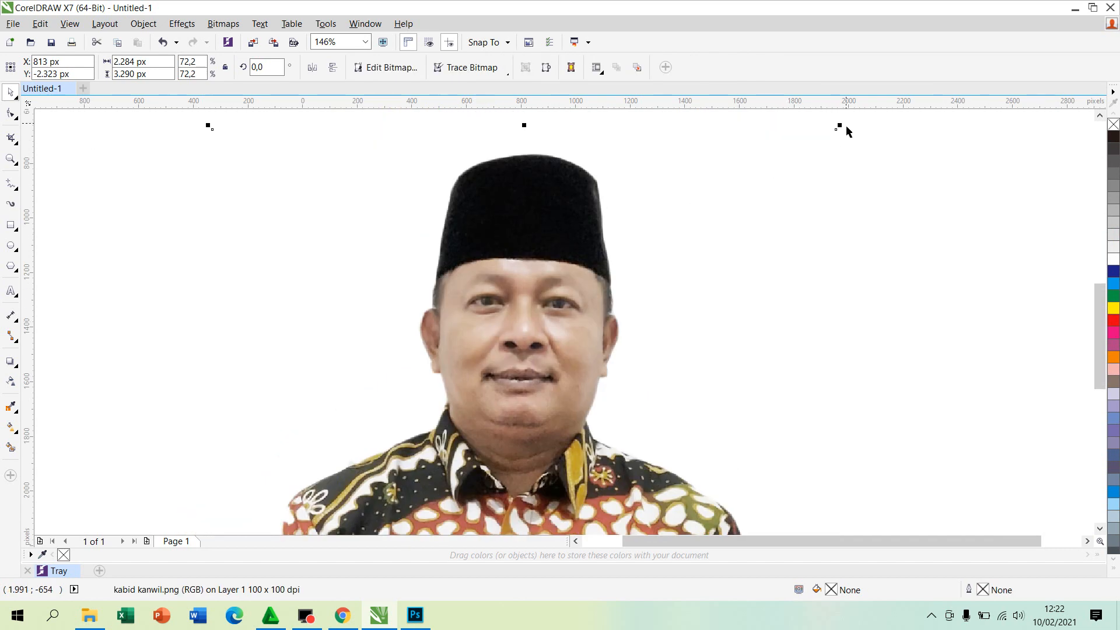
{"action": "left_click_drag", "start_coordinate": [842, 130], "coordinate": [726, 175]}
{"action": "left_click_drag", "start_coordinate": [549, 413], "coordinate": [613, 290]}
{"action": "left_click_drag", "start_coordinate": [785, 175], "coordinate": [609, 321]}
{"action": "left_click_drag", "start_coordinate": [455, 471], "coordinate": [711, 191]}
{"action": "left_click_drag", "start_coordinate": [875, 127], "coordinate": [776, 257]}
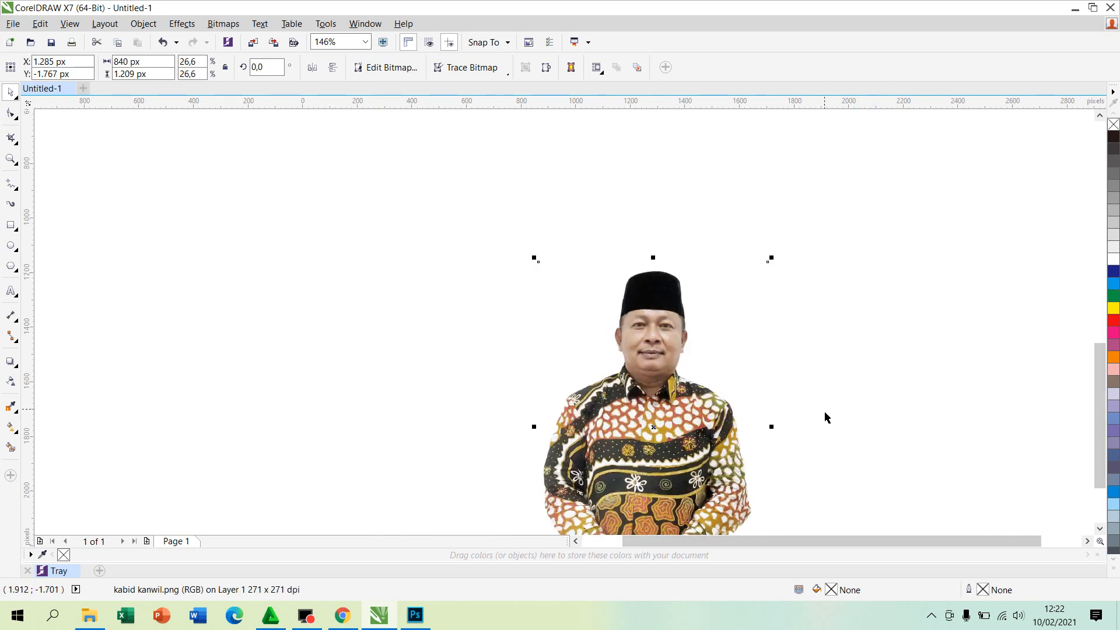
Move the "kabid kanwil" portrait up beside the page's left edge, centred near X -502, Y 680 px.
{"action": "left_click_drag", "start_coordinate": [696, 446], "coordinate": [525, 181]}
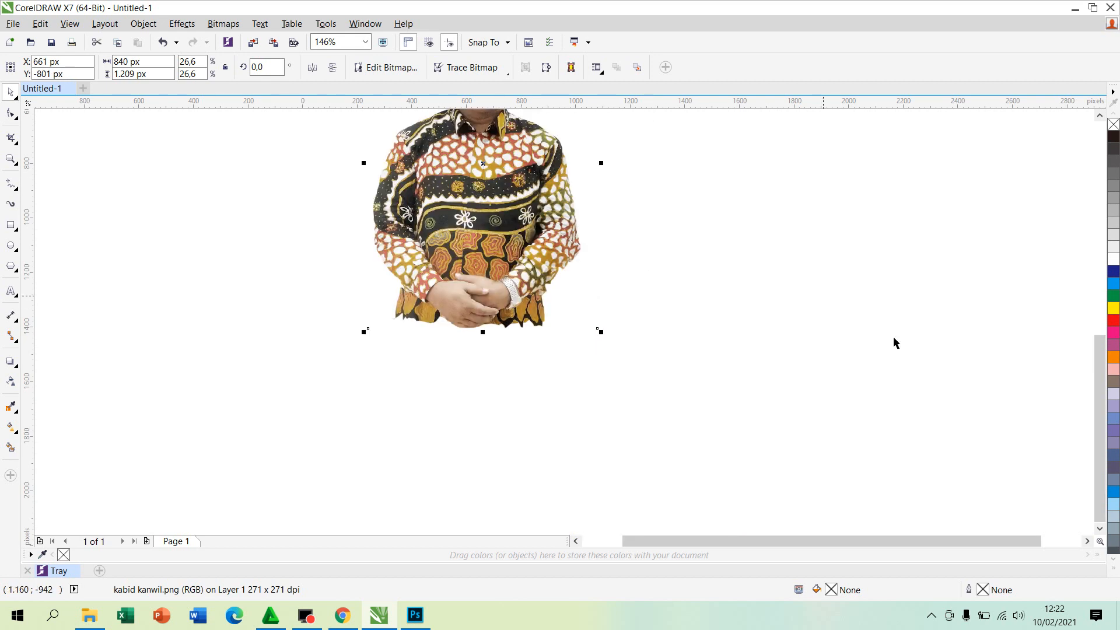
{"action": "left_click_drag", "start_coordinate": [1099, 376], "coordinate": [1100, 314]}
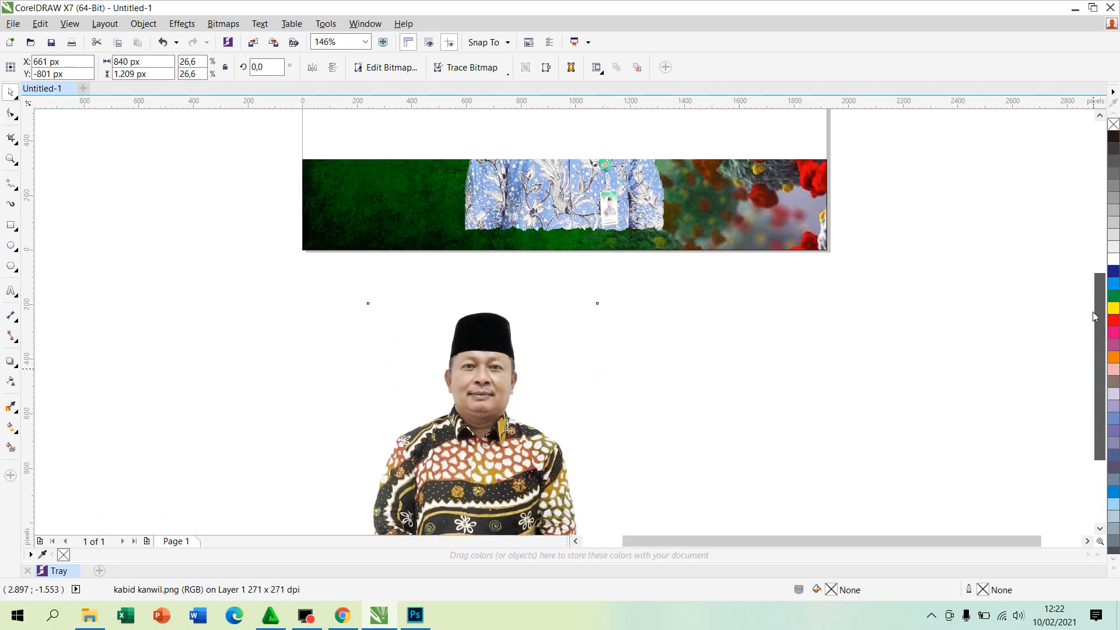
{"action": "left_click_drag", "start_coordinate": [497, 450], "coordinate": [191, 257]}
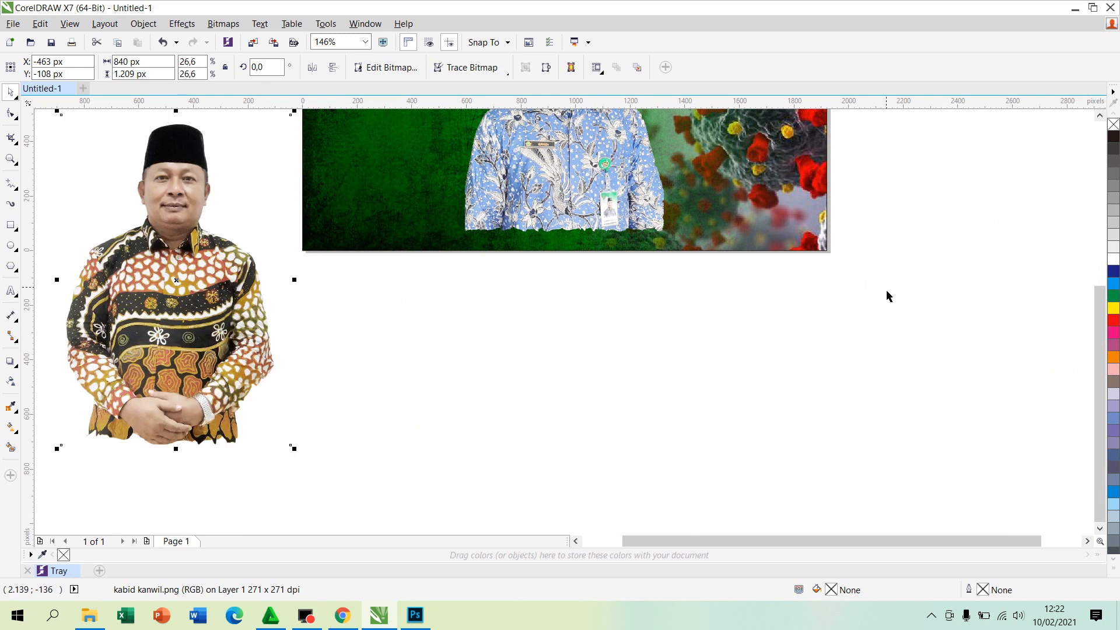
{"action": "left_click_drag", "start_coordinate": [1102, 336], "coordinate": [1101, 236]}
{"action": "left_click_drag", "start_coordinate": [160, 448], "coordinate": [163, 241]}
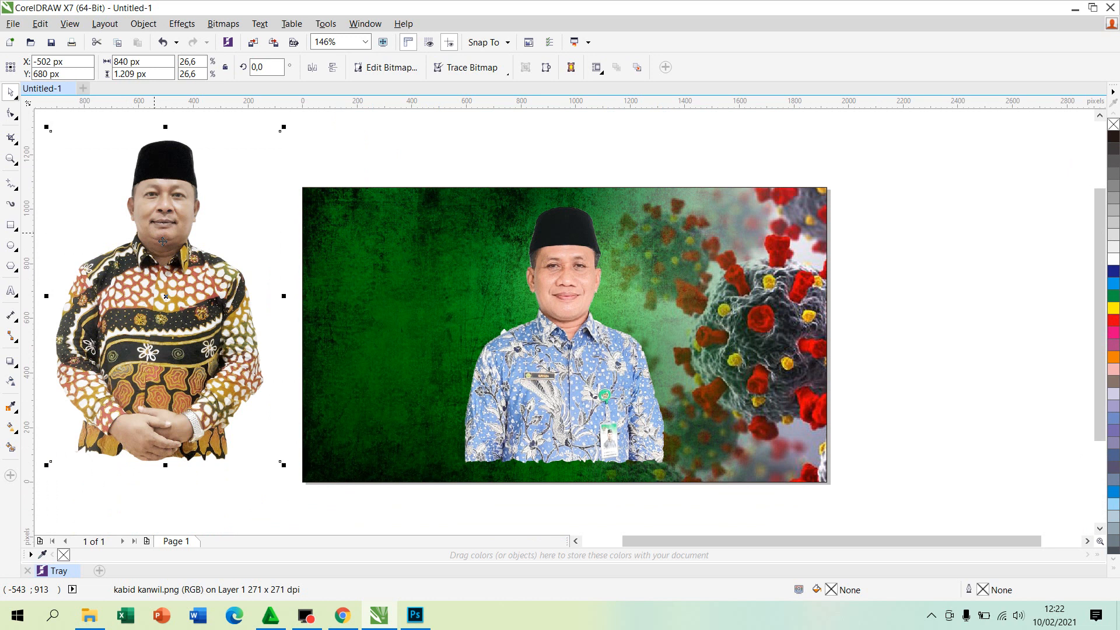
PowerClip the "kabid kanwil" portrait inside the green coronavirus background frame.
{"action": "left_click", "coordinate": [182, 220]}
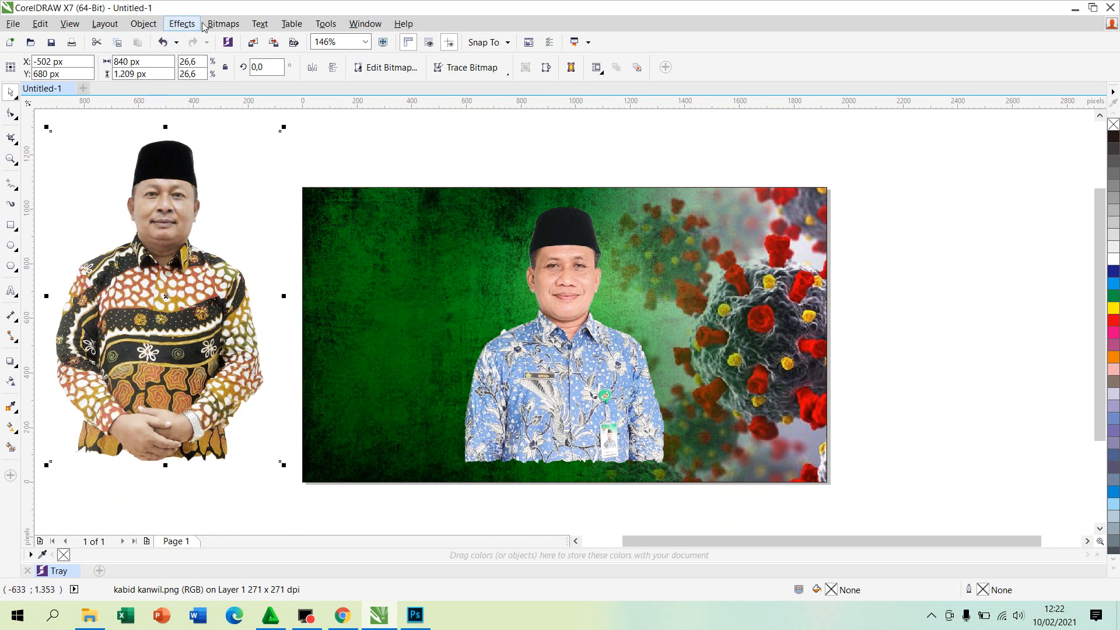
{"action": "left_click", "coordinate": [144, 24]}
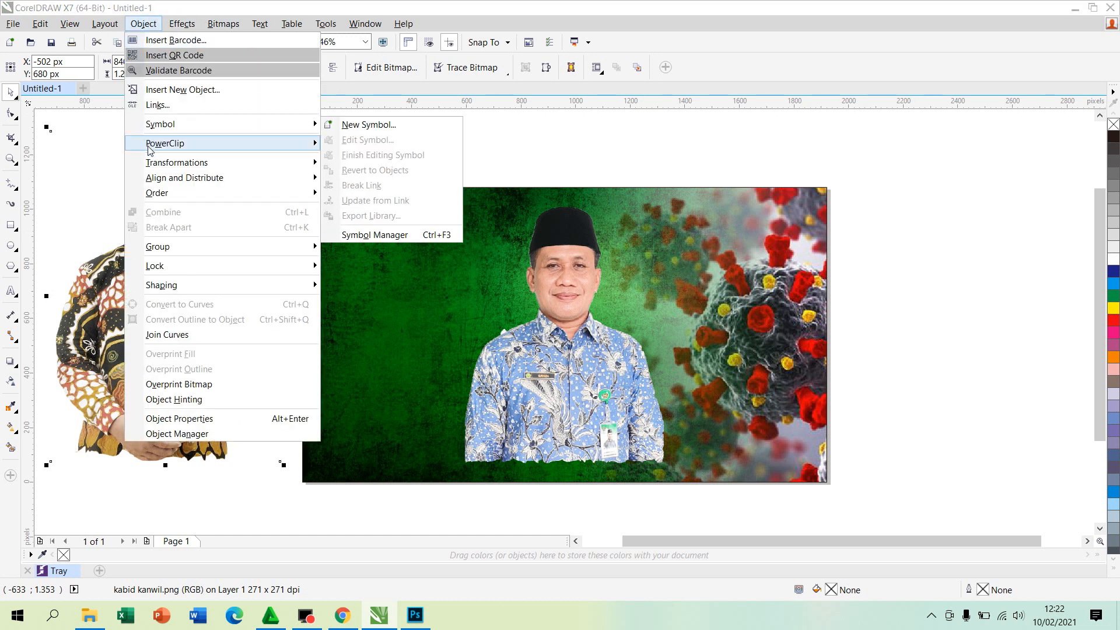
{"action": "mouse_move", "coordinate": [150, 151]}
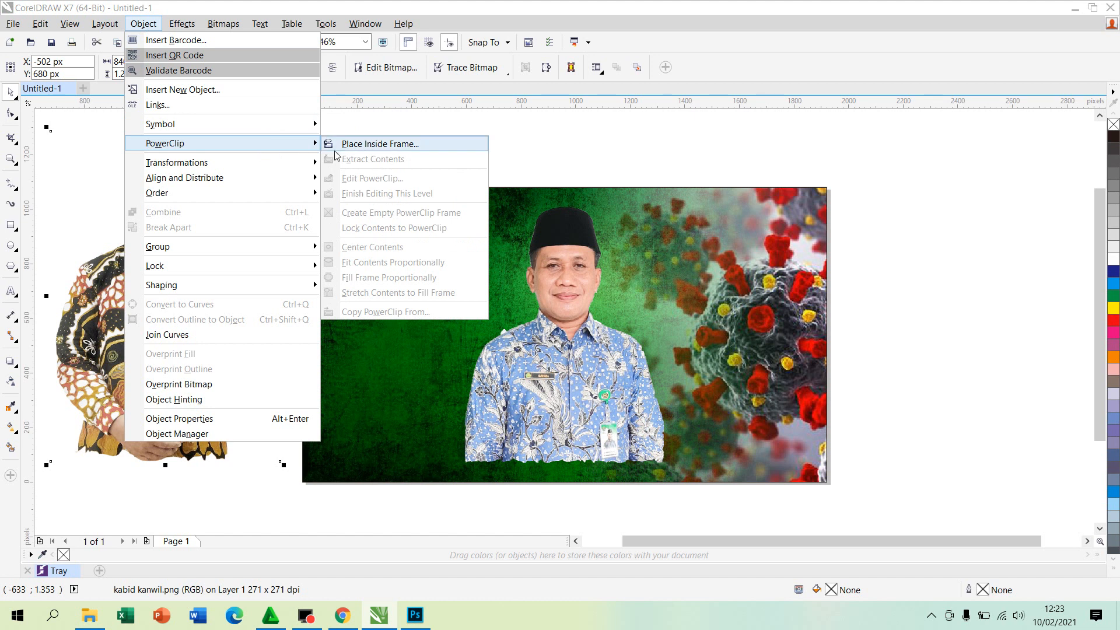
{"action": "left_click", "coordinate": [351, 146]}
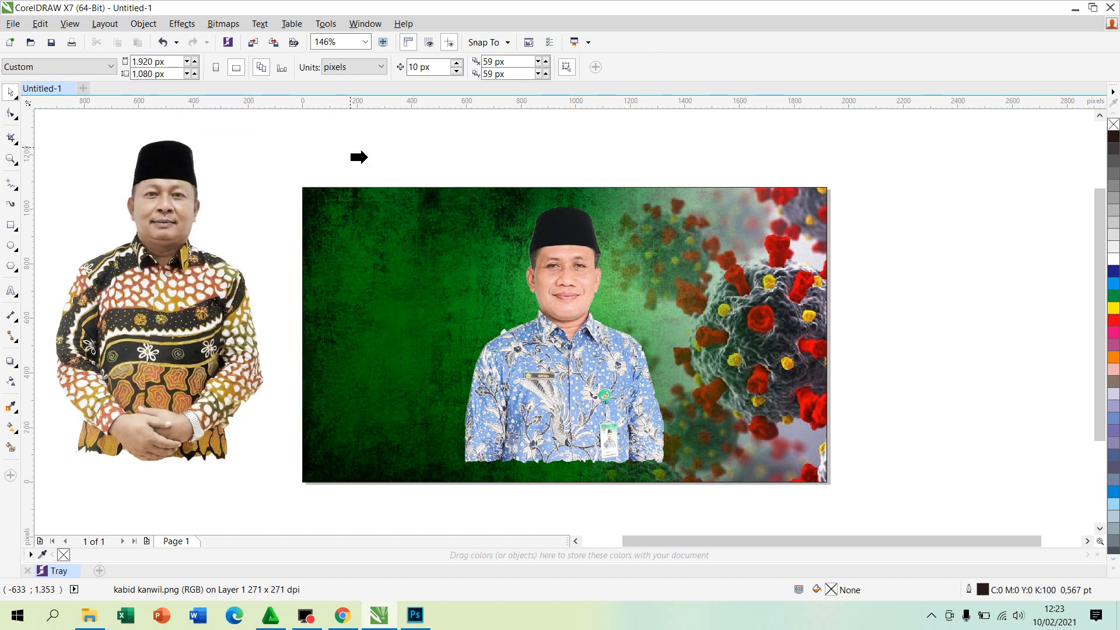
{"action": "left_click", "coordinate": [343, 280]}
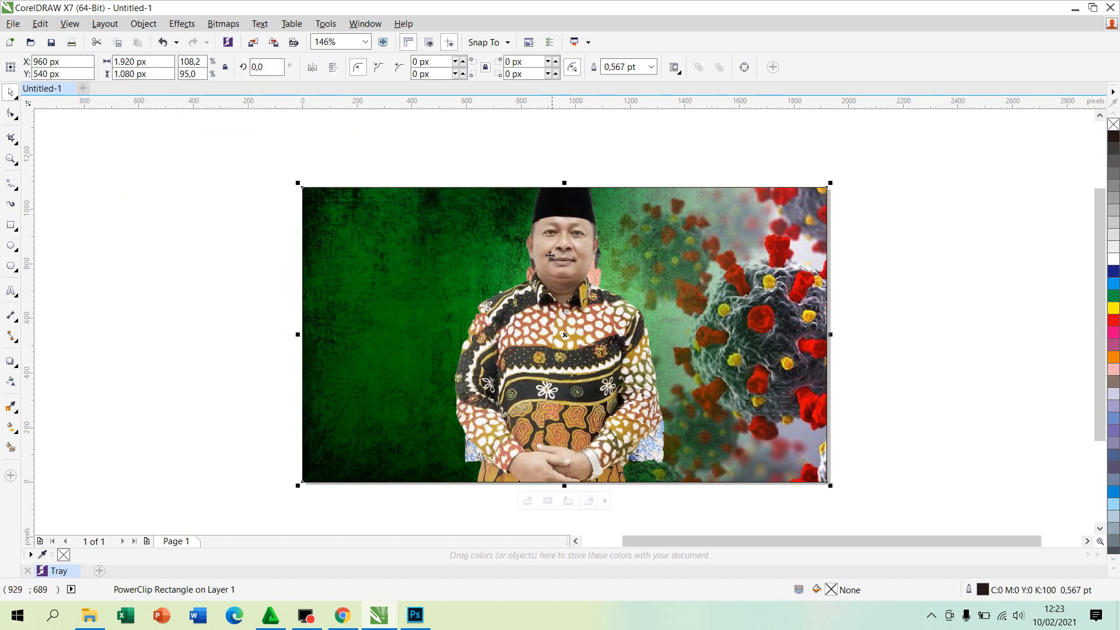
Edit the PowerClip contents, moving the "kabid kanwil" portrait to about X 199, Y 429 px and the blue-shirt portrait down and left beside it.
{"action": "right_click", "coordinate": [549, 295]}
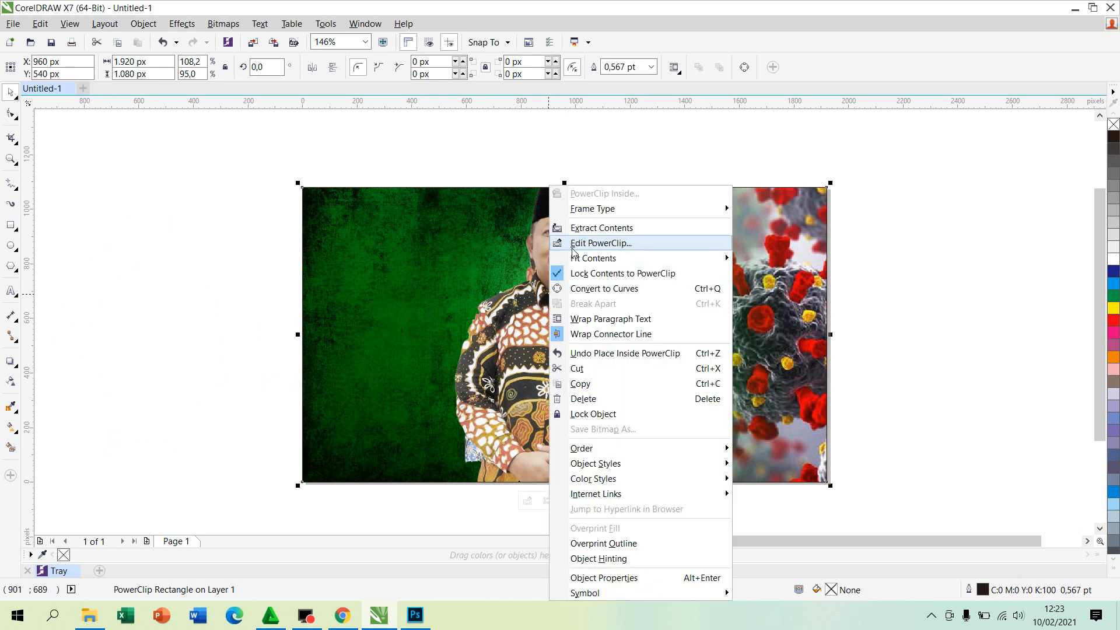
{"action": "left_click", "coordinate": [595, 243]}
{"action": "left_click", "coordinate": [558, 299]}
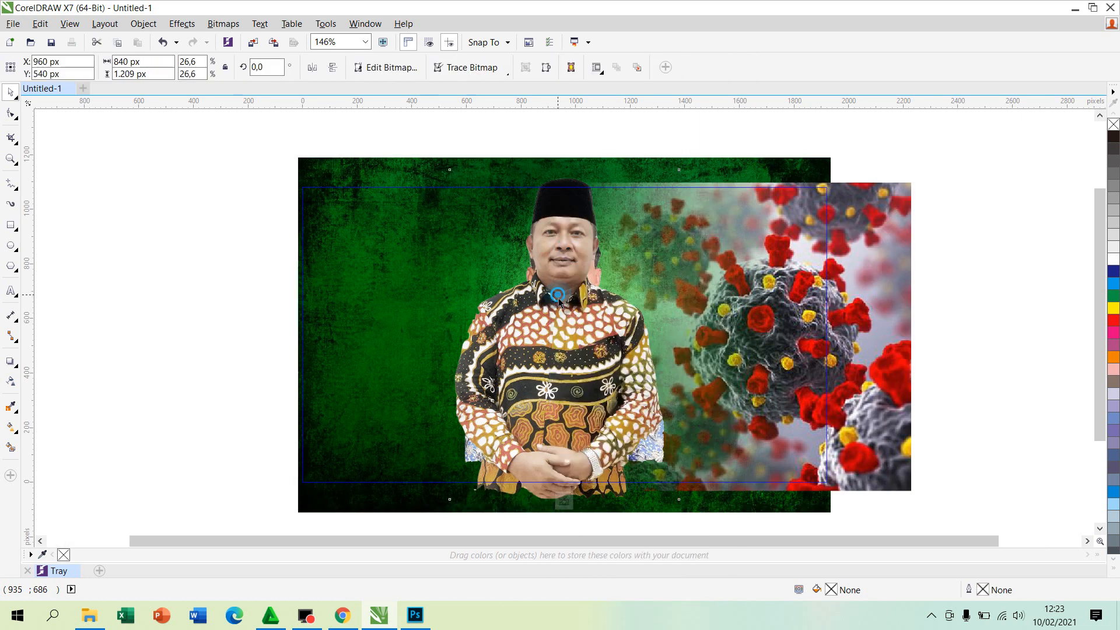
{"action": "left_click_drag", "start_coordinate": [562, 311], "coordinate": [344, 346]}
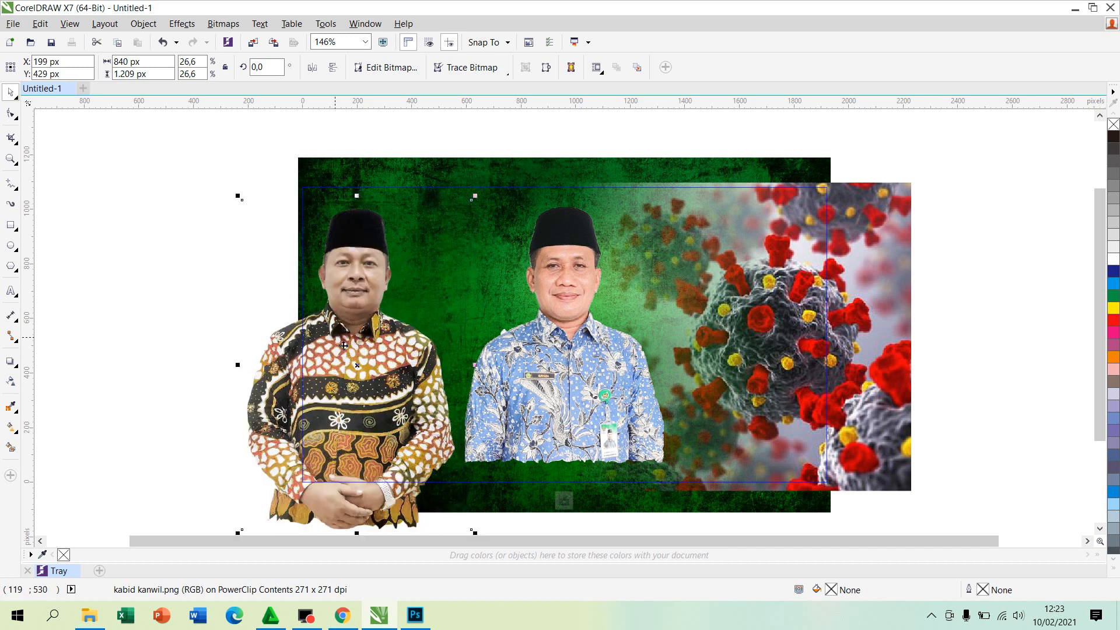
{"action": "left_click", "coordinate": [590, 344]}
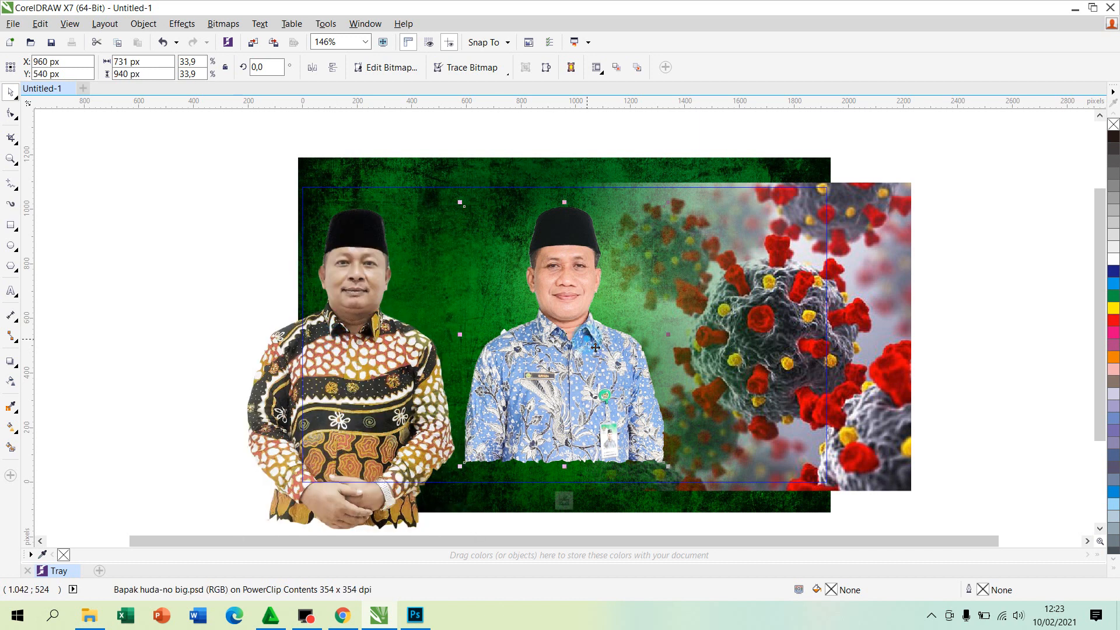
{"action": "left_click_drag", "start_coordinate": [567, 367], "coordinate": [526, 403]}
Scale the "kabid kanwil" portrait down to about 720 × 1,037 px and centre it near X 225, Y 345 px.
{"action": "left_click", "coordinate": [361, 356]}
{"action": "left_click_drag", "start_coordinate": [483, 206], "coordinate": [460, 238]}
{"action": "left_click_drag", "start_coordinate": [346, 323], "coordinate": [362, 314]}
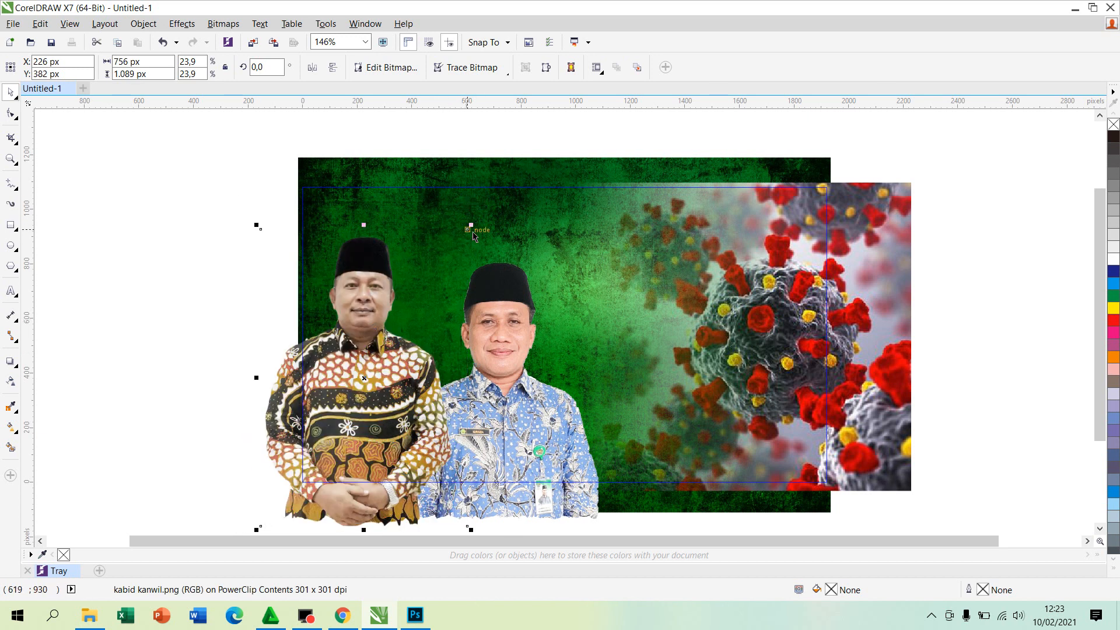
{"action": "left_click_drag", "start_coordinate": [471, 226], "coordinate": [461, 239]}
{"action": "left_click_drag", "start_coordinate": [368, 356], "coordinate": [374, 361]}
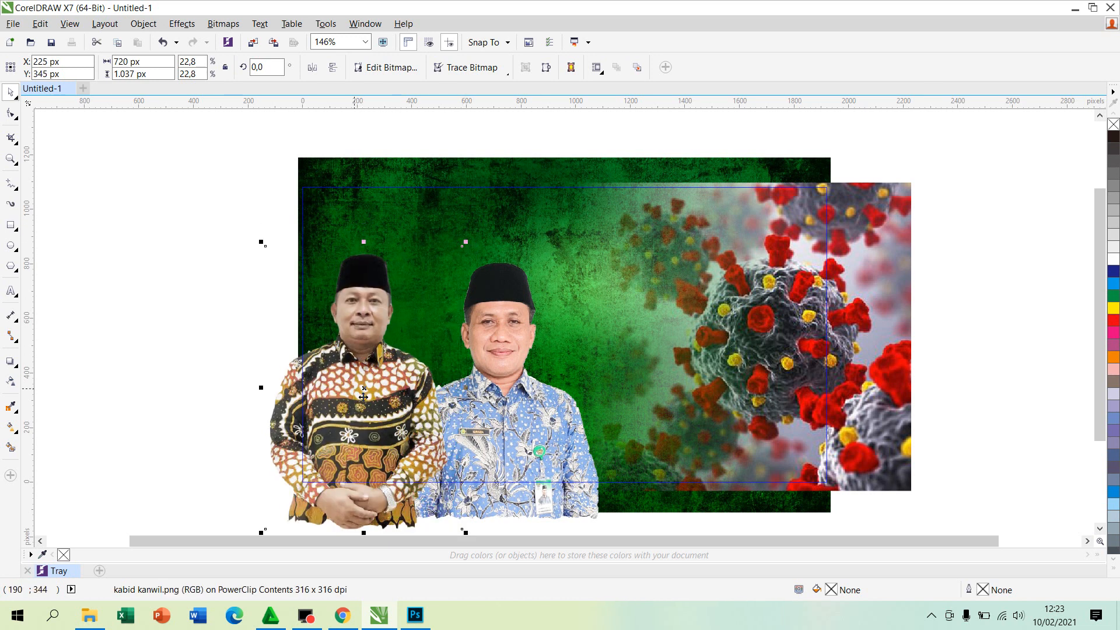
Enlarge the "kabid kanwil" portrait to about 857 × 1,234 px and lay it over the blue-shirt man to compare head sizes.
{"action": "left_click_drag", "start_coordinate": [514, 229], "coordinate": [500, 226]}
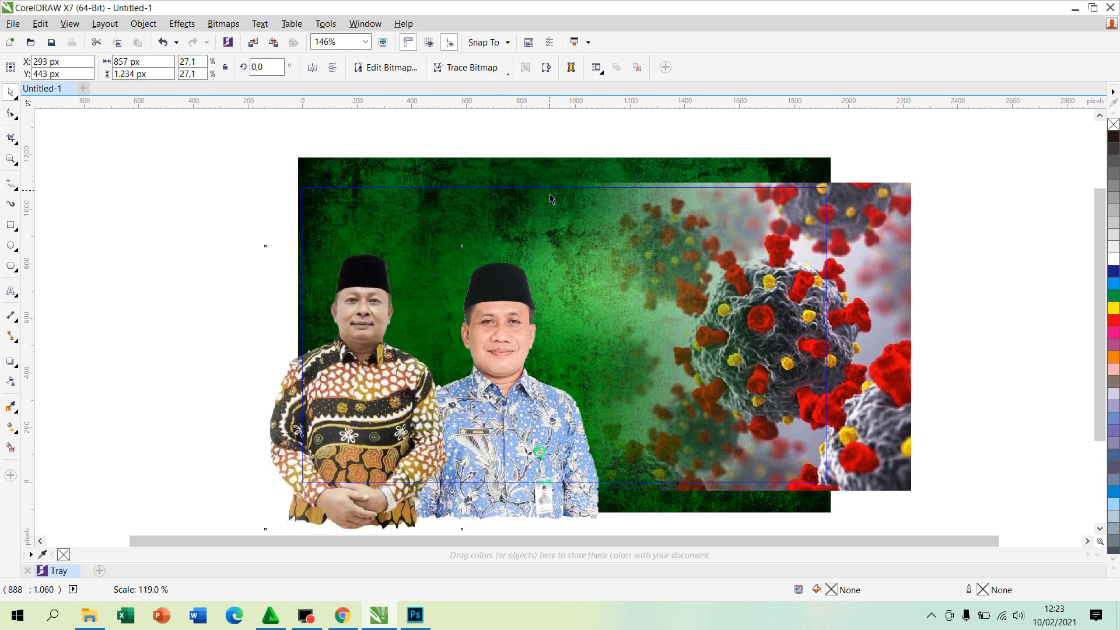
{"action": "left_click_drag", "start_coordinate": [385, 338], "coordinate": [474, 401]}
{"action": "left_click", "coordinate": [482, 402]}
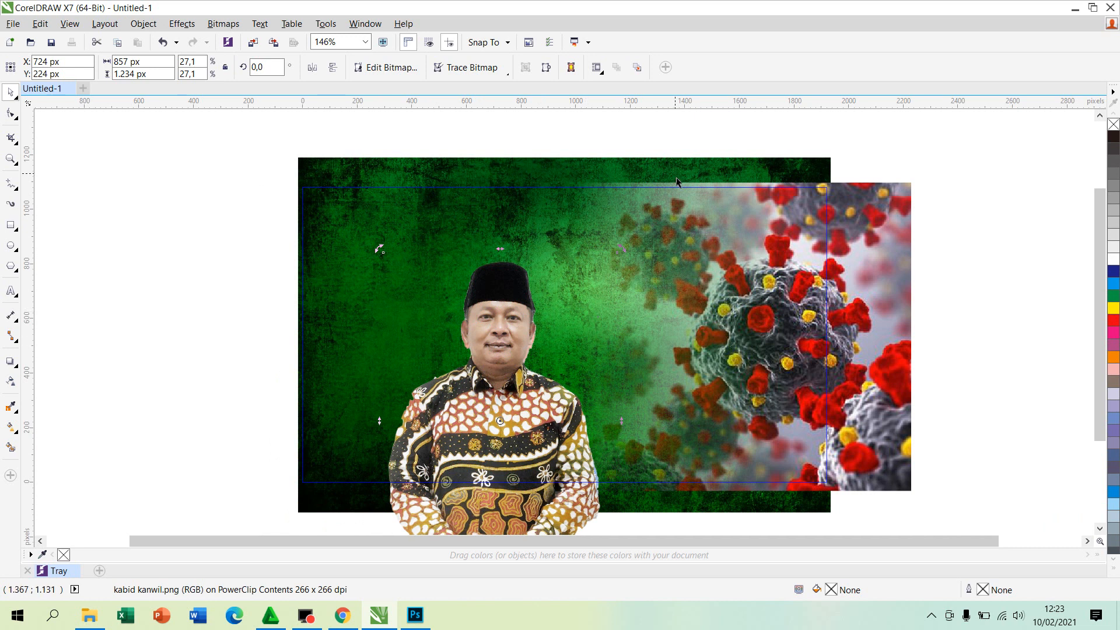
Enlarge the "kabid kanwil" portrait to about 911 × 1,313 px and move it back to the left, centred near X 298, Y 199 px.
{"action": "left_click", "coordinate": [502, 385]}
{"action": "left_click_drag", "start_coordinate": [621, 249], "coordinate": [643, 248]}
{"action": "left_click_drag", "start_coordinate": [506, 320], "coordinate": [506, 334]}
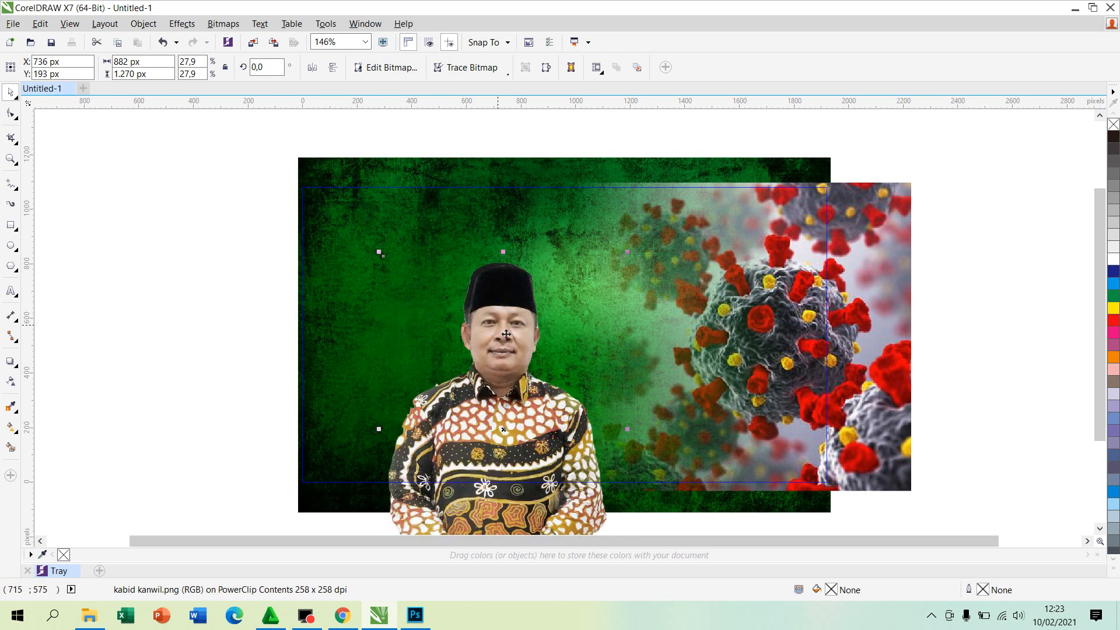
{"action": "left_click_drag", "start_coordinate": [629, 253], "coordinate": [642, 245]}
{"action": "left_click_drag", "start_coordinate": [482, 380], "coordinate": [380, 393]}
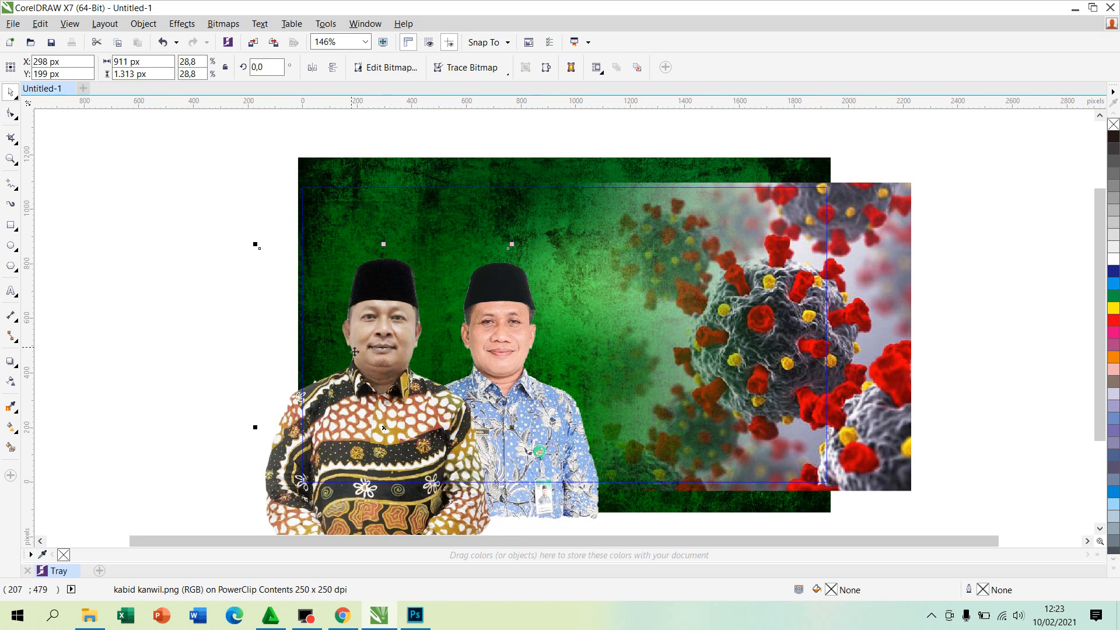
{"action": "left_click", "coordinate": [552, 418]}
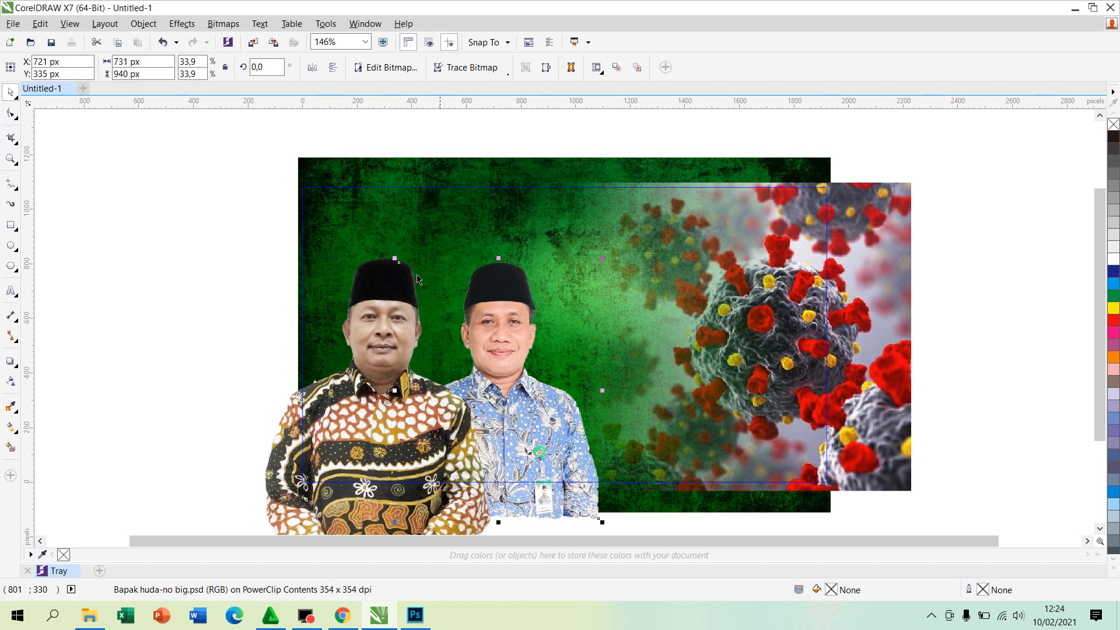
{"action": "left_click", "coordinate": [10, 91]}
{"action": "right_click", "coordinate": [507, 366]}
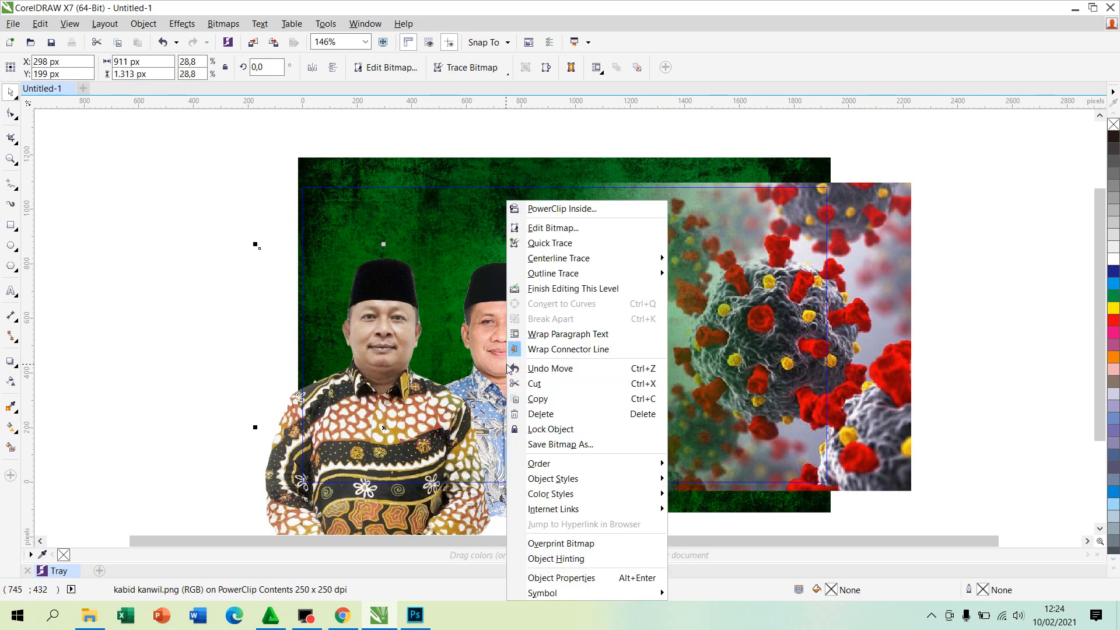
{"action": "left_click", "coordinate": [559, 465]}
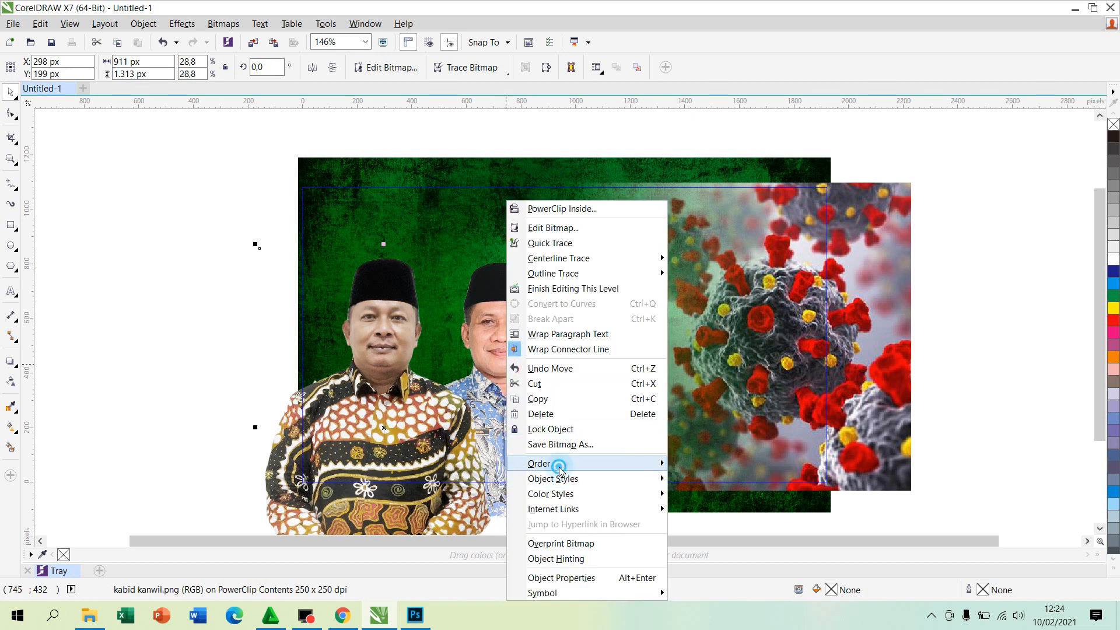
{"action": "left_click", "coordinate": [244, 342]}
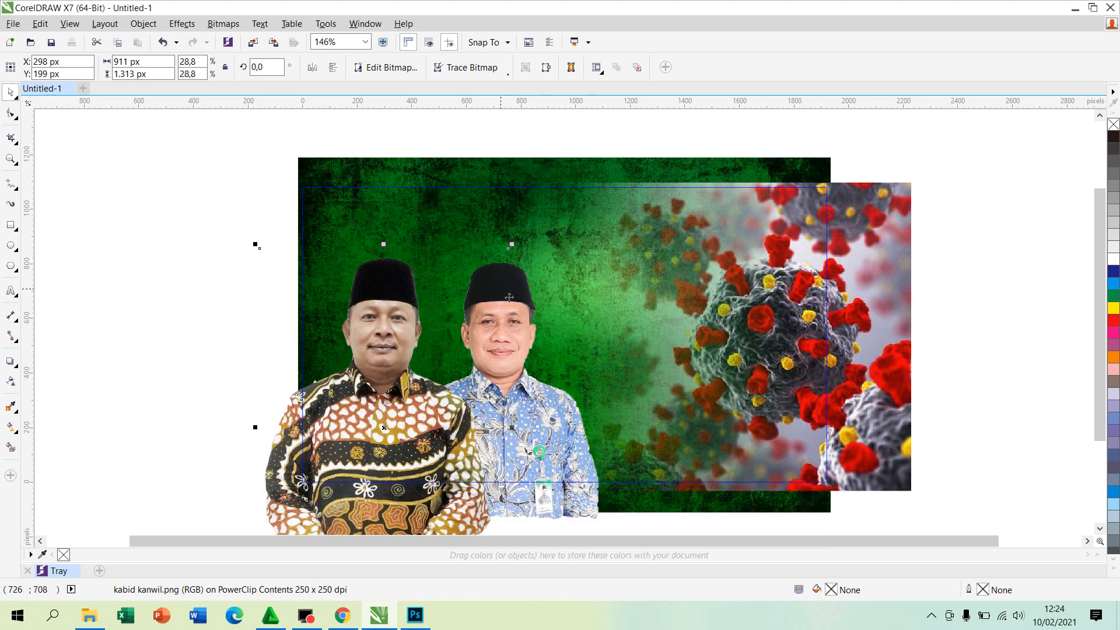
Bring the blue-shirt portrait to the front of the layer so it overlaps the "kabid kanwil" portrait.
{"action": "left_click", "coordinate": [521, 283]}
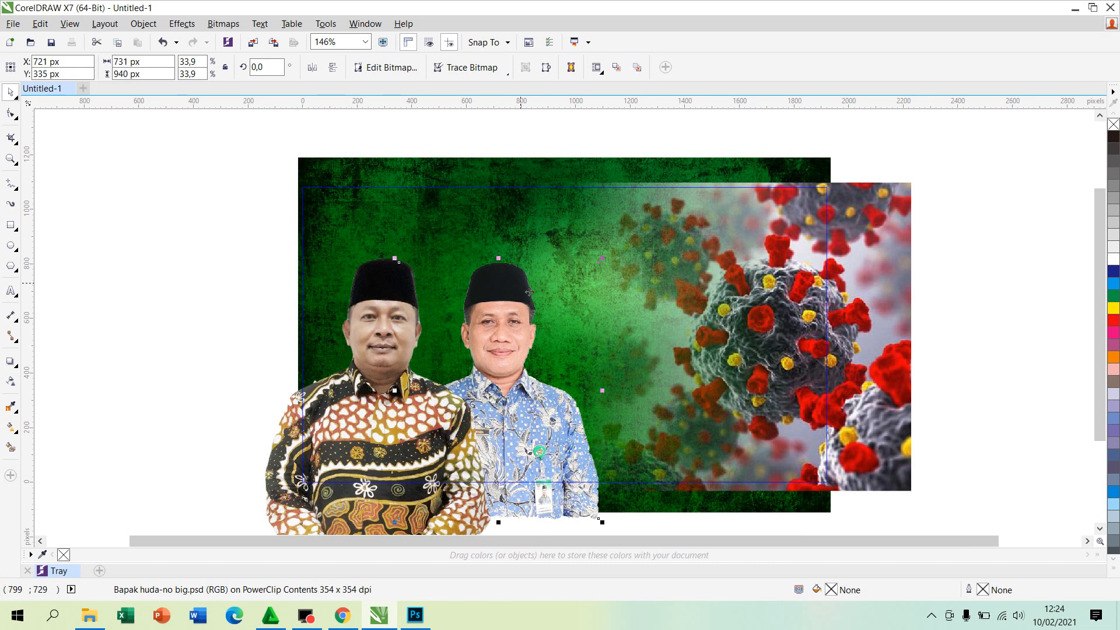
{"action": "right_click", "coordinate": [522, 285]}
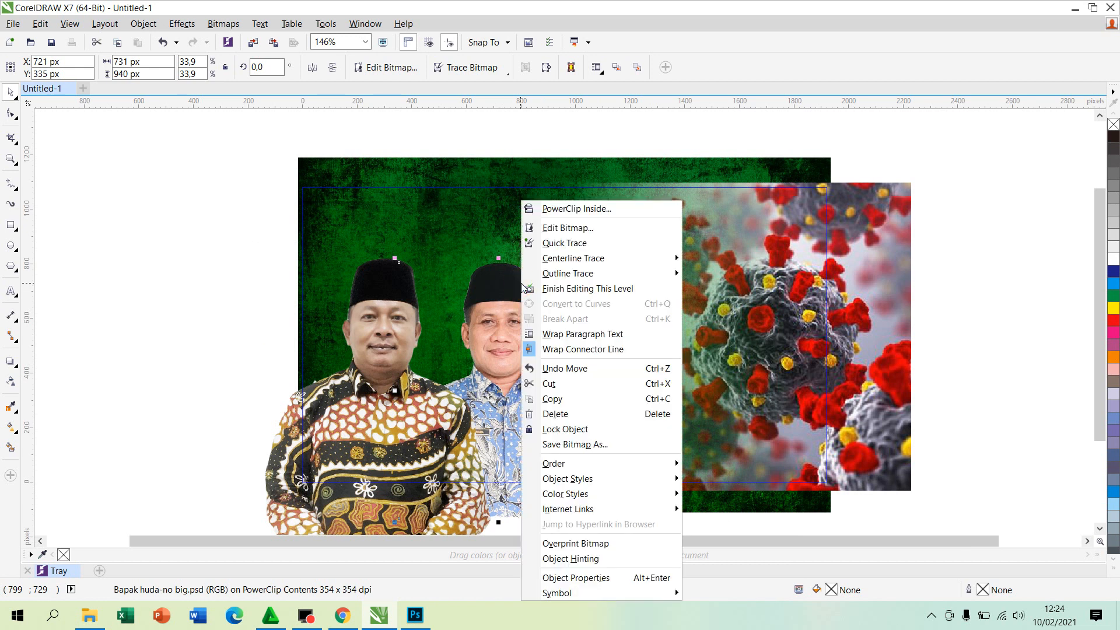
{"action": "mouse_move", "coordinate": [566, 465]}
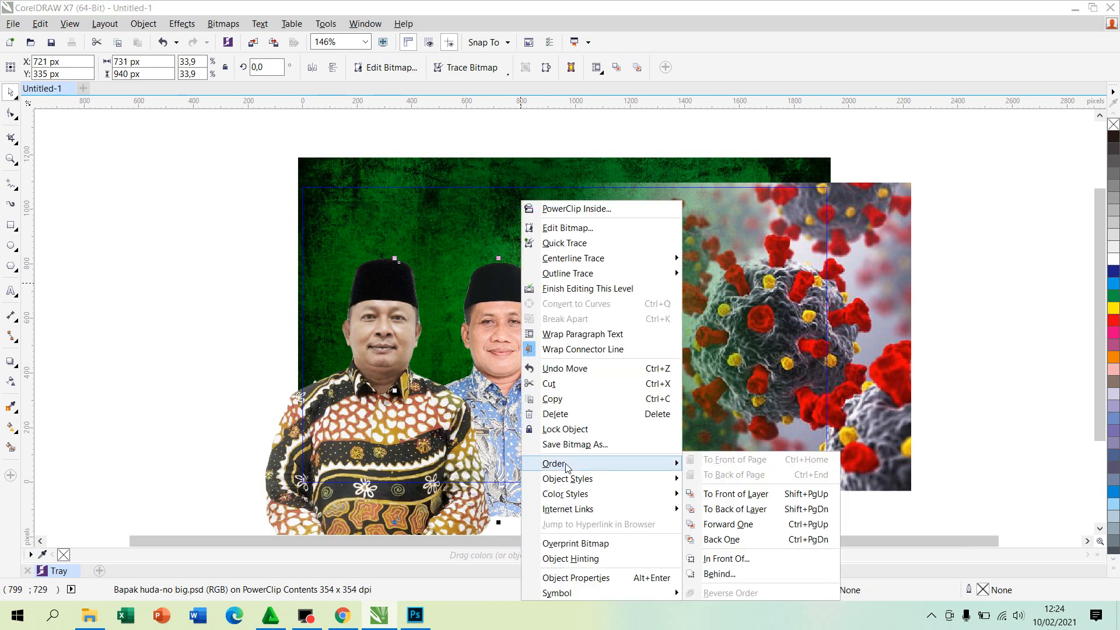
{"action": "left_click", "coordinate": [727, 495]}
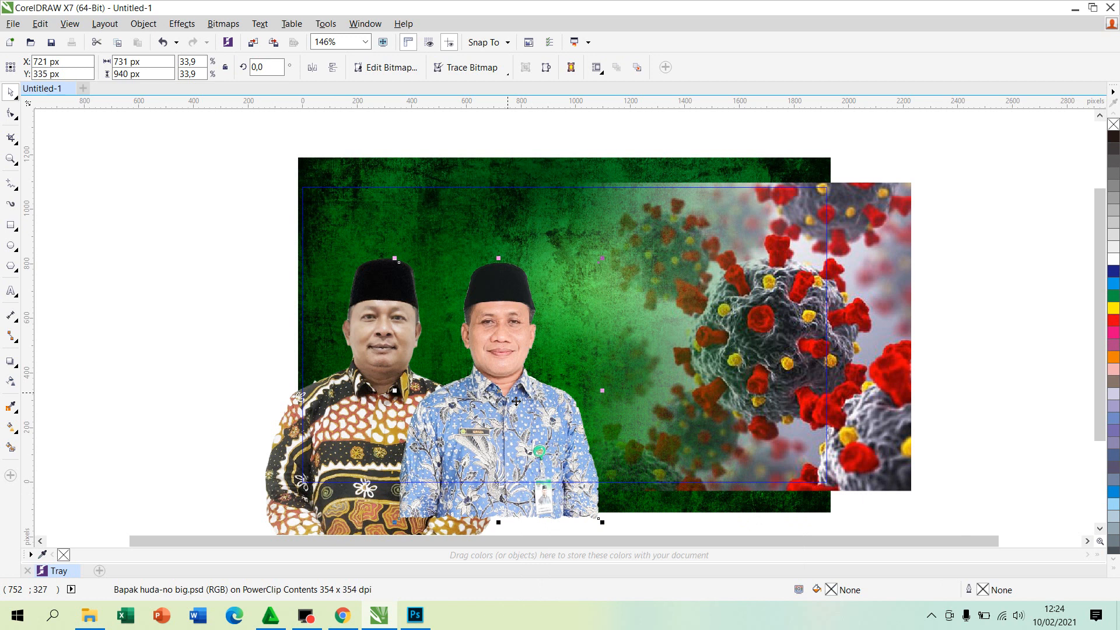
{"action": "left_click", "coordinate": [216, 244]}
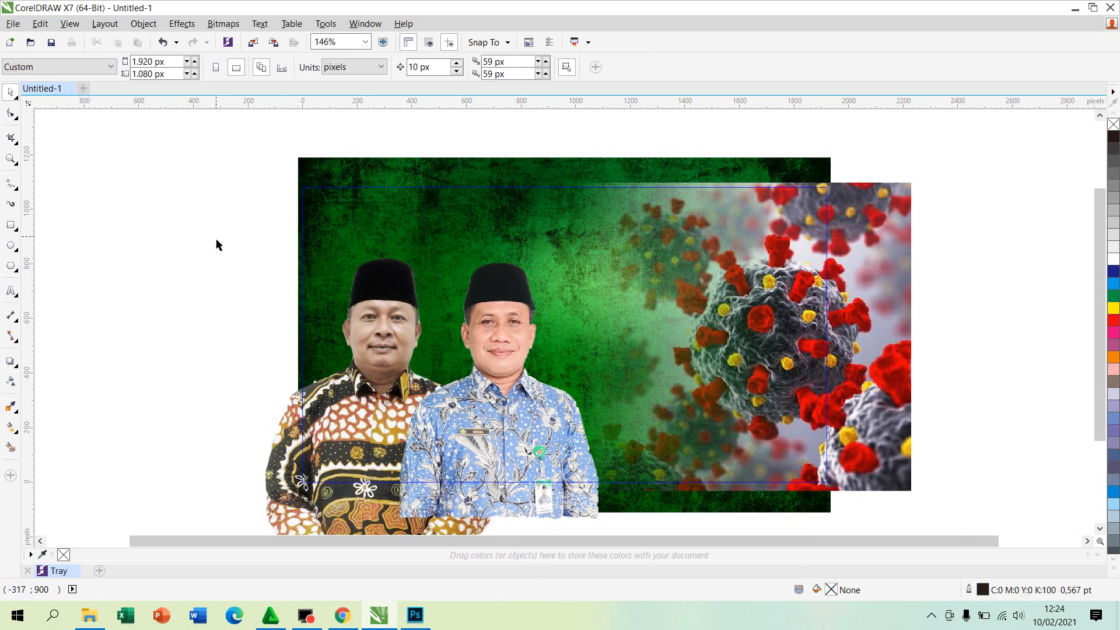
Finish editing the PowerClip contents, cropping the artwork to the 1,920 × 1,080 px rectangle, and deselect it.
{"action": "left_click", "coordinate": [392, 310]}
{"action": "left_click", "coordinate": [133, 208]}
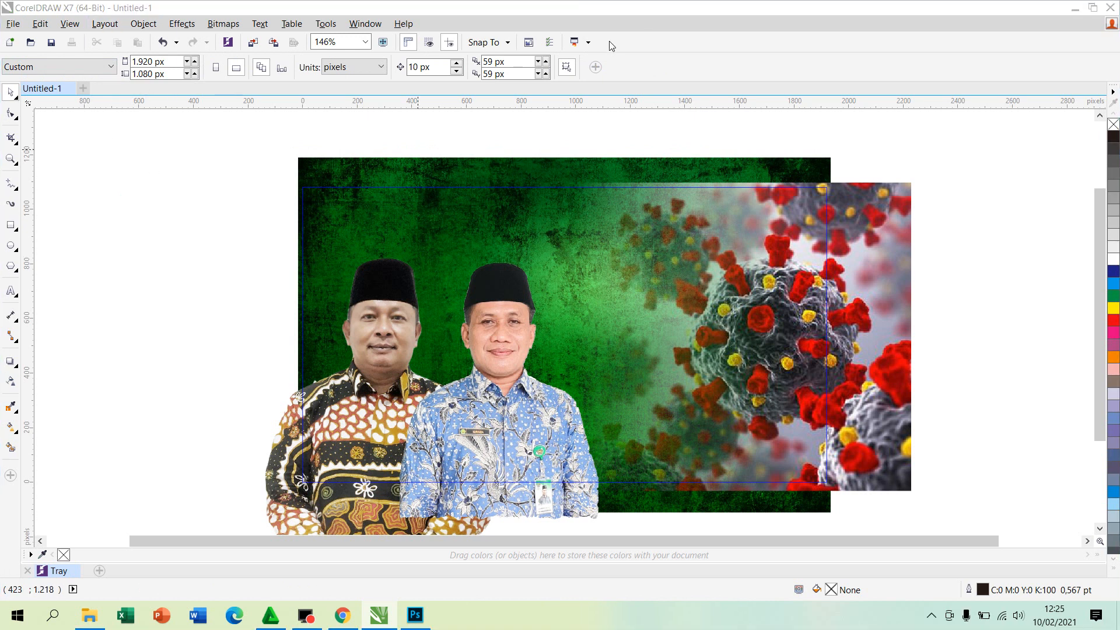
{"action": "left_click", "coordinate": [187, 288]}
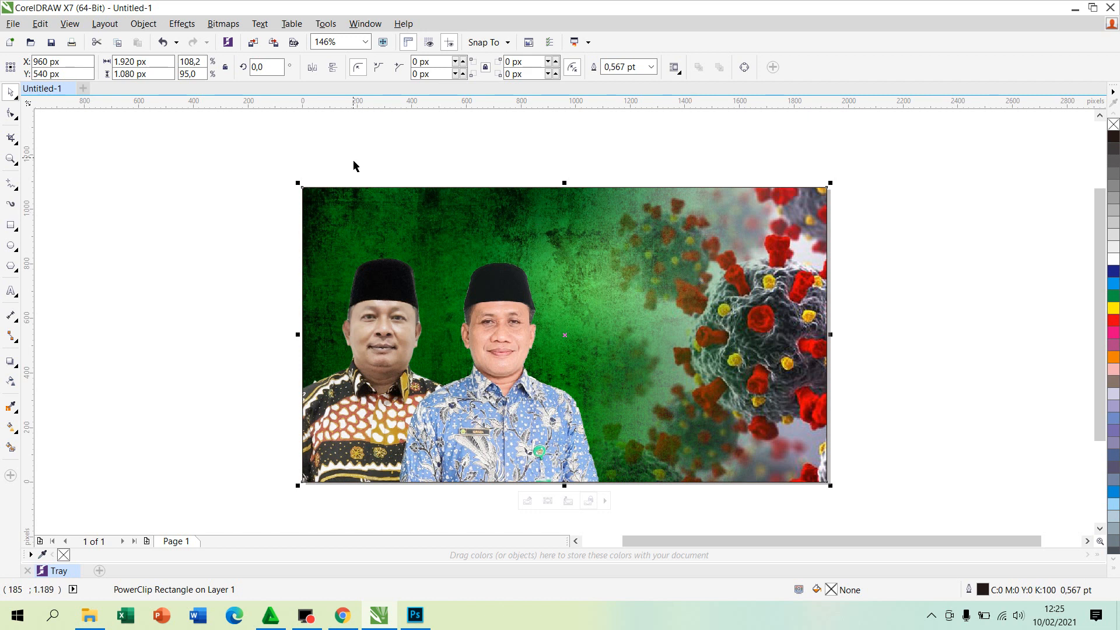
{"action": "left_click", "coordinate": [283, 155]}
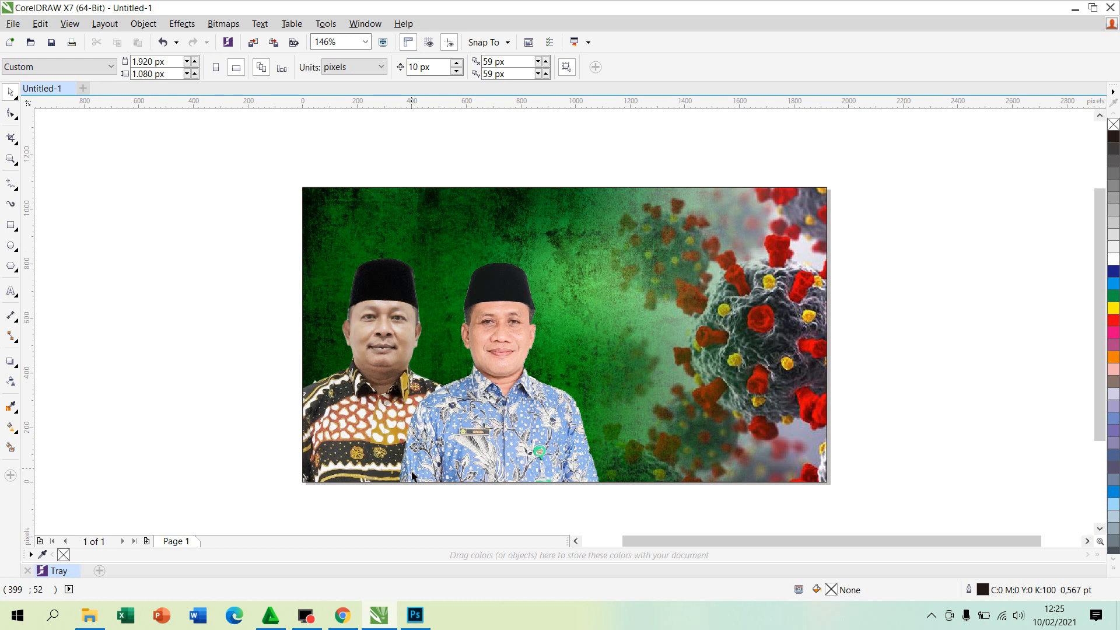
View the reference image "sosialisasi covid 19-hijau" from VIDEO EDITABLE's New folder, then return to CorelDRAW.
{"action": "left_click", "coordinate": [415, 618]}
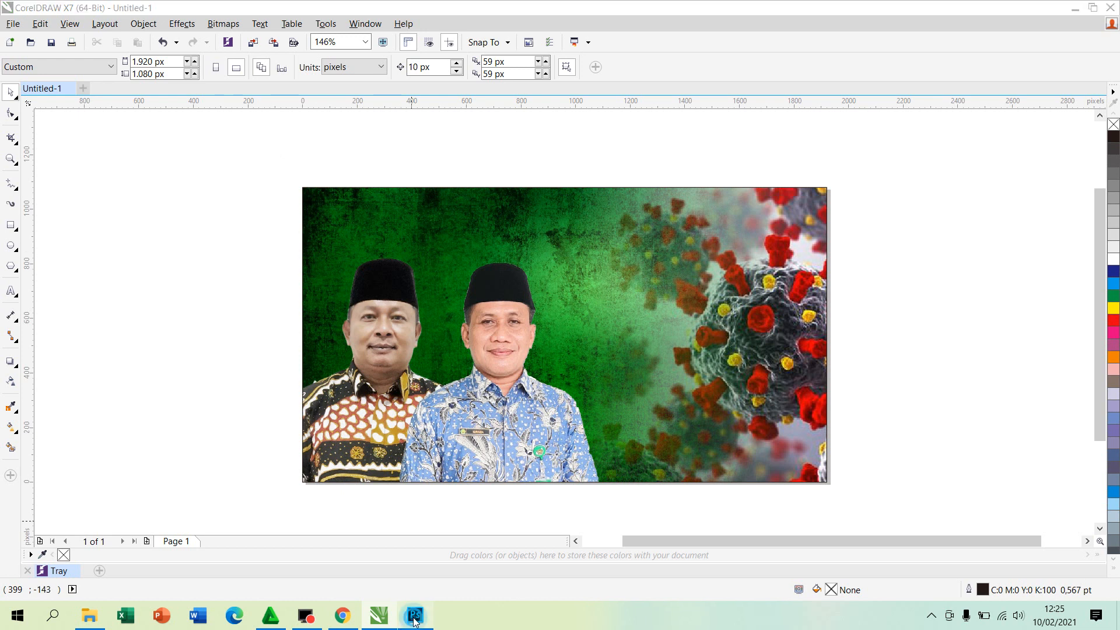
{"action": "left_click", "coordinate": [415, 619]}
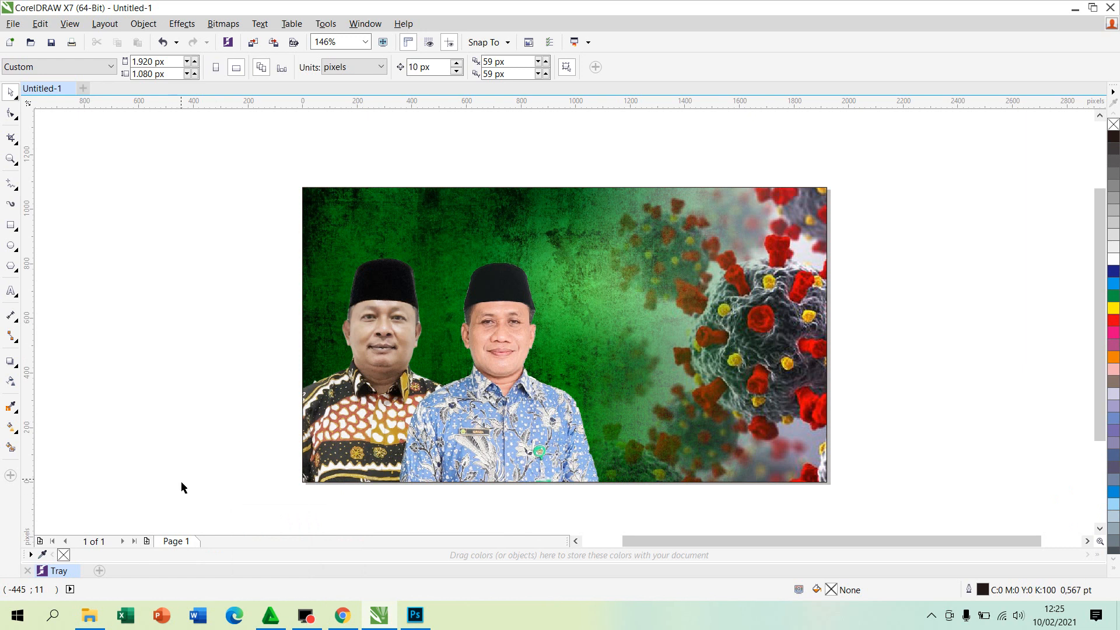
{"action": "mouse_move", "coordinate": [91, 619]}
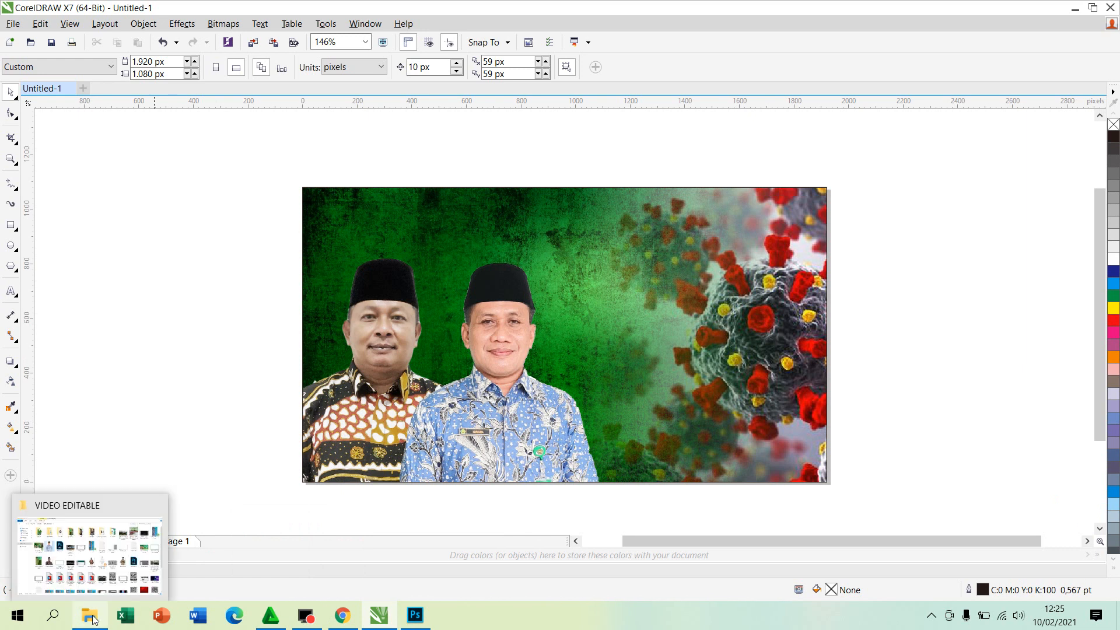
{"action": "left_click", "coordinate": [106, 558]}
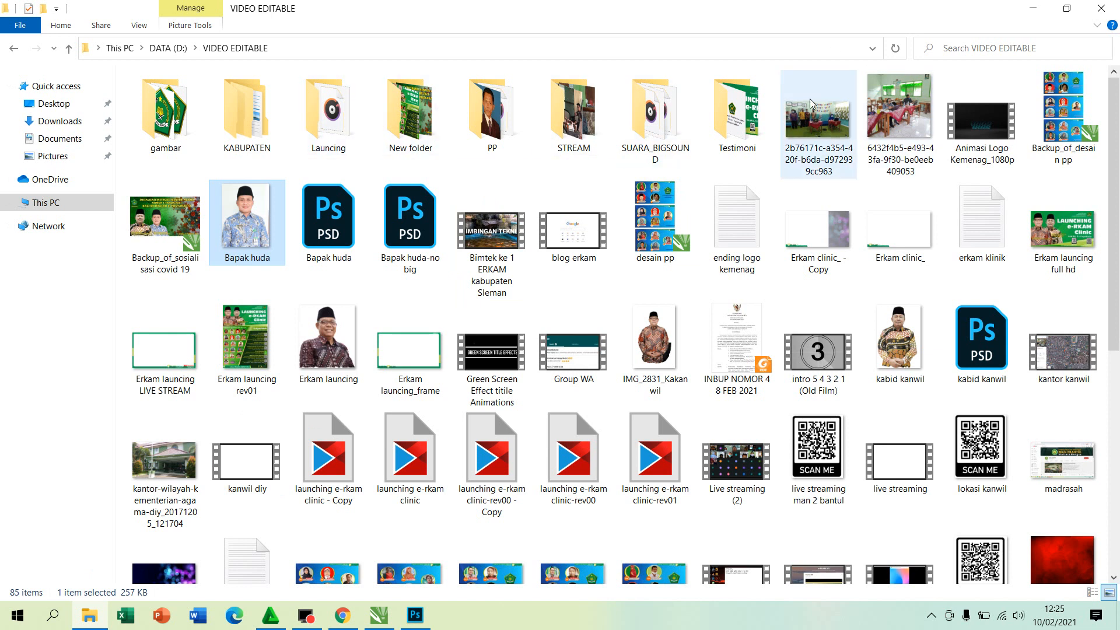
{"action": "double_click", "coordinate": [426, 113]}
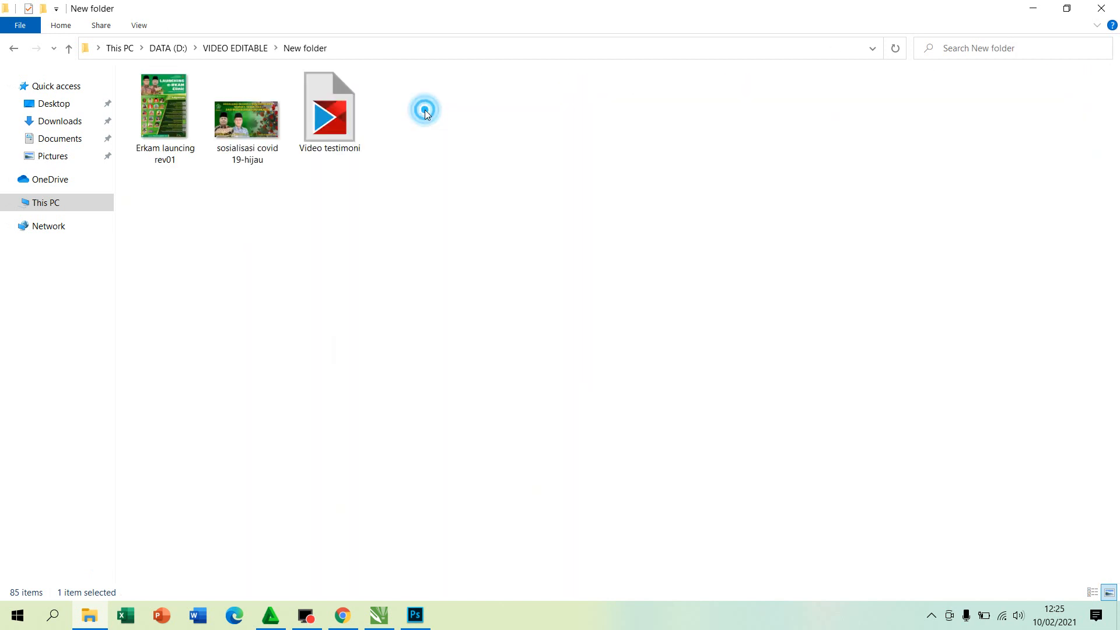
{"action": "left_click", "coordinate": [259, 120]}
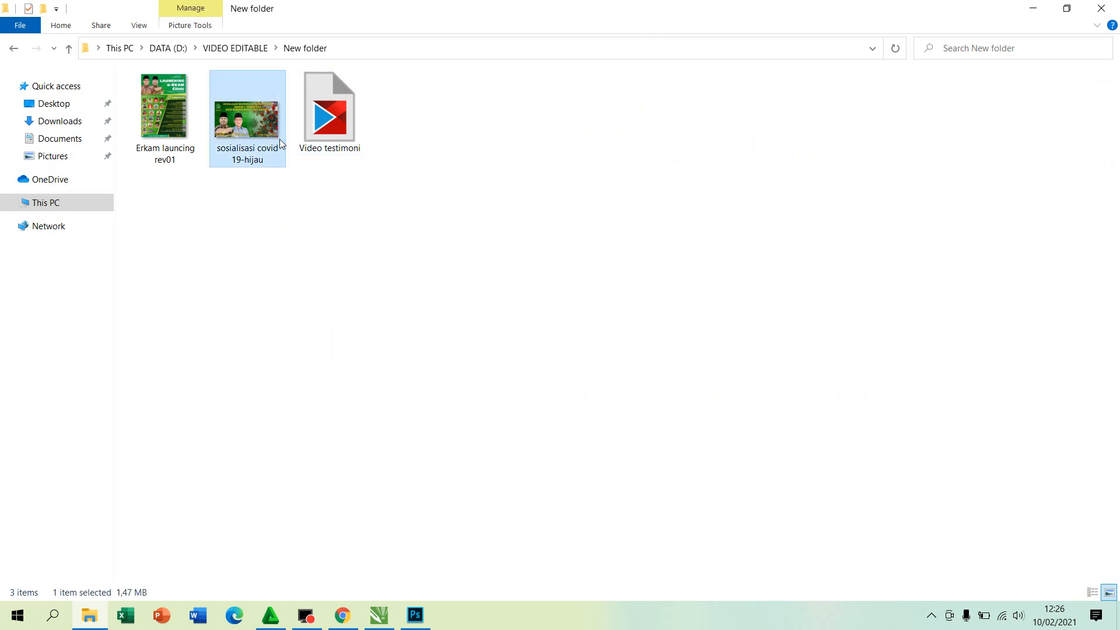
{"action": "double_click", "coordinate": [279, 139]}
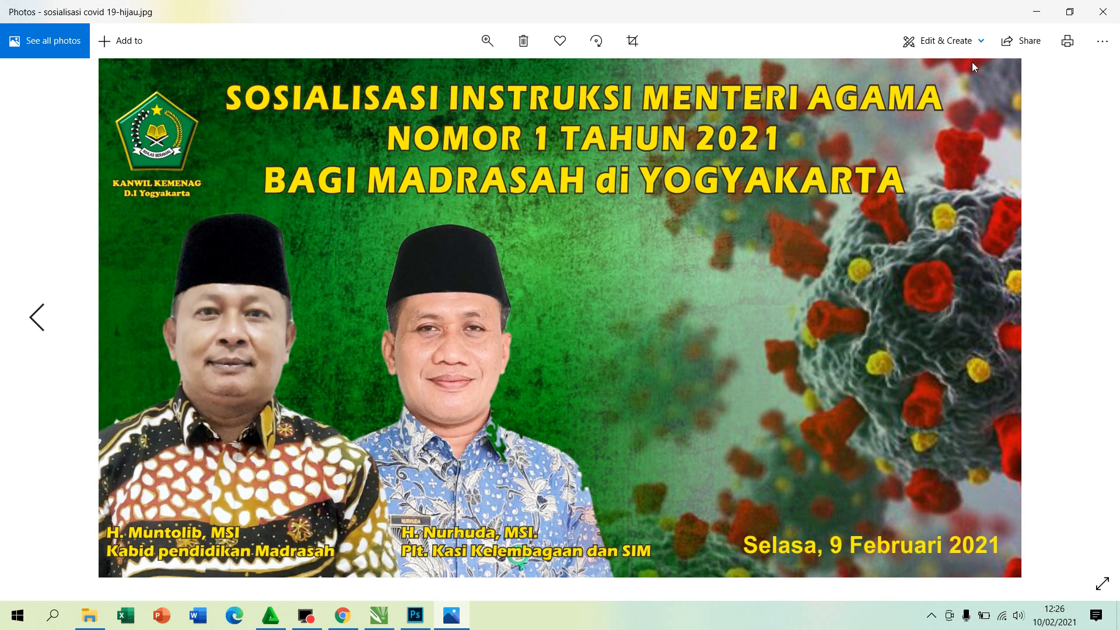
{"action": "left_click", "coordinate": [1040, 11]}
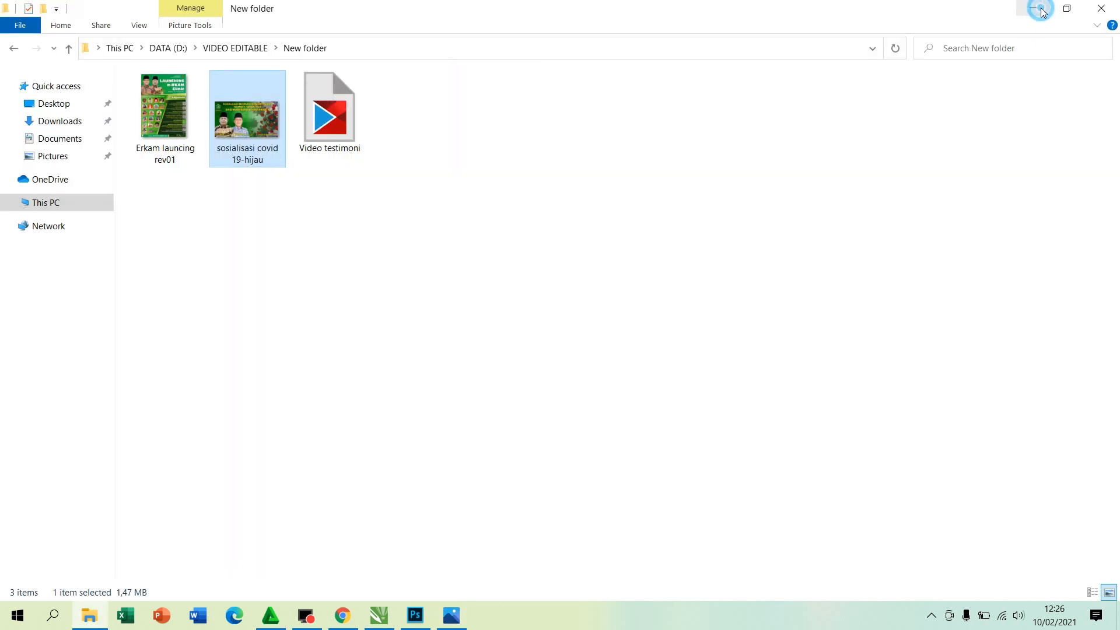
{"action": "left_click", "coordinate": [1042, 10]}
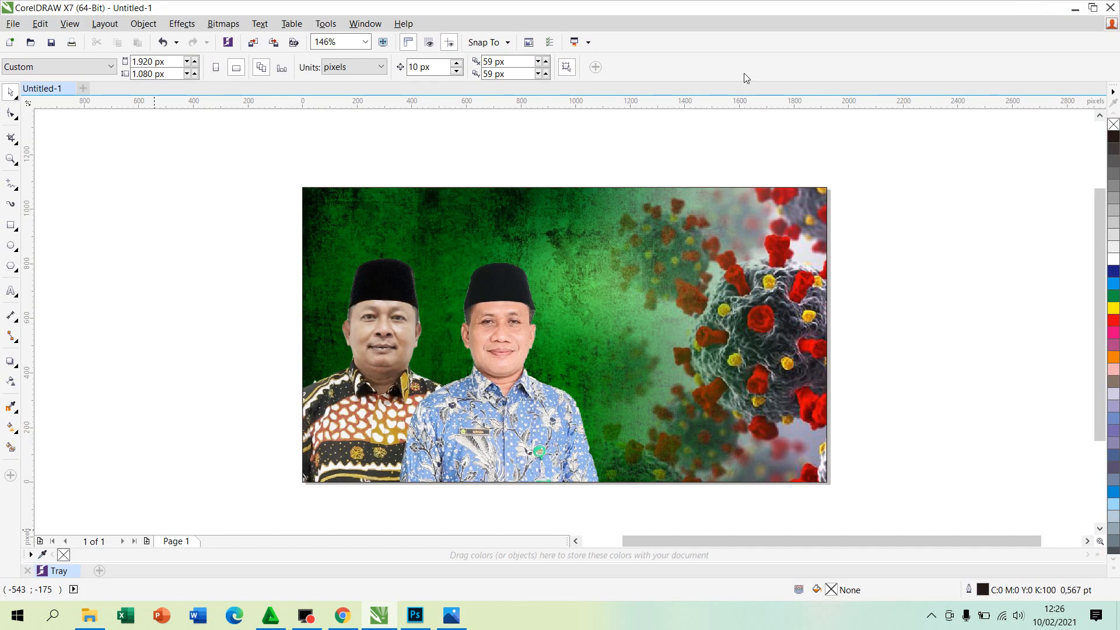
Add artistic text reading "SOSIALISASI" in the empty area above the page's upper-left corner.
{"action": "left_click", "coordinate": [11, 292]}
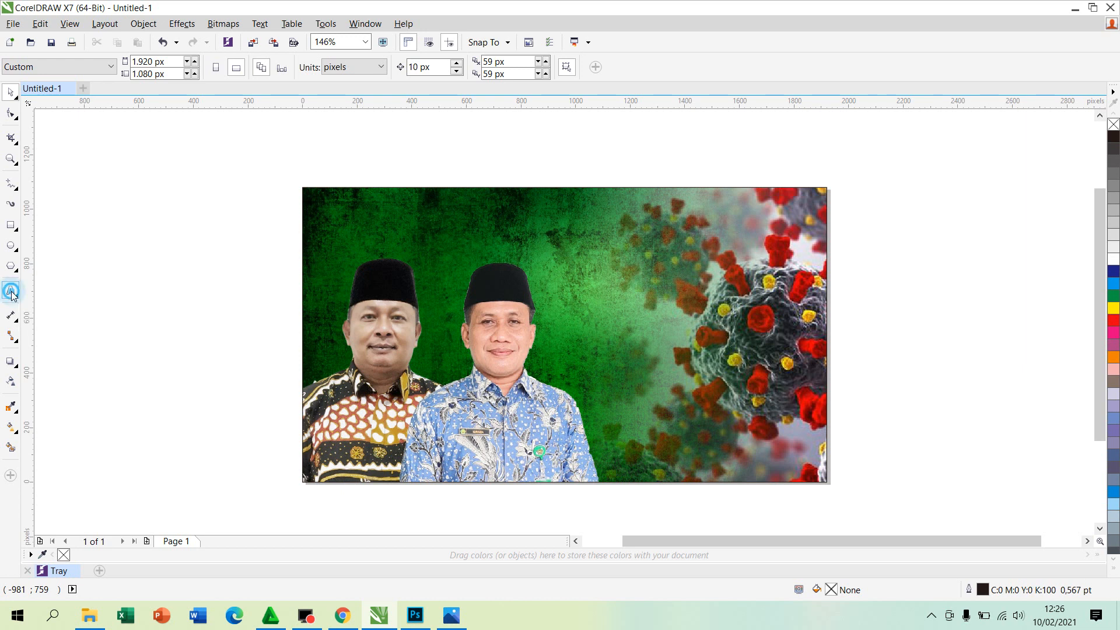
{"action": "left_click", "coordinate": [191, 155]}
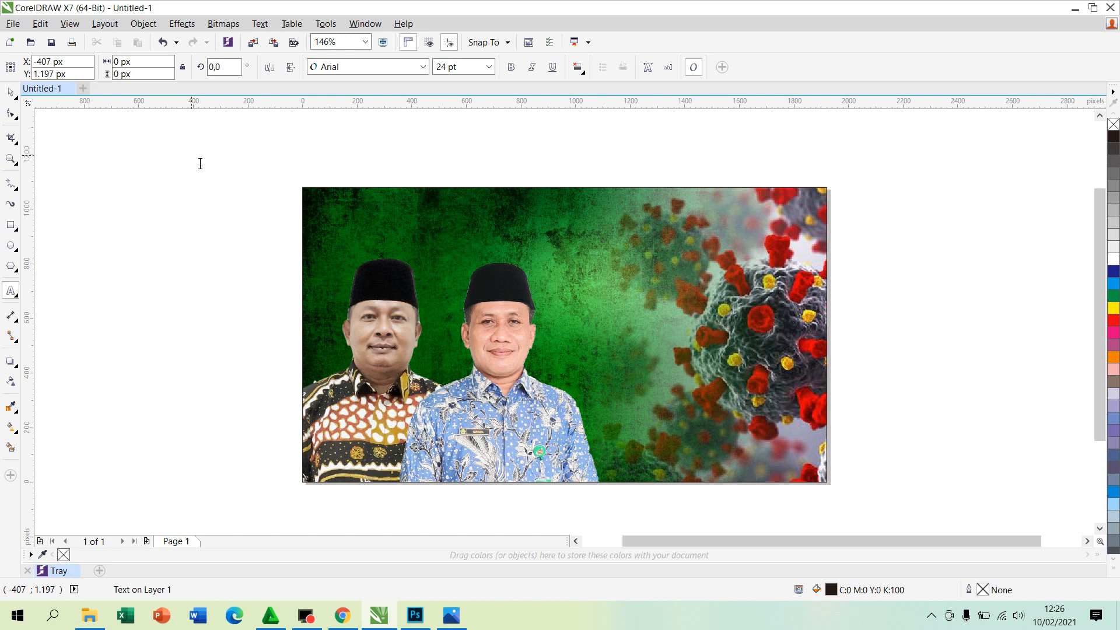
{"action": "type", "text": "So"}
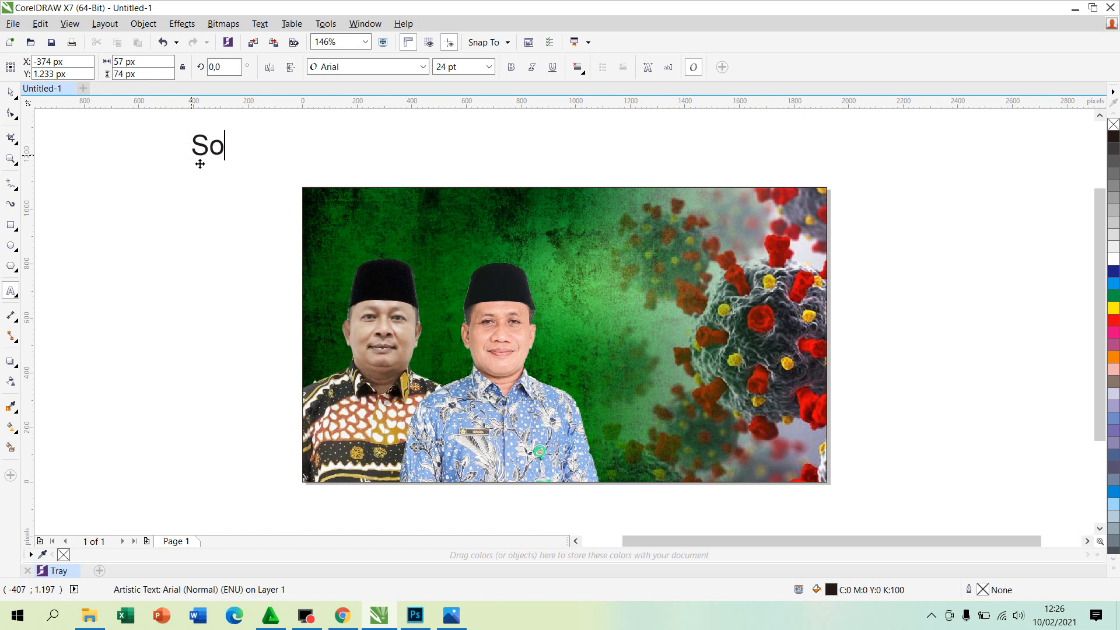
{"action": "key", "text": "BackSpace"}
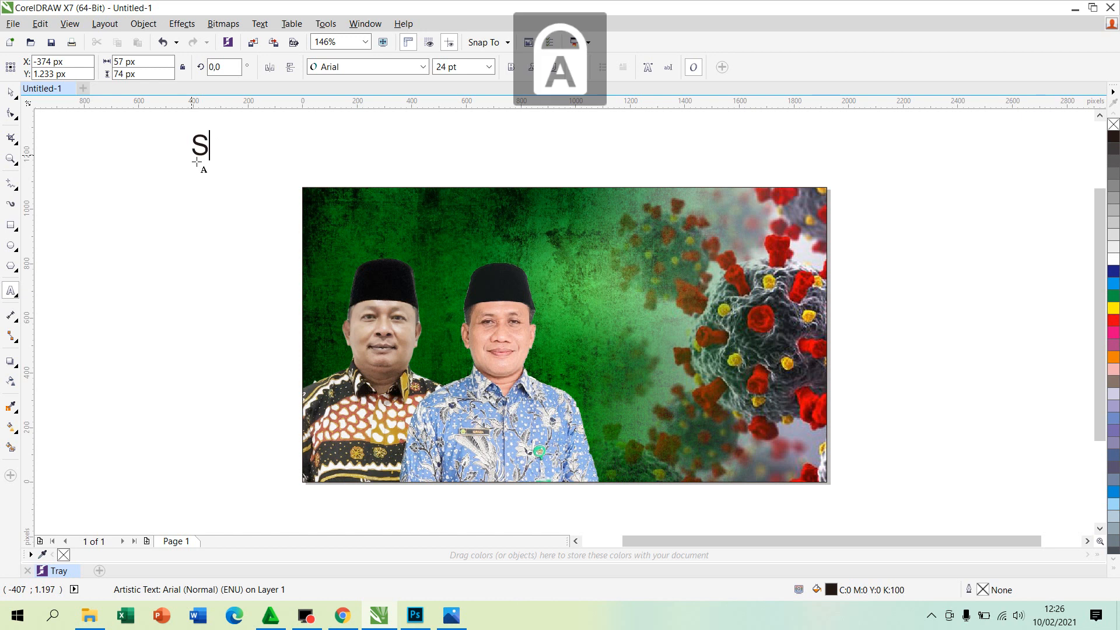
{"action": "type", "text": "O"}
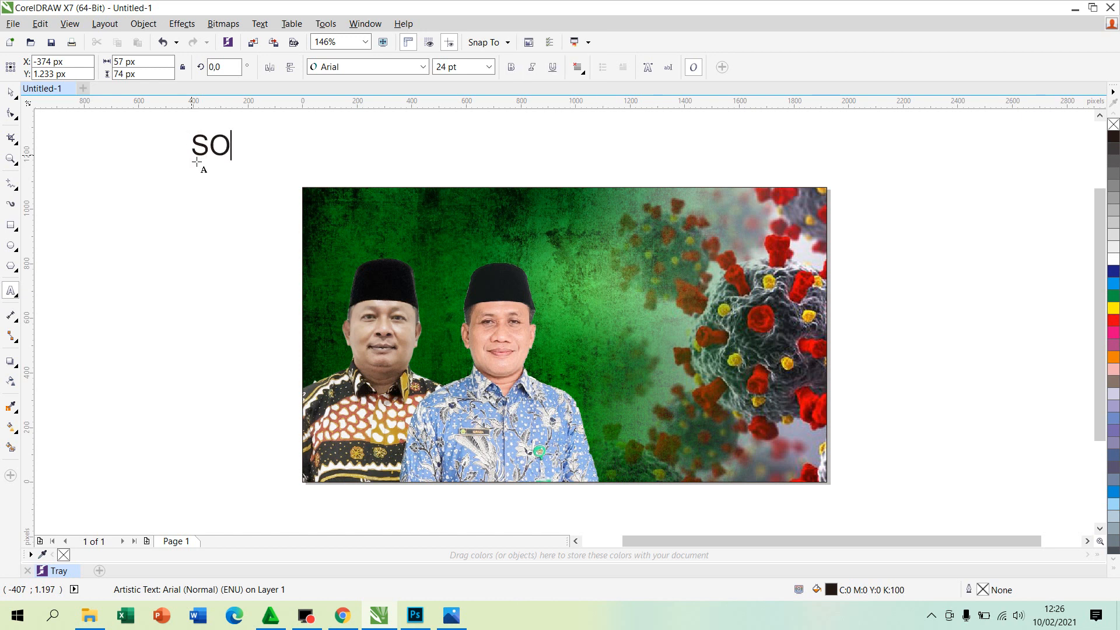
{"action": "type", "text": "SIALISAI"}
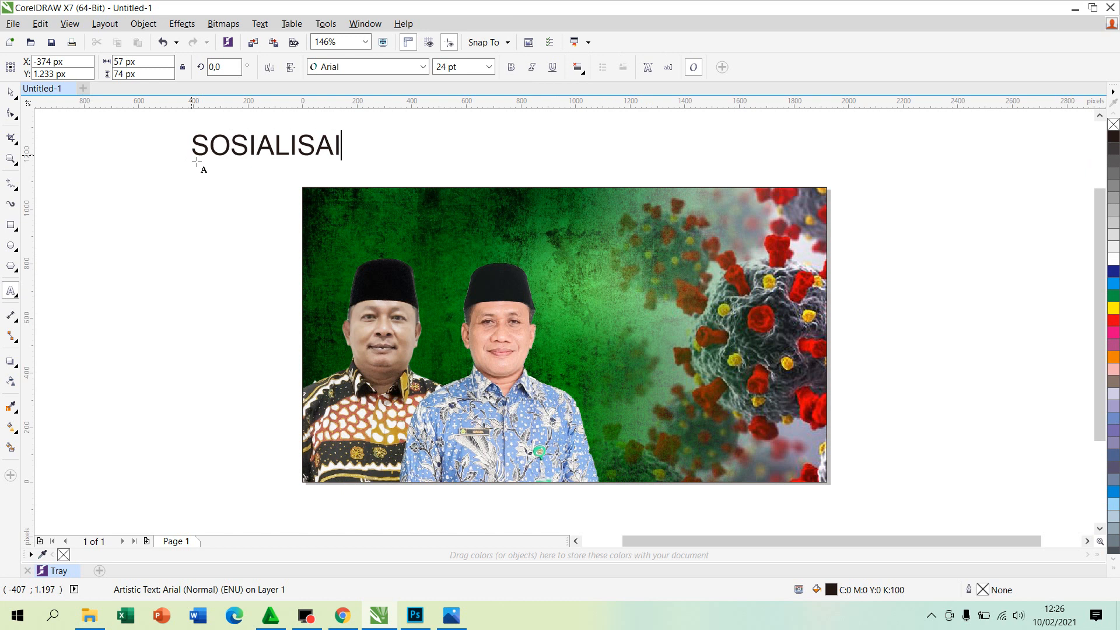
{"action": "key", "text": "BackSpace"}
{"action": "type", "text": "SI"}
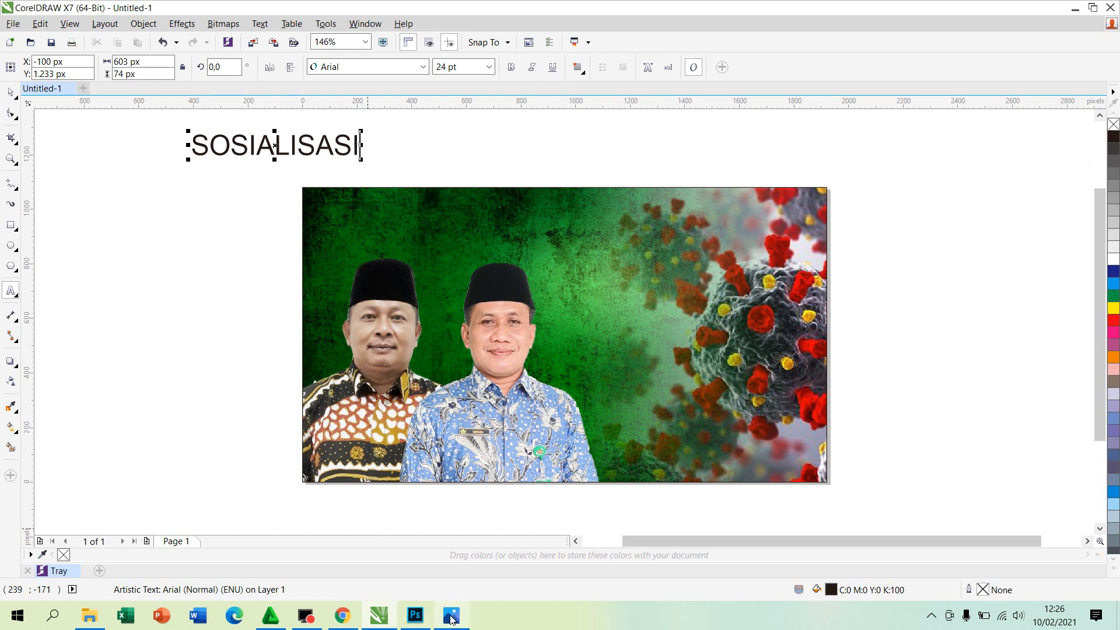
Check the headline in the reference image and extend the text with "INSTRUKSI MENTERI AGAMA".
{"action": "left_click", "coordinate": [452, 617]}
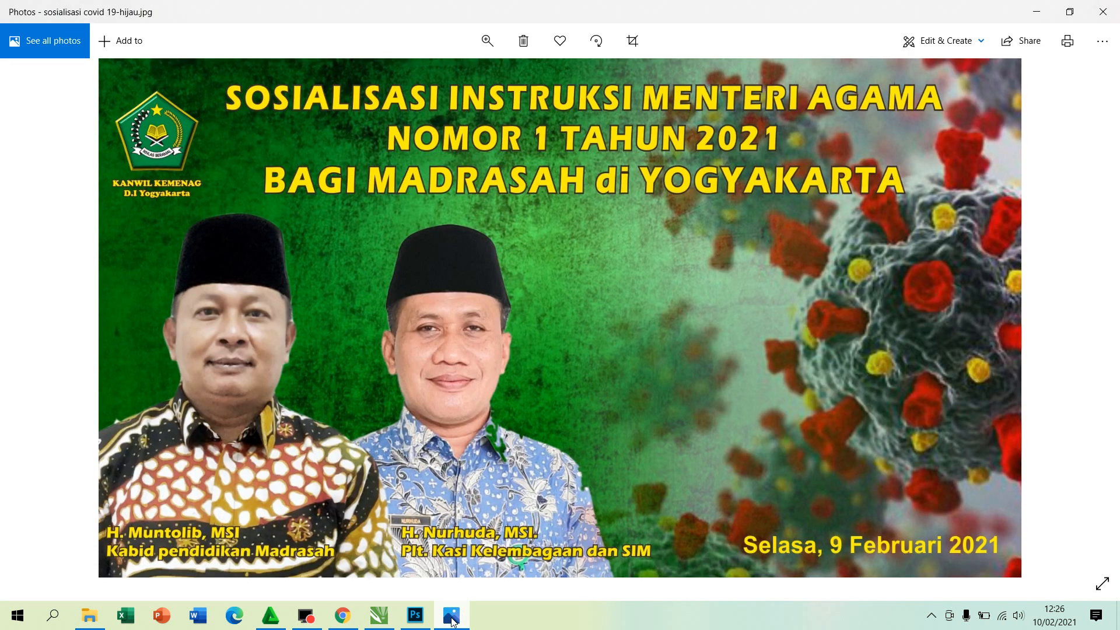
{"action": "left_click", "coordinate": [453, 620]}
{"action": "left_click", "coordinate": [371, 163]}
{"action": "type", "text": "INSTRUKSI "}
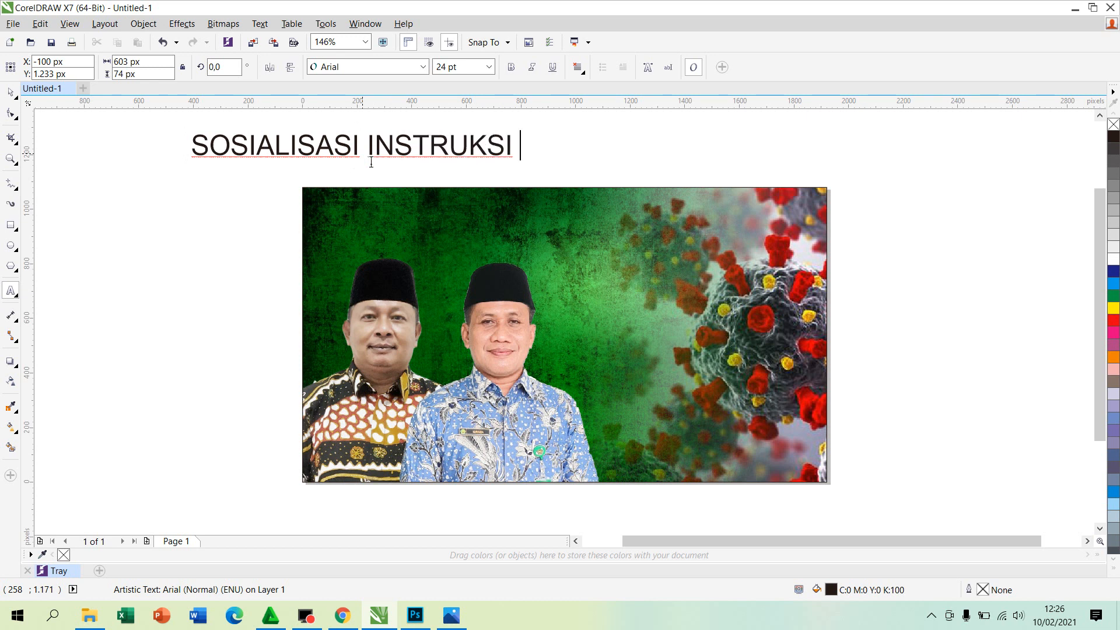
{"action": "type", "text": "MENTERI A"}
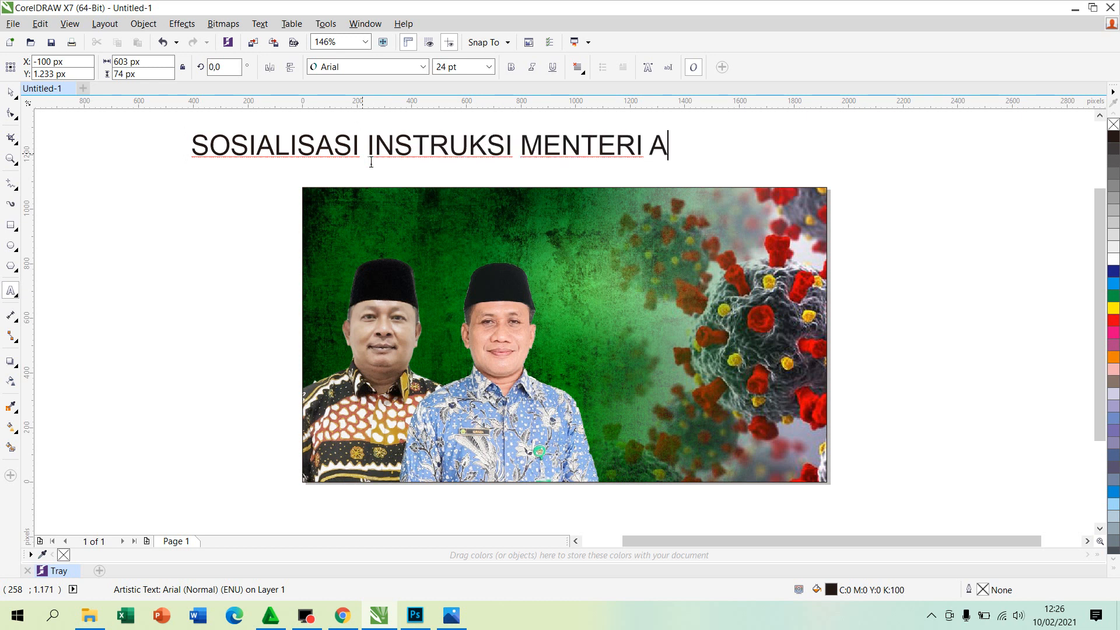
{"action": "type", "text": "GAMA"}
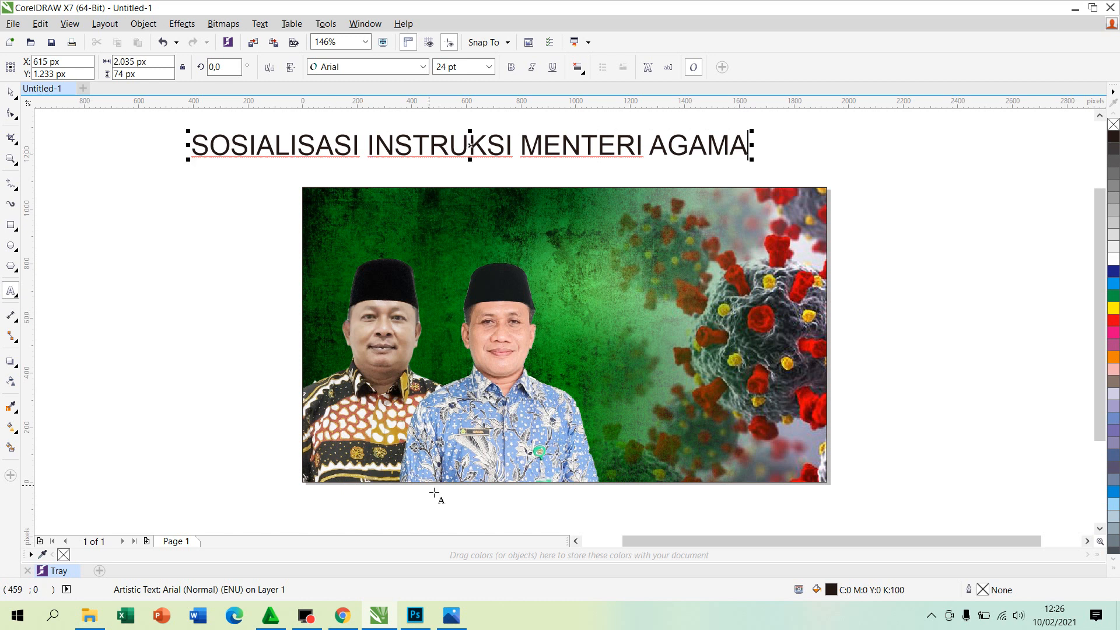
Check the headline in the reference image and add a second line reading "NO 1 TAHUN 2021" to the text.
{"action": "left_click", "coordinate": [451, 622]}
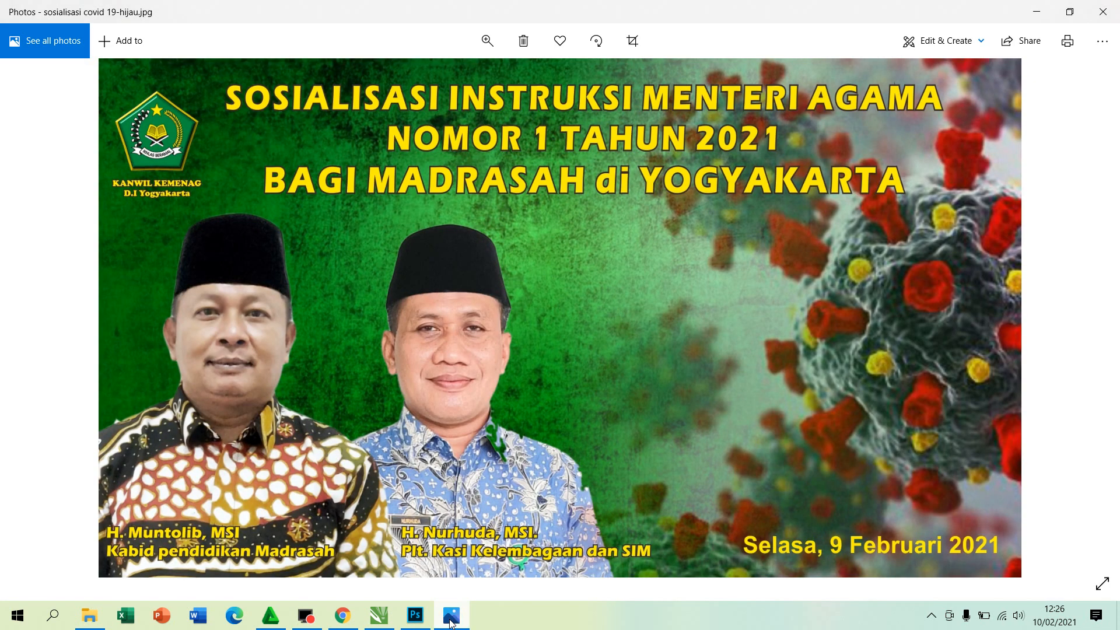
{"action": "left_click", "coordinate": [451, 622]}
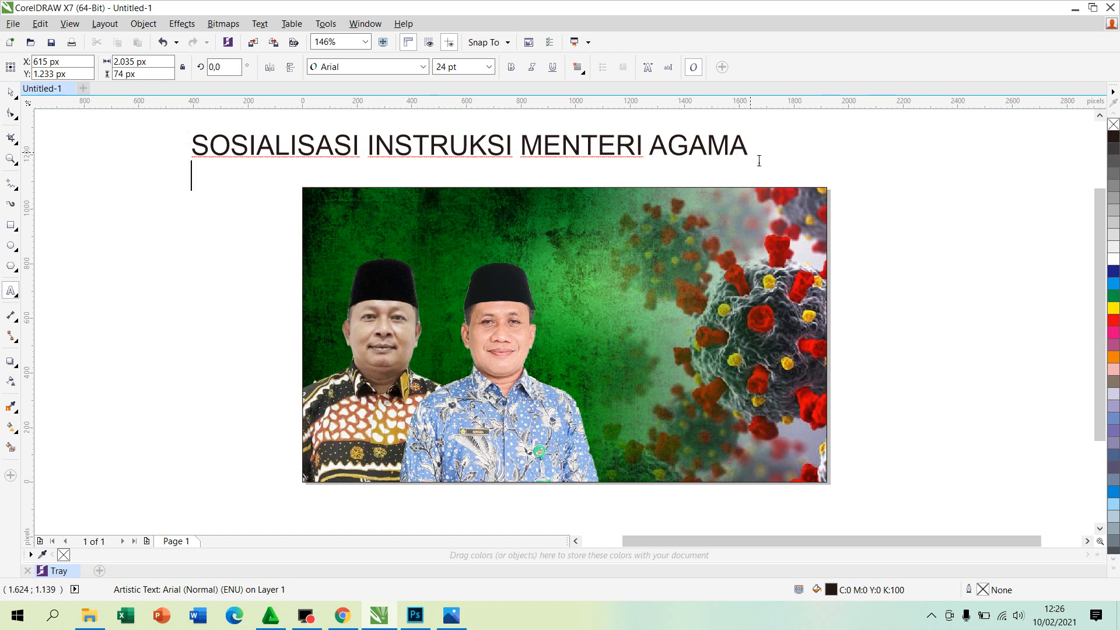
{"action": "key", "text": "Return"}
{"action": "type", "text": "NO"}
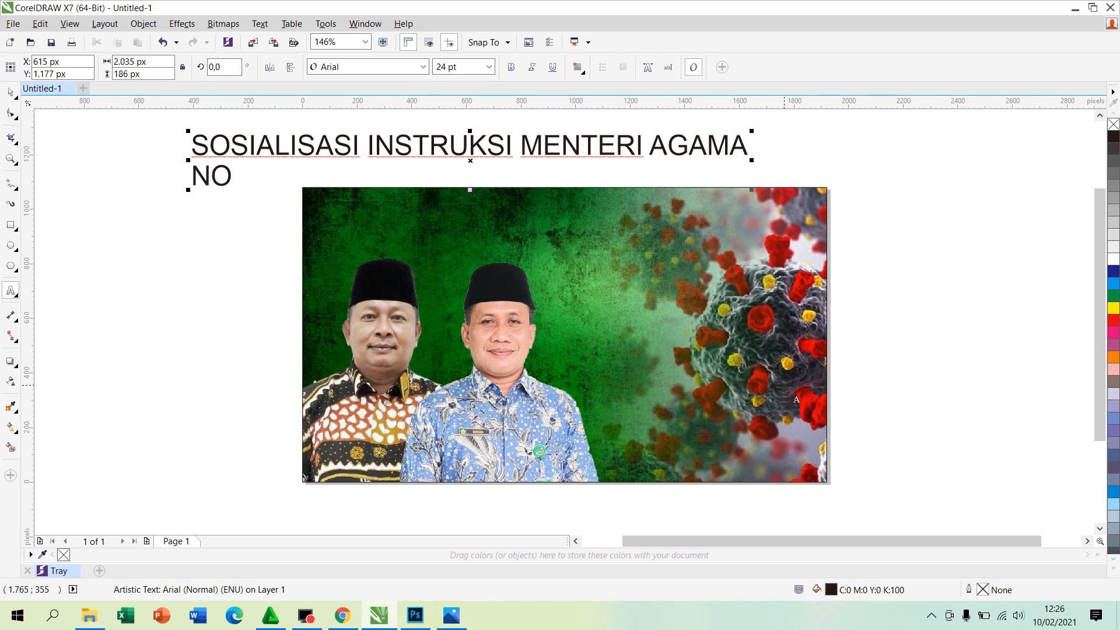
{"action": "left_click", "coordinate": [441, 623]}
{"action": "left_click", "coordinate": [443, 623]}
{"action": "left_click", "coordinate": [241, 180]}
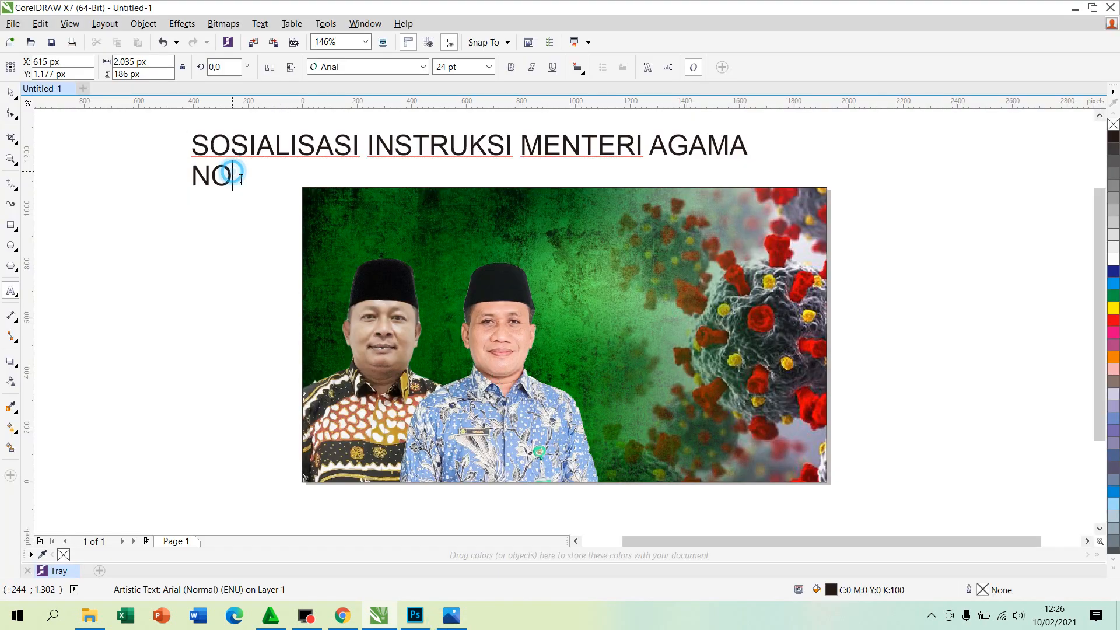
{"action": "type", "text": "1 TAHU"}
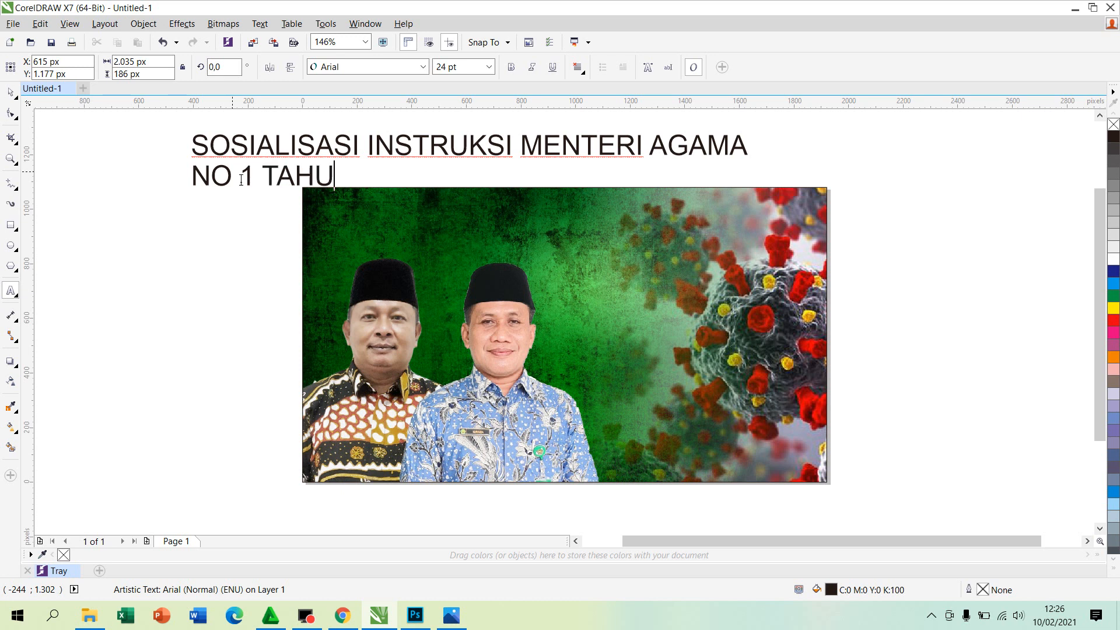
{"action": "type", "text": "N 2021"}
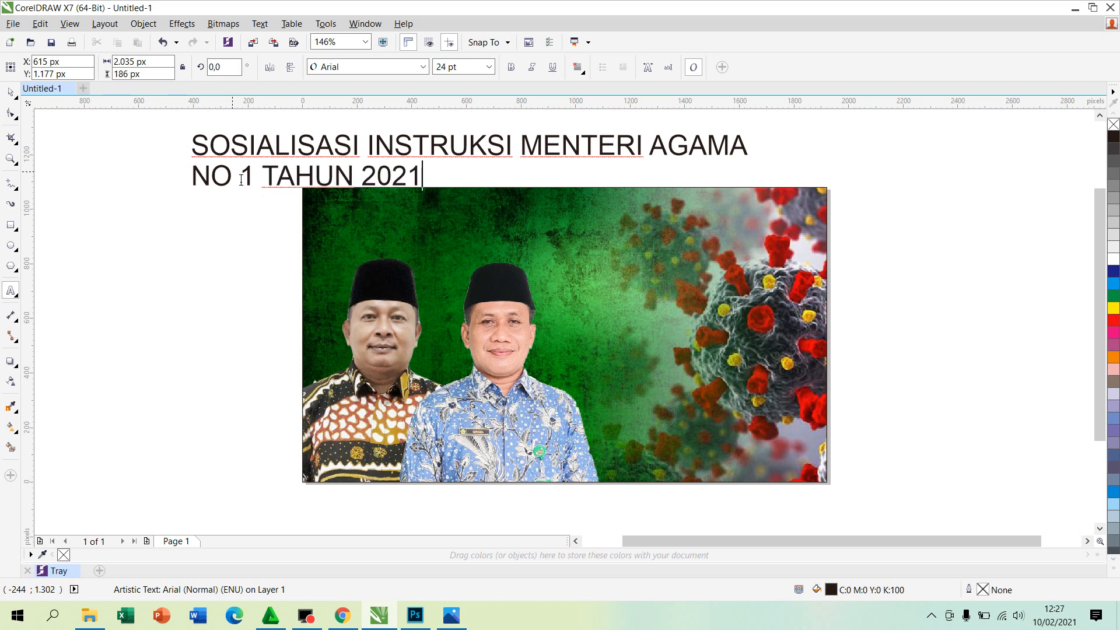
Check the reference image again and add a third headline line reading "BAGI MADRASAH DI DIY".
{"action": "key", "text": "Return"}
{"action": "left_click", "coordinate": [452, 612]}
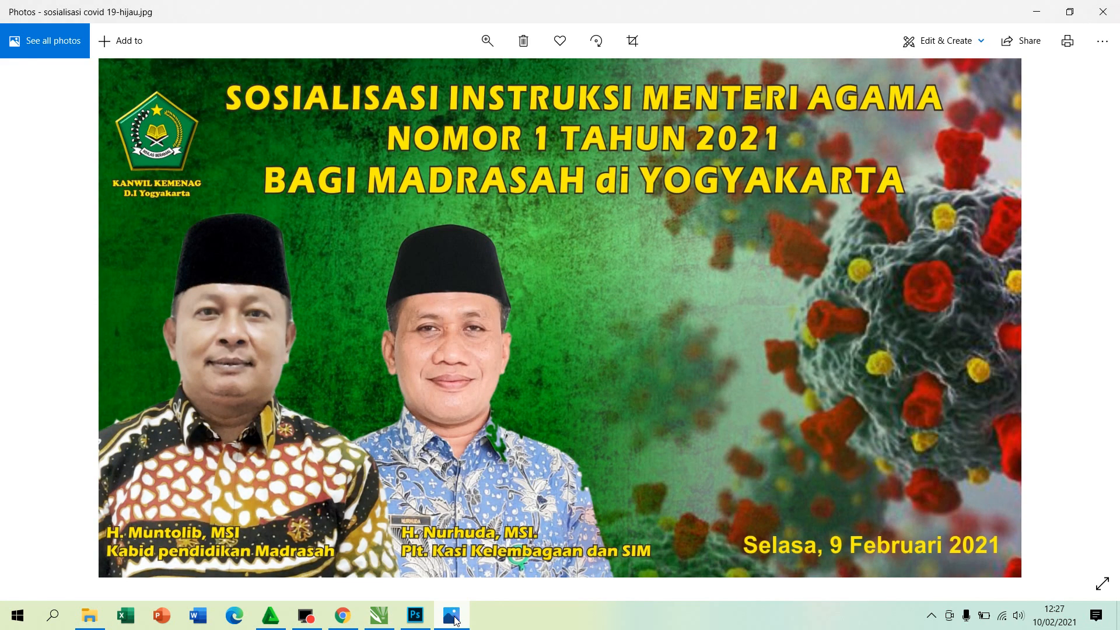
{"action": "left_click", "coordinate": [454, 618]}
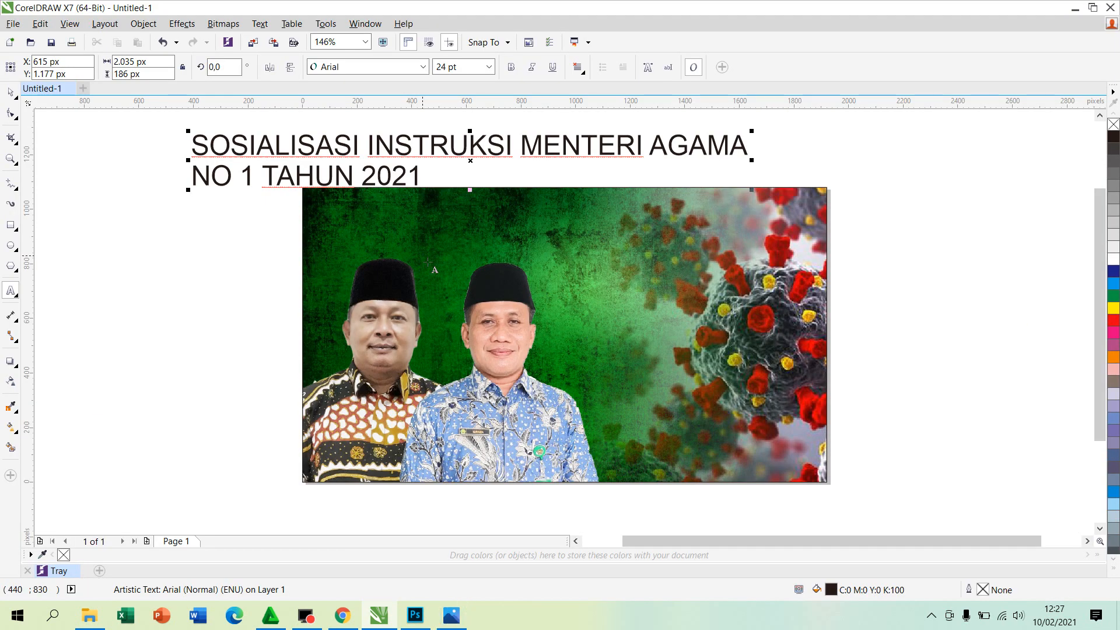
{"action": "type", "text": "BAG"}
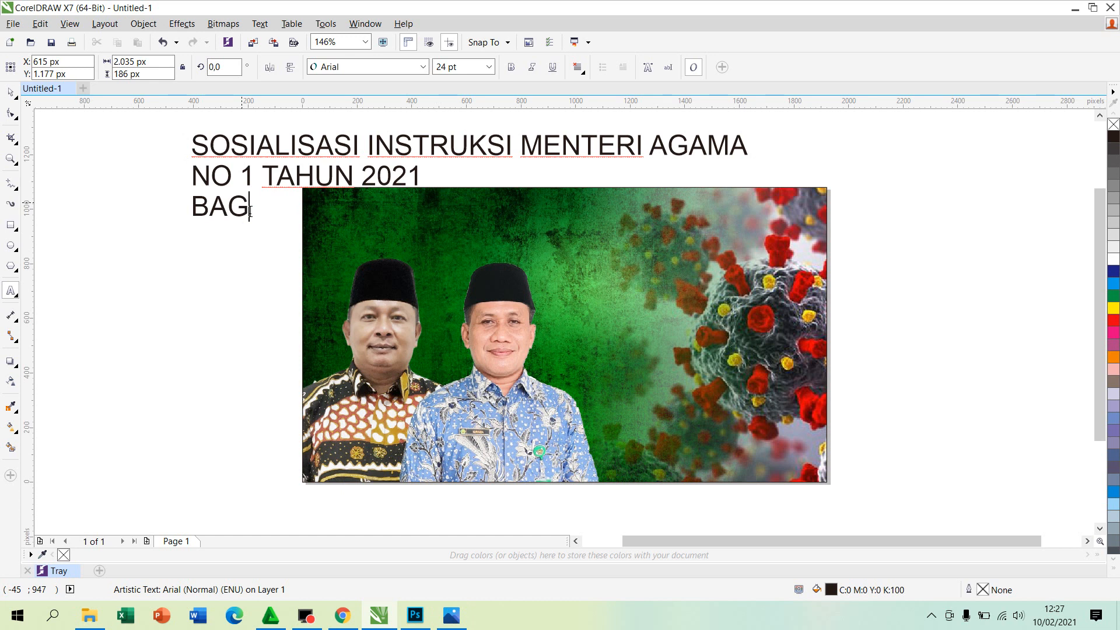
{"action": "type", "text": "I MADRASAH DI"}
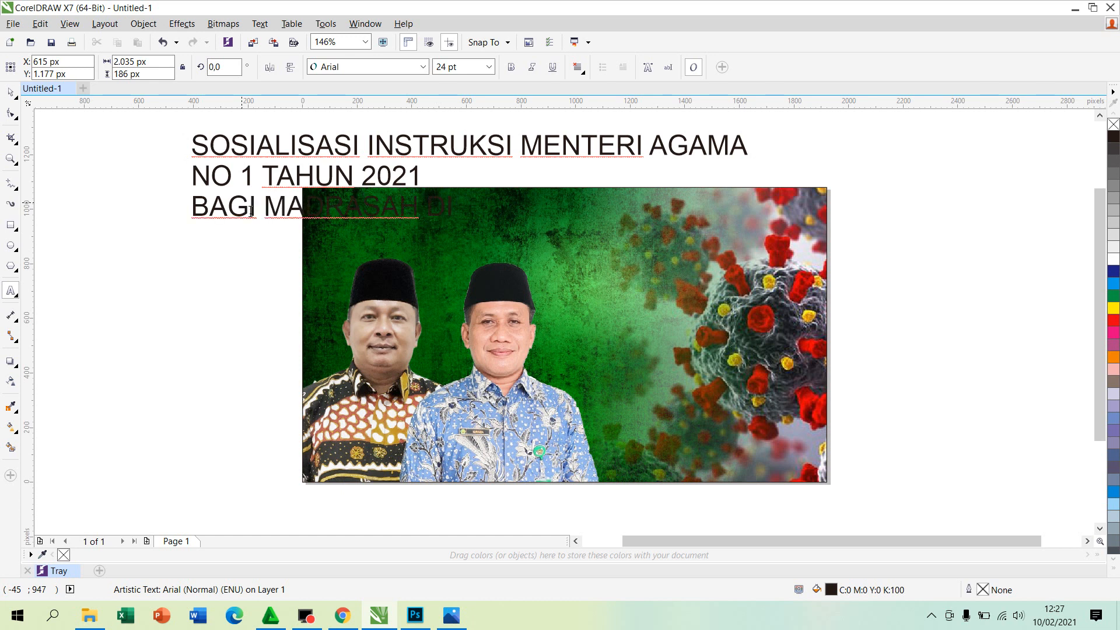
{"action": "type", "text": " DIY"}
Scale the headline down to about 1,537 × 225 px and place it over the upper part of the green background.
{"action": "left_click", "coordinate": [8, 94]}
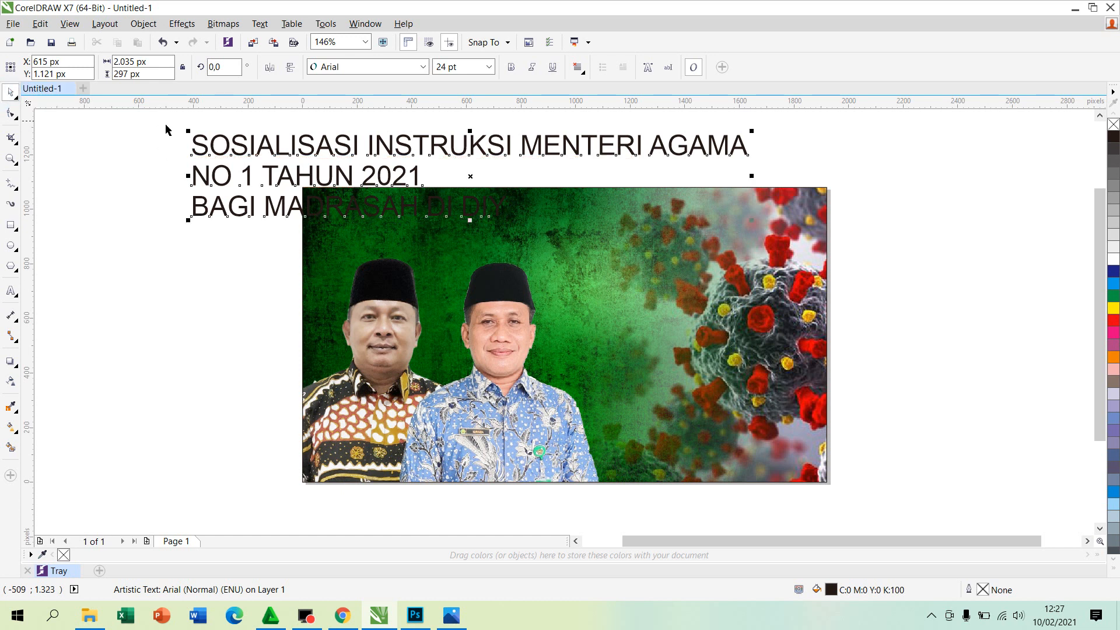
{"action": "left_click_drag", "start_coordinate": [193, 139], "coordinate": [245, 158]}
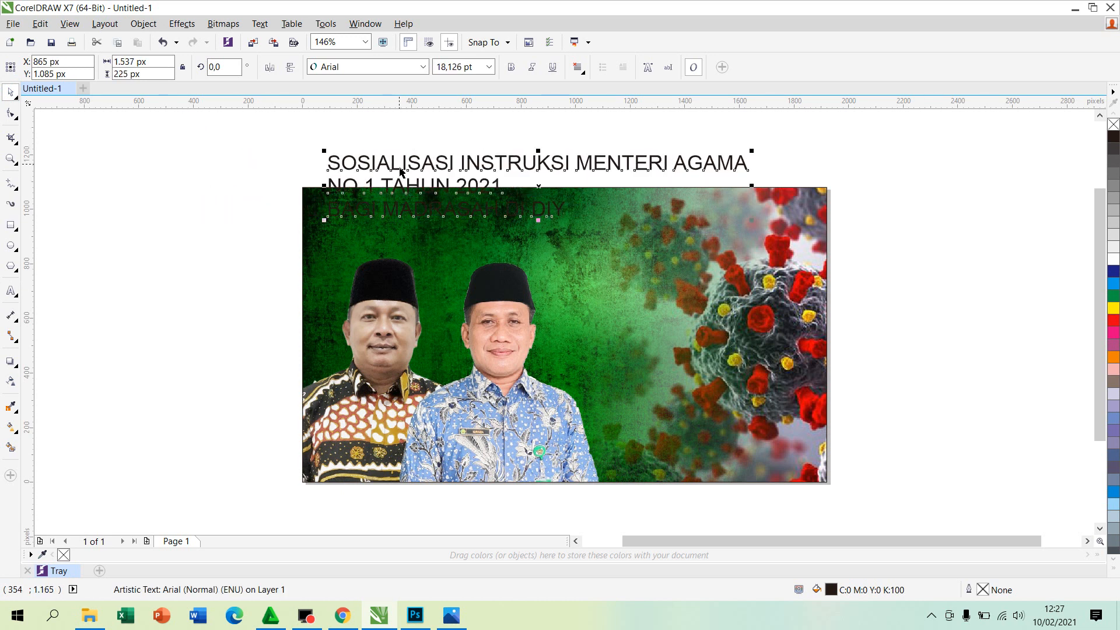
{"action": "left_click_drag", "start_coordinate": [402, 173], "coordinate": [439, 221]}
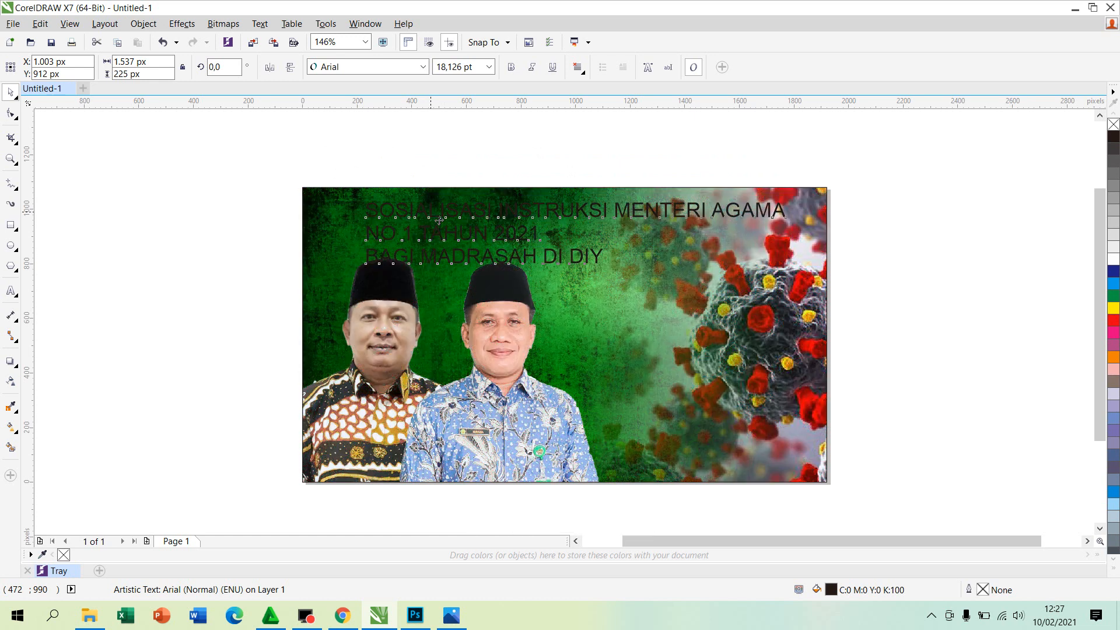
Open the background rectangle's PowerClip contents for editing and lower the portrait in the blue batik shirt by about 100 px.
{"action": "left_click", "coordinate": [476, 358]}
{"action": "right_click", "coordinate": [476, 358]}
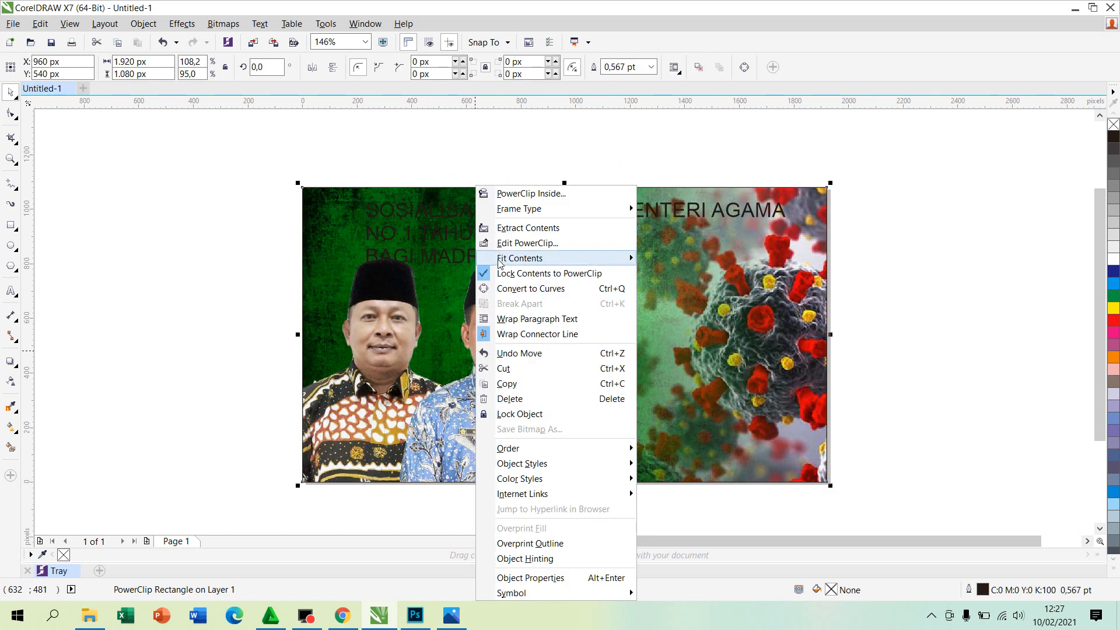
{"action": "left_click", "coordinate": [503, 244]}
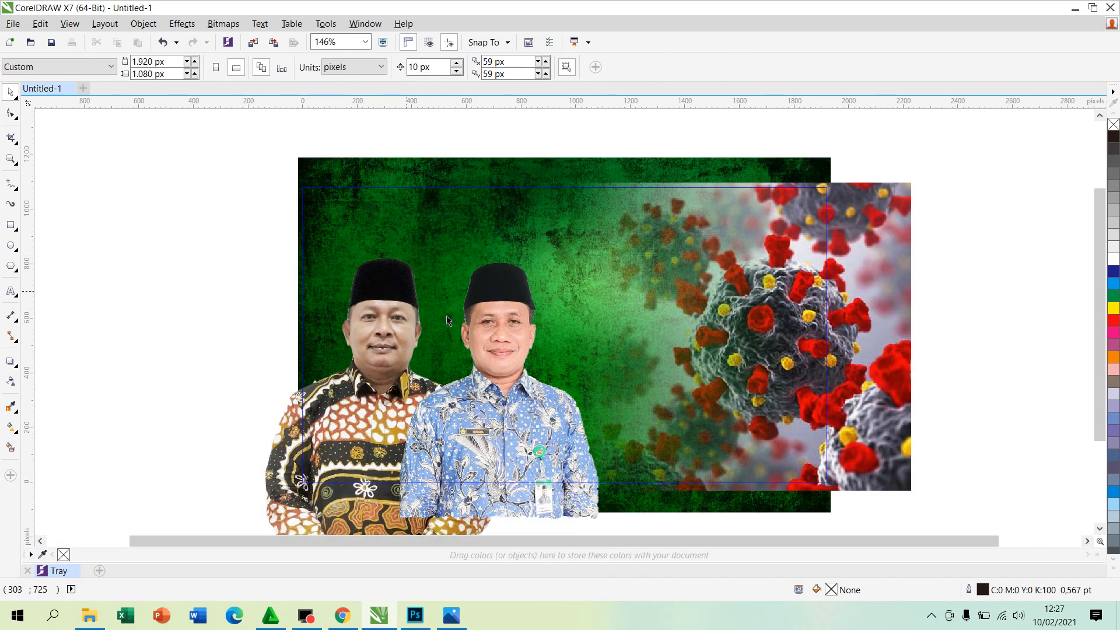
{"action": "left_click", "coordinate": [505, 366]}
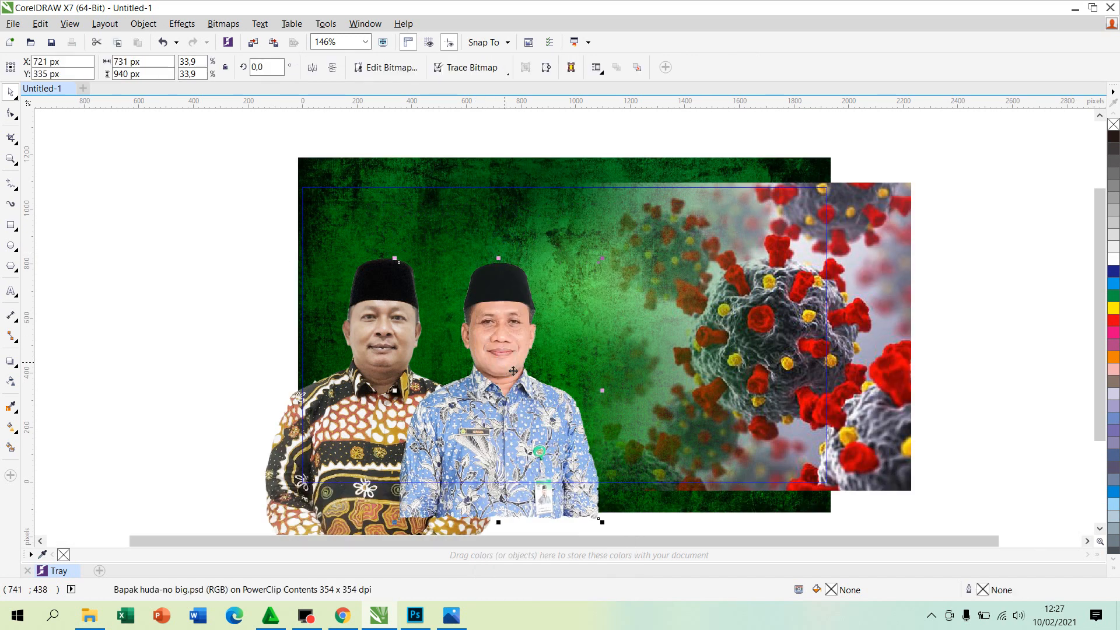
{"action": "key", "text": "Down"}
{"action": "key", "text": "Down"}
{"action": "key", "text": "Down"}
{"action": "key", "text": "Down"}
{"action": "key", "text": "Down"}
{"action": "key", "text": "Down"}
{"action": "key", "text": "Down"}
{"action": "key", "text": "Down"}
{"action": "key", "text": "Down"}
{"action": "key", "text": "Down"}
{"action": "key", "text": "Down"}
Lower the portrait in the brown batik shirt by about 100 px, level with the other, and finish editing the PowerClip.
{"action": "left_click", "coordinate": [358, 376]}
{"action": "key", "text": "Down"}
{"action": "key", "text": "Down"}
{"action": "key", "text": "Down"}
{"action": "key", "text": "Down"}
{"action": "key", "text": "Down"}
{"action": "key", "text": "Down"}
{"action": "key", "text": "Down"}
{"action": "key", "text": "Down"}
{"action": "key", "text": "Down"}
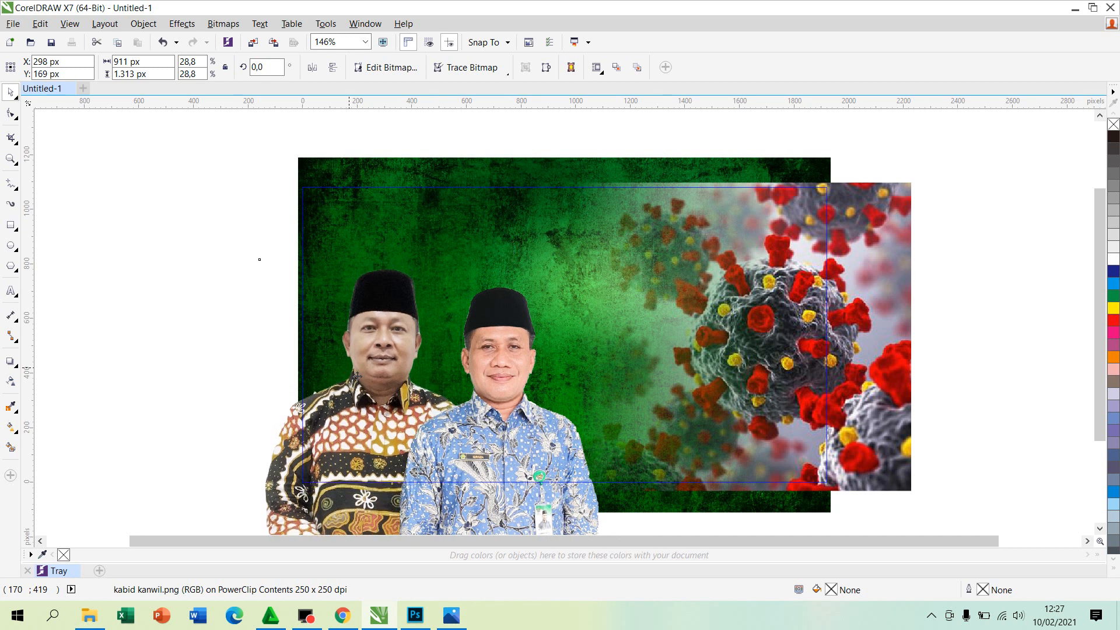
{"action": "key", "text": "Down"}
{"action": "key", "text": "Down"}
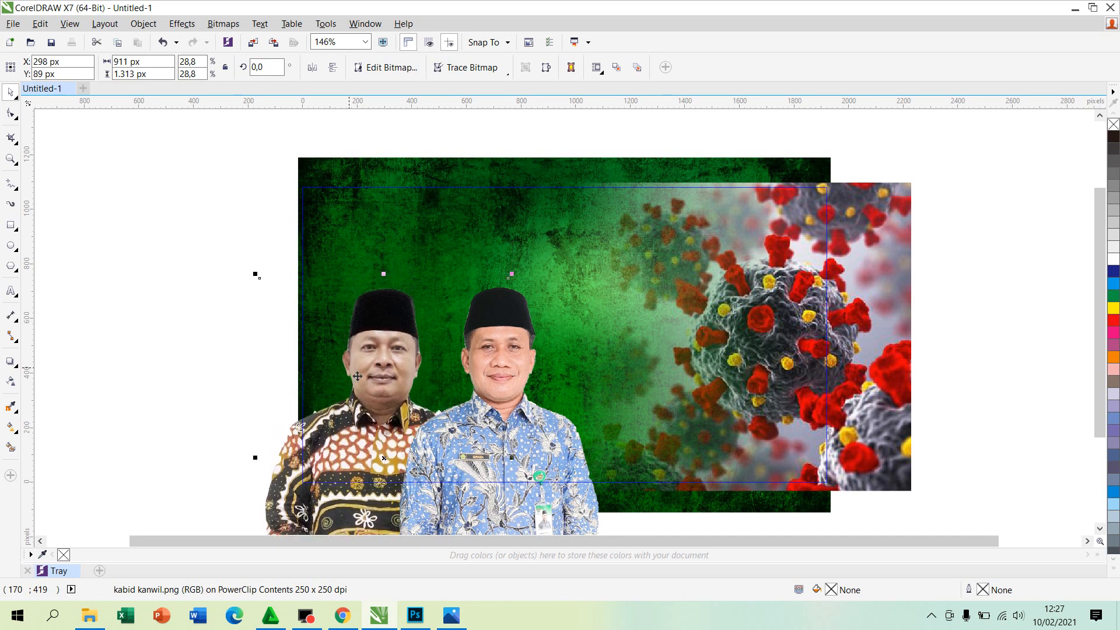
{"action": "right_click", "coordinate": [97, 284]}
{"action": "left_click", "coordinate": [89, 241]}
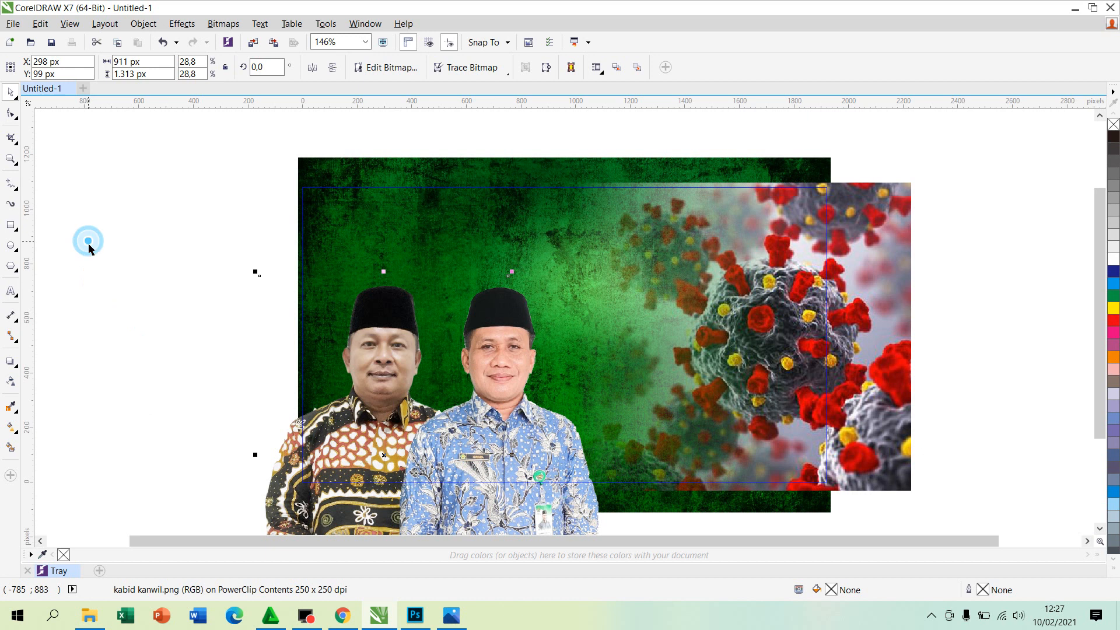
{"action": "left_click", "coordinate": [85, 230]}
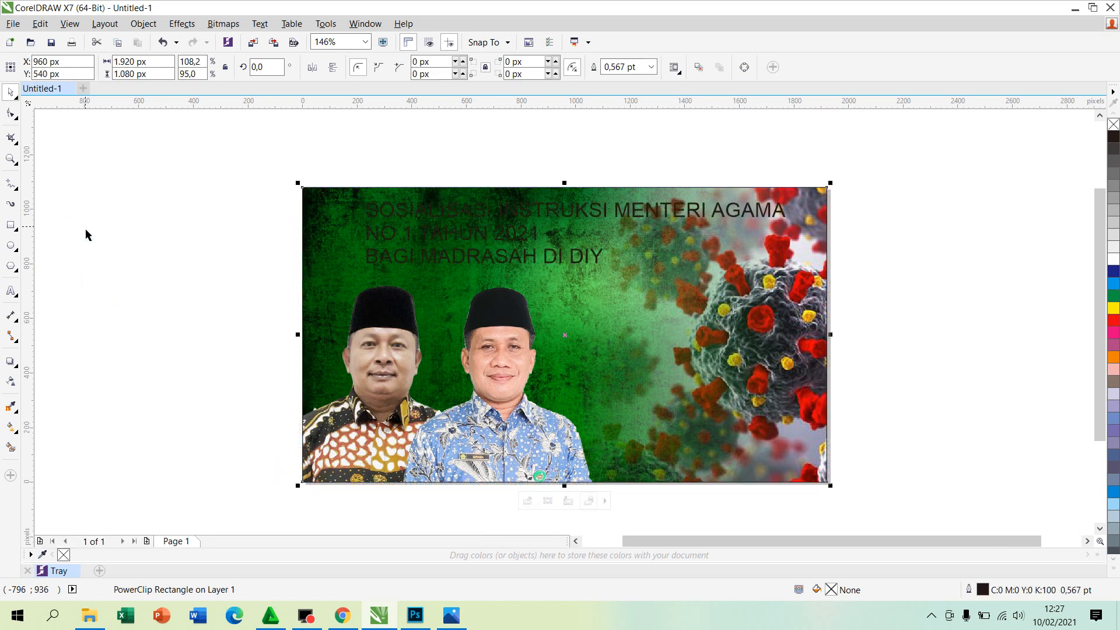
Center-align the three-line headline and make it bold.
{"action": "left_click", "coordinate": [482, 220]}
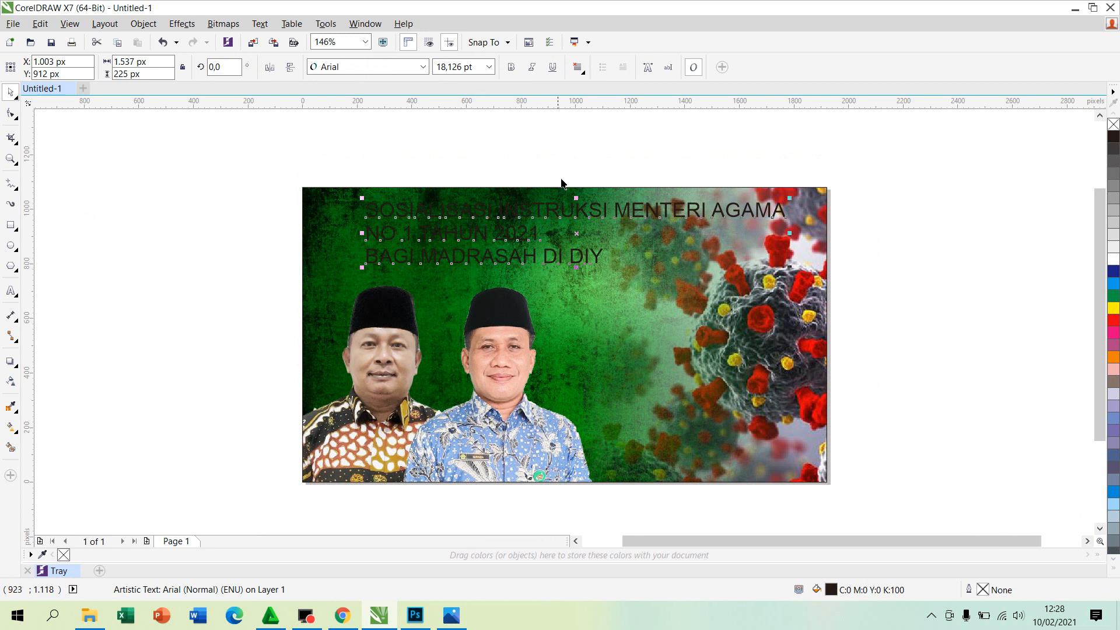
{"action": "left_click", "coordinate": [579, 69]}
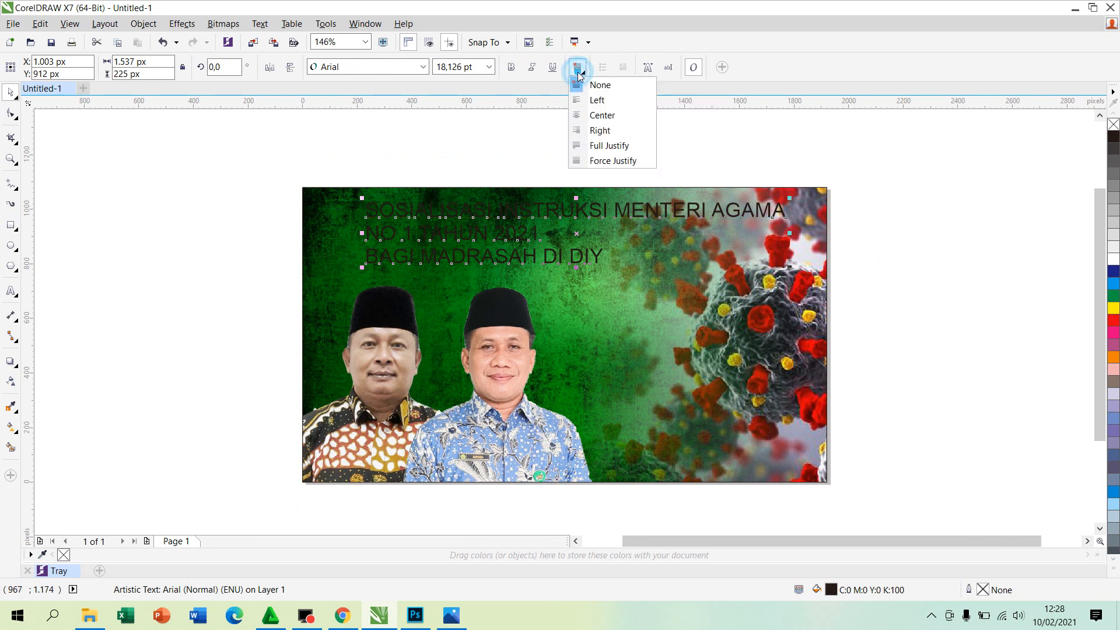
{"action": "left_click", "coordinate": [592, 115]}
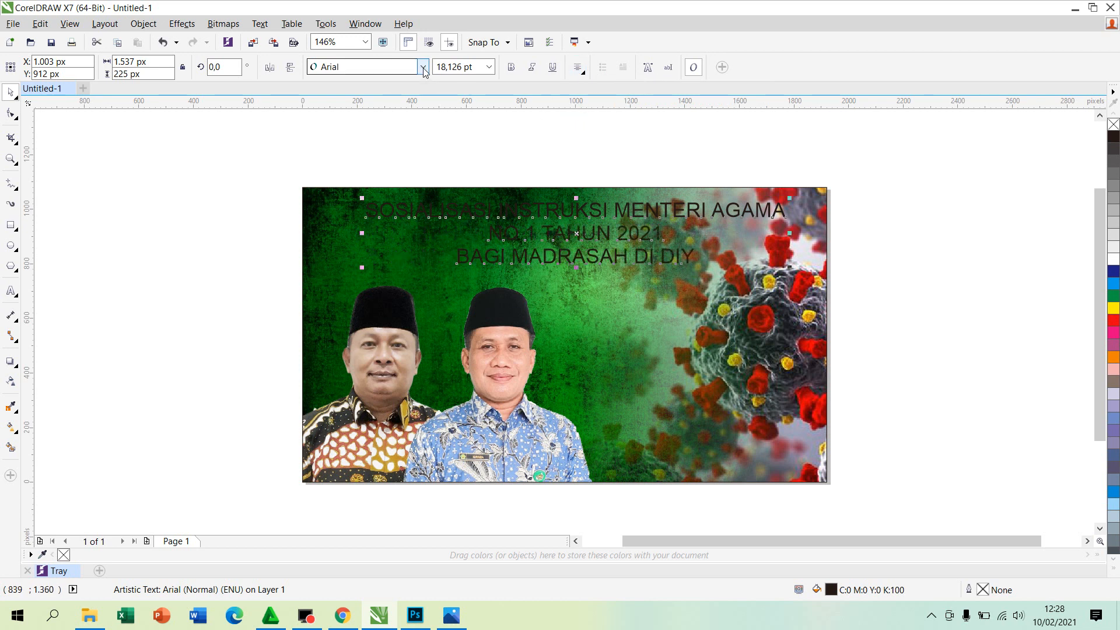
{"action": "left_click", "coordinate": [512, 68]}
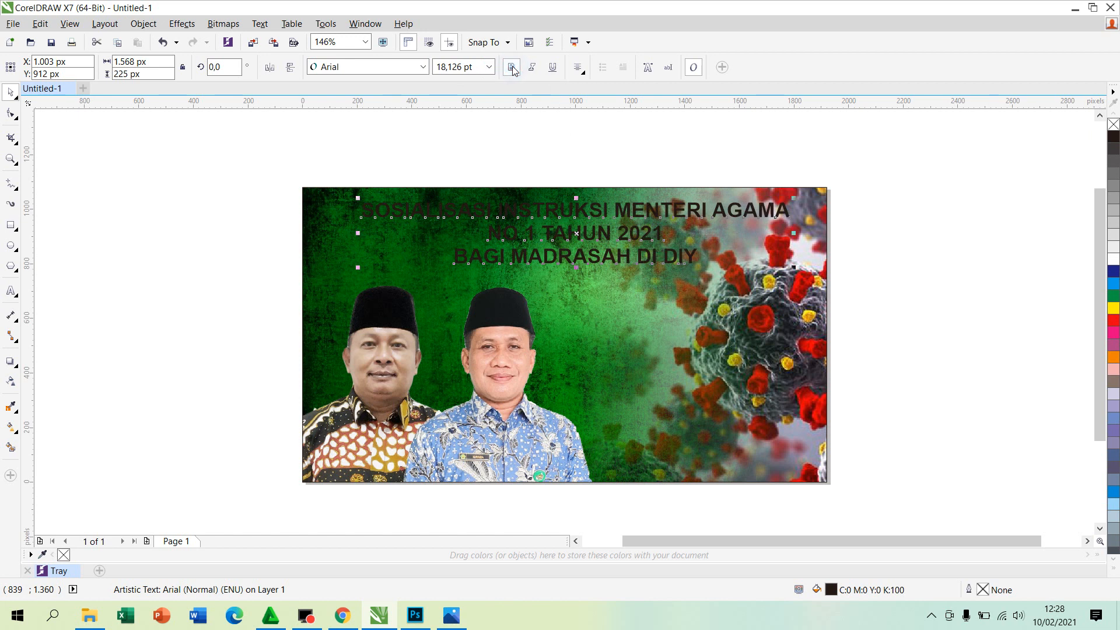
Fill the headline with yellow (C:0 M:0 Y:100 K:0) and set its font to Eras Bold ITC.
{"action": "left_click", "coordinate": [1114, 308]}
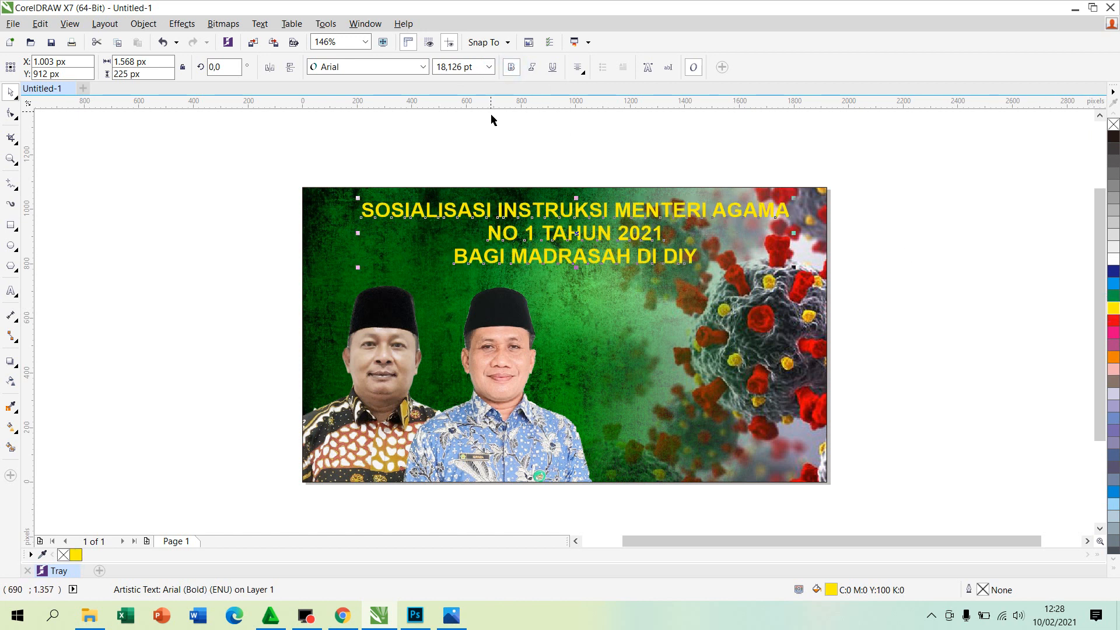
{"action": "left_click", "coordinate": [423, 67]}
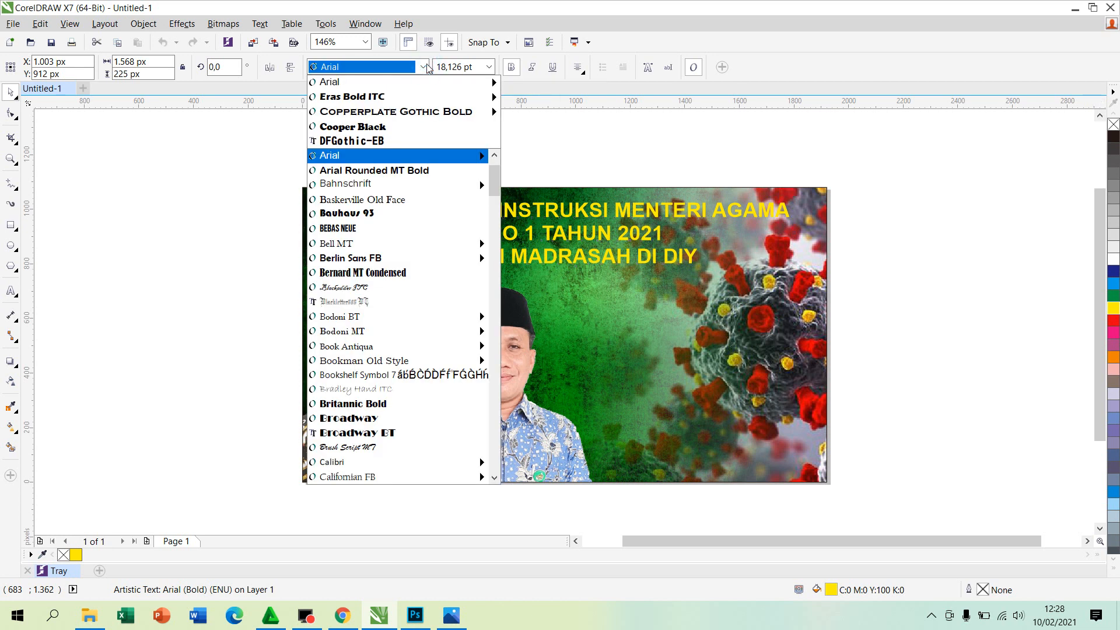
{"action": "left_click", "coordinate": [407, 98]}
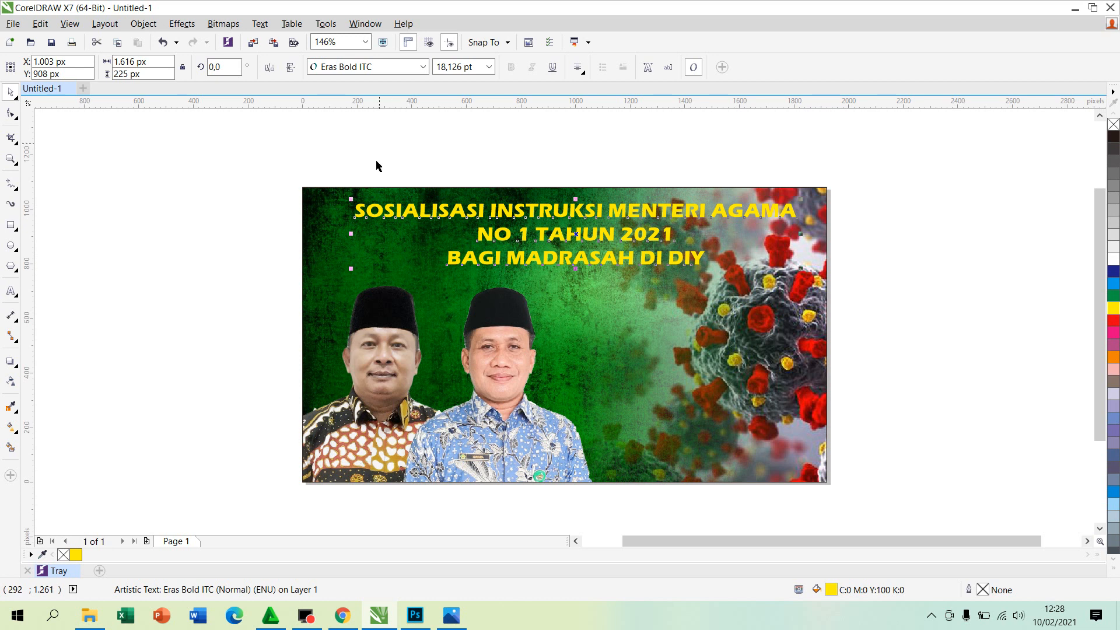
Scale the headline down to about 1,413 px wide and set its font size to 20 pt.
{"action": "left_click", "coordinate": [353, 199]}
{"action": "left_click_drag", "start_coordinate": [353, 200], "coordinate": [409, 209]}
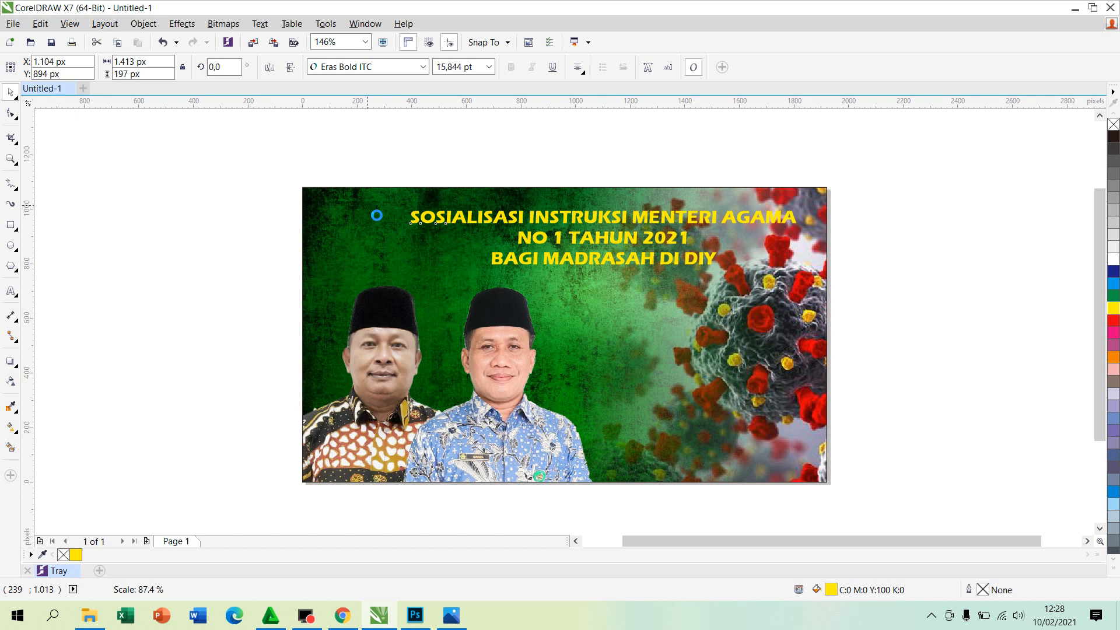
{"action": "left_click", "coordinate": [482, 71]}
{"action": "type", "text": "20"}
{"action": "key", "text": "Return"}
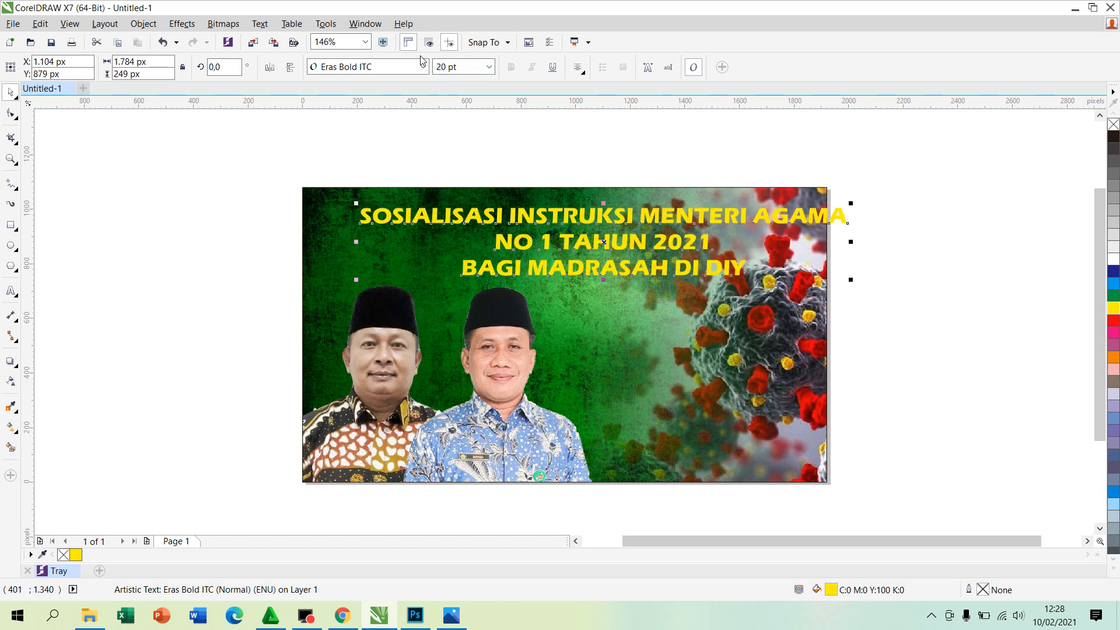
Set the headline's font size to 15 pt, and reposition and enlarge it to about 1,513 × 211 px.
{"action": "left_click", "coordinate": [461, 67]}
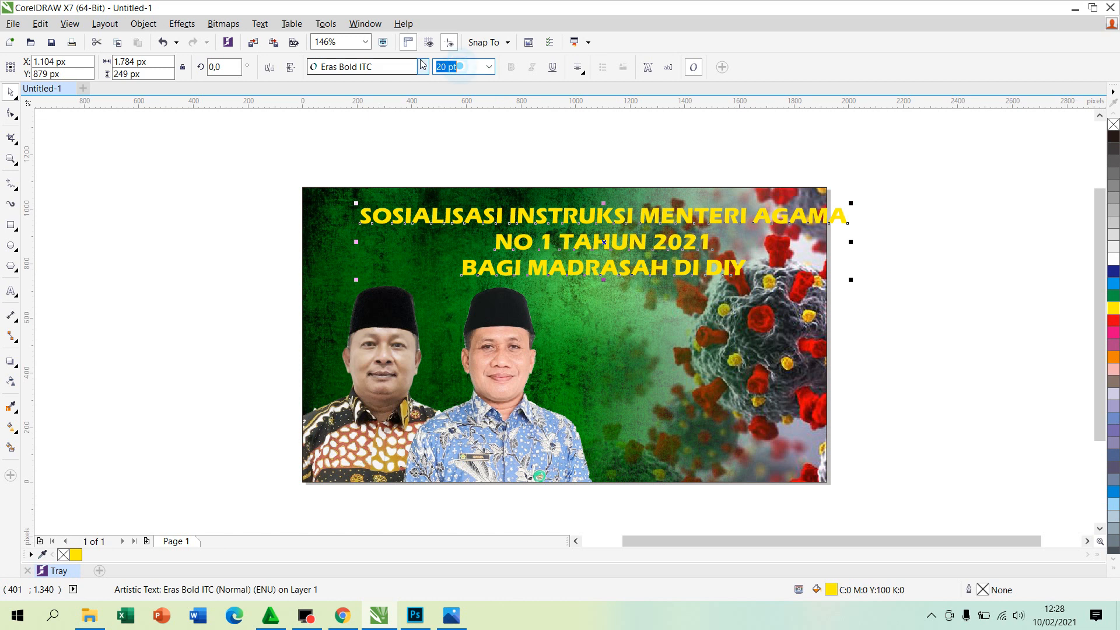
{"action": "type", "text": "15"}
{"action": "key", "text": "Return"}
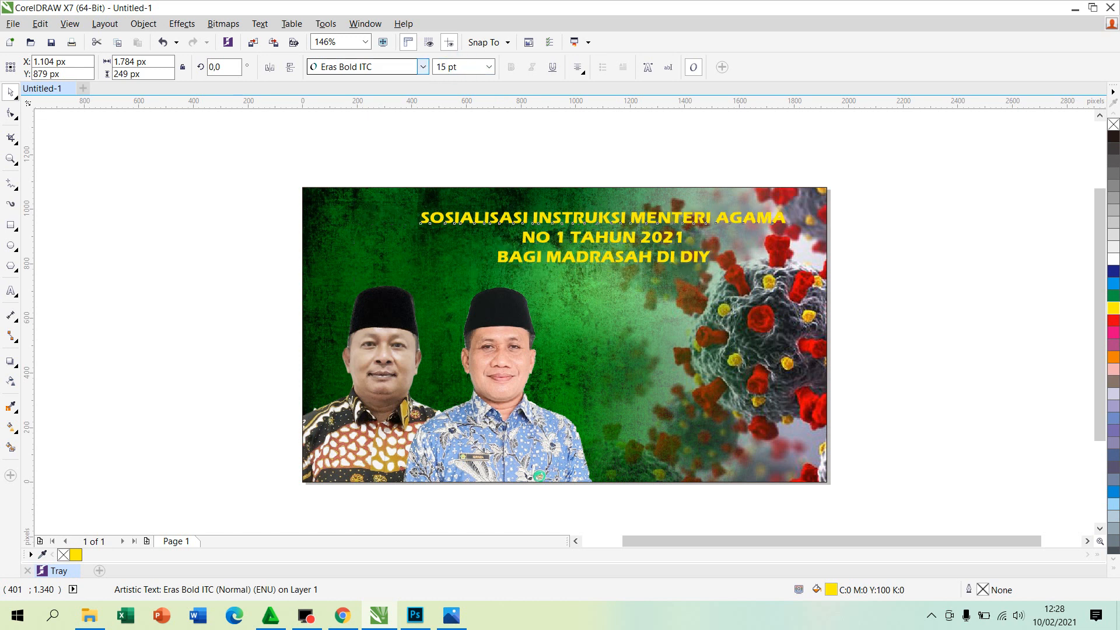
{"action": "left_click_drag", "start_coordinate": [612, 243], "coordinate": [577, 236]}
{"action": "left_click_drag", "start_coordinate": [759, 266], "coordinate": [805, 296]}
Compare with the reference image, center the headline at about X 997 px, Y 911 px, and deselect it.
{"action": "left_click", "coordinate": [460, 614]}
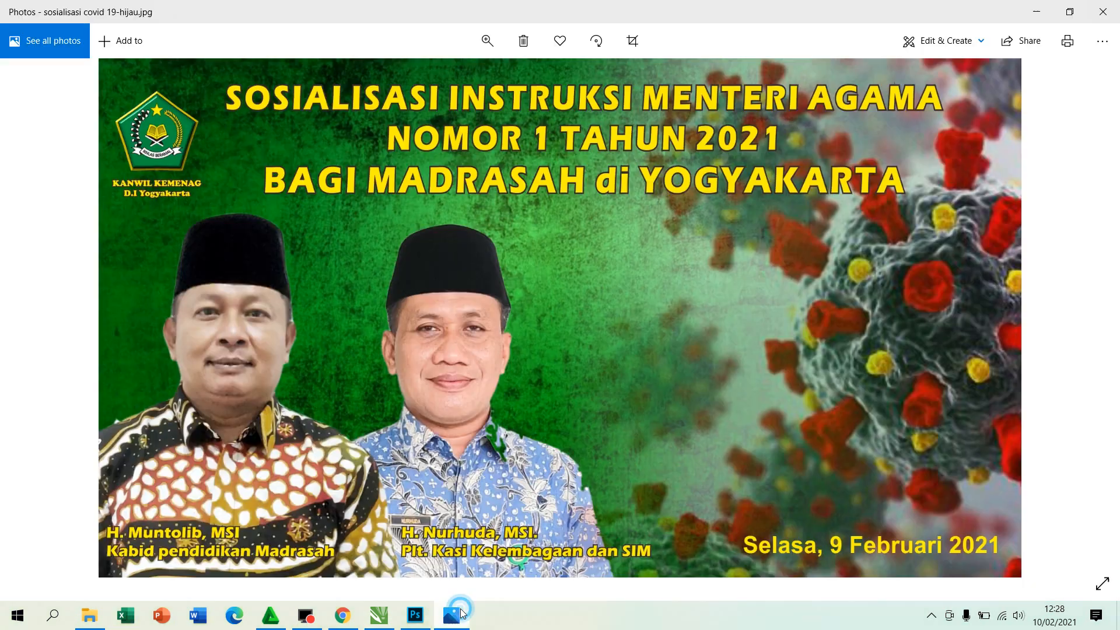
{"action": "left_click", "coordinate": [460, 614]}
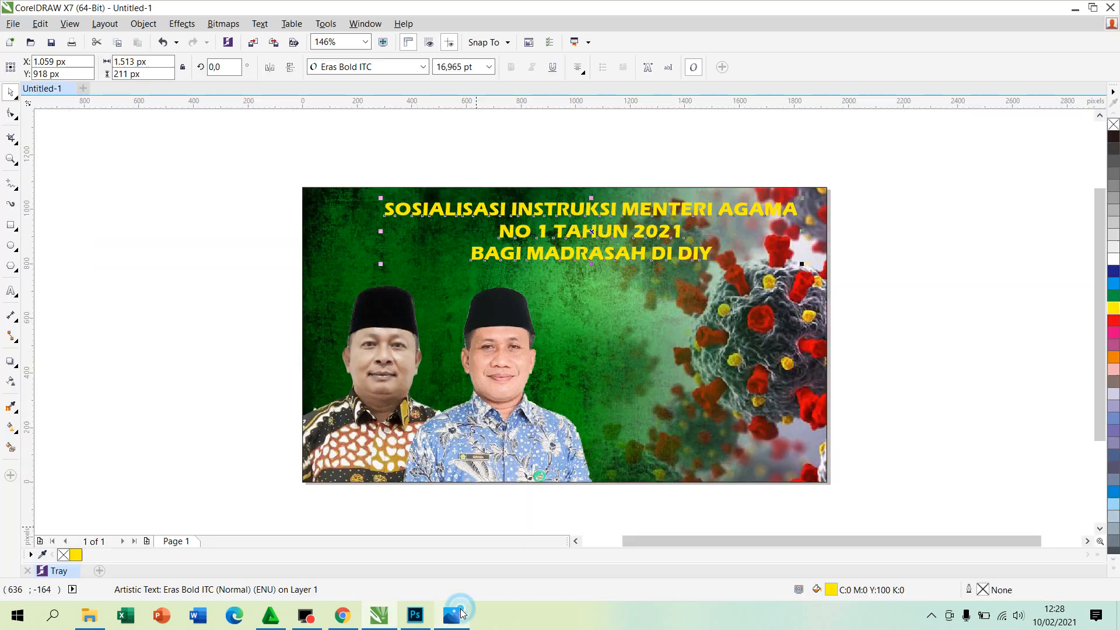
{"action": "left_click_drag", "start_coordinate": [596, 235], "coordinate": [583, 240]}
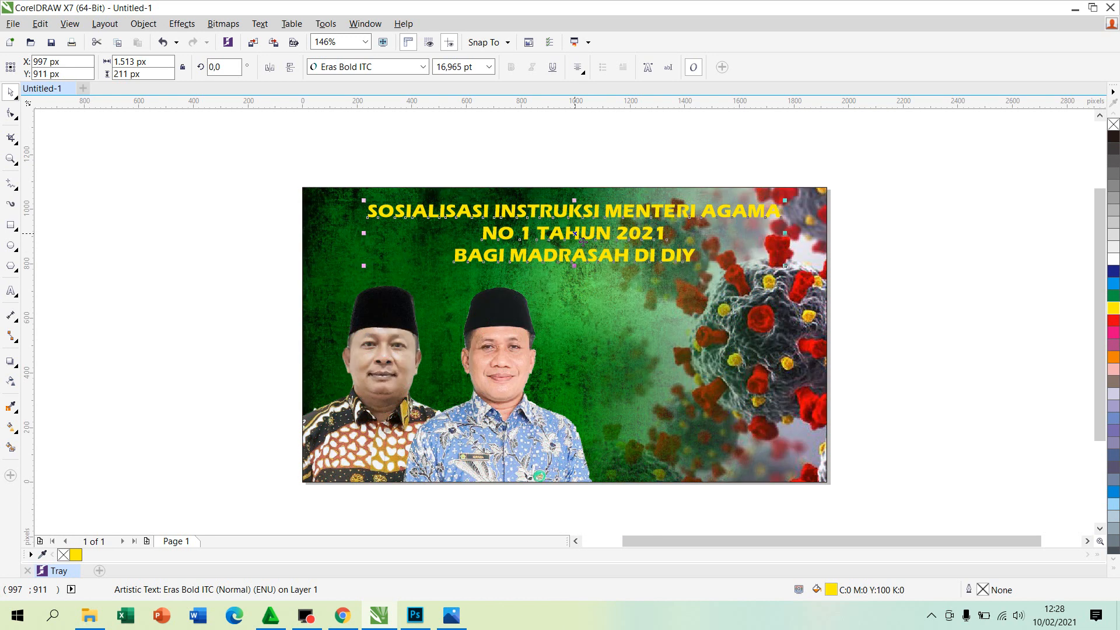
{"action": "left_click", "coordinate": [123, 153]}
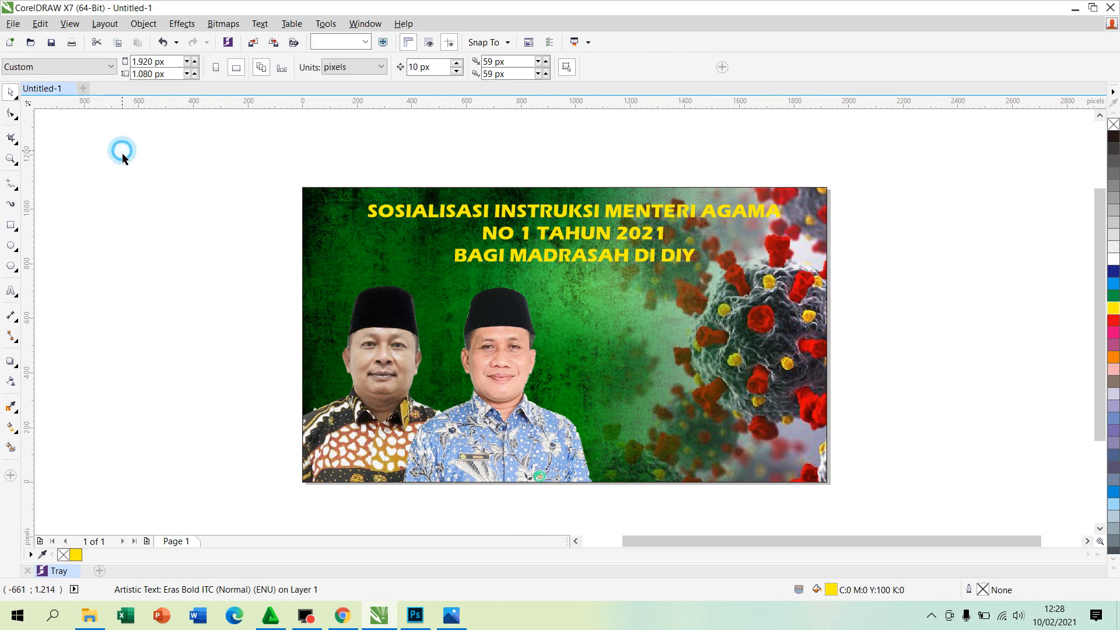
{"action": "left_click", "coordinate": [16, 24]}
{"action": "left_click", "coordinate": [29, 234]}
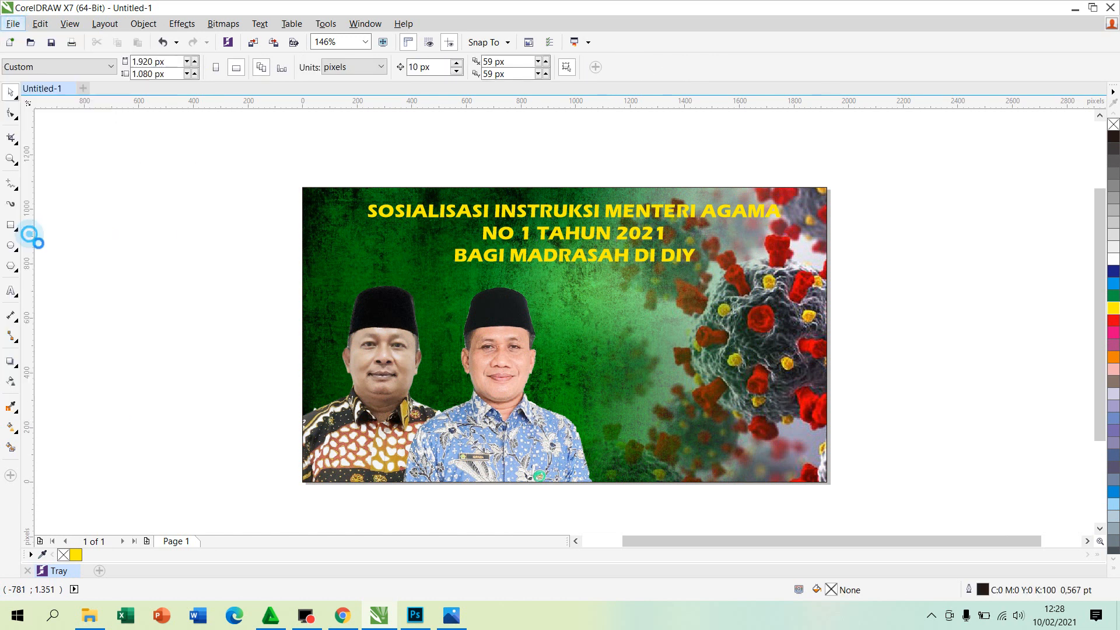
{"action": "left_click", "coordinate": [208, 202]}
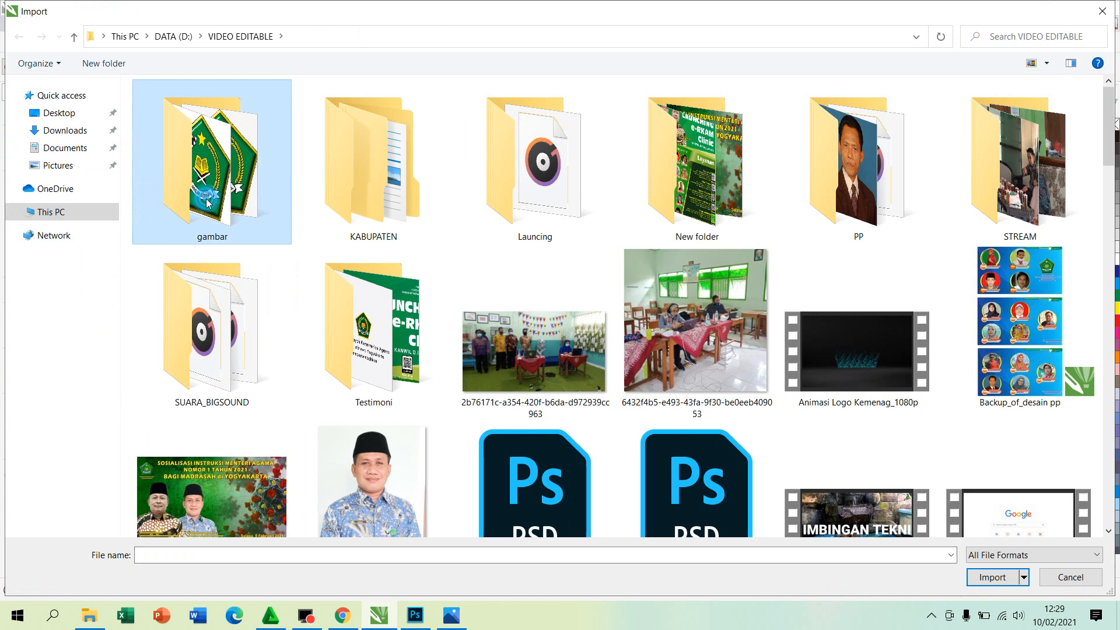
{"action": "double_click", "coordinate": [208, 203]}
{"action": "left_click", "coordinate": [278, 129]}
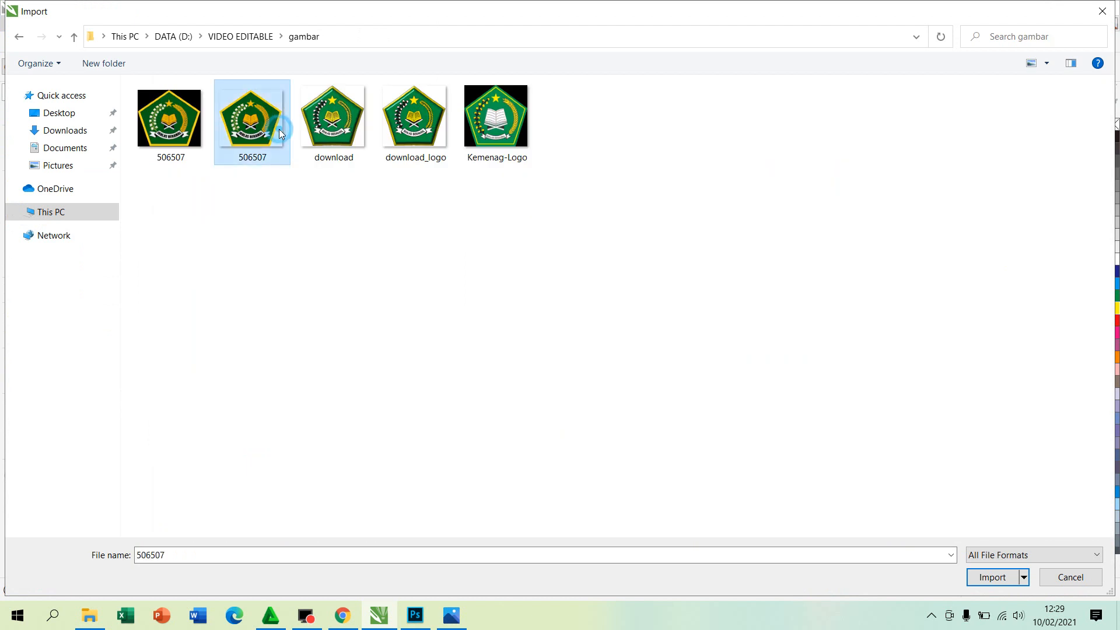
{"action": "left_click", "coordinate": [330, 127]}
{"action": "double_click", "coordinate": [332, 128]}
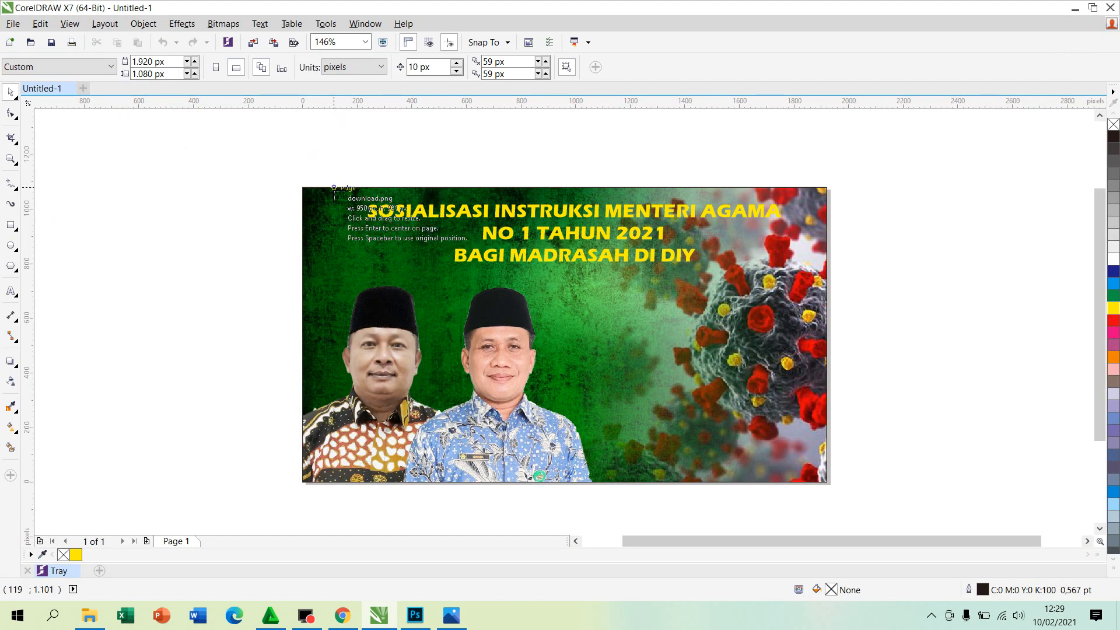
{"action": "left_click", "coordinate": [224, 158]}
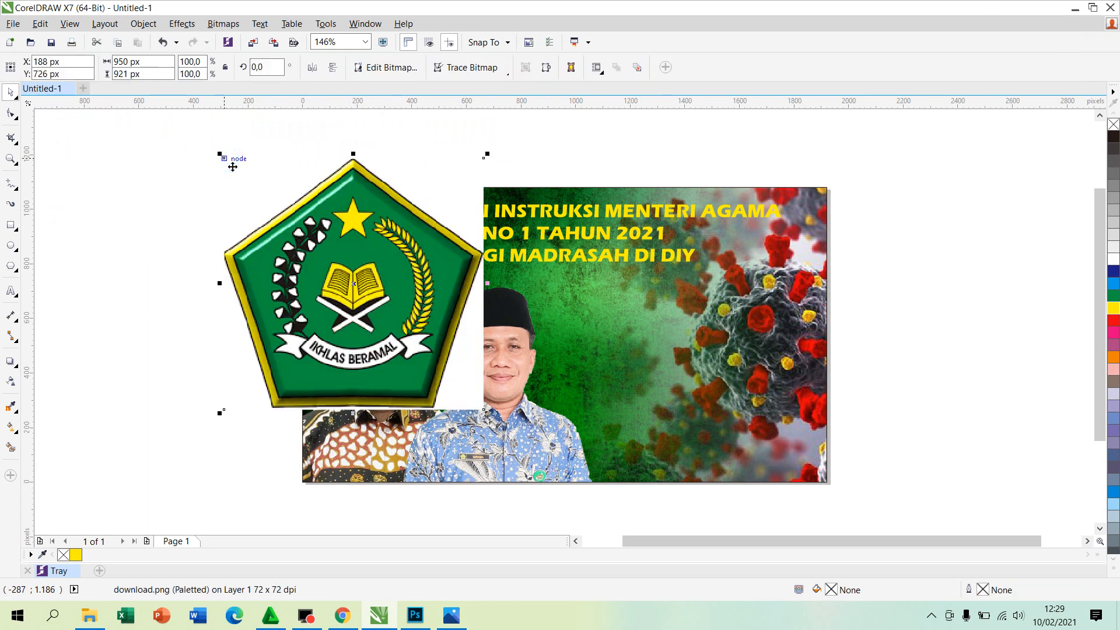
{"action": "key", "text": "Delete"}
Import the second 506507 logo image, the one without a black background, from the gambar folder and place it on the page.
{"action": "left_click", "coordinate": [13, 24]}
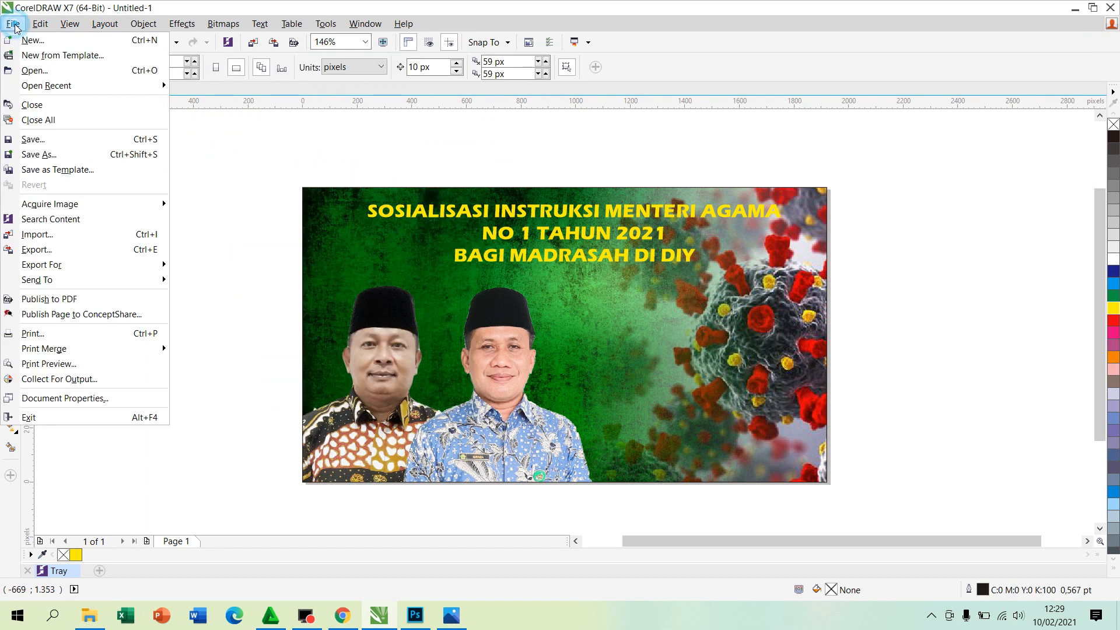
{"action": "left_click", "coordinate": [41, 234]}
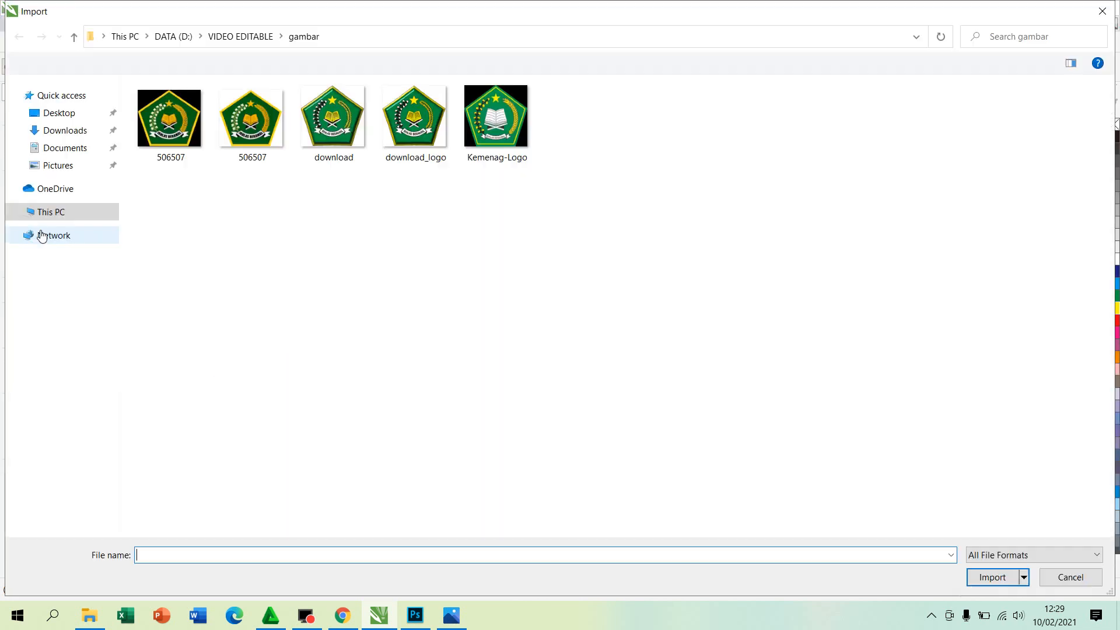
{"action": "left_click", "coordinate": [248, 133]}
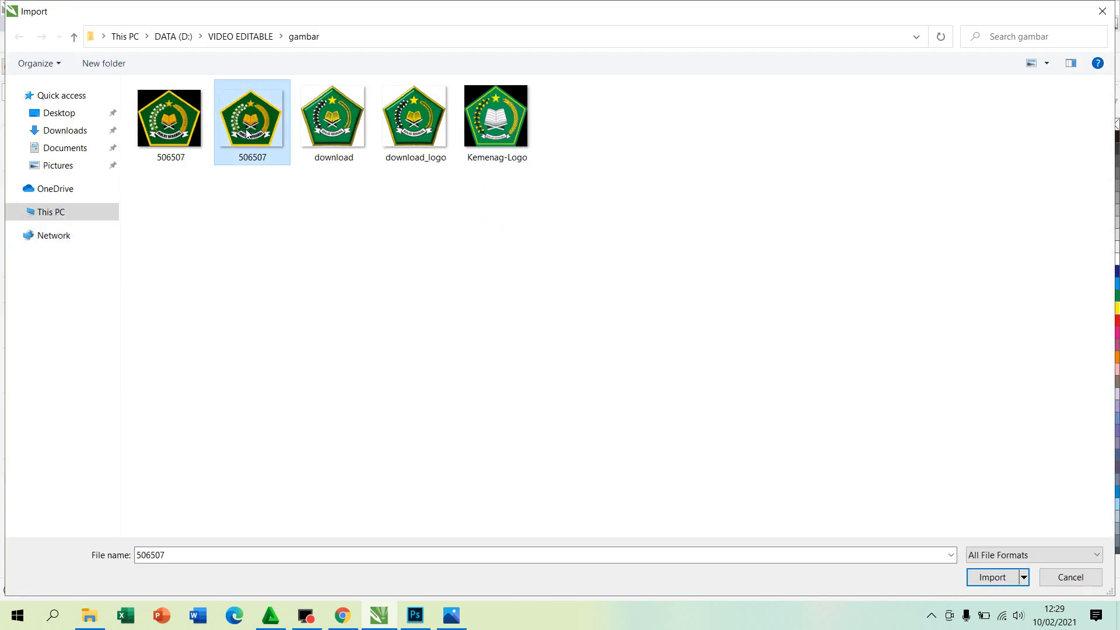
{"action": "left_click", "coordinate": [992, 577]}
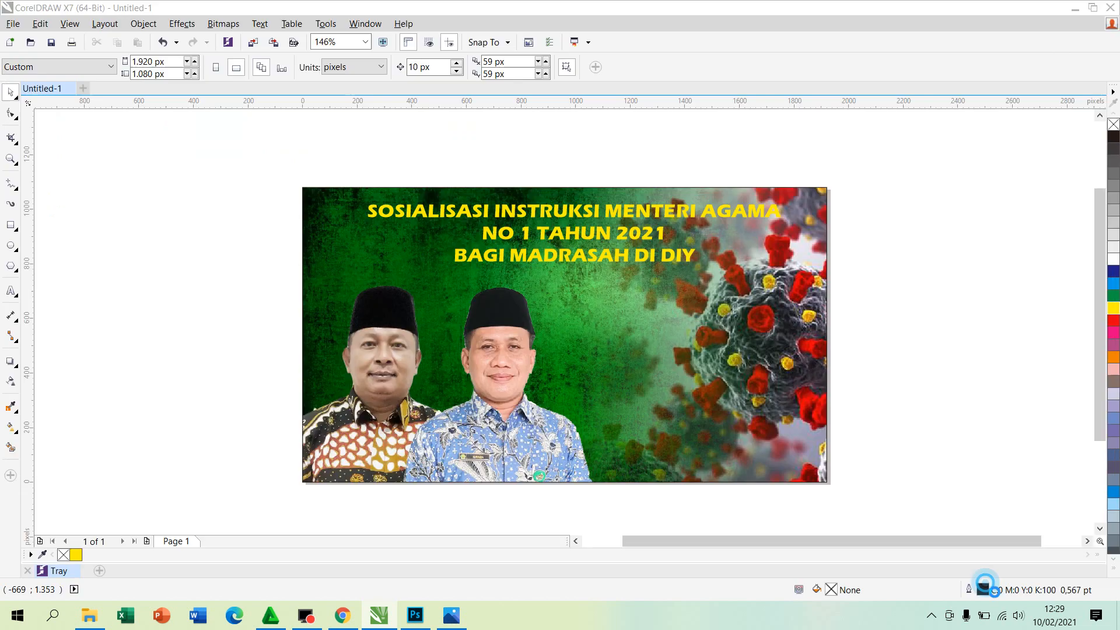
{"action": "left_click", "coordinate": [303, 231]}
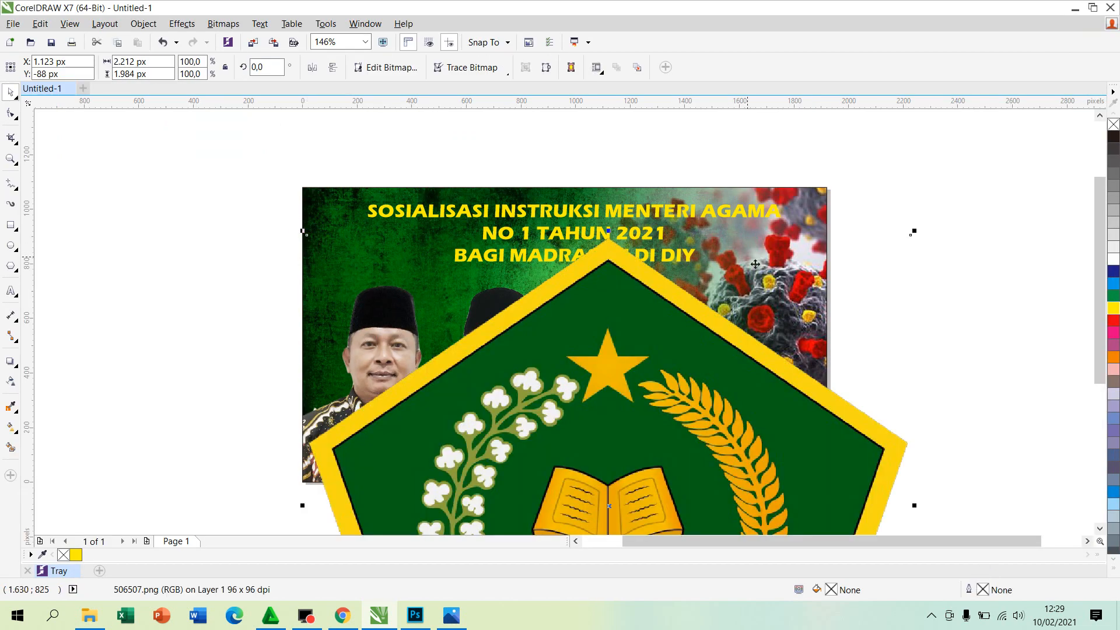
Scale the imported logo down to about 196 × 175 px and place it in the page's upper-left corner, before the headline.
{"action": "left_click_drag", "start_coordinate": [628, 364], "coordinate": [562, 268]}
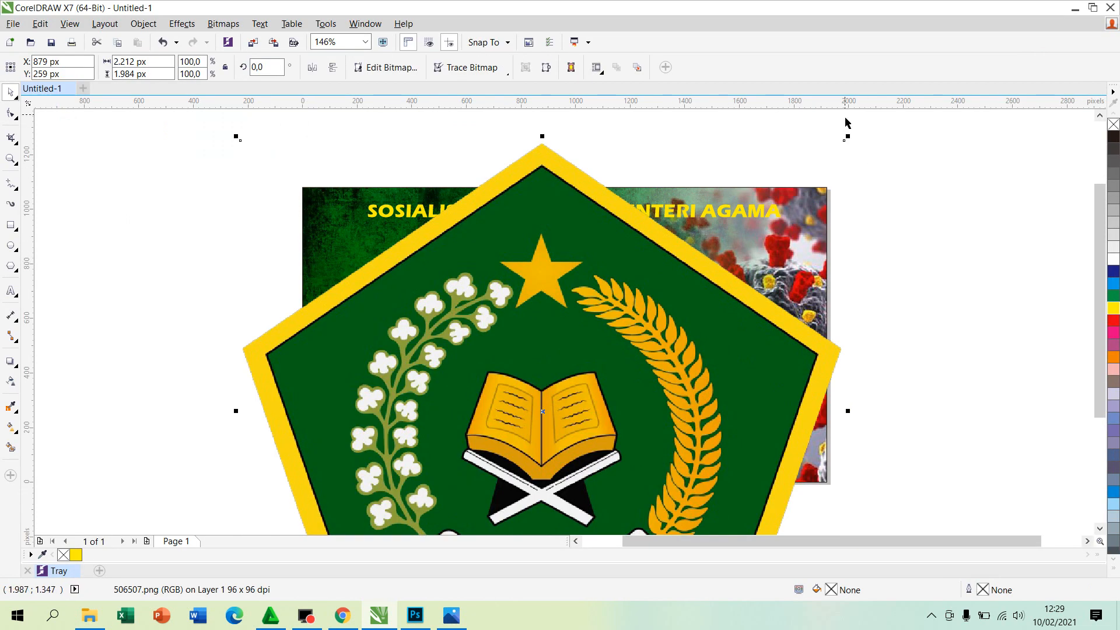
{"action": "left_click_drag", "start_coordinate": [853, 145], "coordinate": [512, 436]}
{"action": "left_click_drag", "start_coordinate": [401, 506], "coordinate": [637, 257]}
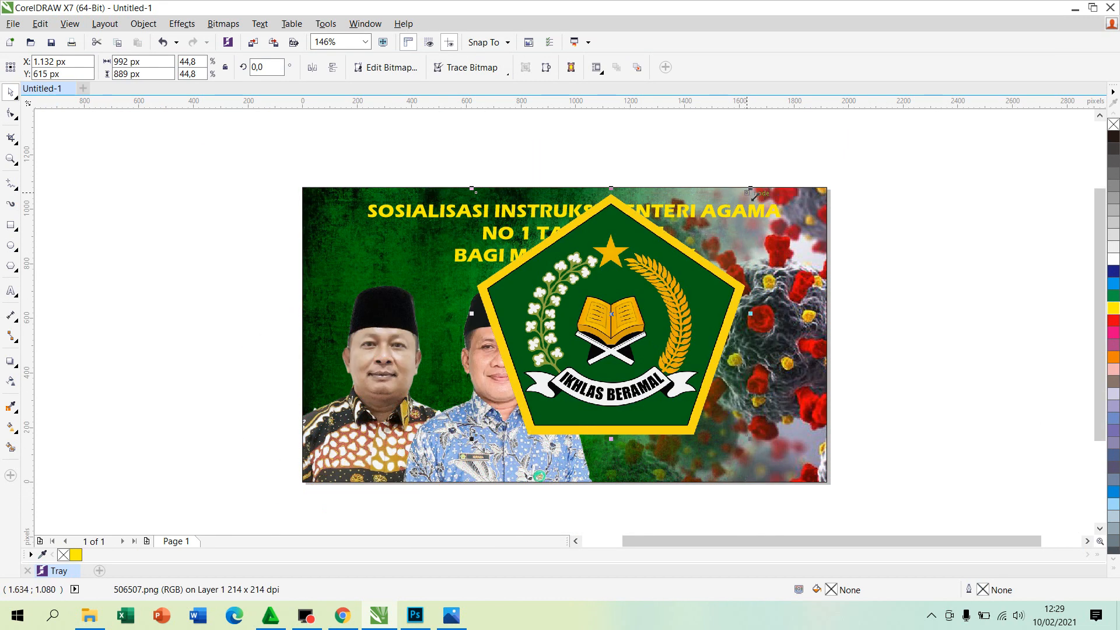
{"action": "left_click_drag", "start_coordinate": [749, 187], "coordinate": [563, 360]}
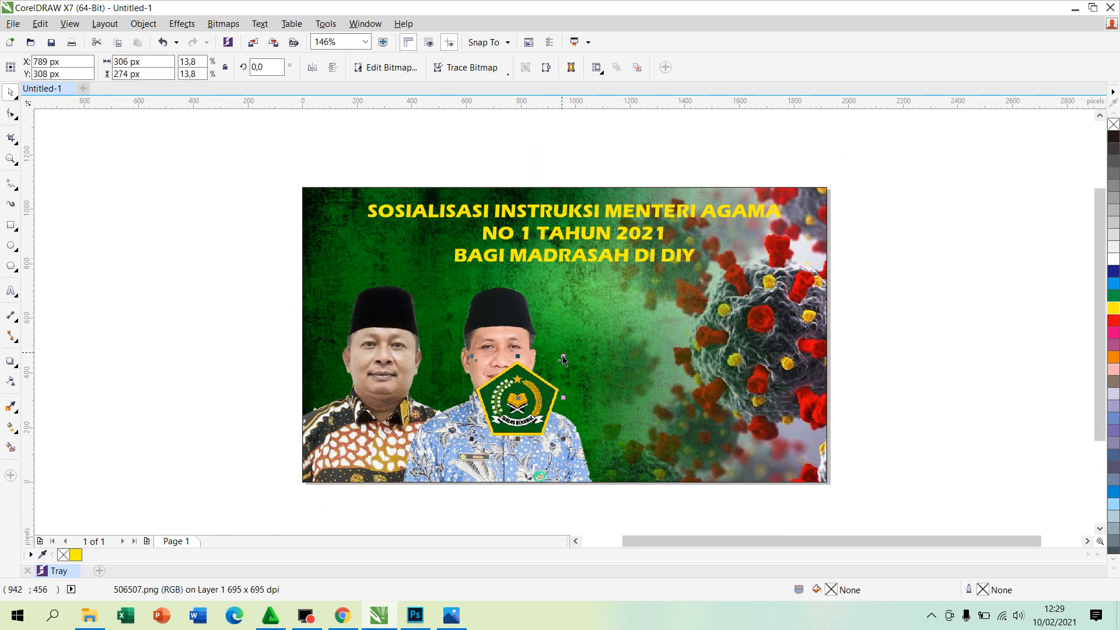
{"action": "left_click_drag", "start_coordinate": [519, 411], "coordinate": [363, 261]}
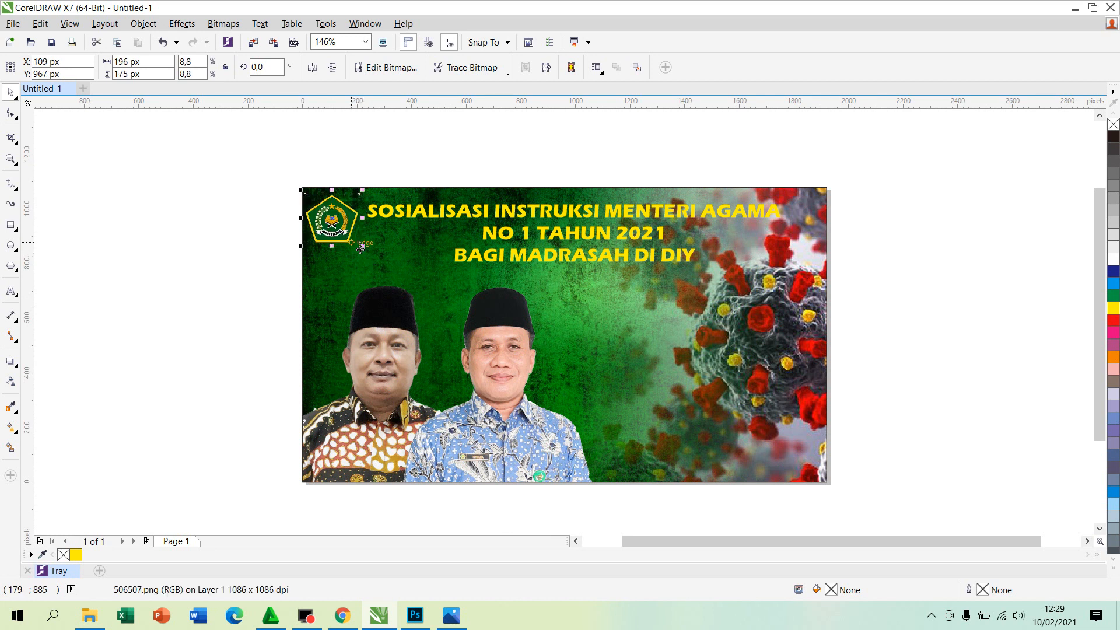
Shrink the logo to about 173 × 155 px, nudge it to about X 118 px, Y 967 px, and deselect it.
{"action": "key", "text": "Right"}
{"action": "key", "text": "Down"}
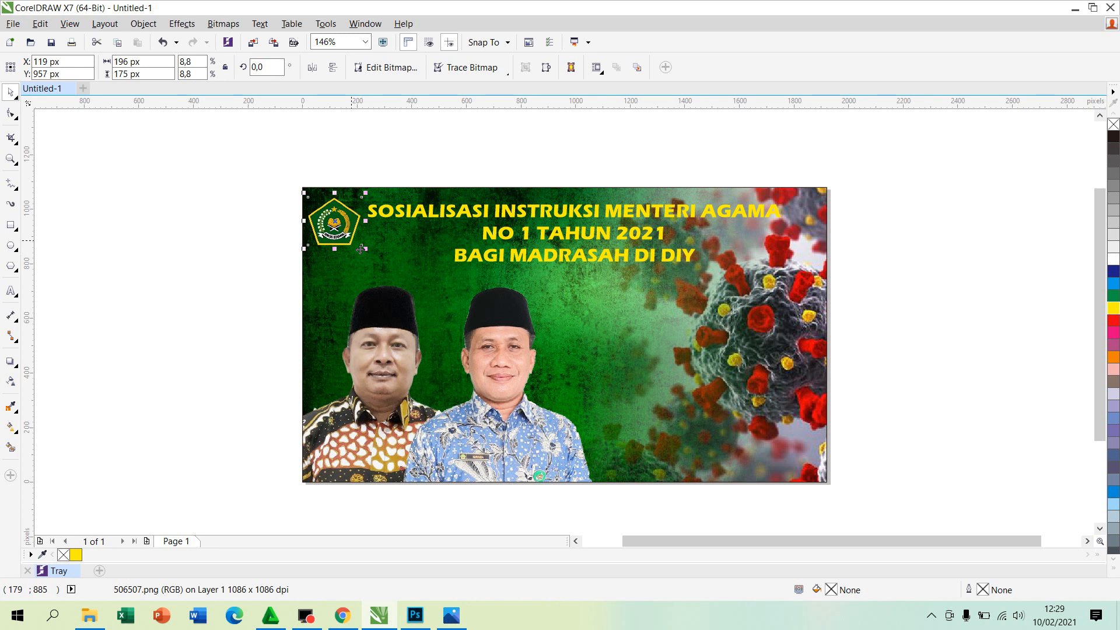
{"action": "left_click_drag", "start_coordinate": [366, 250], "coordinate": [360, 245]}
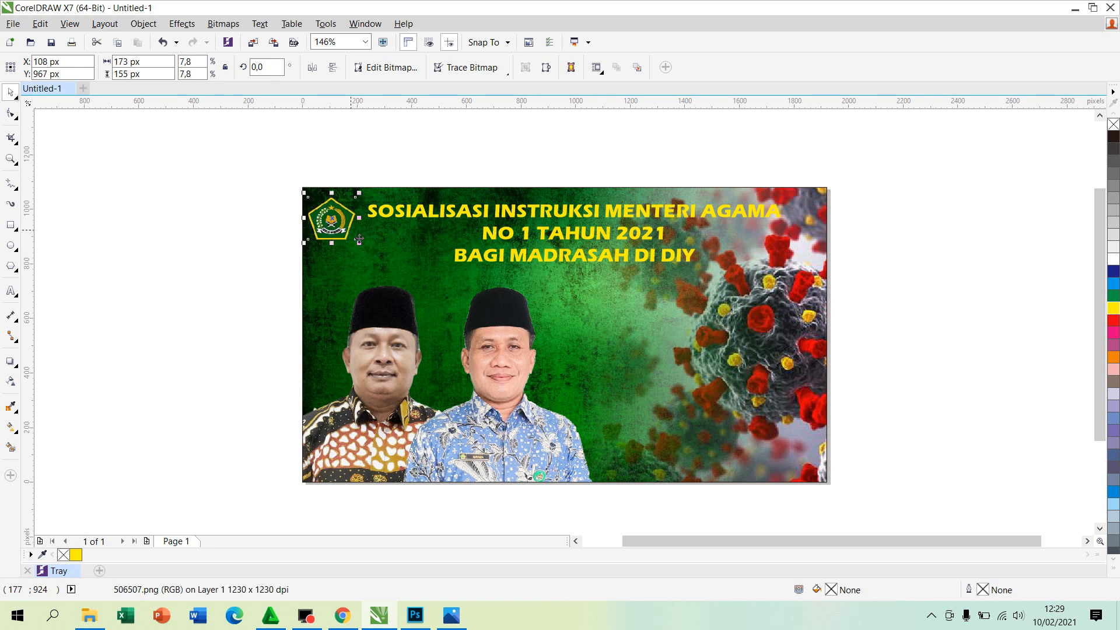
{"action": "key", "text": "Right"}
{"action": "key", "text": "Up"}
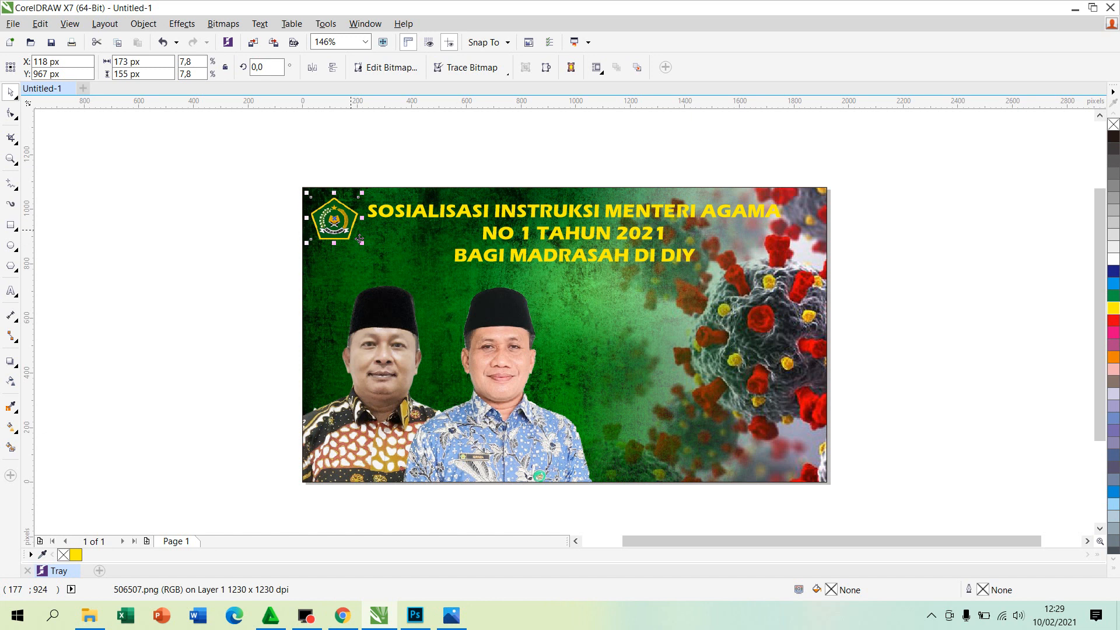
{"action": "left_click", "coordinate": [113, 165]}
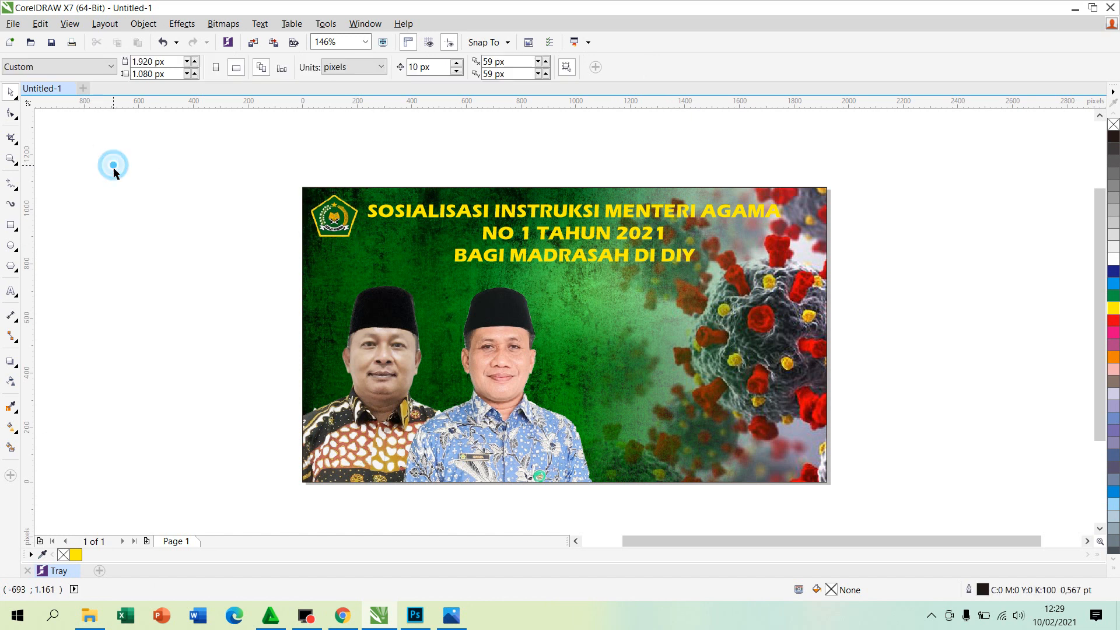
Add the artistic text "KANWIL DIY" in capitals below the logo.
{"action": "left_click", "coordinate": [13, 293]}
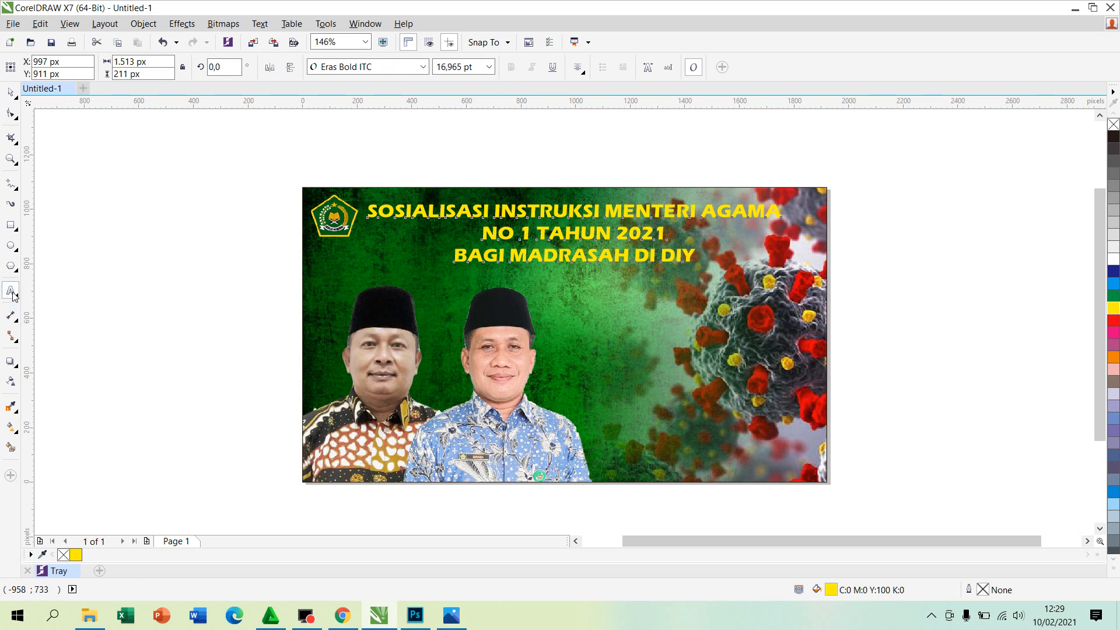
{"action": "left_click", "coordinate": [338, 266]}
{"action": "type", "text": "ka"}
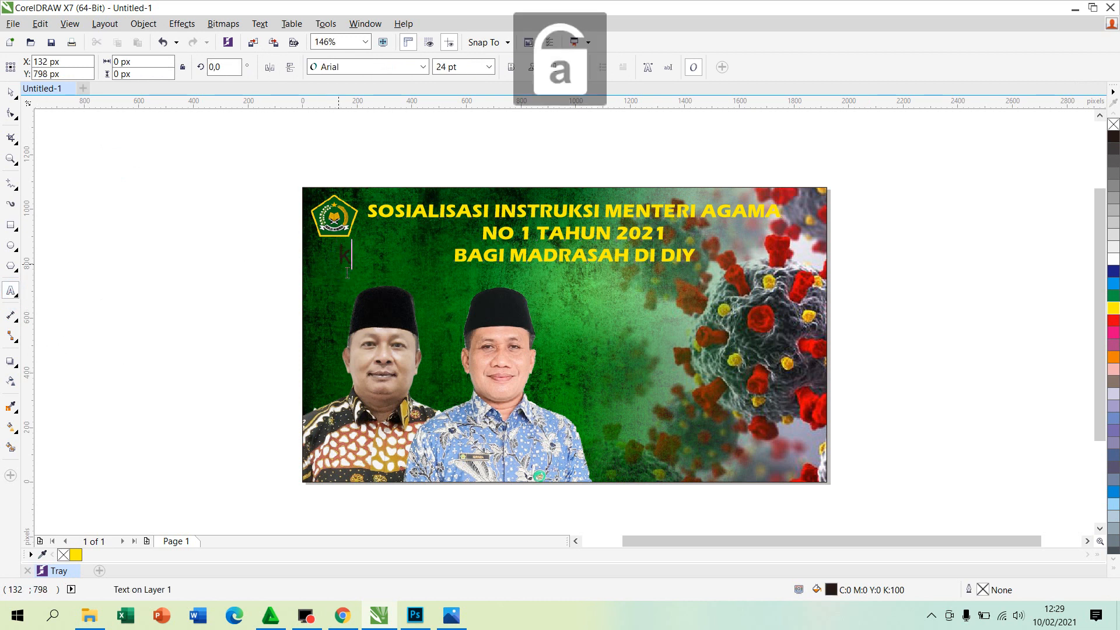
{"action": "key", "text": "BackSpace"}
{"action": "key", "text": "BackSpace"}
{"action": "key", "text": "Caps_Lock"}
{"action": "type", "text": "KANWI"}
{"action": "type", "text": "L"}
{"action": "type", "text": " B"}
{"action": "type", "text": "IY"}
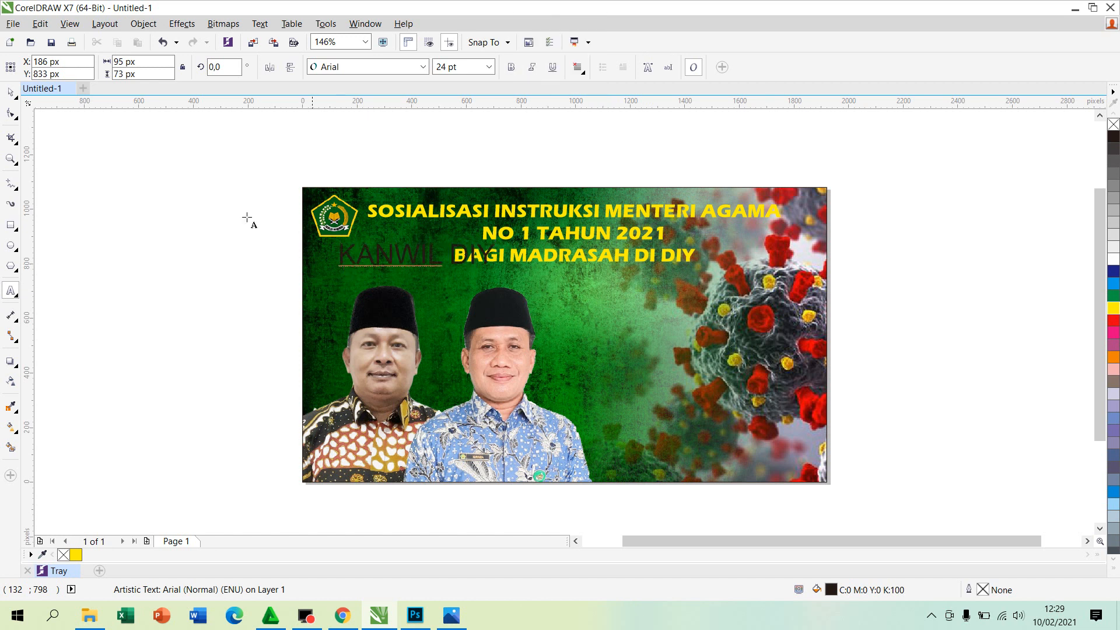
Scale the "KANWIL DIY" text down to about 287 × 36 px and make it bold.
{"action": "left_click", "coordinate": [10, 92]}
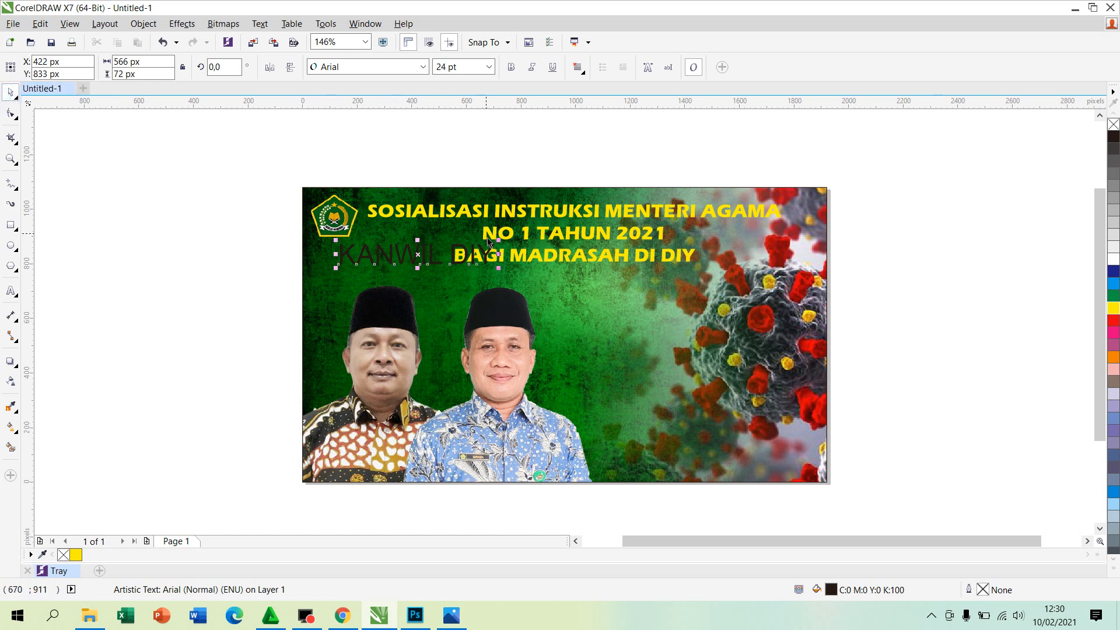
{"action": "left_click_drag", "start_coordinate": [499, 239], "coordinate": [451, 264]}
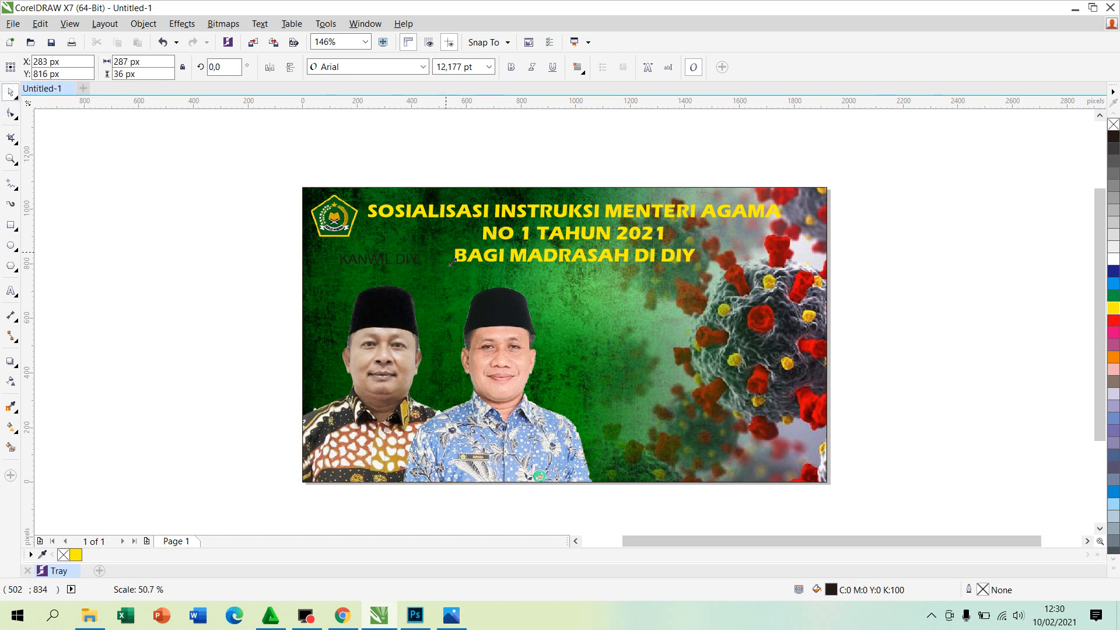
{"action": "left_click", "coordinate": [511, 67]}
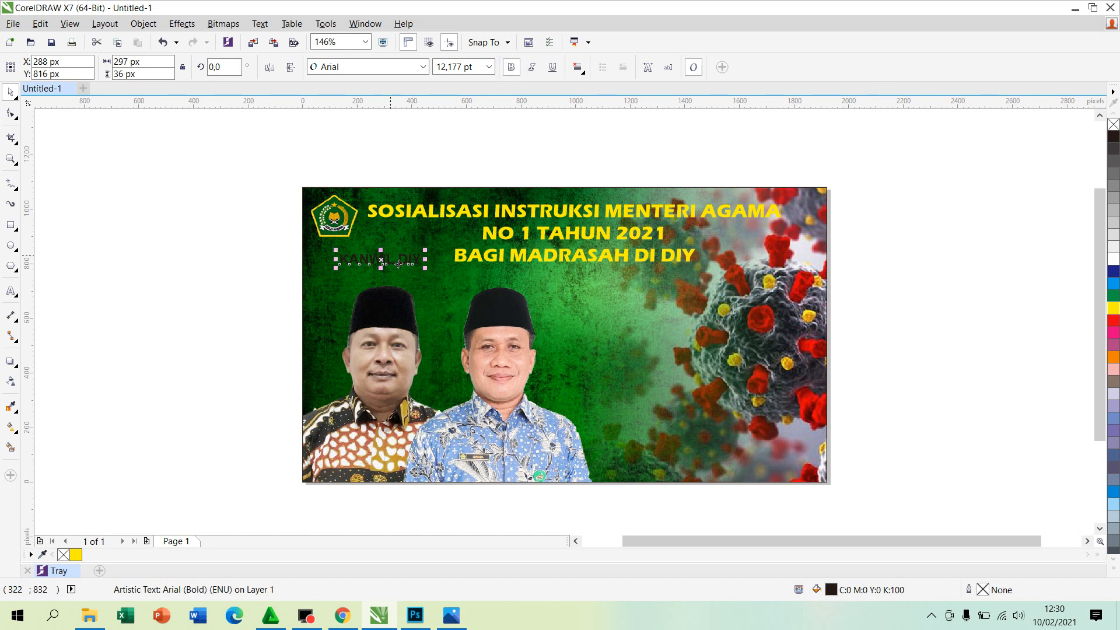
Fill the "KANWIL DIY" text with yellow (C:0 M:0 Y:100 K:0) and reduce it to about 148 × 18 px beneath the logo.
{"action": "left_click", "coordinate": [383, 260]}
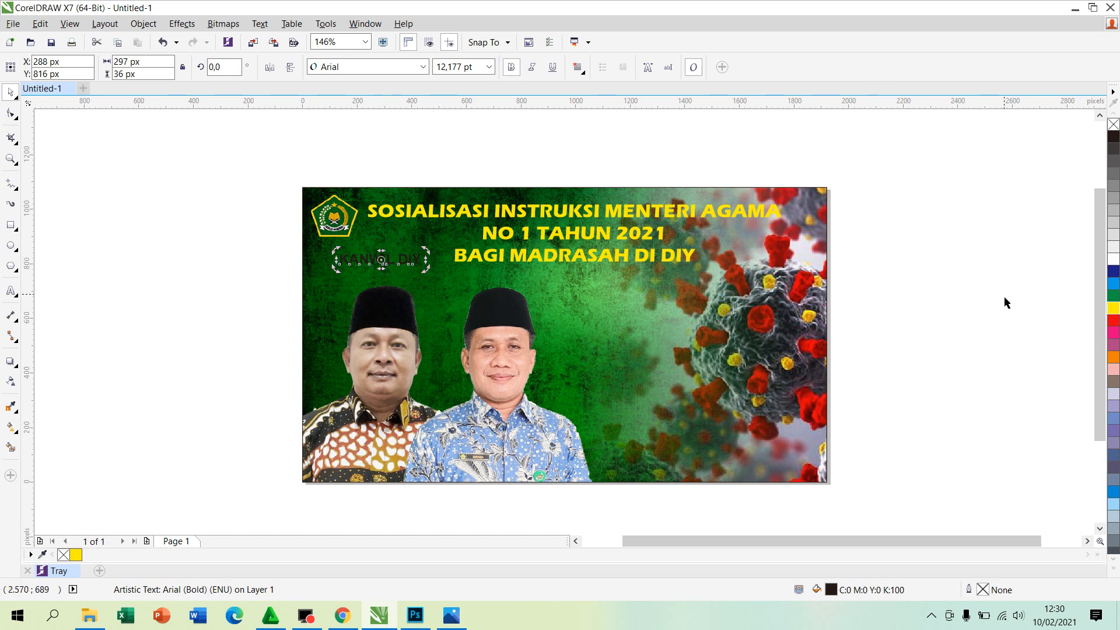
{"action": "left_click", "coordinate": [1114, 308]}
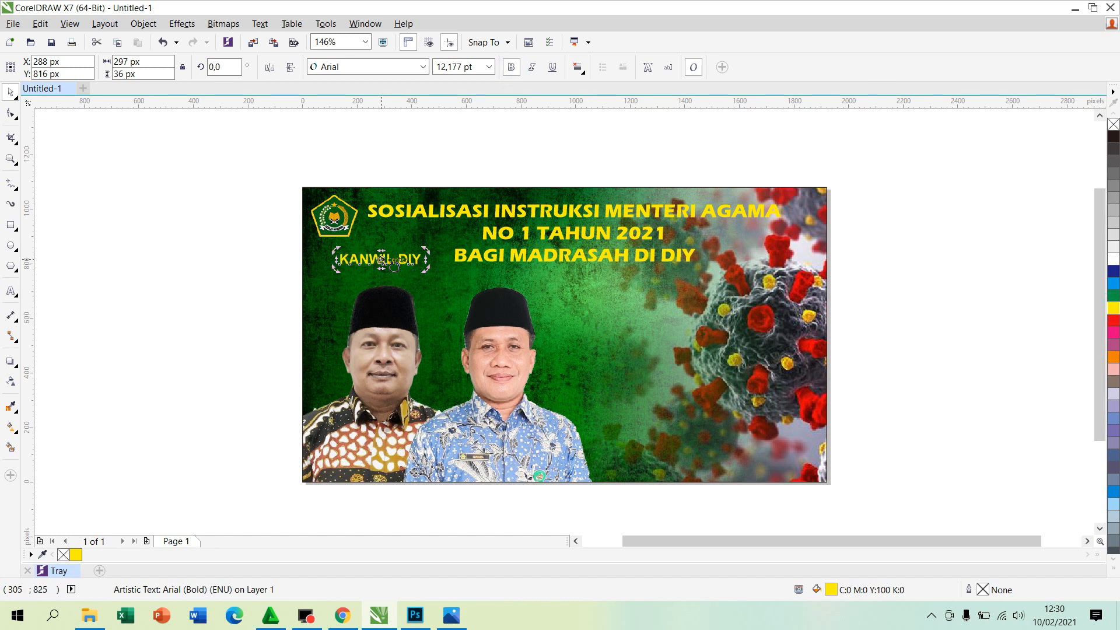
{"action": "mouse_move", "coordinate": [395, 265]}
{"action": "left_mouse_down"}
{"action": "mouse_move", "coordinate": [361, 261]}
{"action": "mouse_move", "coordinate": [385, 260]}
{"action": "left_mouse_up"}
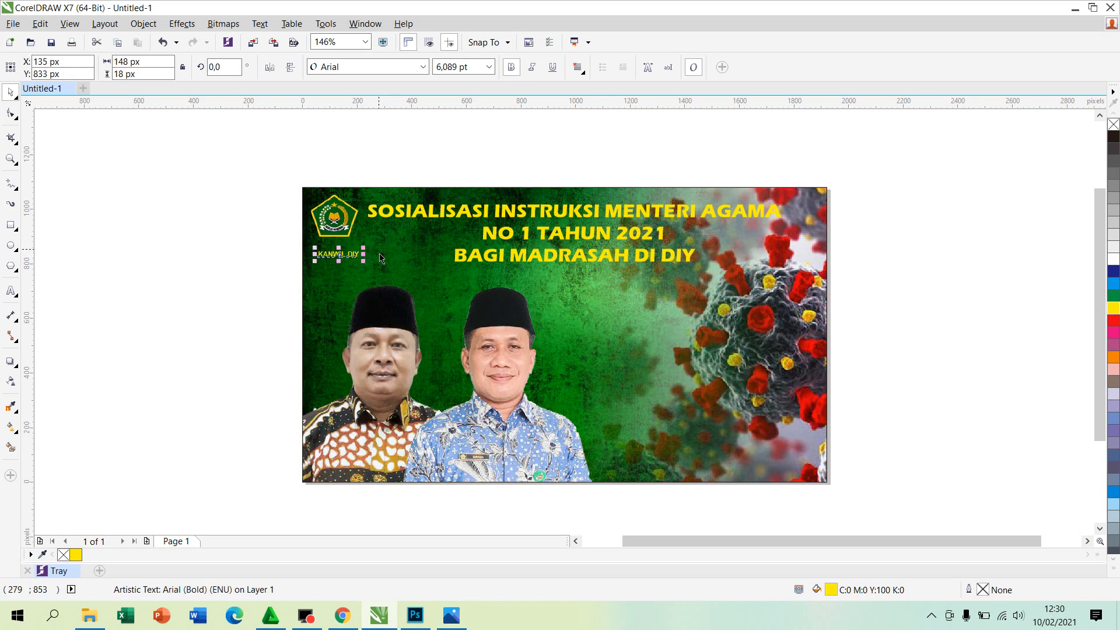
Center the "KANWIL DIY" text horizontally on the logo.
{"action": "left_click", "coordinate": [332, 228], "text": "shift"}
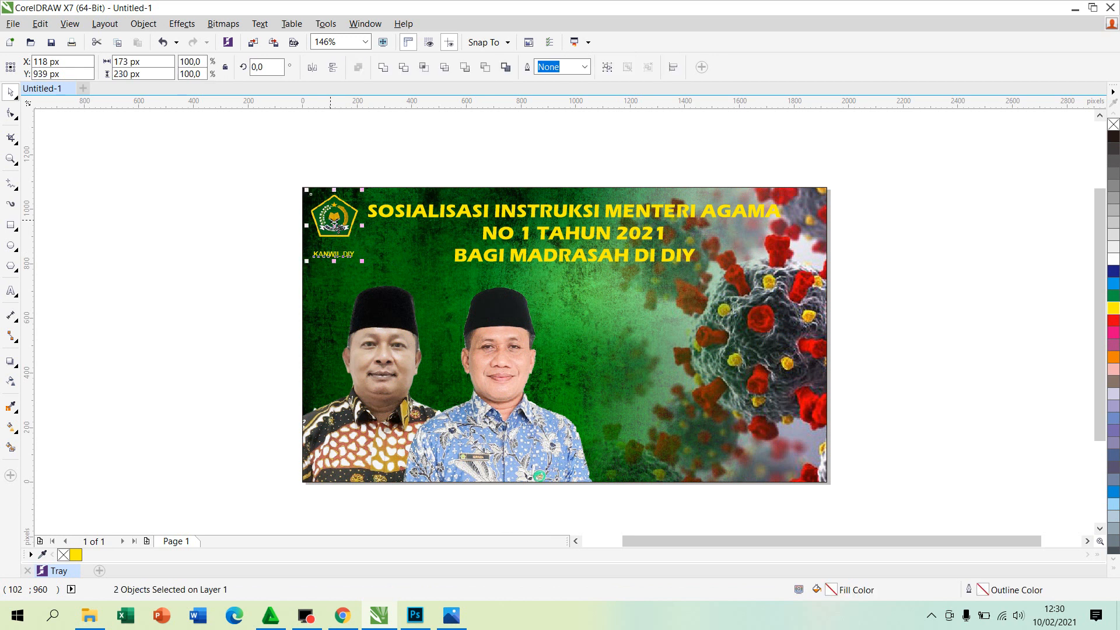
{"action": "left_click", "coordinate": [212, 214]}
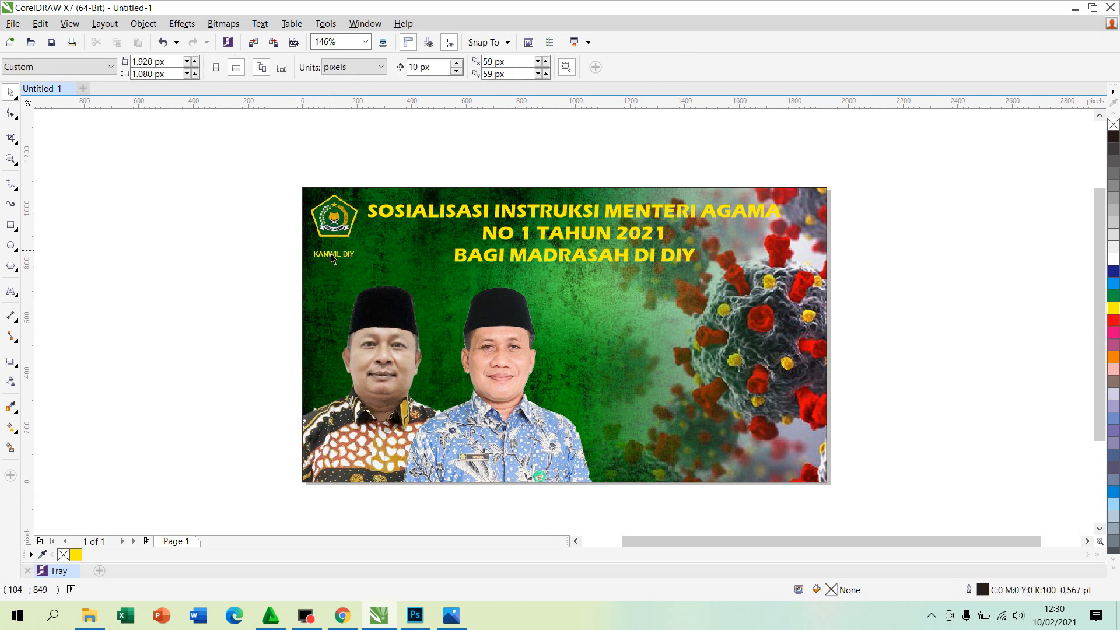
{"action": "left_click", "coordinate": [334, 257]}
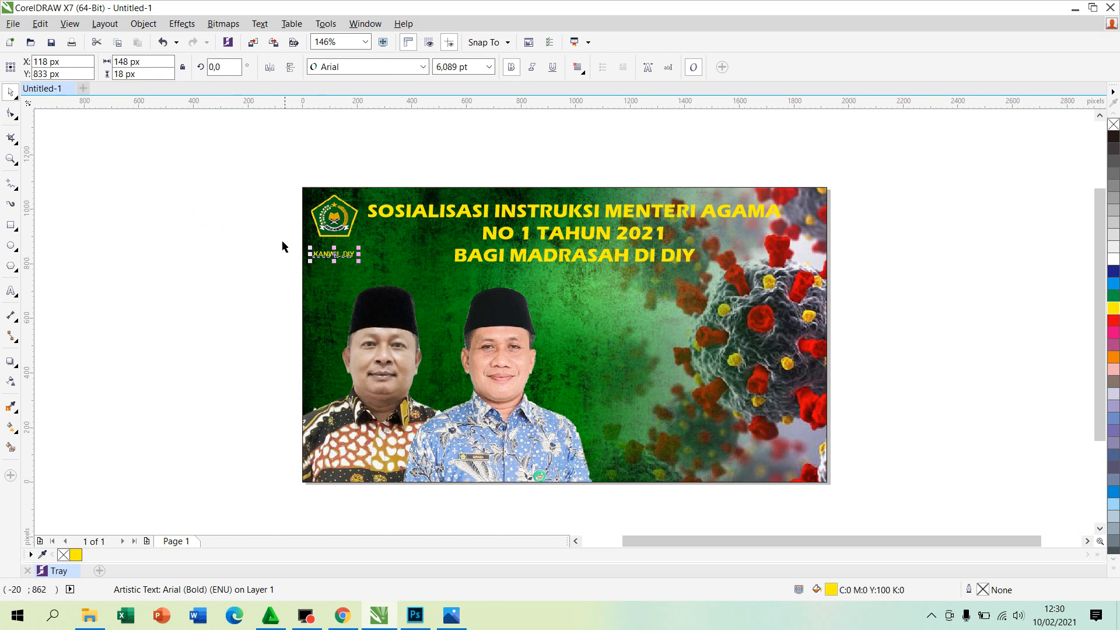
Move the "KANWIL DIY" text away from under the logo to about X 250 px, Y 840 px and deselect it.
{"action": "left_click", "coordinate": [268, 233]}
{"action": "left_click_drag", "start_coordinate": [329, 261], "coordinate": [373, 259]}
{"action": "left_click", "coordinate": [263, 248]}
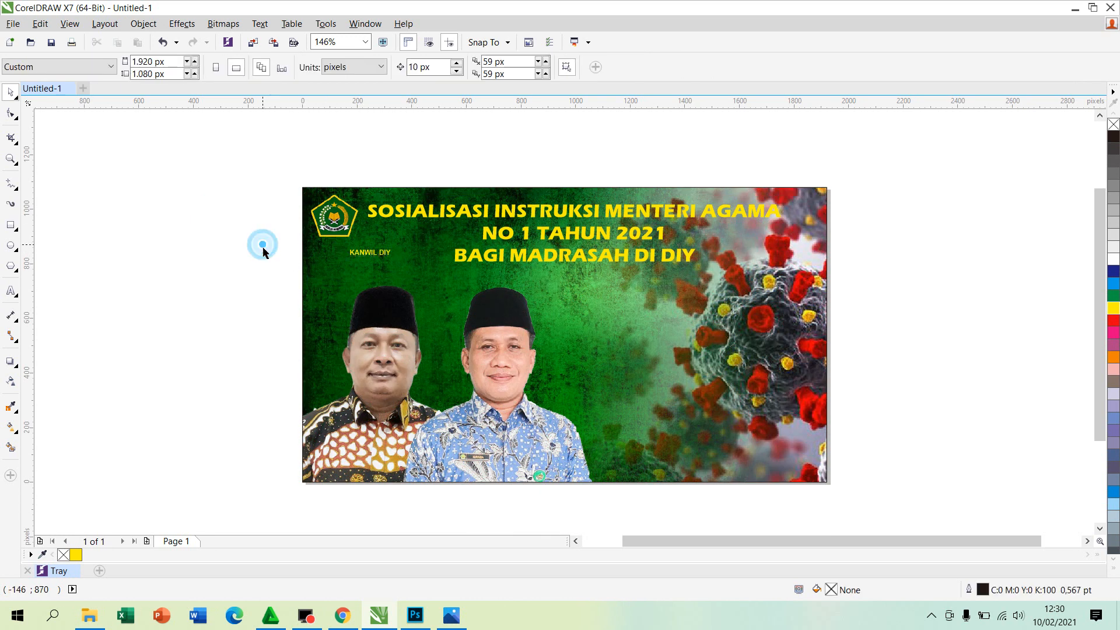
Realign the moved "KANWIL DIY" text with the logo's vertical center line and deselect both.
{"action": "left_click", "coordinate": [365, 259]}
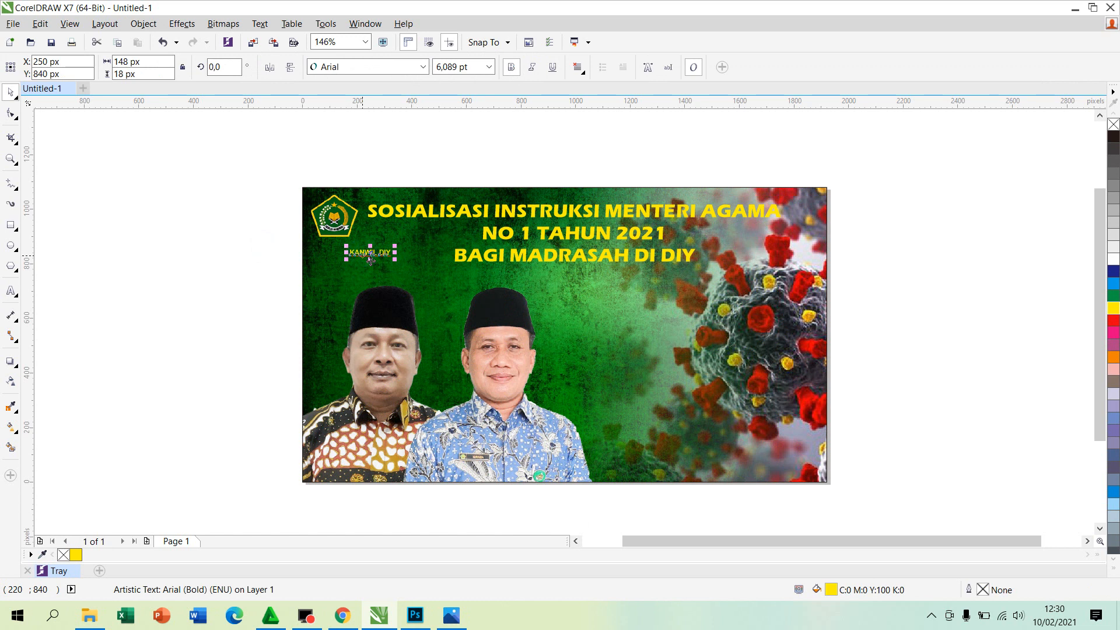
{"action": "left_click", "coordinate": [339, 223], "text": "shift"}
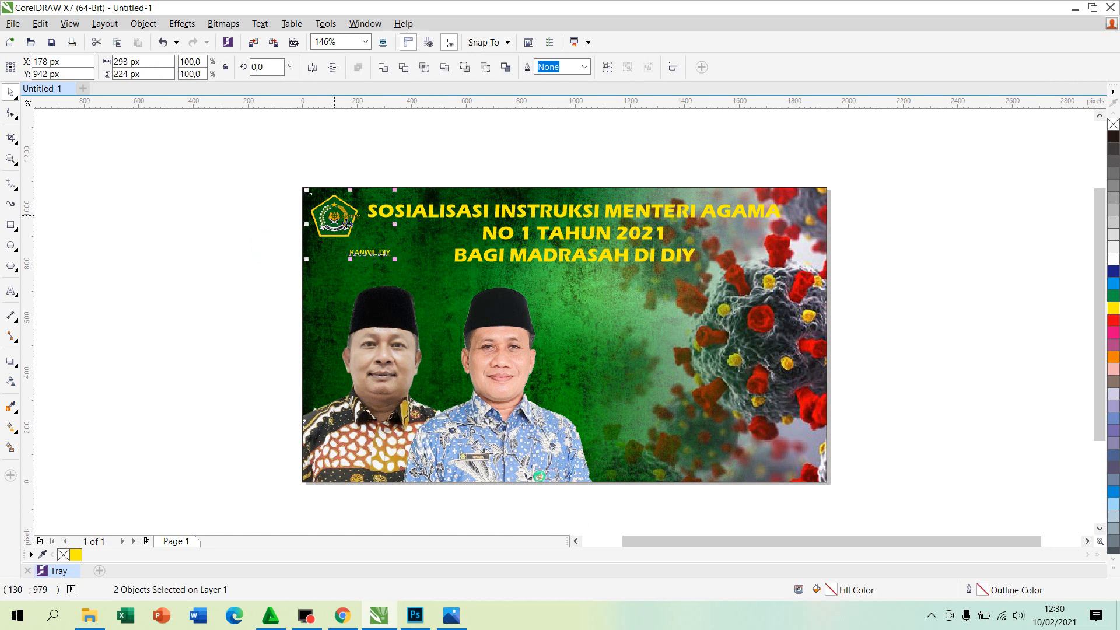
{"action": "key", "text": "c"}
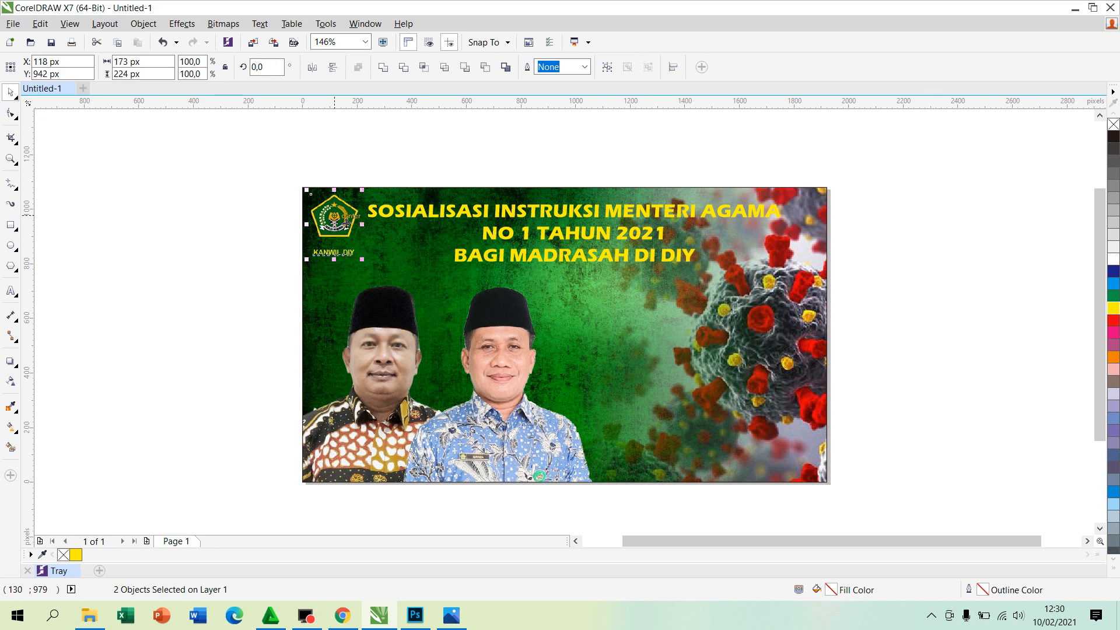
{"action": "left_click", "coordinate": [267, 202]}
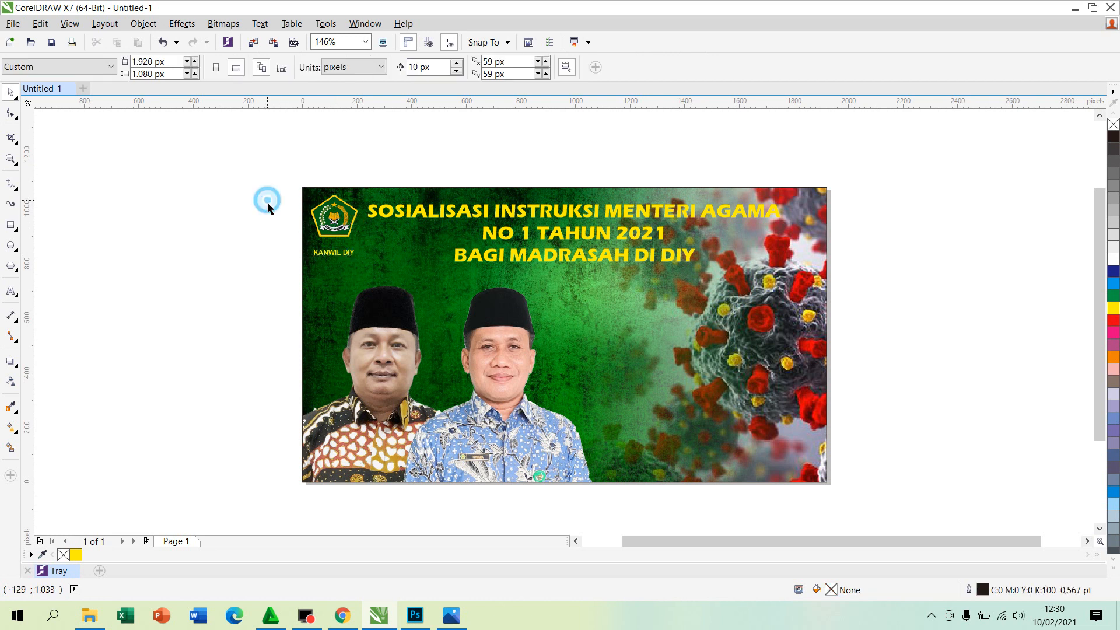
Nudge the "KANWIL DIY" text up 30 px to Y 870 px, closer to the logo, and deselect it.
{"action": "left_click", "coordinate": [336, 259]}
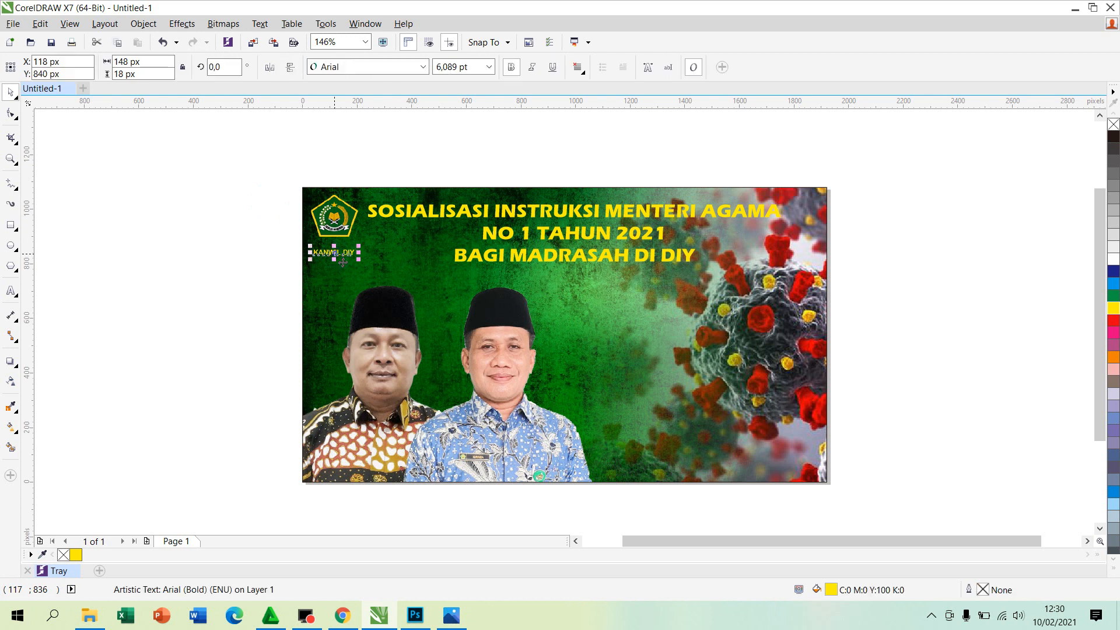
{"action": "key", "text": "Up"}
{"action": "key", "text": "Up"}
{"action": "key", "text": "Up"}
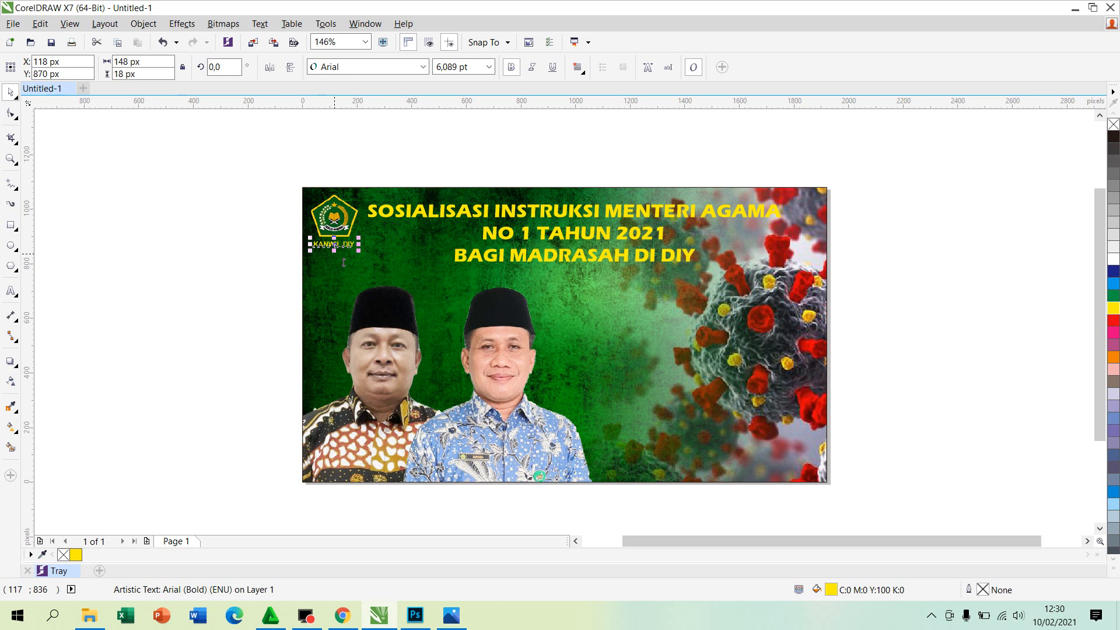
{"action": "left_click", "coordinate": [273, 230]}
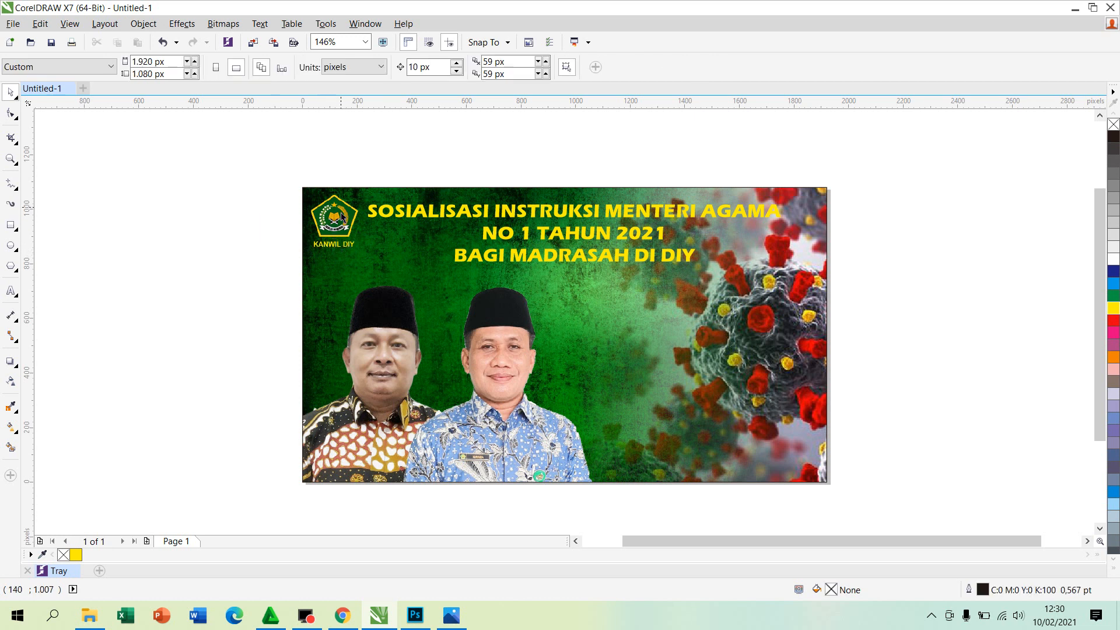
Give the yellow headline text a black outline with a width of 1.0 pt.
{"action": "left_click", "coordinate": [10, 160]}
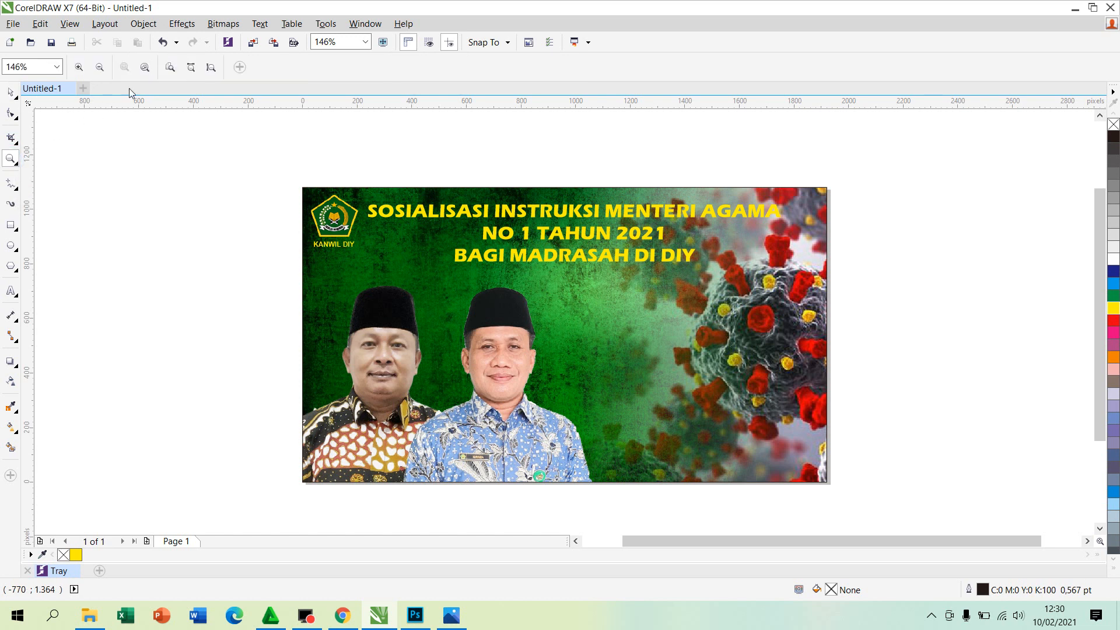
{"action": "left_click", "coordinate": [146, 68]}
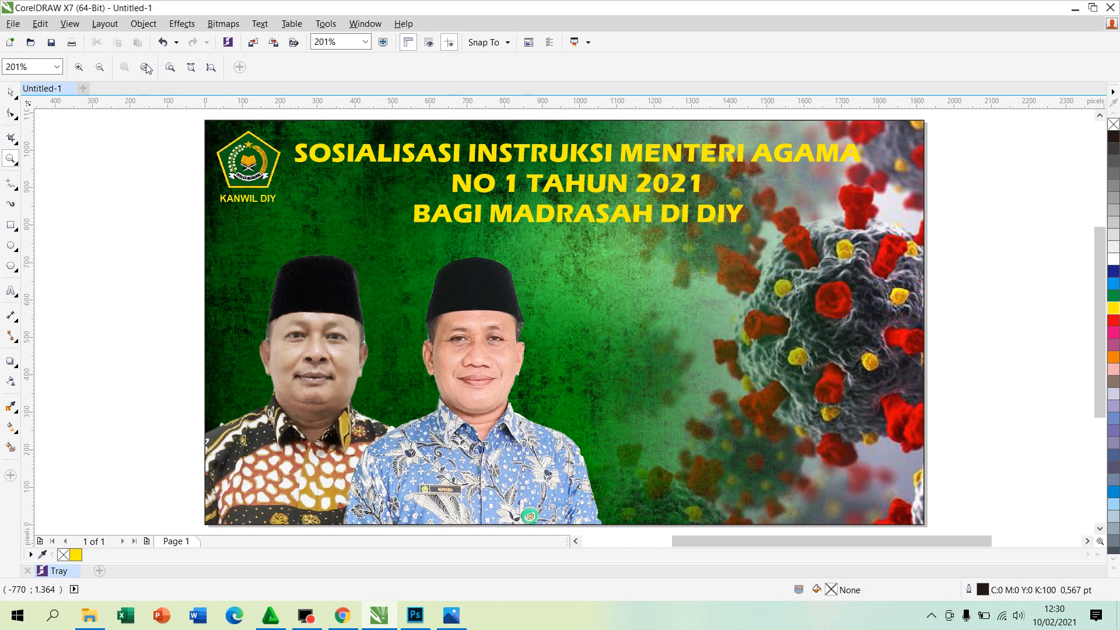
{"action": "left_click", "coordinate": [13, 94]}
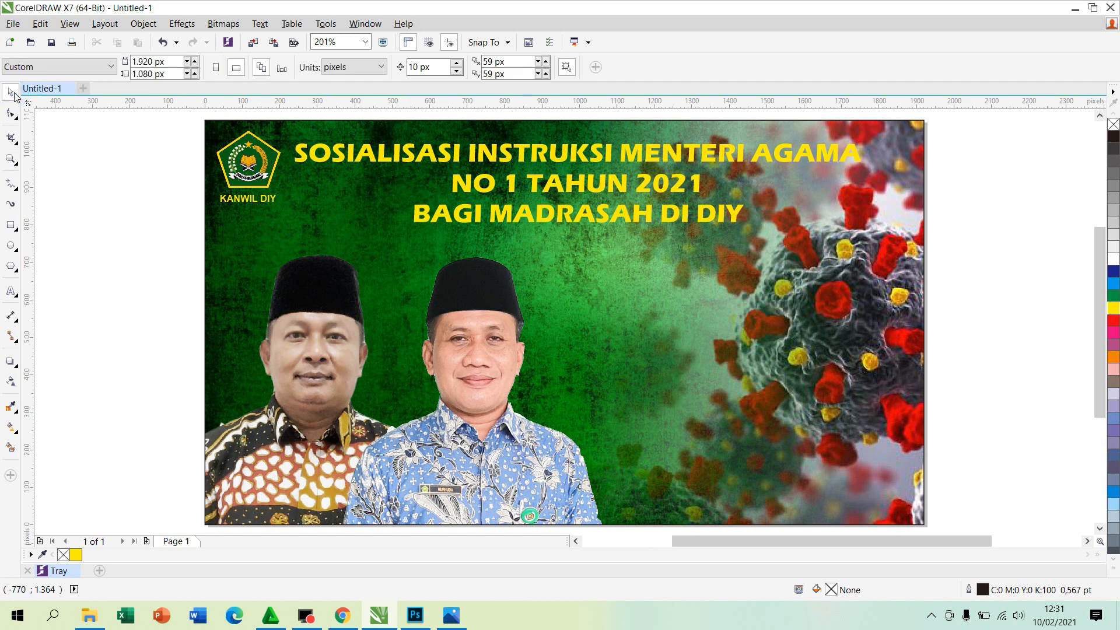
{"action": "left_click", "coordinate": [740, 166]}
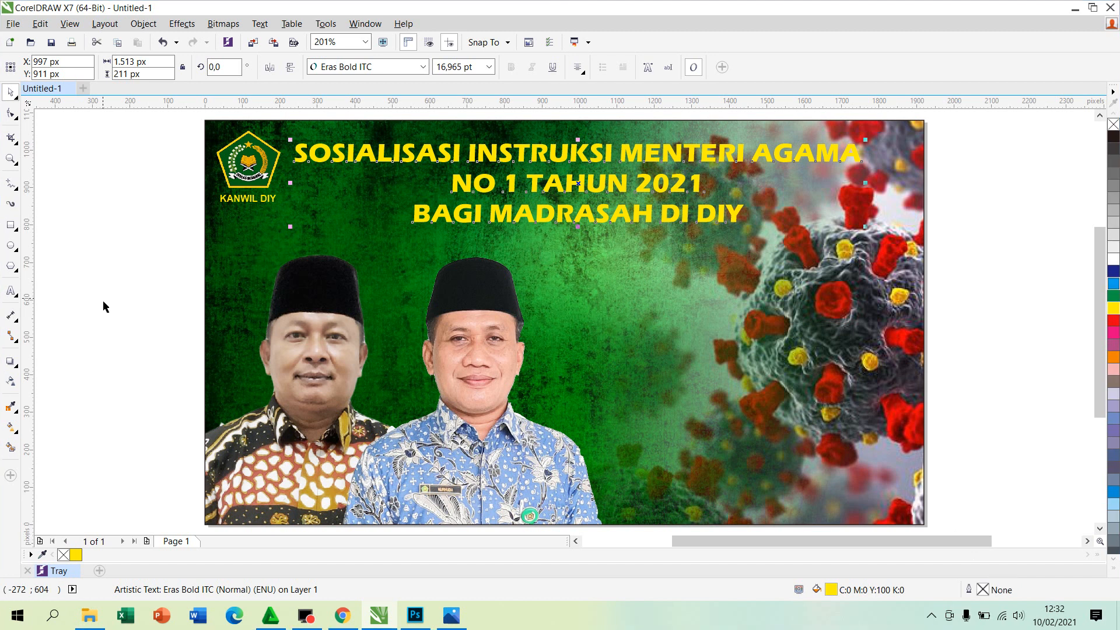
{"action": "left_click", "coordinate": [149, 187]}
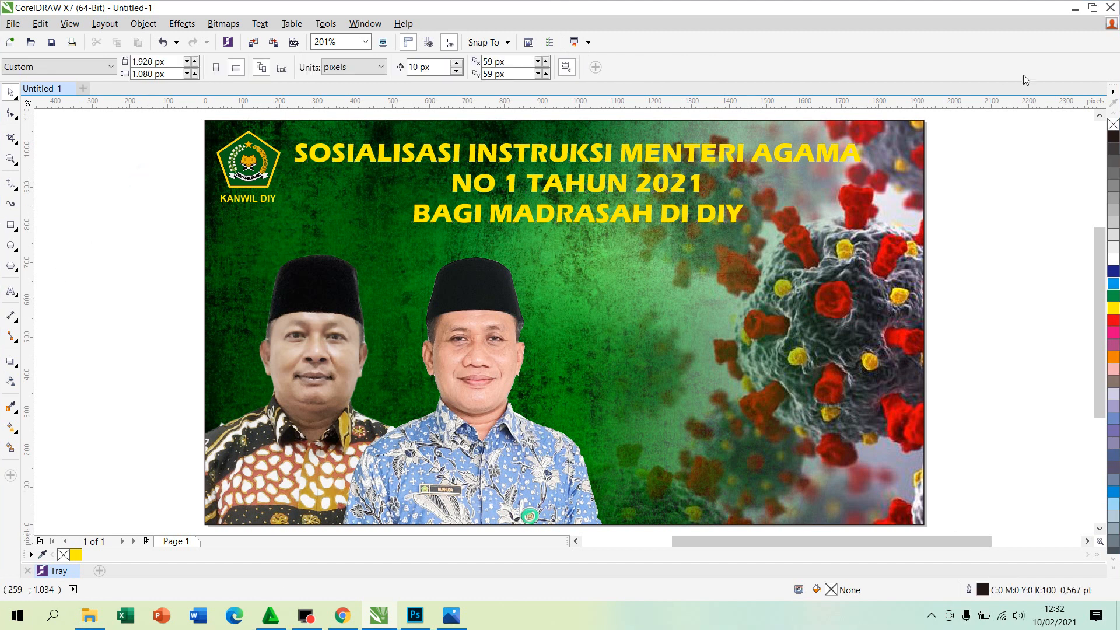
{"action": "left_click", "coordinate": [1101, 117]}
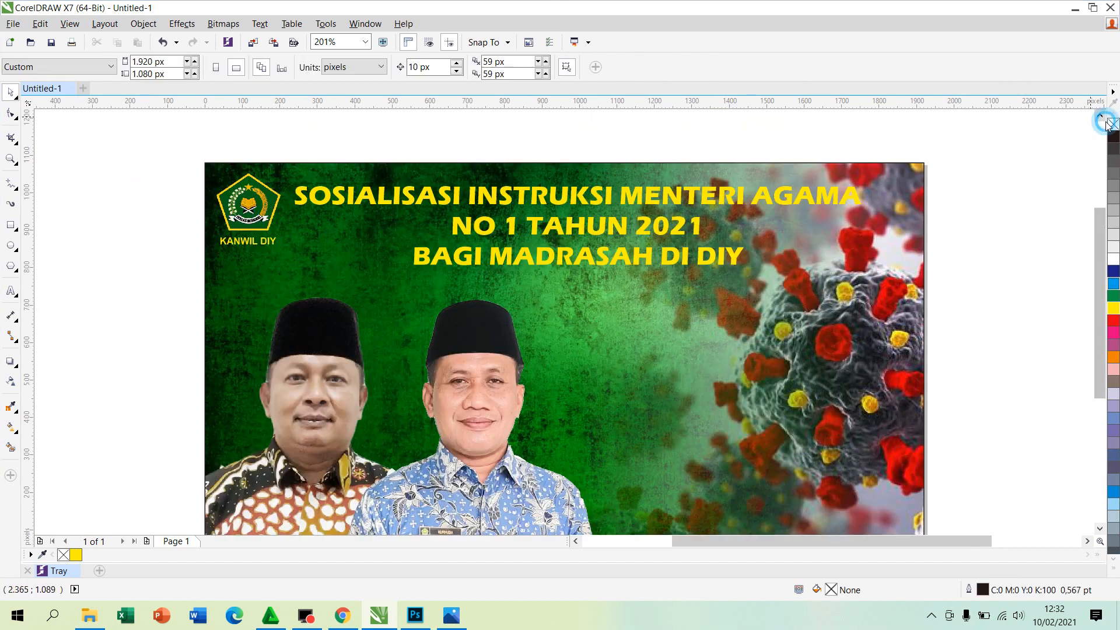
{"action": "left_click", "coordinate": [582, 201]}
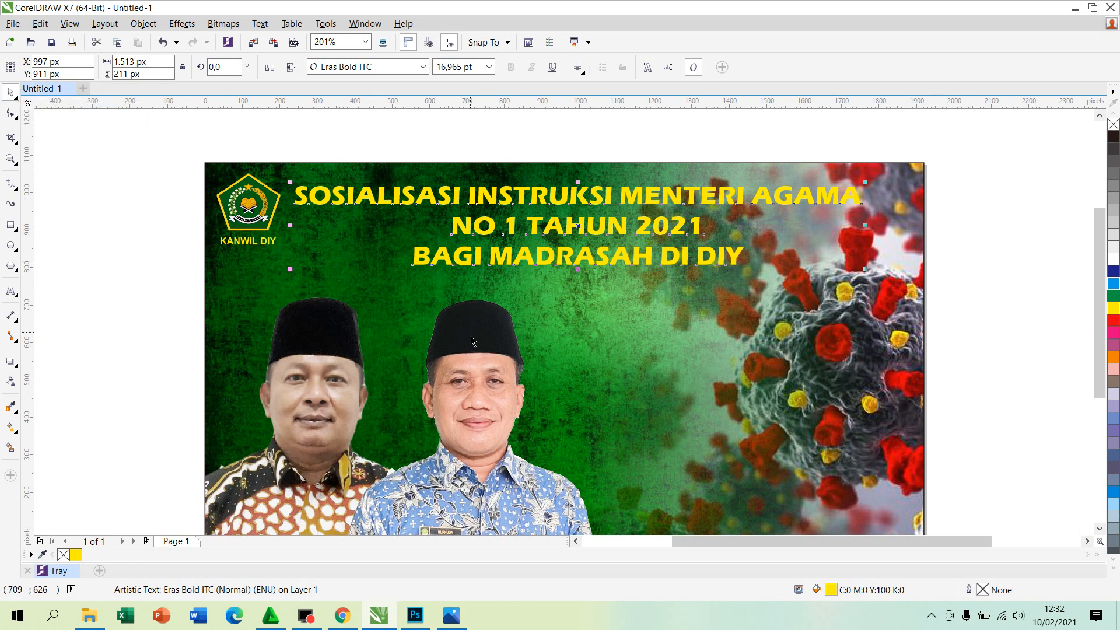
{"action": "double_click", "coordinate": [986, 594]}
{"action": "left_click_drag", "start_coordinate": [475, 139], "coordinate": [806, 172]}
{"action": "left_click", "coordinate": [806, 239]}
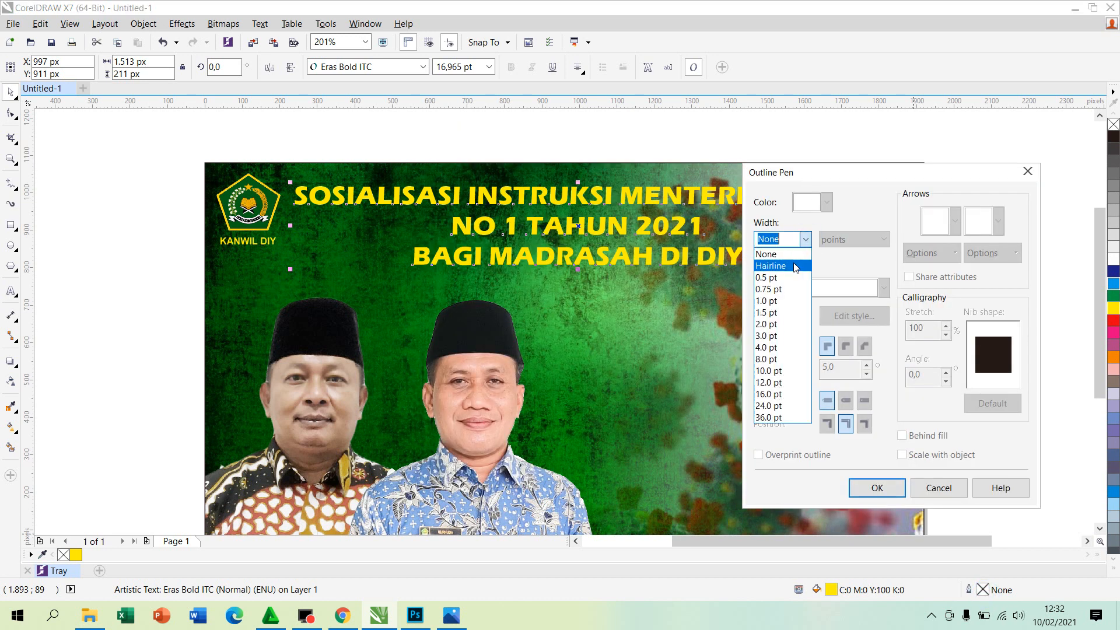
{"action": "left_click", "coordinate": [783, 301]}
Place the headline's outline behind the fill, make it scale with the object, and apply the outline settings.
{"action": "left_click", "coordinate": [884, 287]}
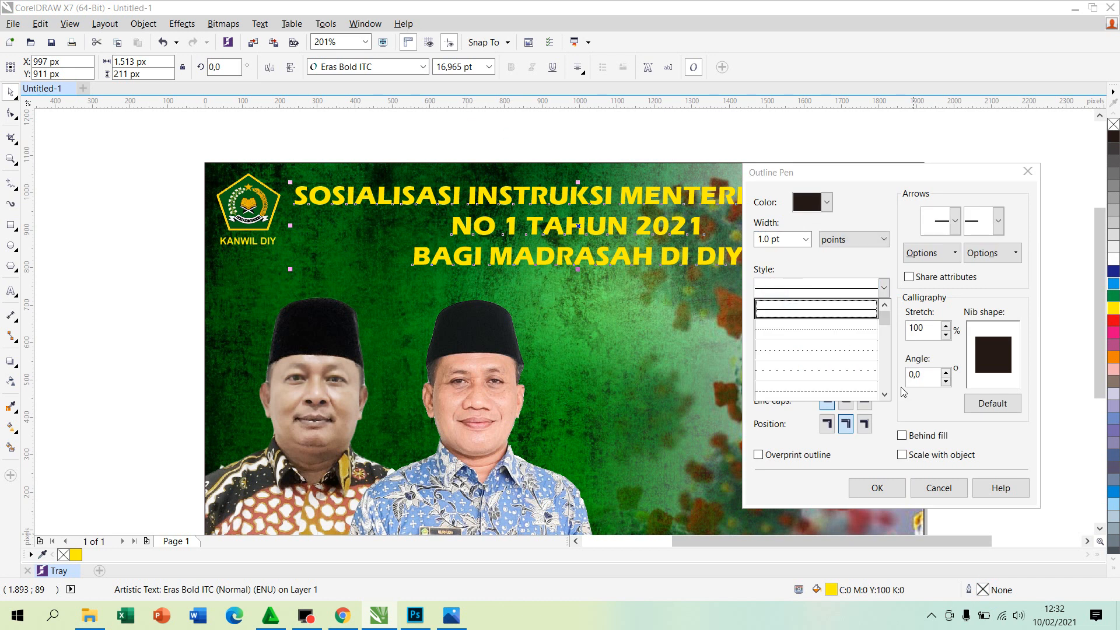
{"action": "left_click", "coordinate": [919, 442]}
{"action": "left_click", "coordinate": [919, 442]}
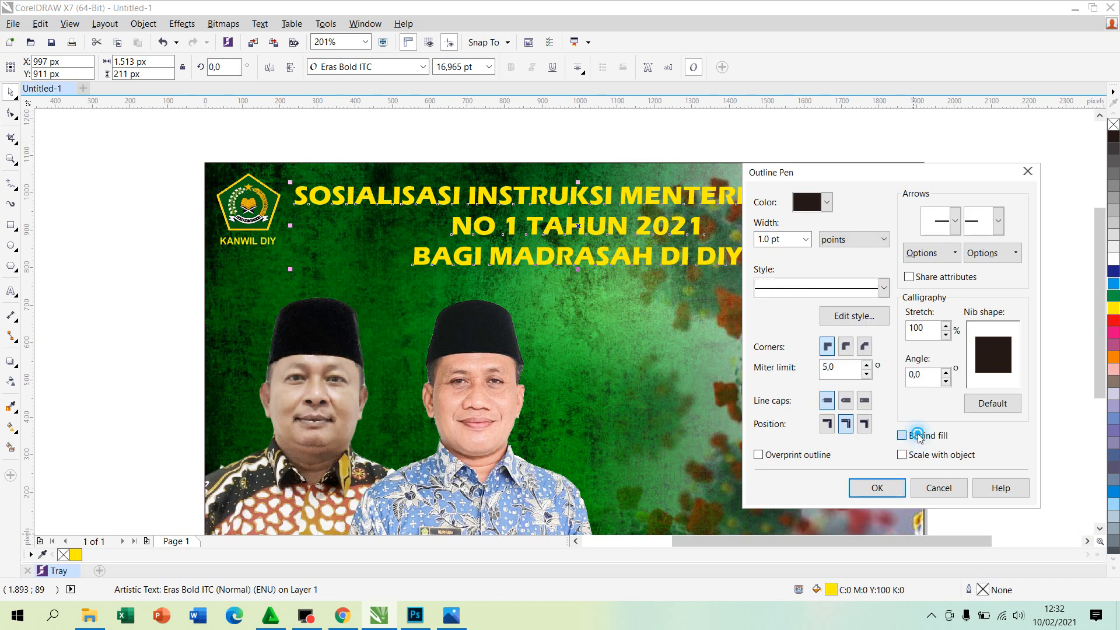
{"action": "left_click", "coordinate": [919, 462]}
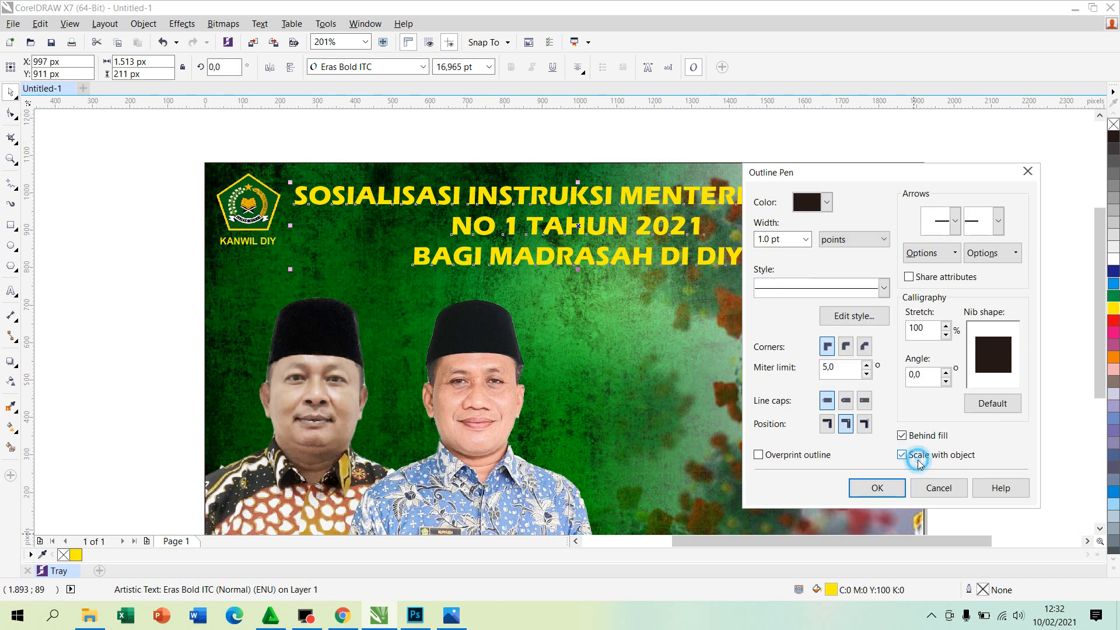
{"action": "left_click", "coordinate": [884, 489]}
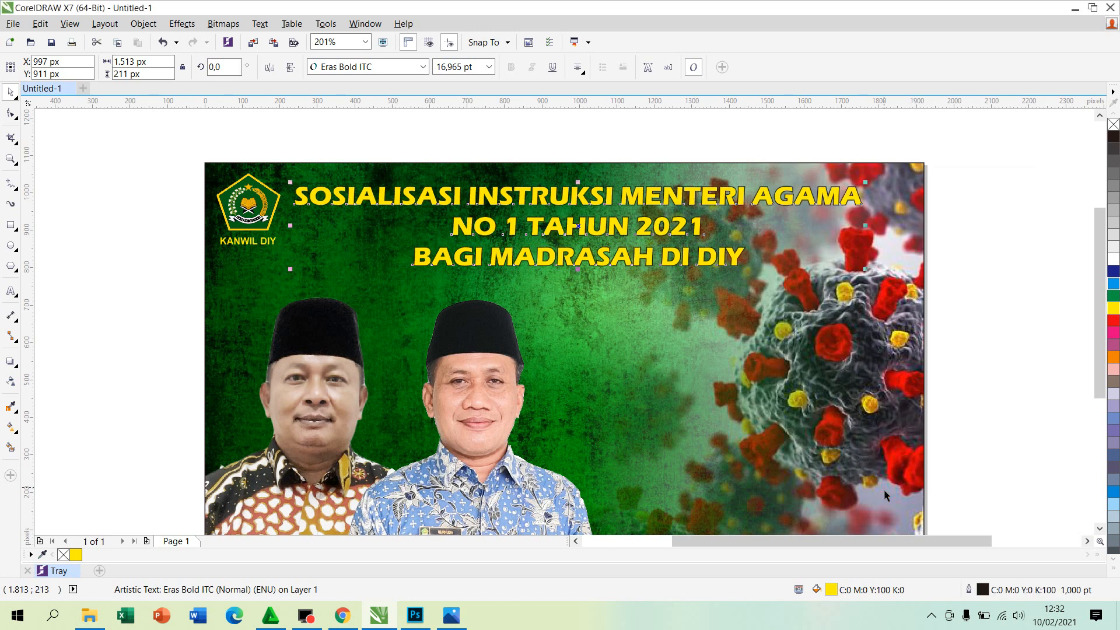
Set the headline's outline width to 2.0 pt and deselect everything.
{"action": "double_click", "coordinate": [985, 590]}
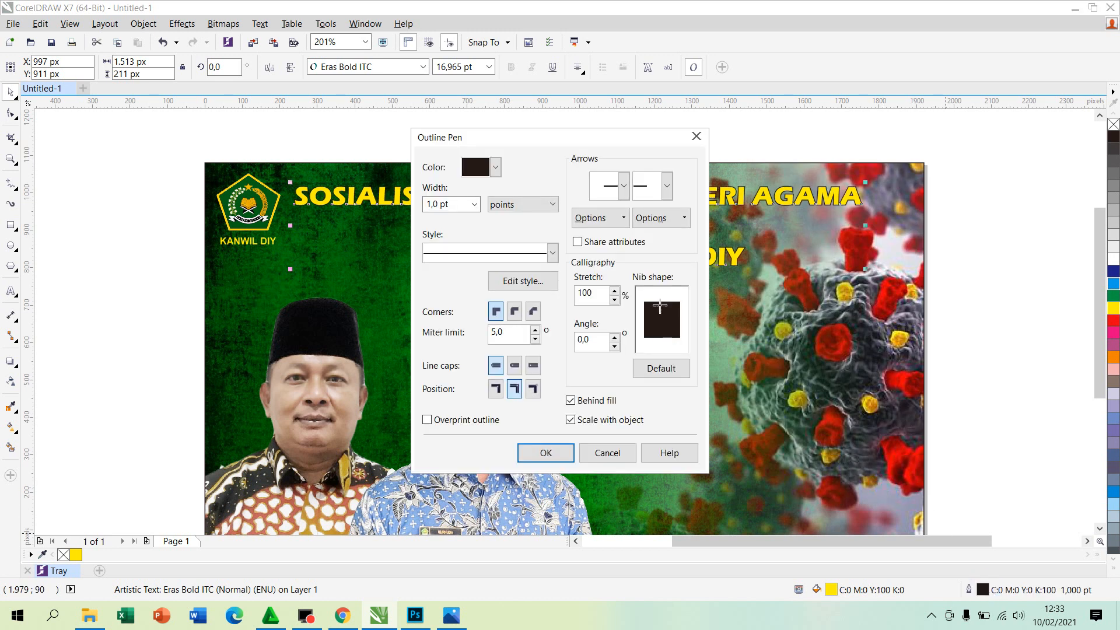
{"action": "left_click", "coordinate": [474, 209]}
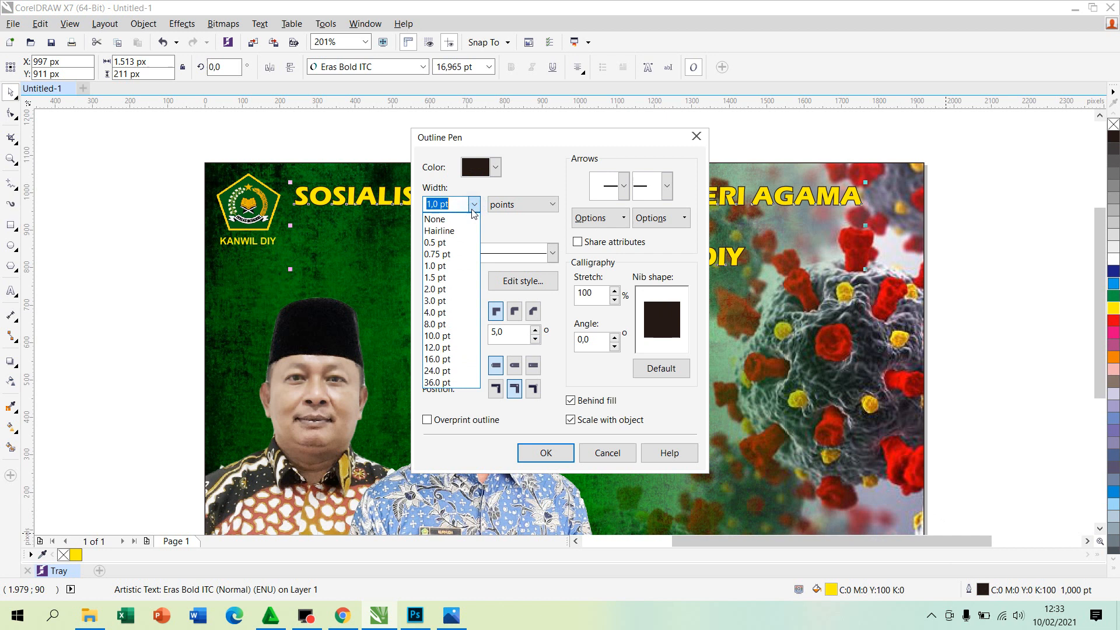
{"action": "left_click", "coordinate": [442, 290]}
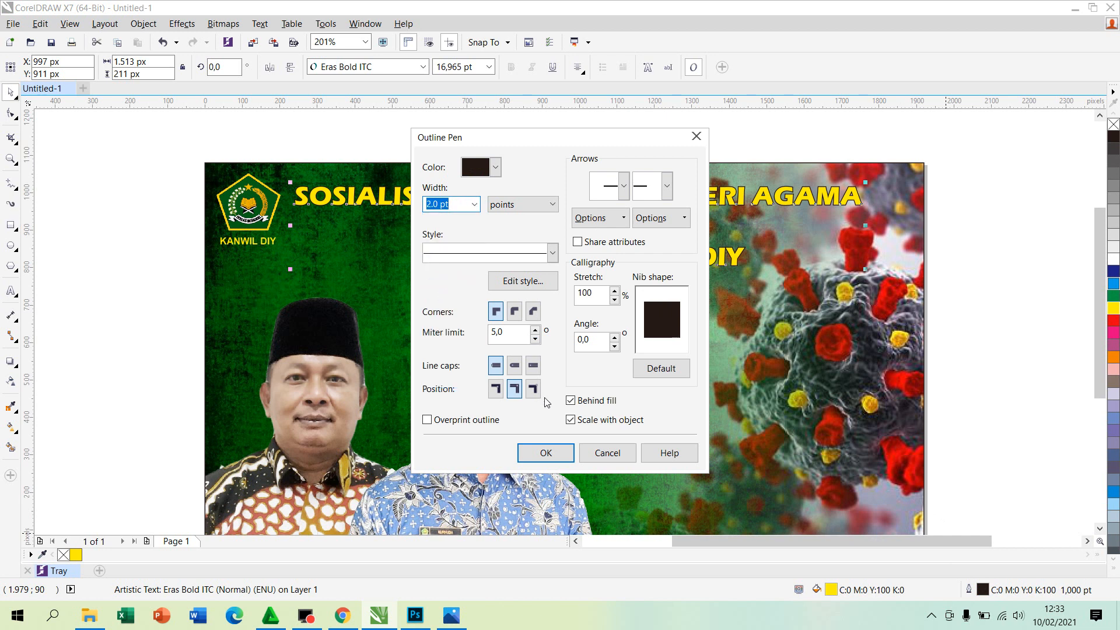
{"action": "left_click", "coordinate": [547, 454]}
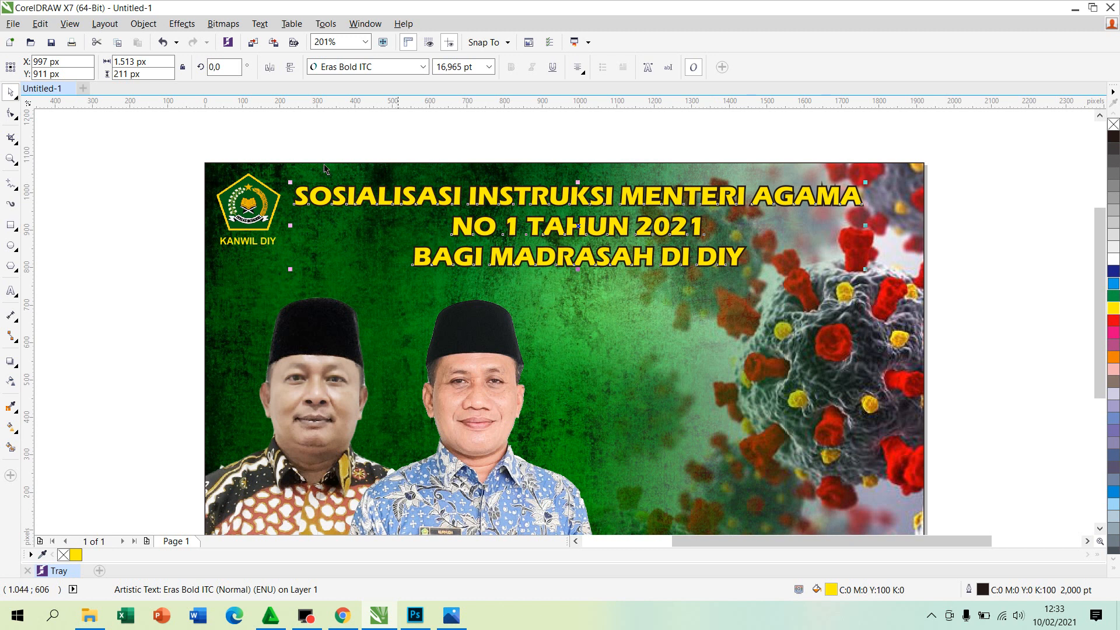
{"action": "left_click", "coordinate": [219, 177]}
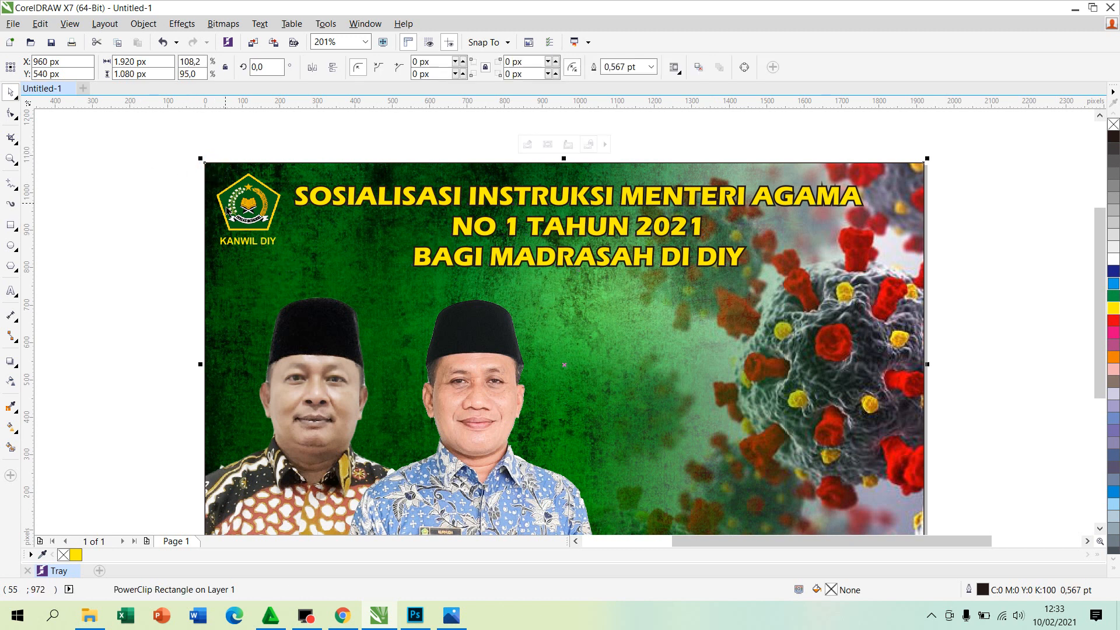
{"action": "left_click", "coordinate": [163, 169]}
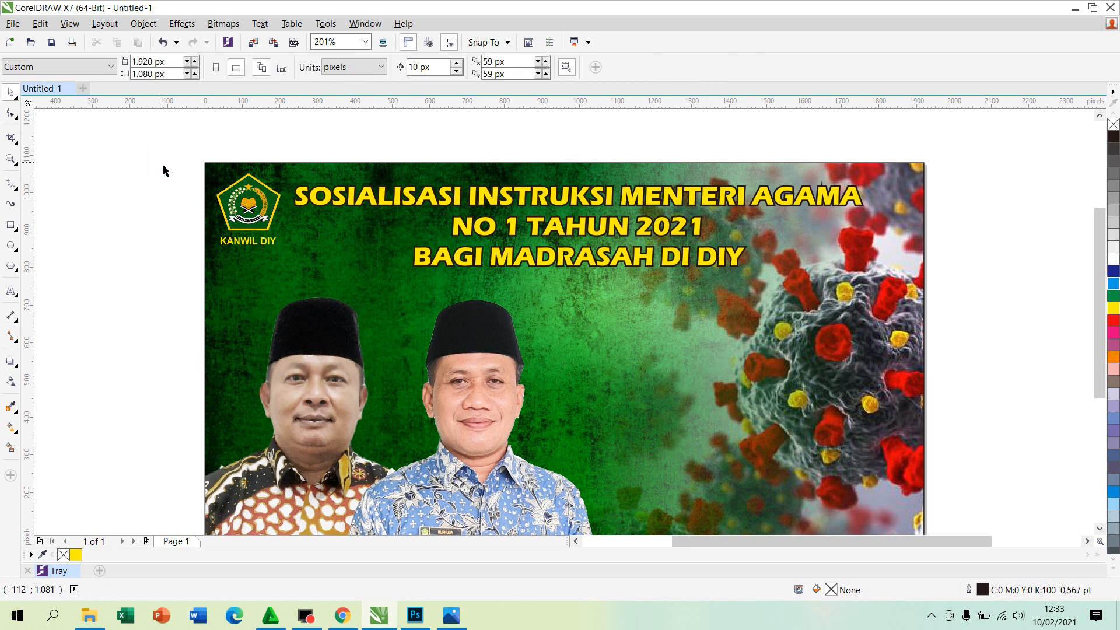
Select the logo together with its "KANWIL DIY" caption and nudge both down 50 px to Y 907 px.
{"action": "left_click_drag", "start_coordinate": [139, 141], "coordinate": [339, 303]}
{"action": "left_click", "coordinate": [83, 178]}
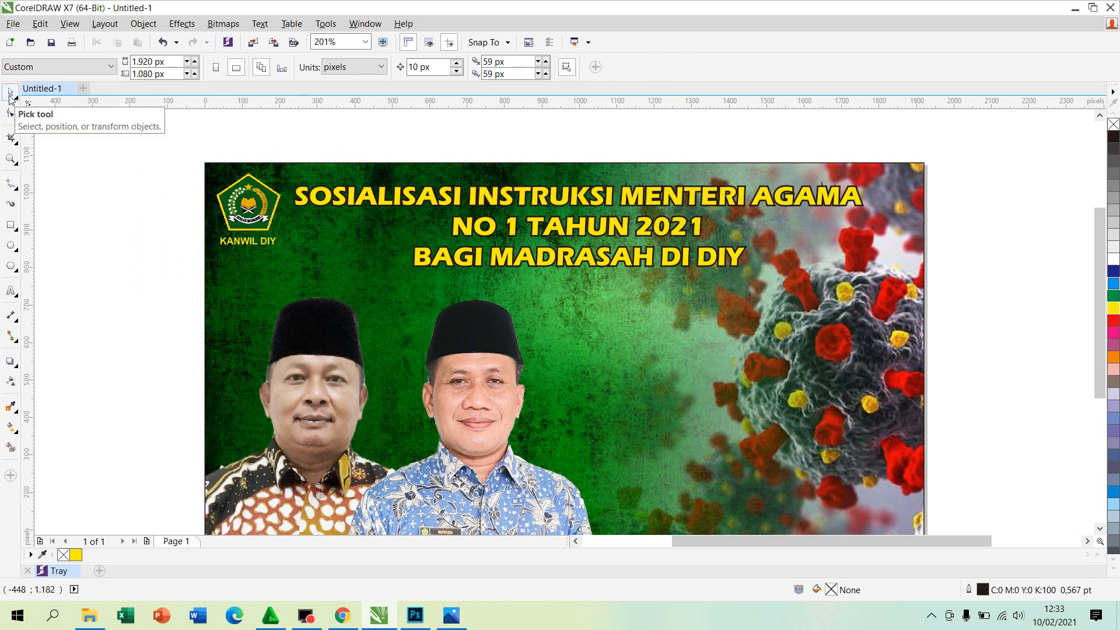
{"action": "left_click_drag", "start_coordinate": [156, 132], "coordinate": [327, 301]}
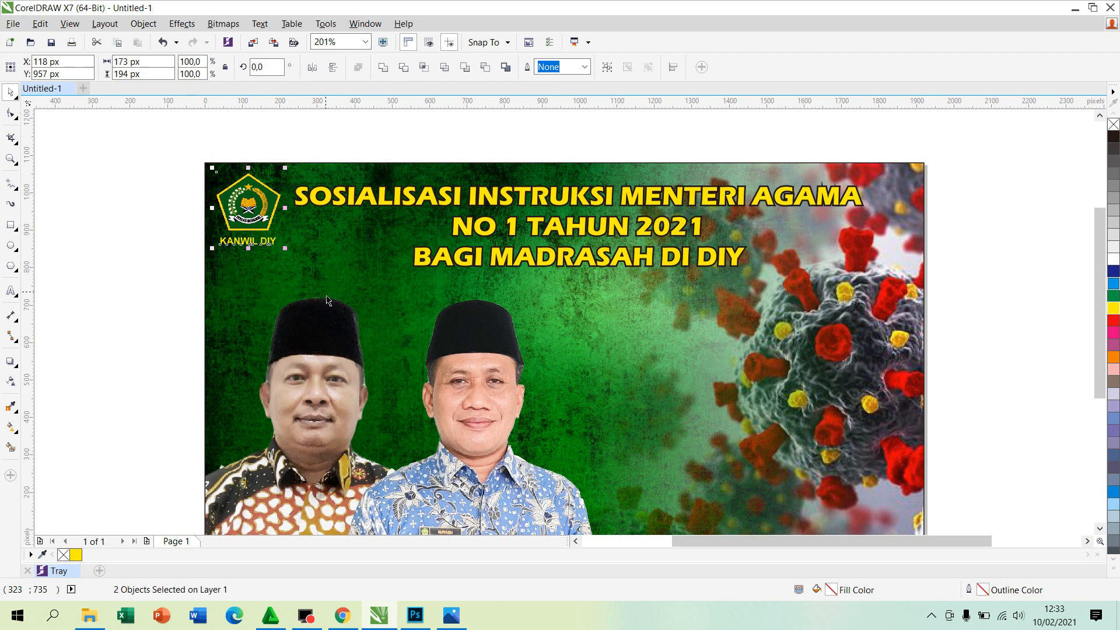
{"action": "key", "text": "Down"}
{"action": "key", "text": "Down"}
{"action": "key", "text": "Down"}
{"action": "key", "text": "Down"}
{"action": "key", "text": "Down"}
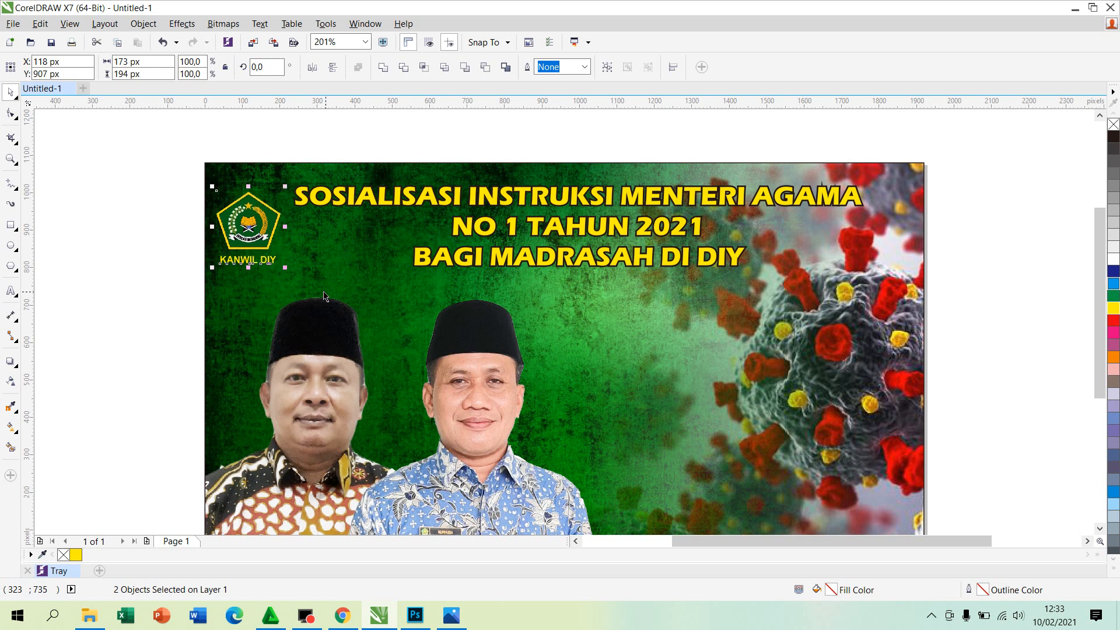
{"action": "left_click", "coordinate": [145, 205]}
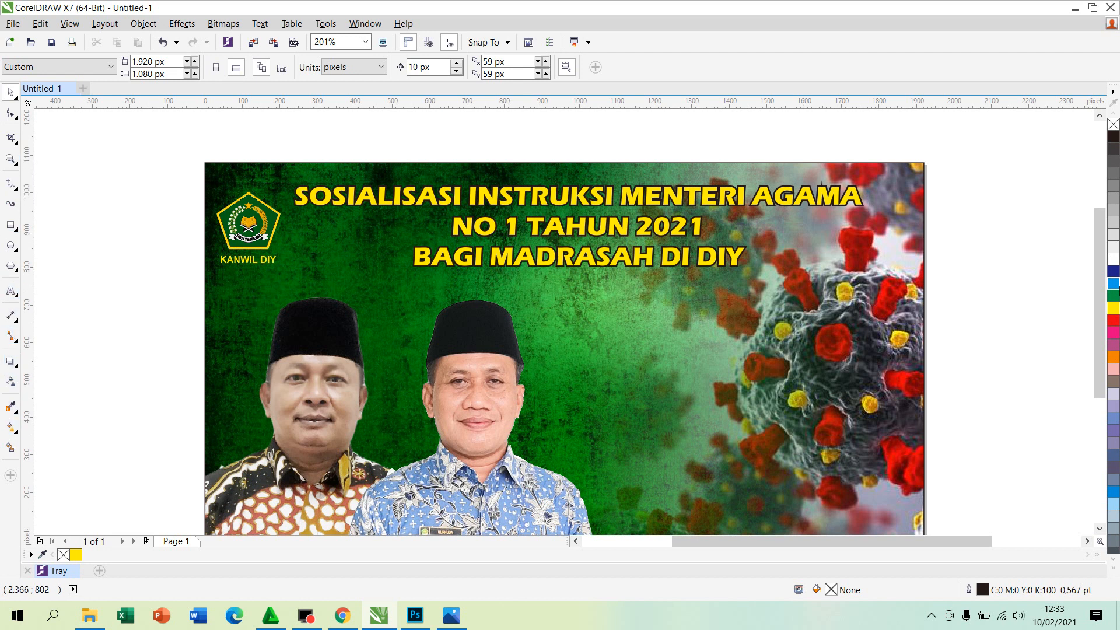
Save the drawing as the CDR file "FLYER UJI COBA" in the VIDEO EDITABLE folder.
{"action": "mouse_move", "coordinate": [1100, 294]}
{"action": "left_mouse_down"}
{"action": "mouse_move", "coordinate": [1100, 326]}
{"action": "mouse_move", "coordinate": [1100, 316]}
{"action": "left_mouse_up"}
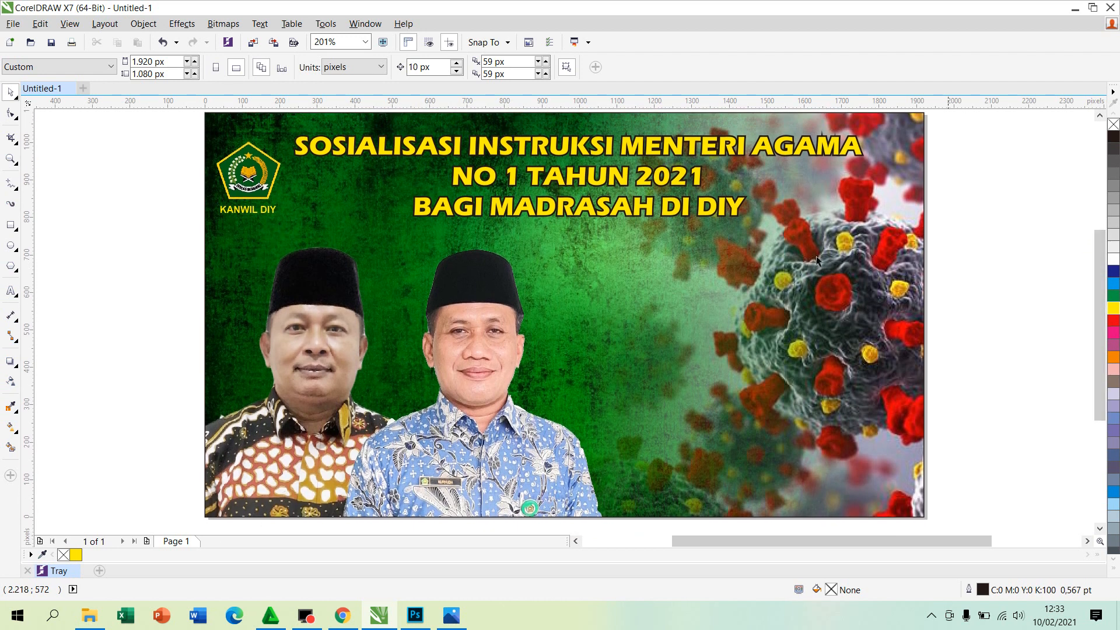
{"action": "left_click", "coordinate": [13, 24]}
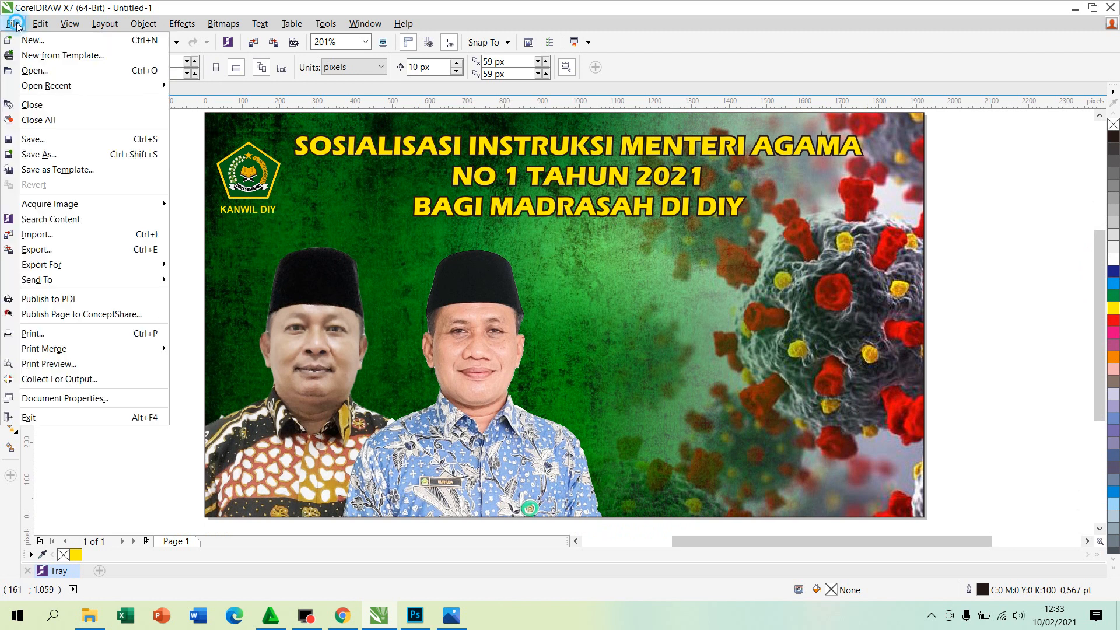
{"action": "left_click", "coordinate": [34, 142]}
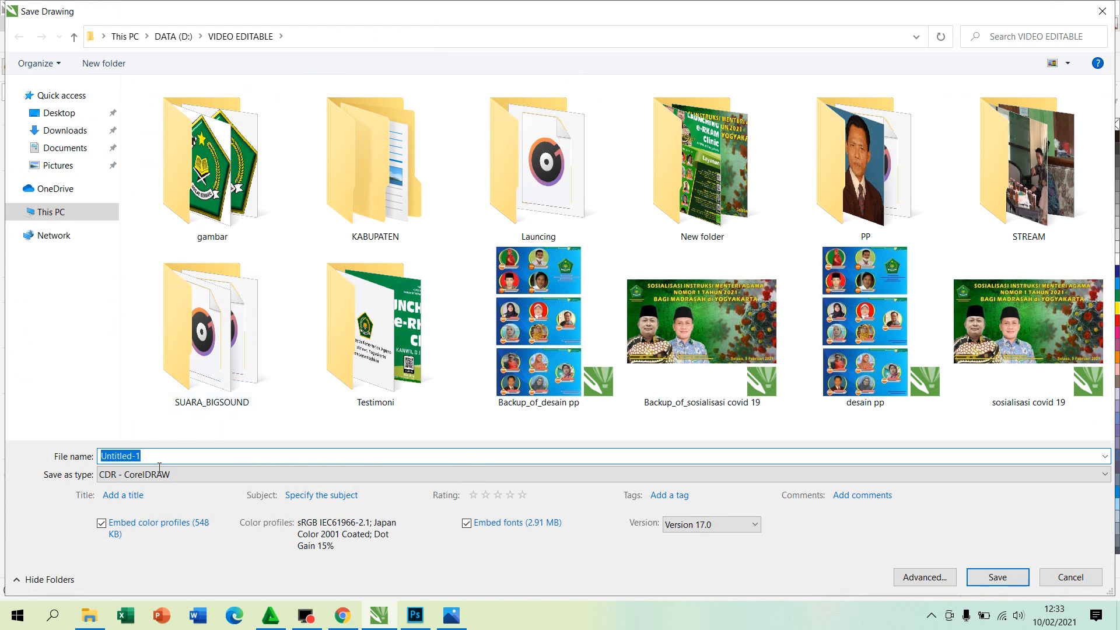
{"action": "type", "text": "FLYER UJI COBA"}
{"action": "left_click", "coordinate": [992, 577]}
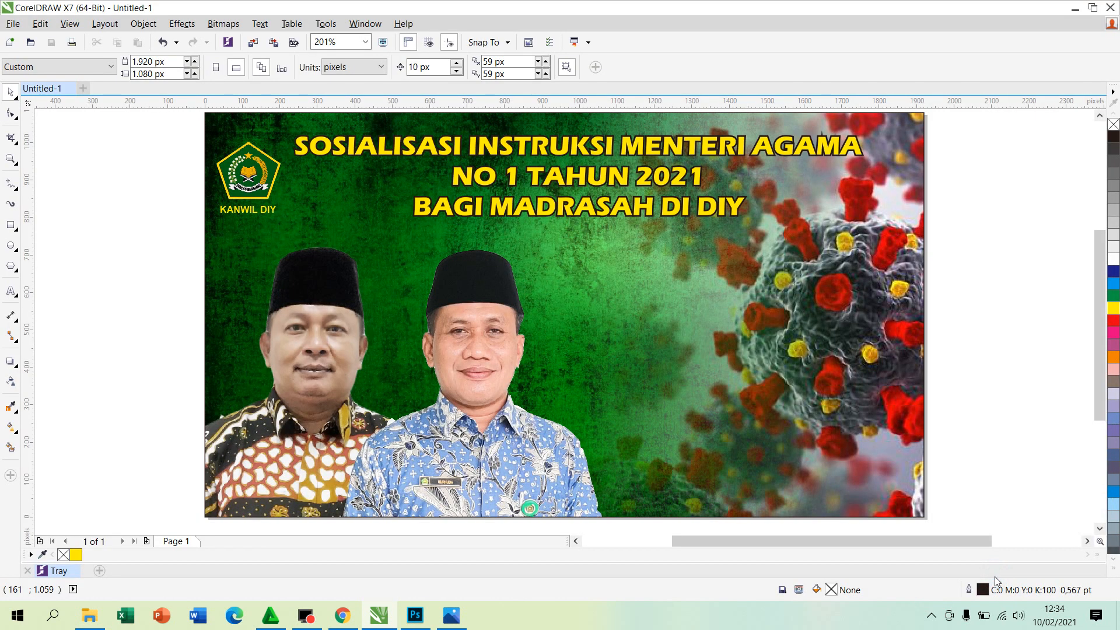
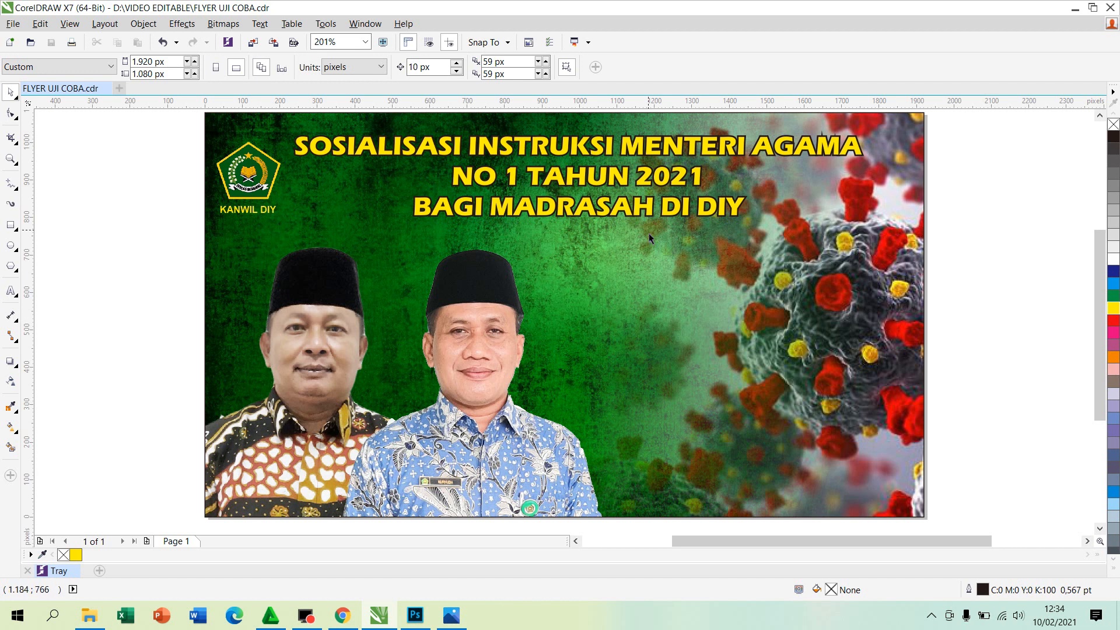
Export the design to the VIDEO EDITABLE folder as a JPG named "FLYER UJI COBA-REV00", continuing to the JPEG export settings.
{"action": "left_click", "coordinate": [23, 25]}
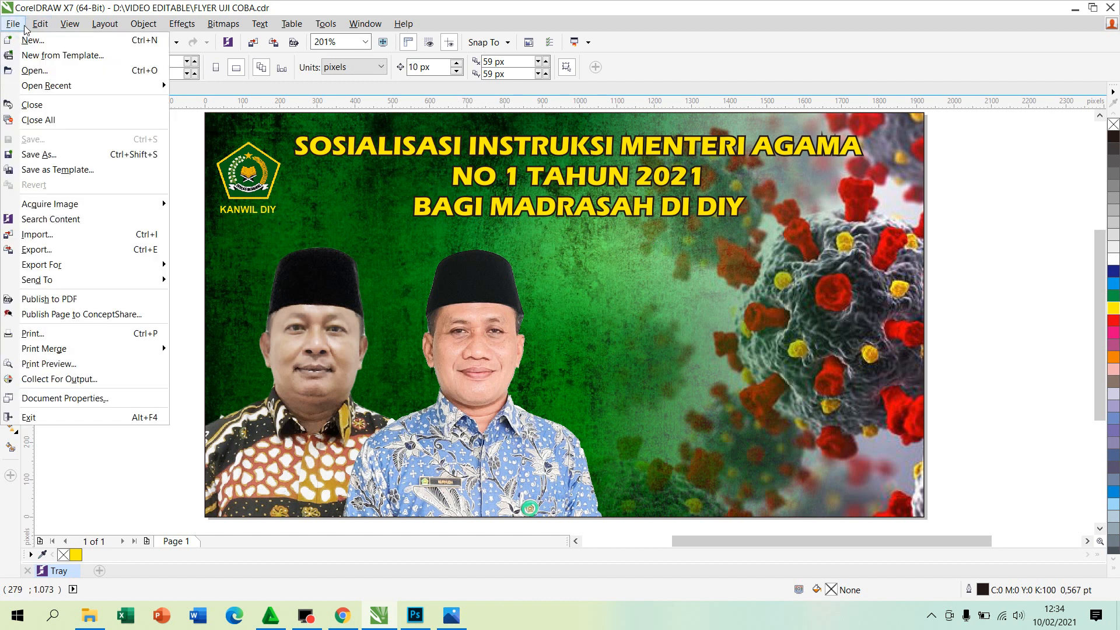
{"action": "left_click", "coordinate": [31, 250]}
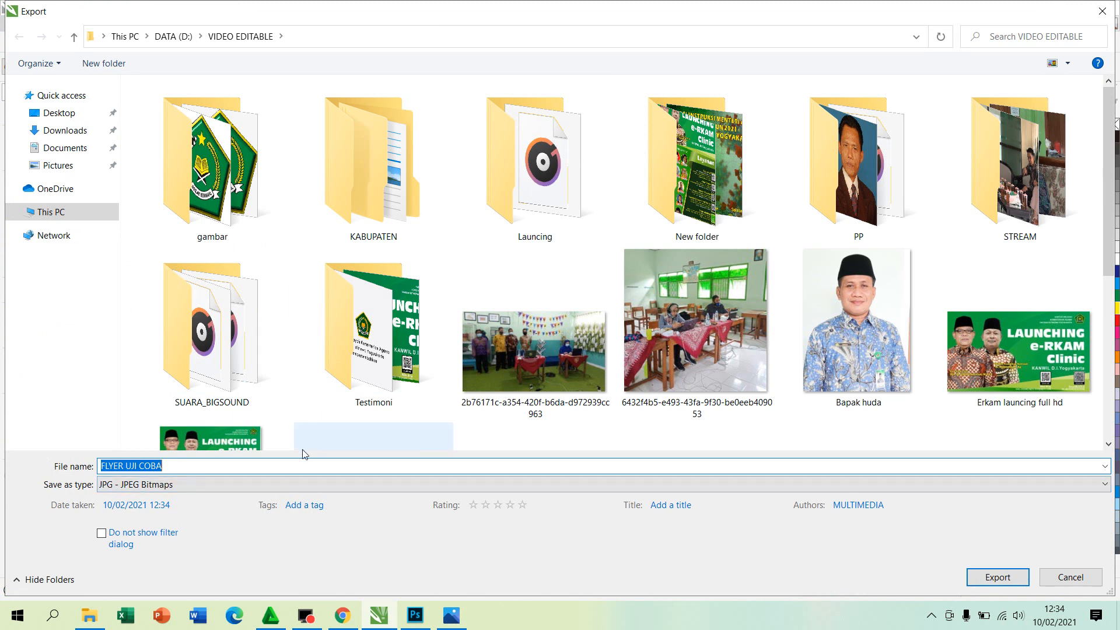
{"action": "left_click", "coordinate": [205, 466]}
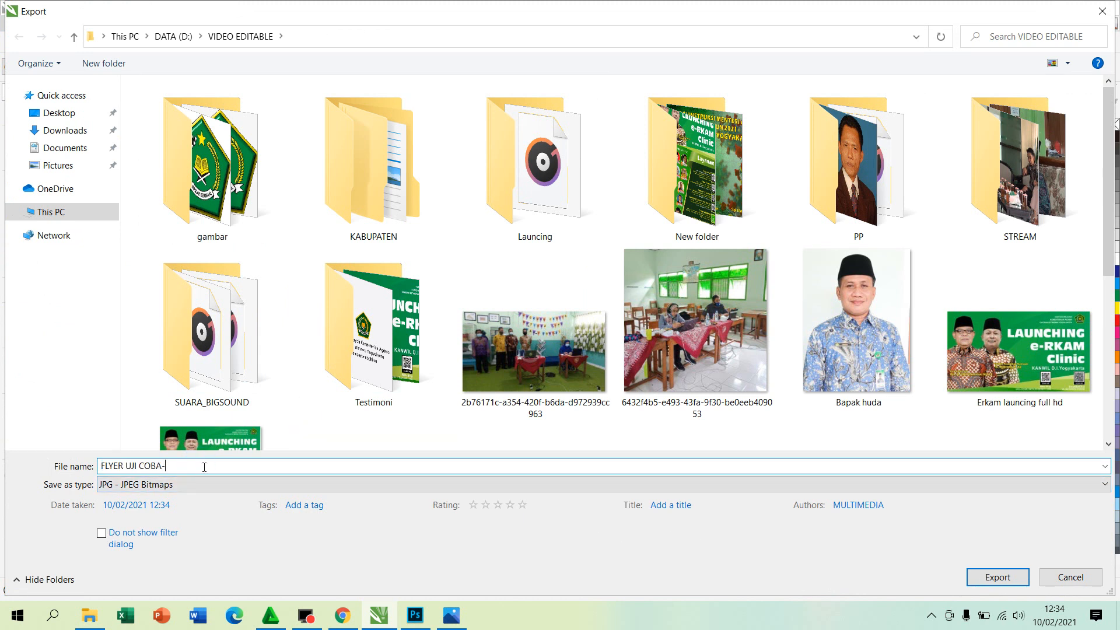
{"action": "type", "text": "-DIS"}
{"action": "key", "text": "BackSpace"}
{"action": "key", "text": "BackSpace"}
{"action": "key", "text": "BackSpace"}
{"action": "type", "text": "REVO"}
{"action": "key", "text": "BackSpace"}
{"action": "type", "text": "00"}
{"action": "left_click", "coordinate": [1005, 578]}
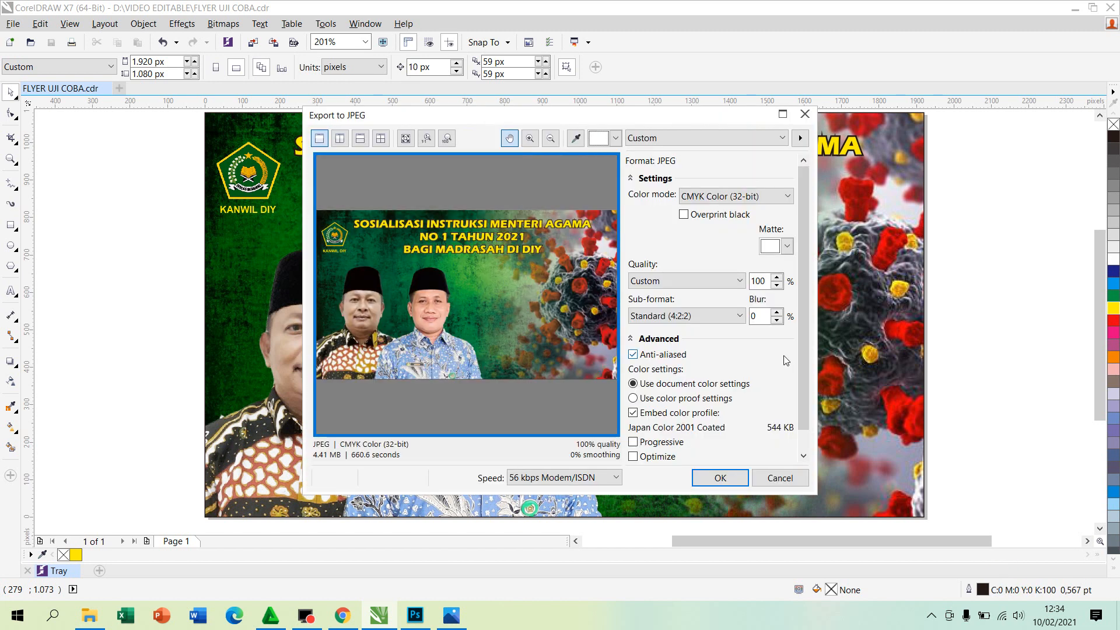
Set the JPEG export to RGB Color (24-bit) with High quality at 80% and complete the export.
{"action": "left_click", "coordinate": [729, 197]}
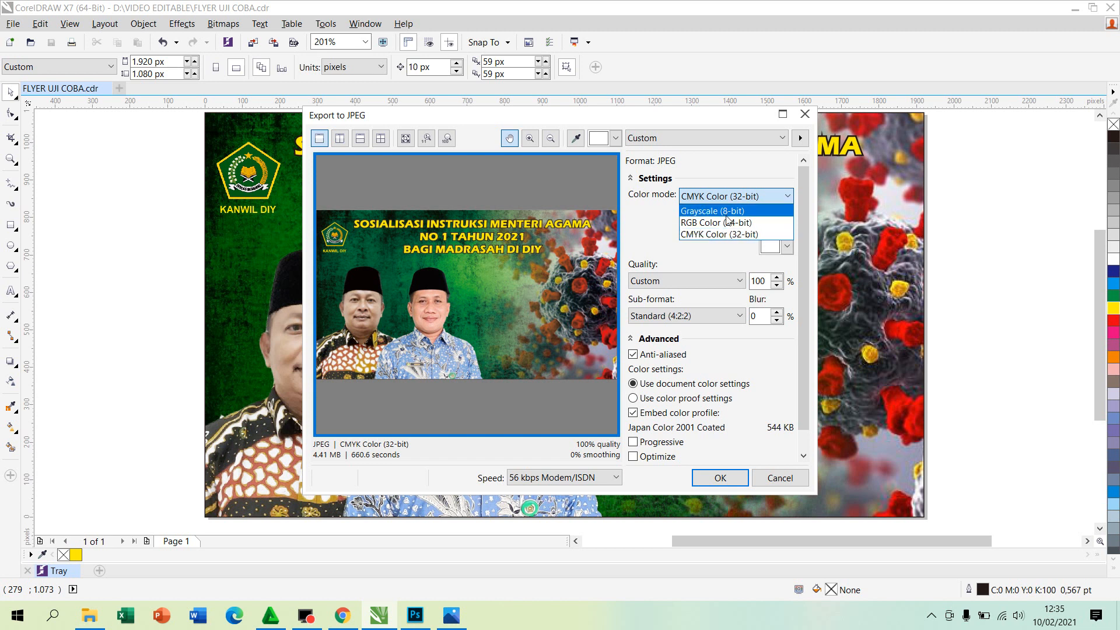
{"action": "left_click", "coordinate": [726, 222]}
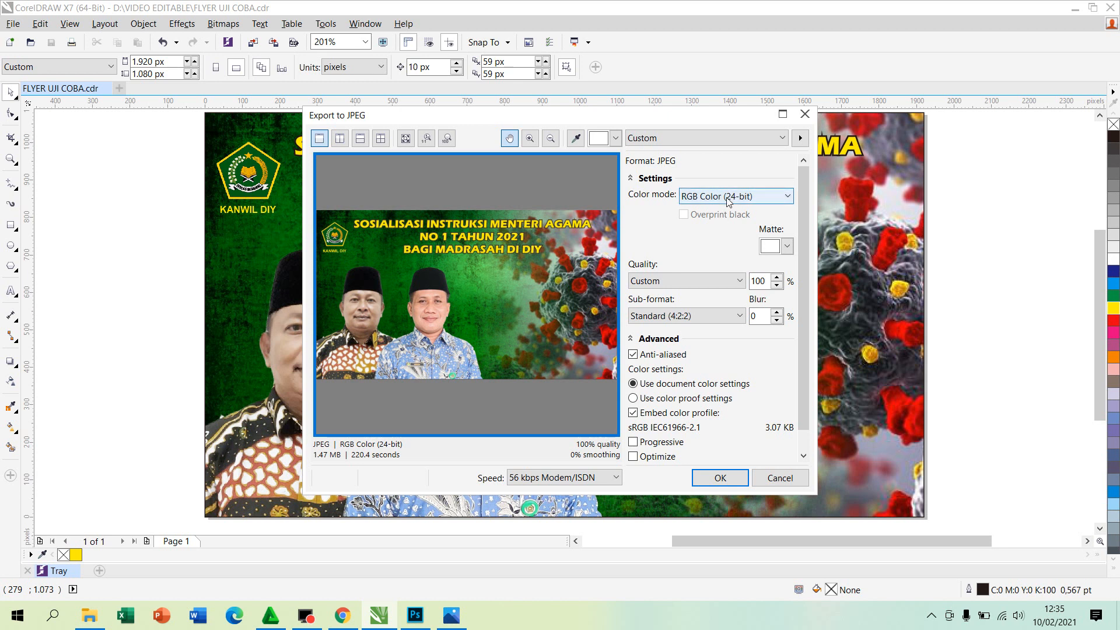
{"action": "left_click", "coordinate": [740, 282]}
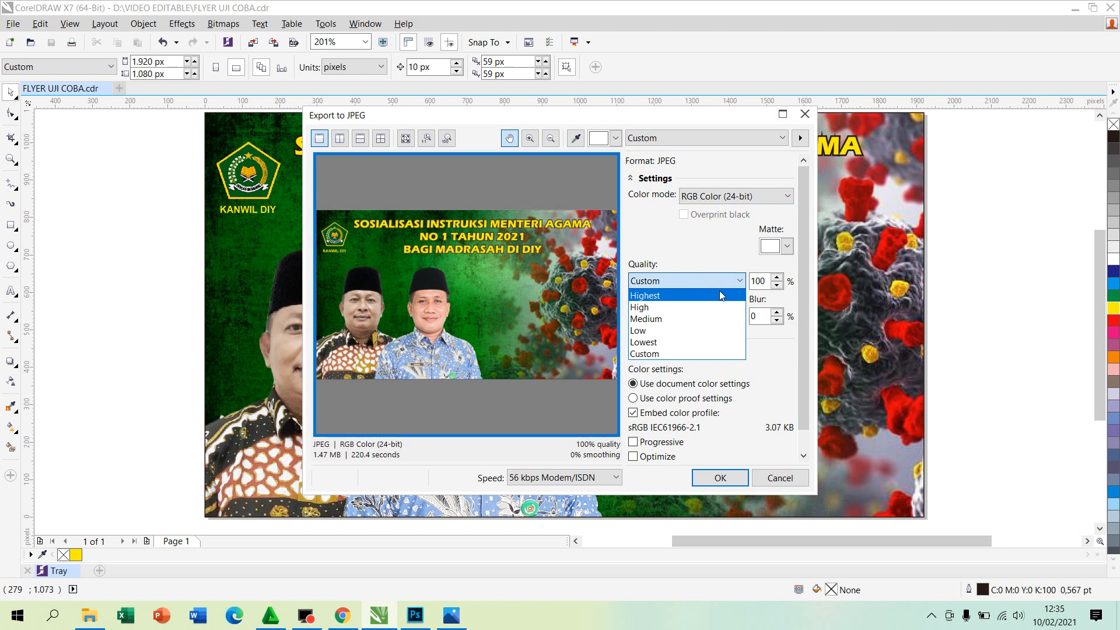
{"action": "left_click", "coordinate": [717, 295]}
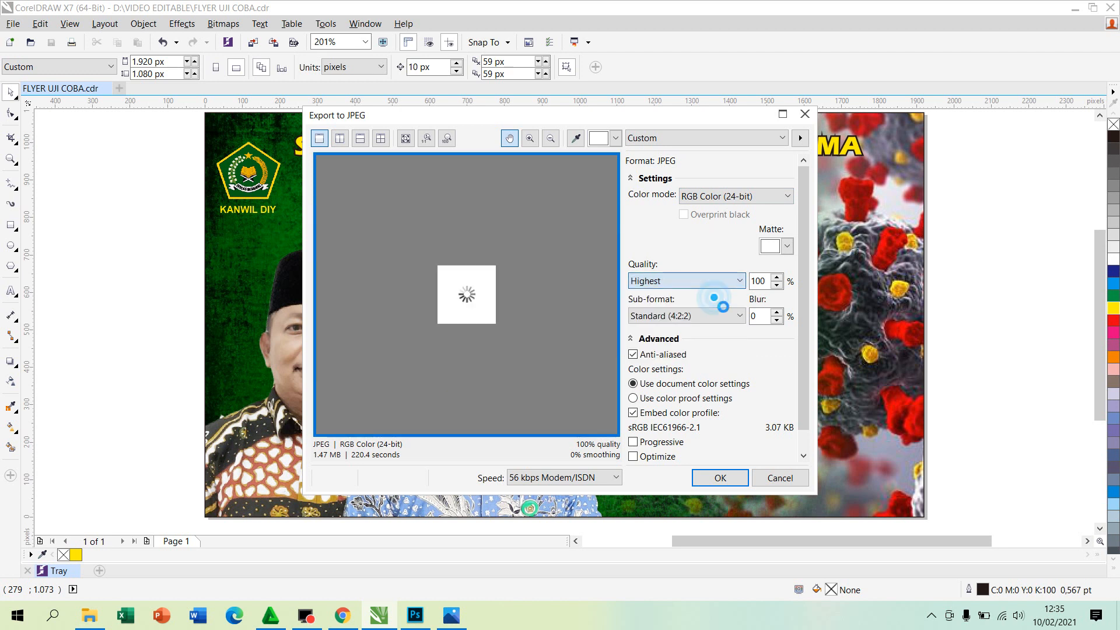
{"action": "left_click", "coordinate": [731, 283]}
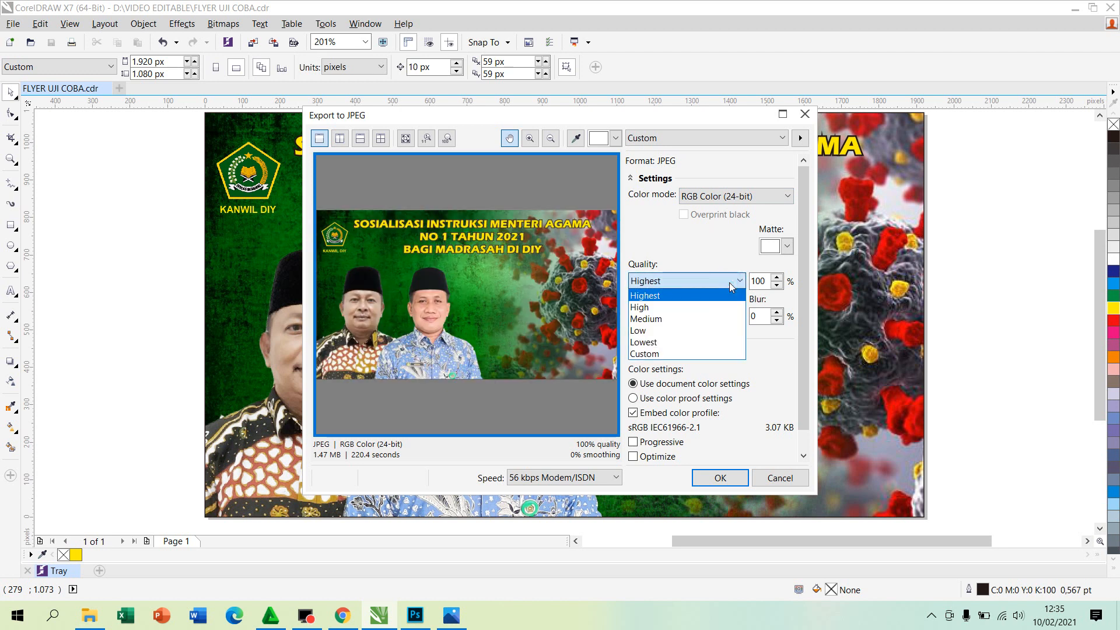
{"action": "left_click", "coordinate": [719, 307]}
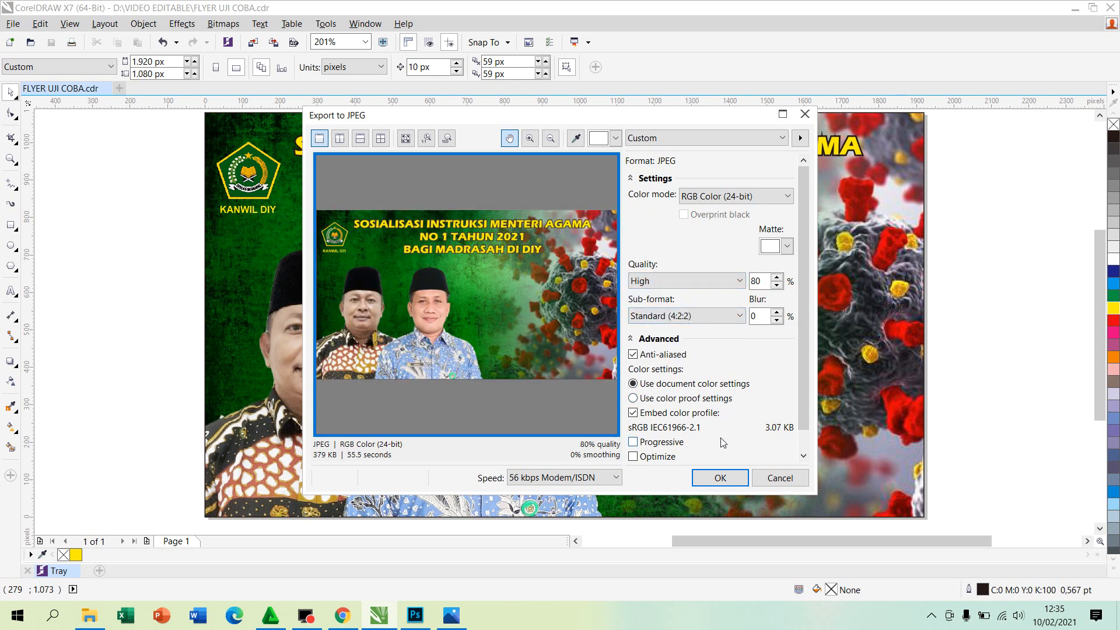
{"action": "left_click", "coordinate": [712, 480]}
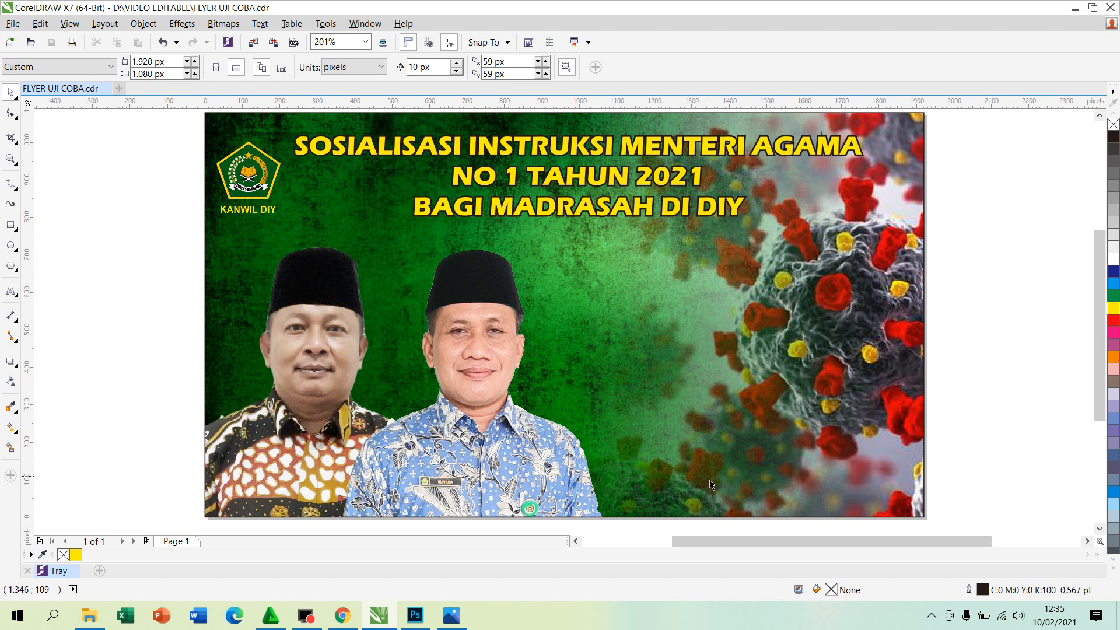
{"action": "left_click", "coordinate": [670, 406]}
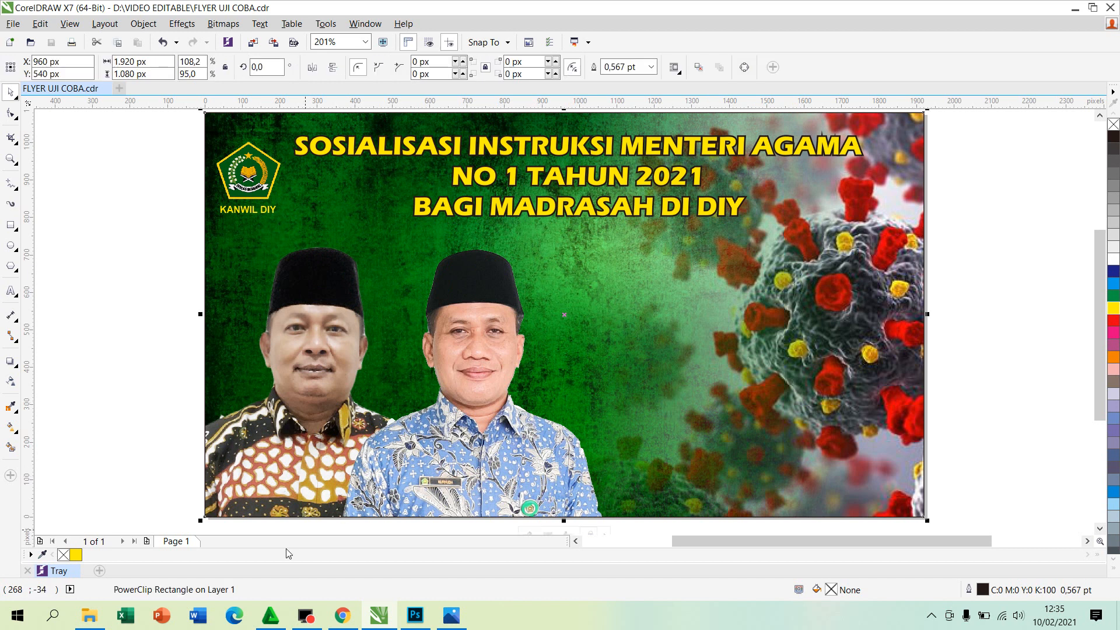
Switch to File Explorer and open the exported image "FLYER UJI COBA-REV00" from the VIDEO EDITABLE folder to check it.
{"action": "left_click", "coordinate": [100, 614]}
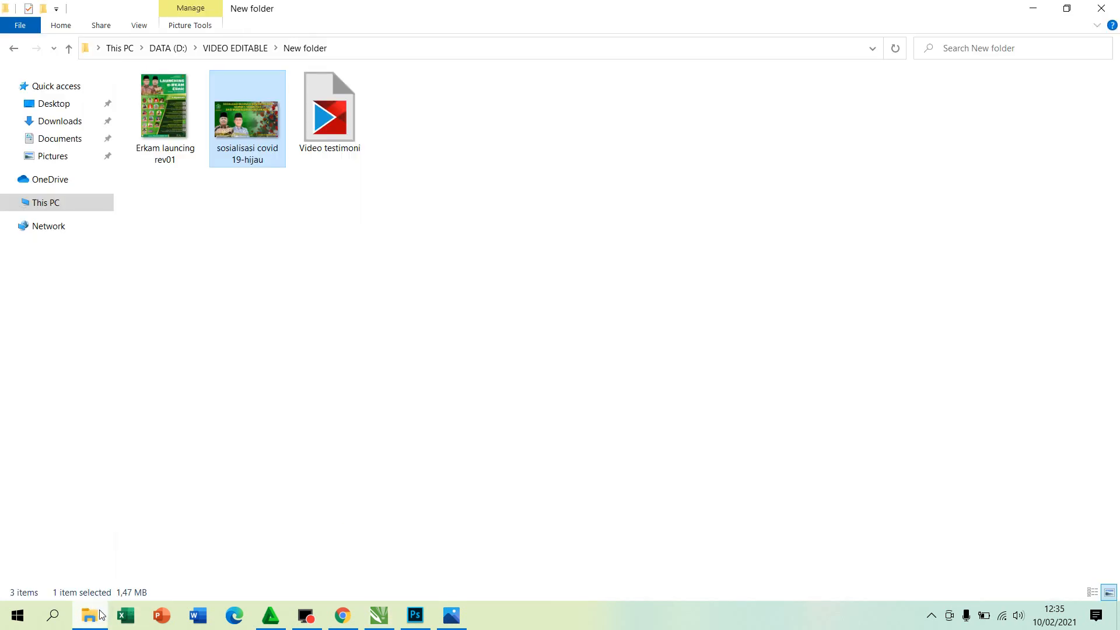
{"action": "left_click", "coordinate": [236, 49]}
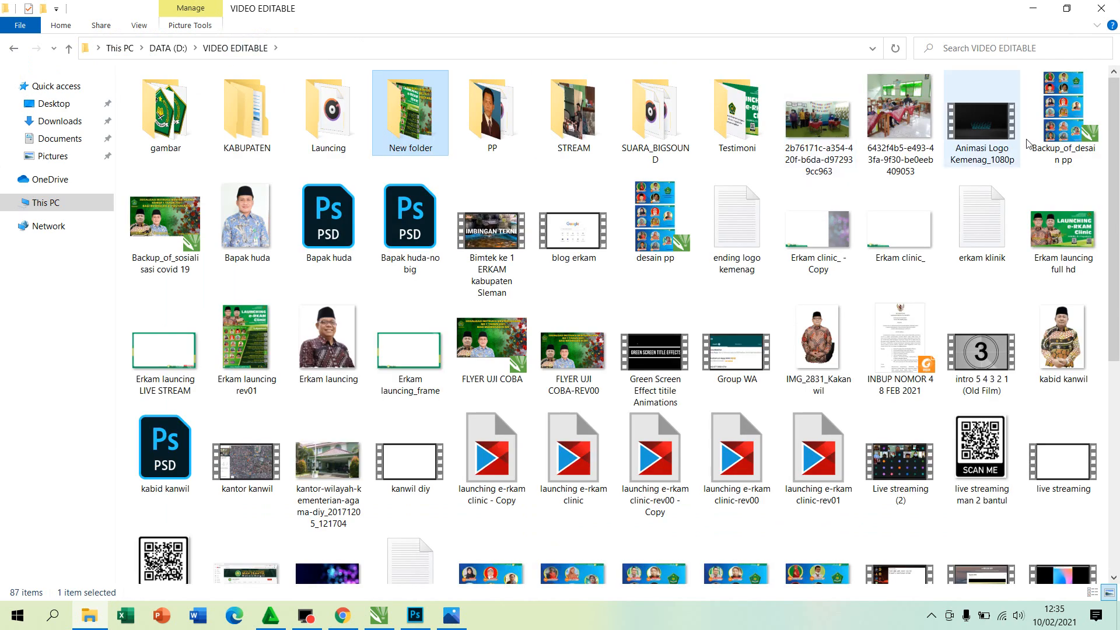
{"action": "left_click_drag", "start_coordinate": [1118, 184], "coordinate": [1118, 233]}
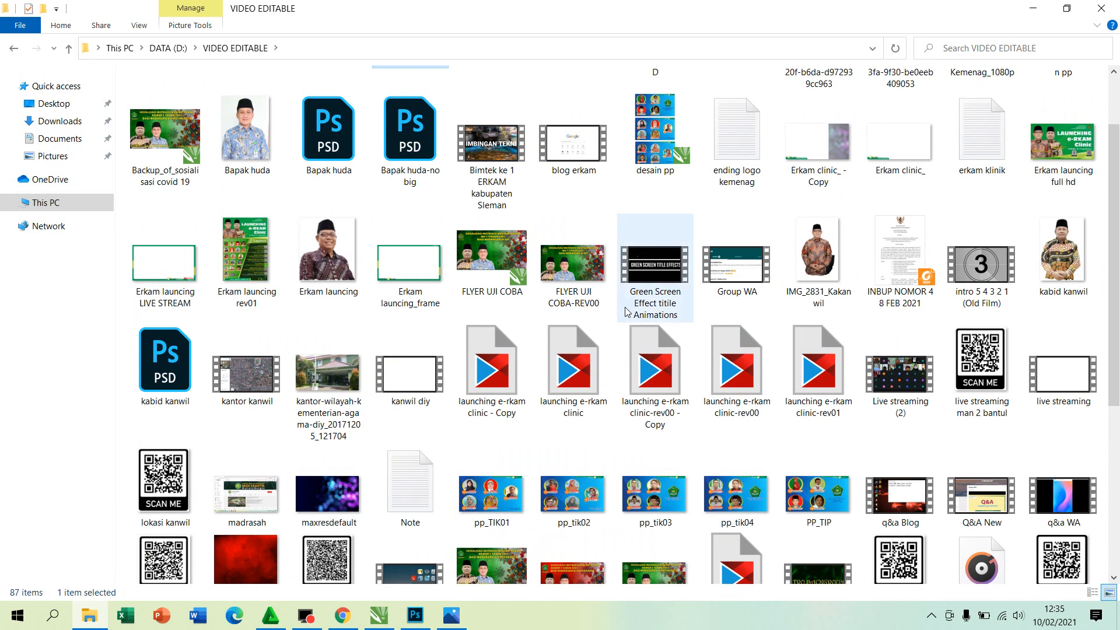
{"action": "left_click", "coordinate": [565, 287]}
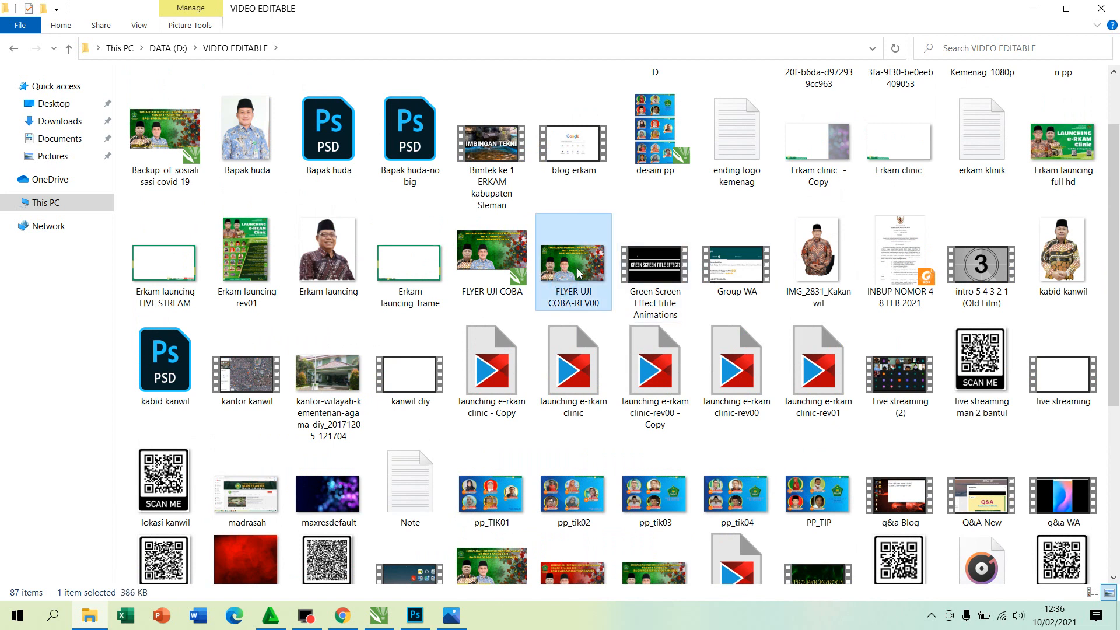
{"action": "left_click", "coordinate": [578, 272]}
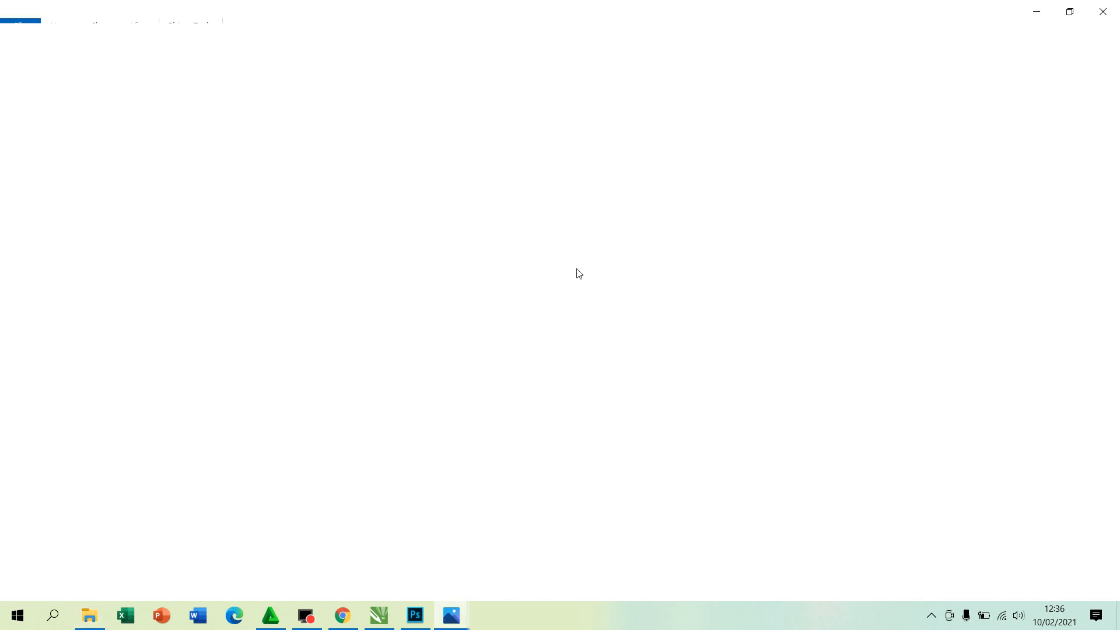